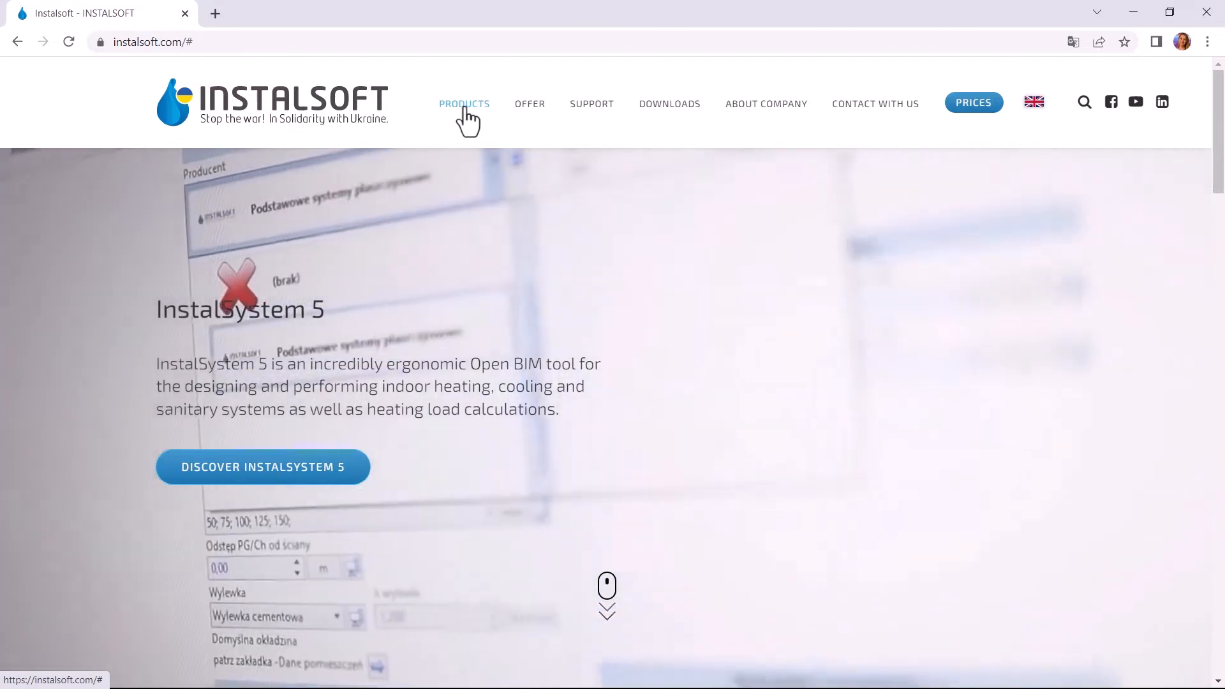
# - Open the InstalSystem 5 product page and look over its list of available modules
pyautogui.moveTo(468, 114)
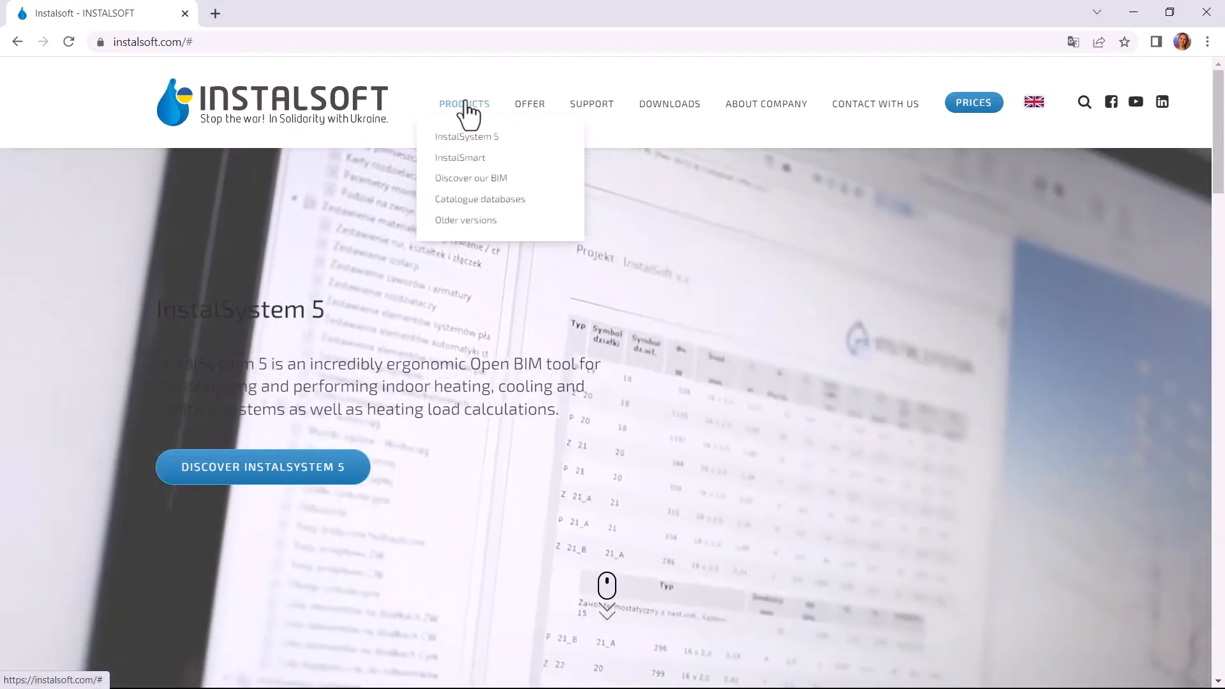
pyautogui.click(467, 141)
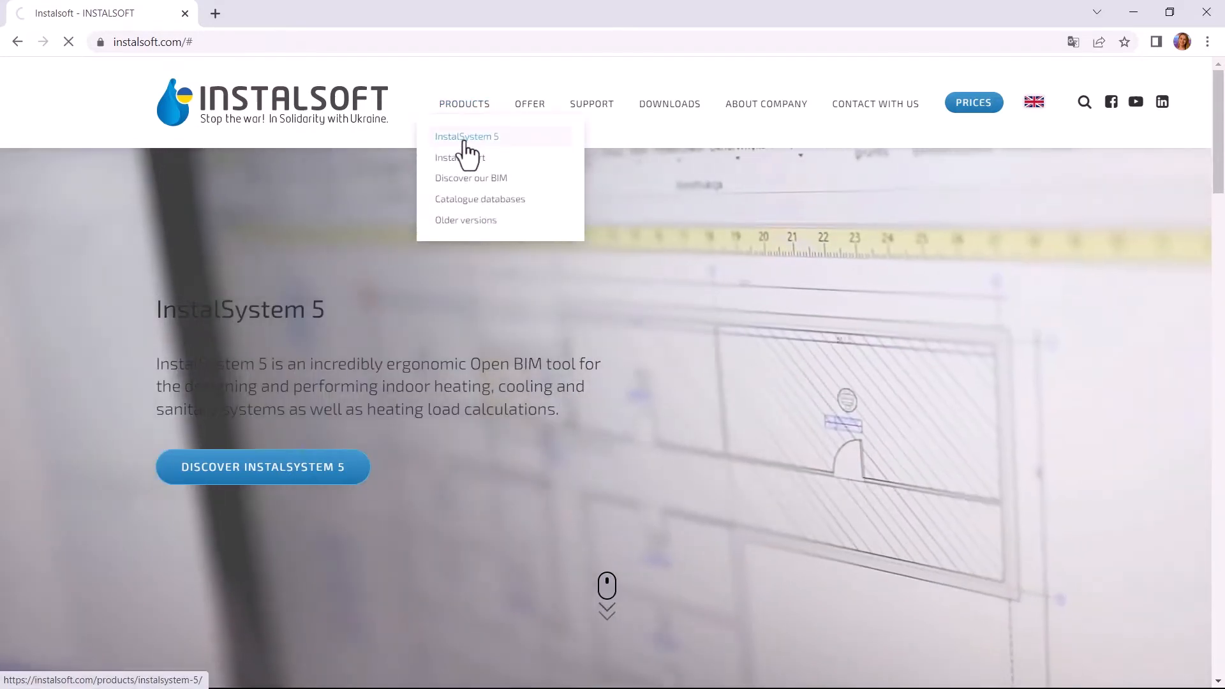
pyautogui.scroll(-3, 512, 384)
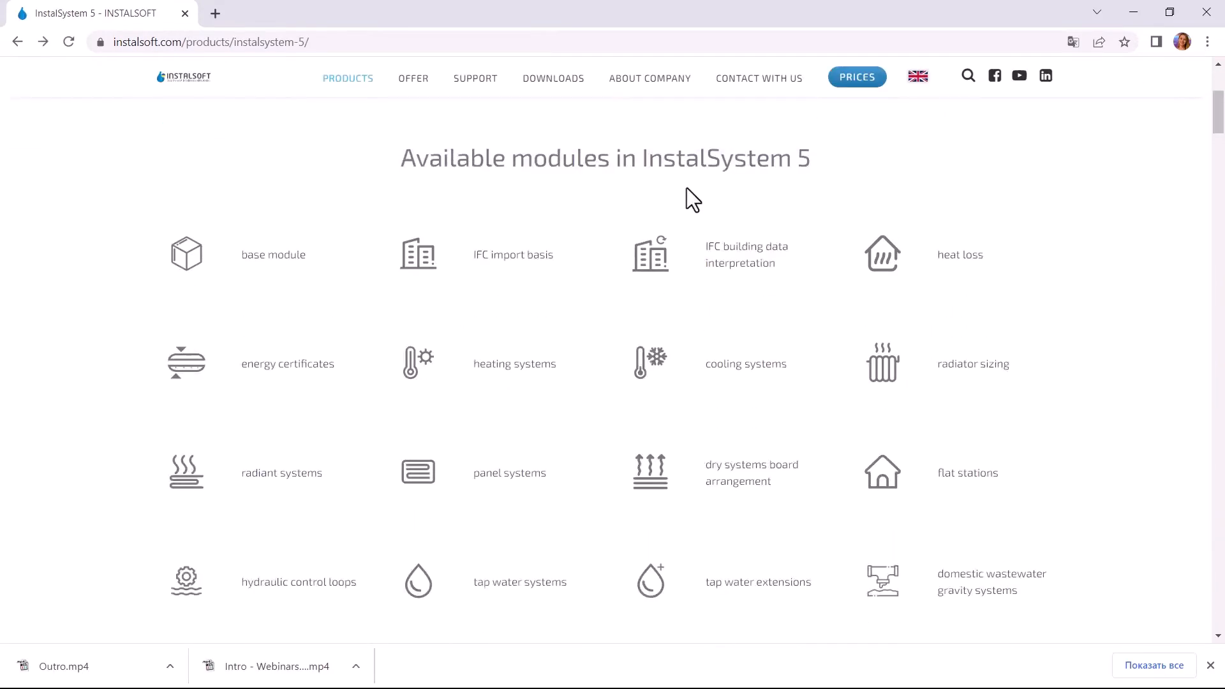
pyautogui.scroll(2, 686, 188)
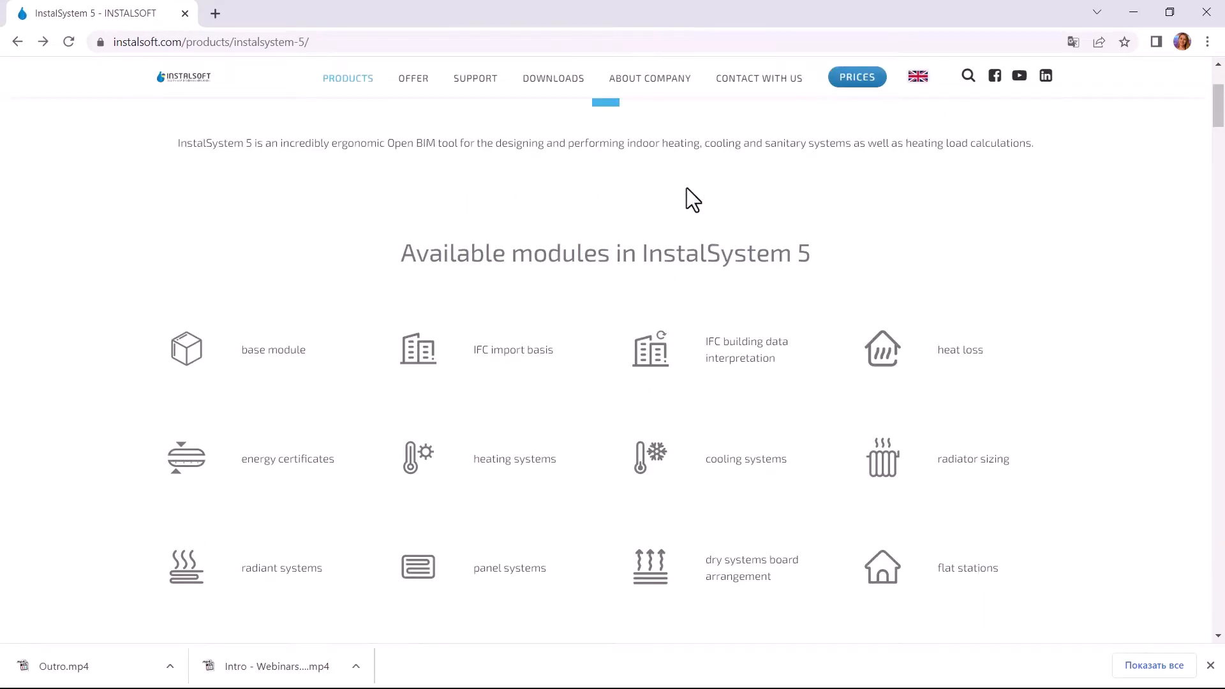
pyautogui.scroll(-3, 686, 188)
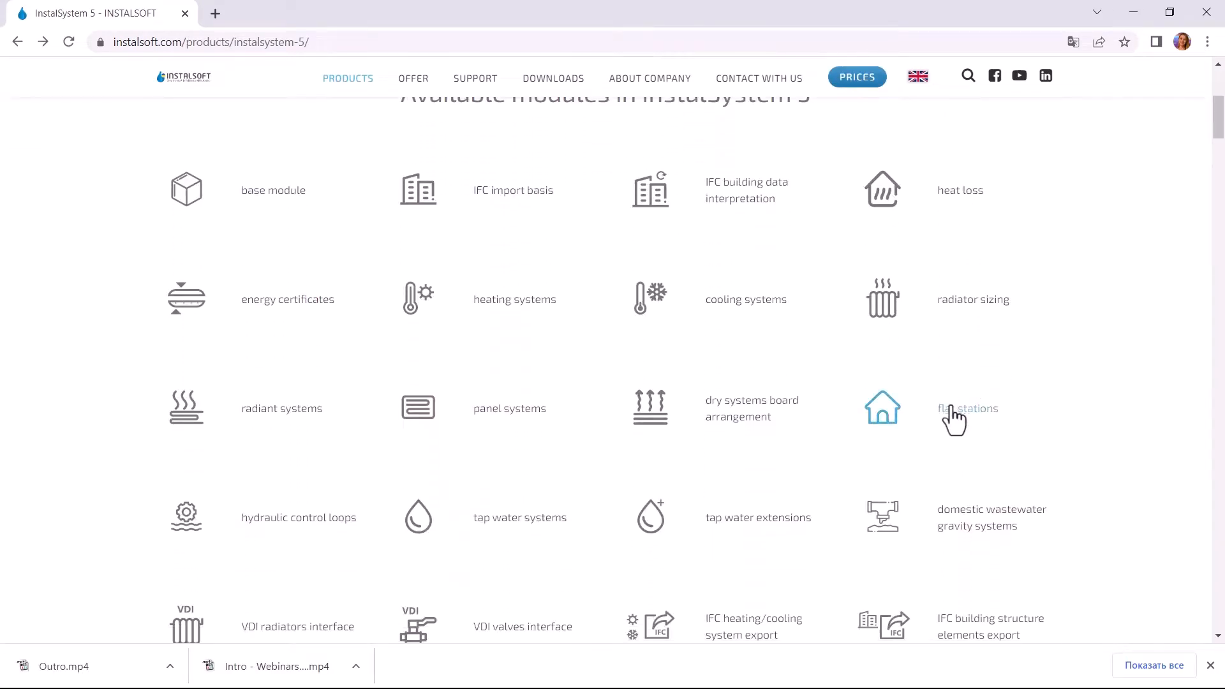
# - Expand the flat stations module in the InstalSystem 5 list and read its description
pyautogui.click(953, 423)
pyautogui.scroll(-5, 581, 379)
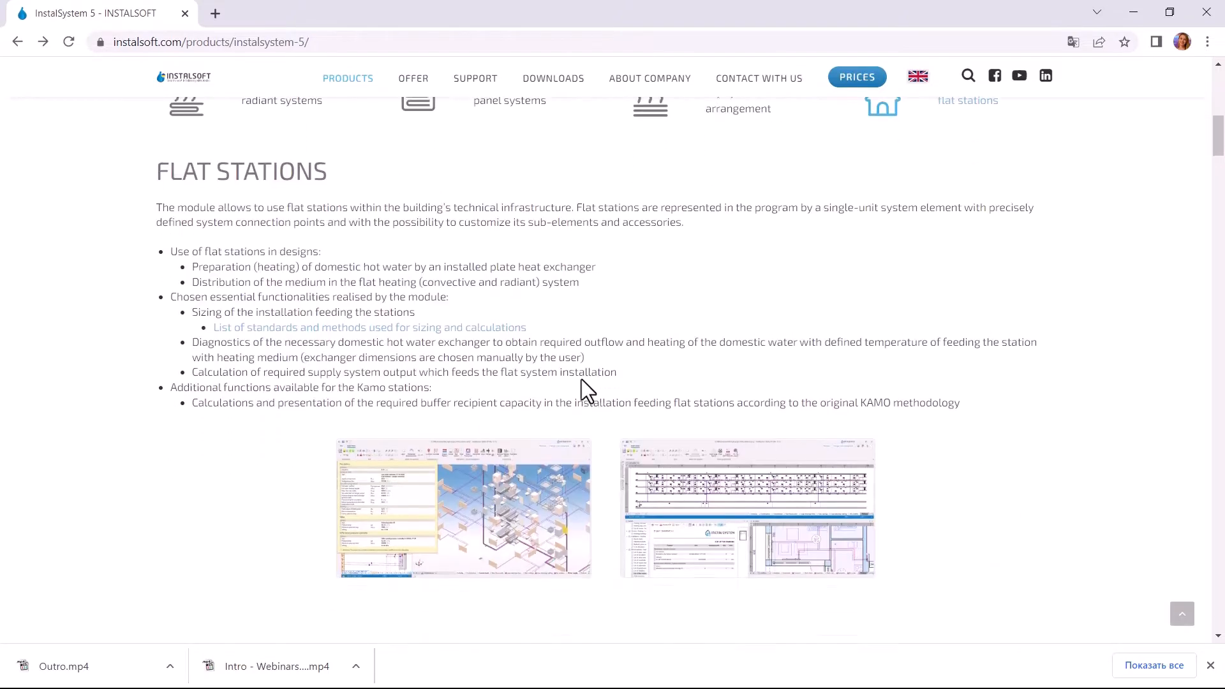
pyautogui.scroll(1, 343, 269)
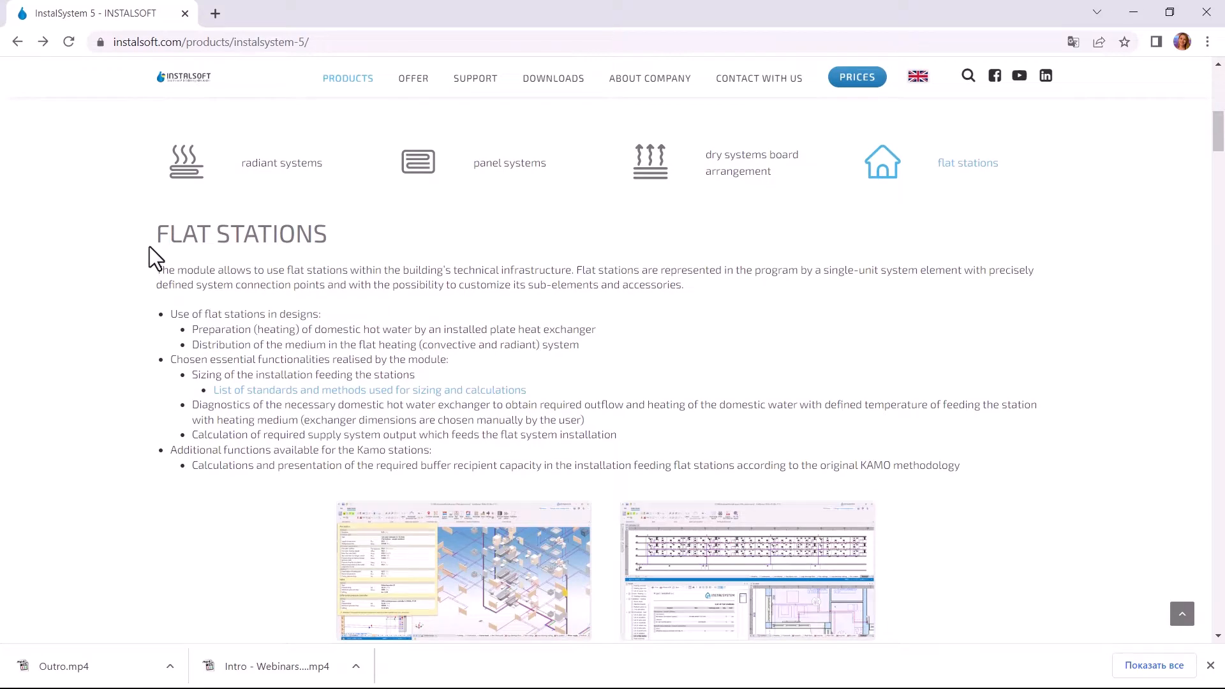
pyautogui.scroll(-1, 197, 262)
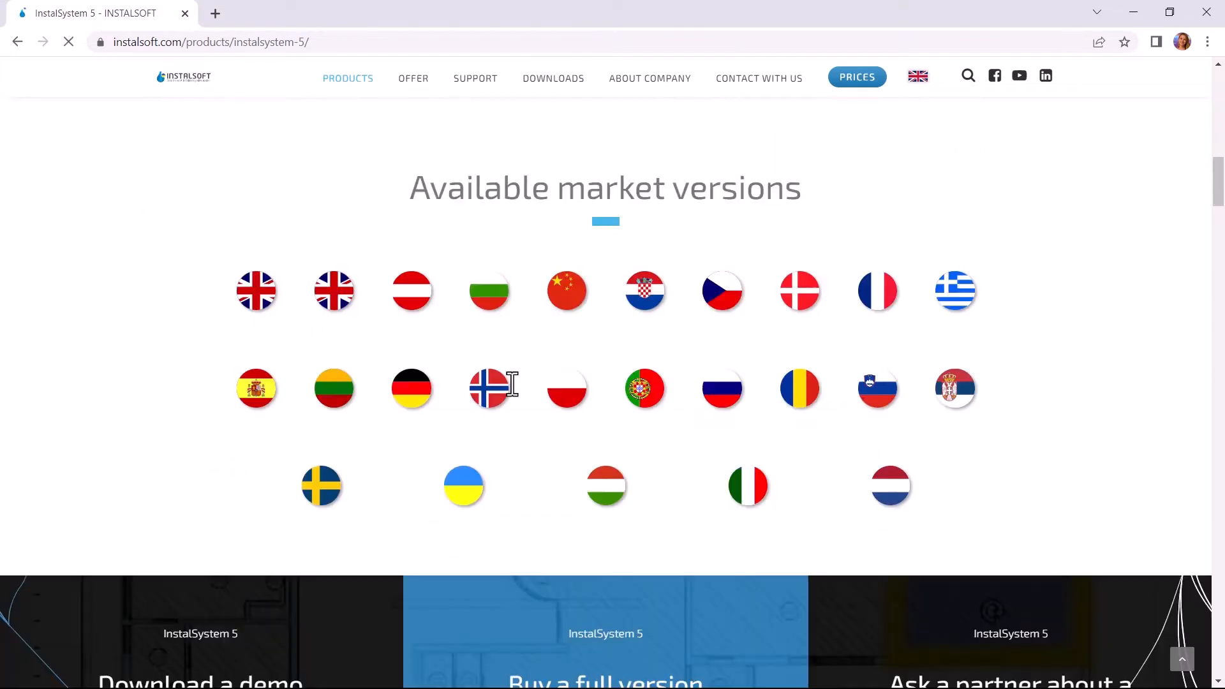
# - Examine the demo download, full-version price list and customized software options below the available market versions
pyautogui.scroll(-4, 512, 384)
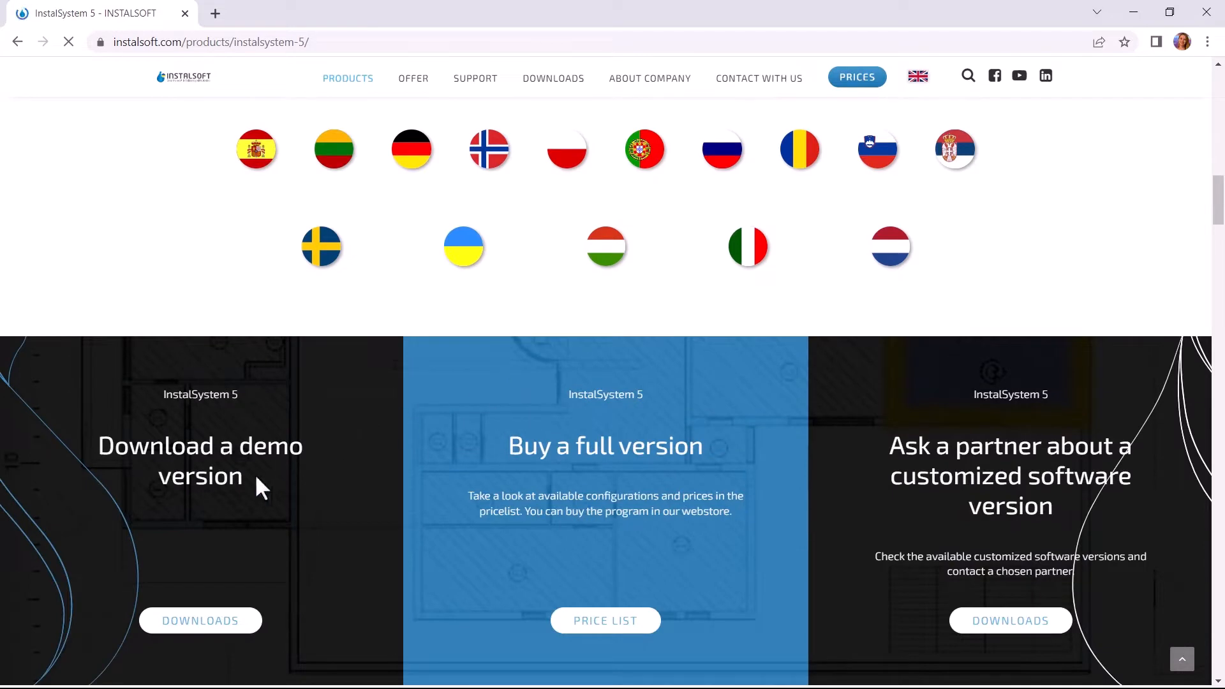
pyautogui.click(203, 622)
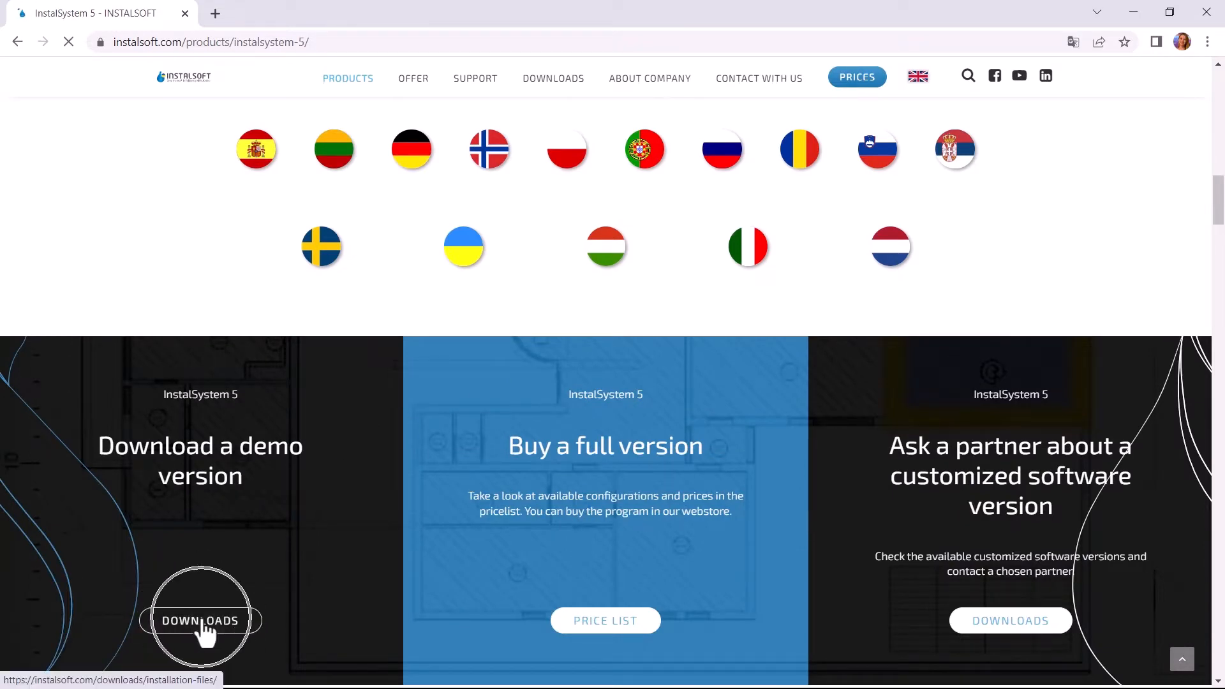
pyautogui.click(623, 622)
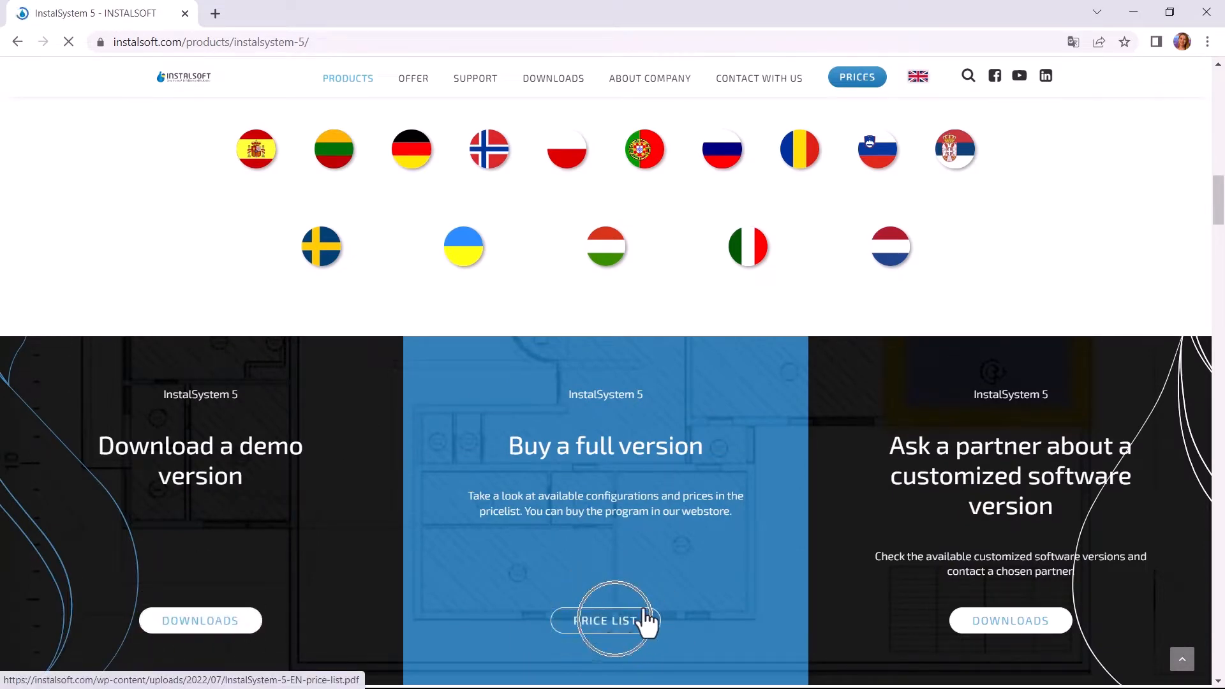
pyautogui.scroll(-3, 1021, 517)
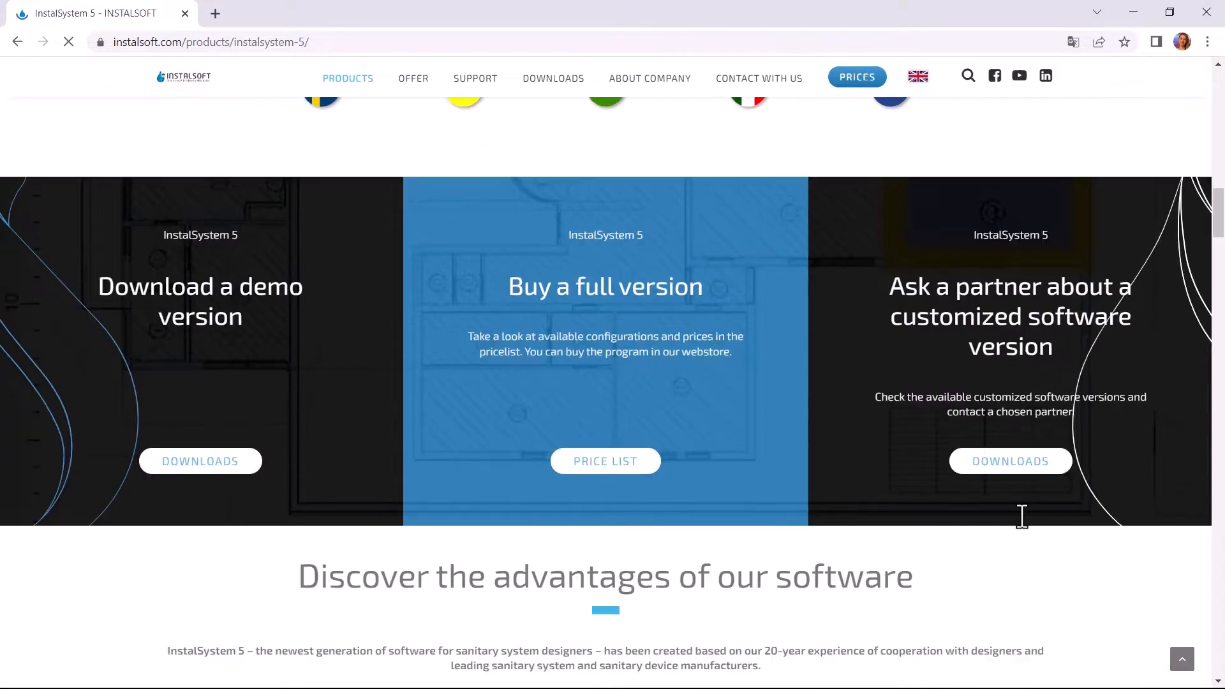
pyautogui.click(1010, 467)
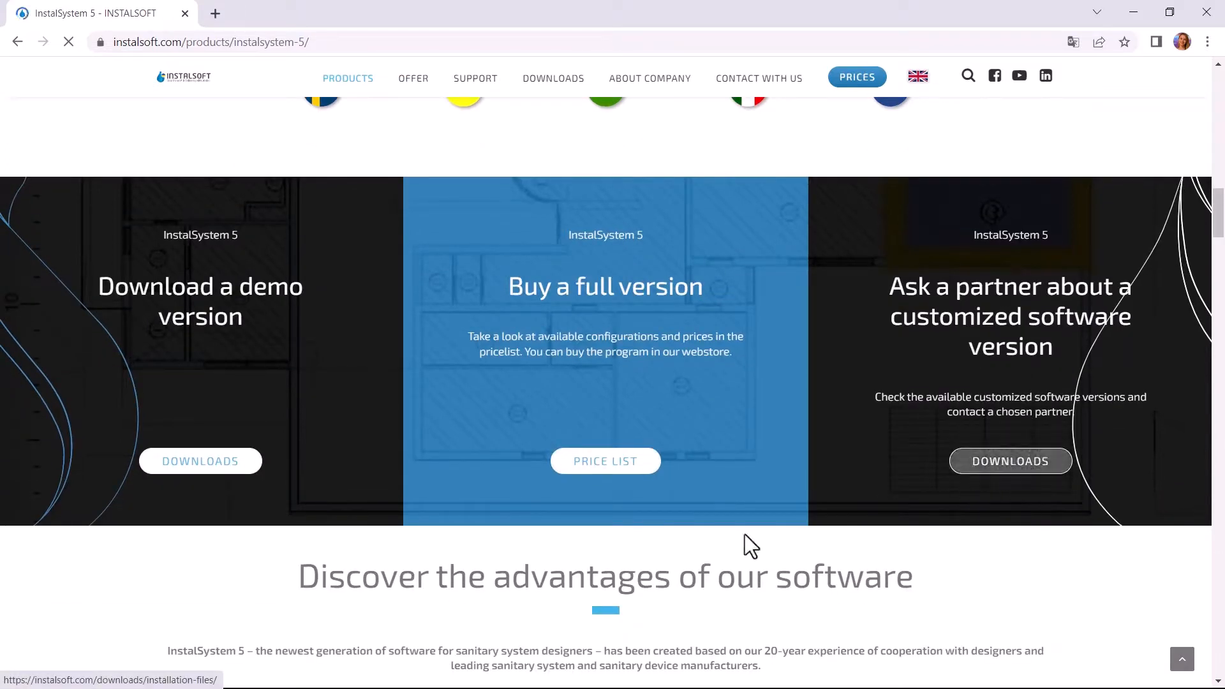
# - Look through the software advantages on the InstalSystem 5 page, from enhanced ergonomics to the new installation systems
pyautogui.scroll(-3, 733, 526)
pyautogui.scroll(-2, 733, 526)
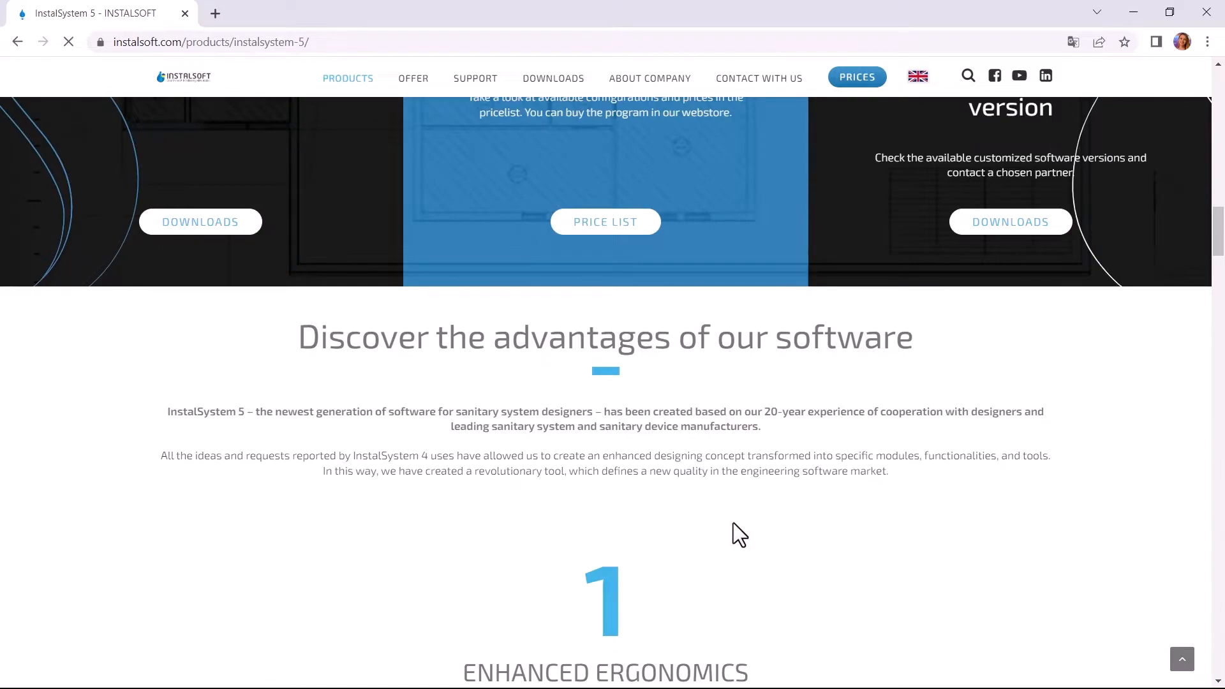
pyautogui.scroll(-8, 728, 511)
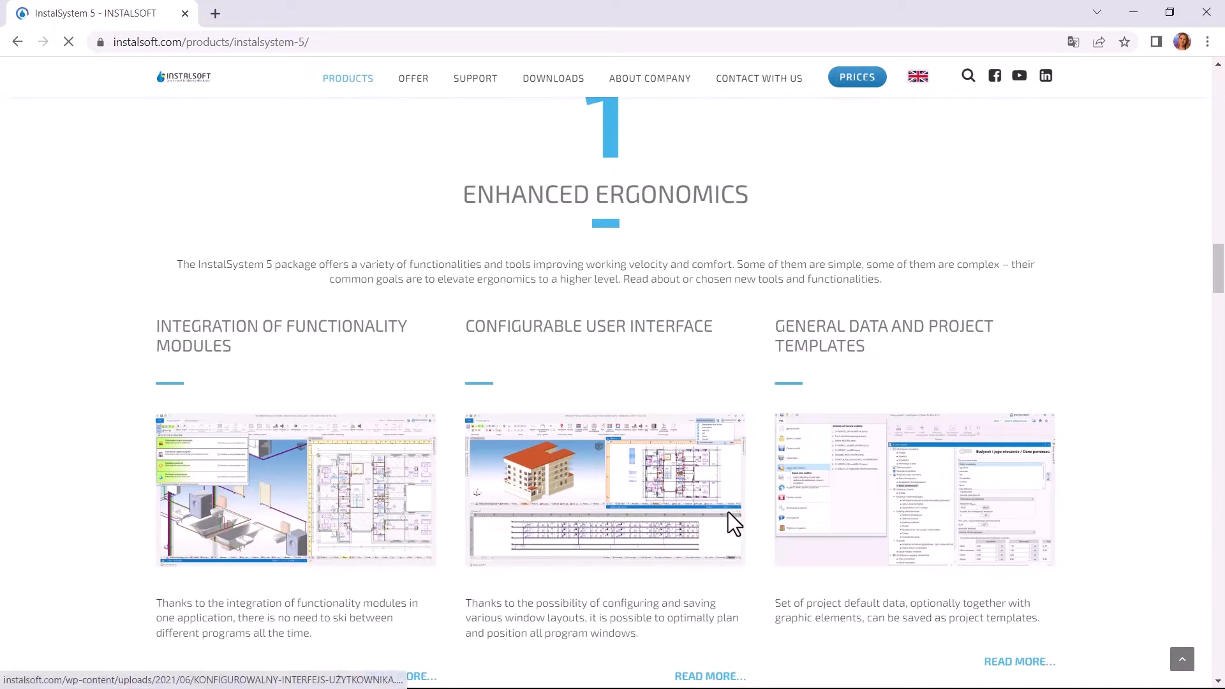
pyautogui.scroll(-20, 729, 512)
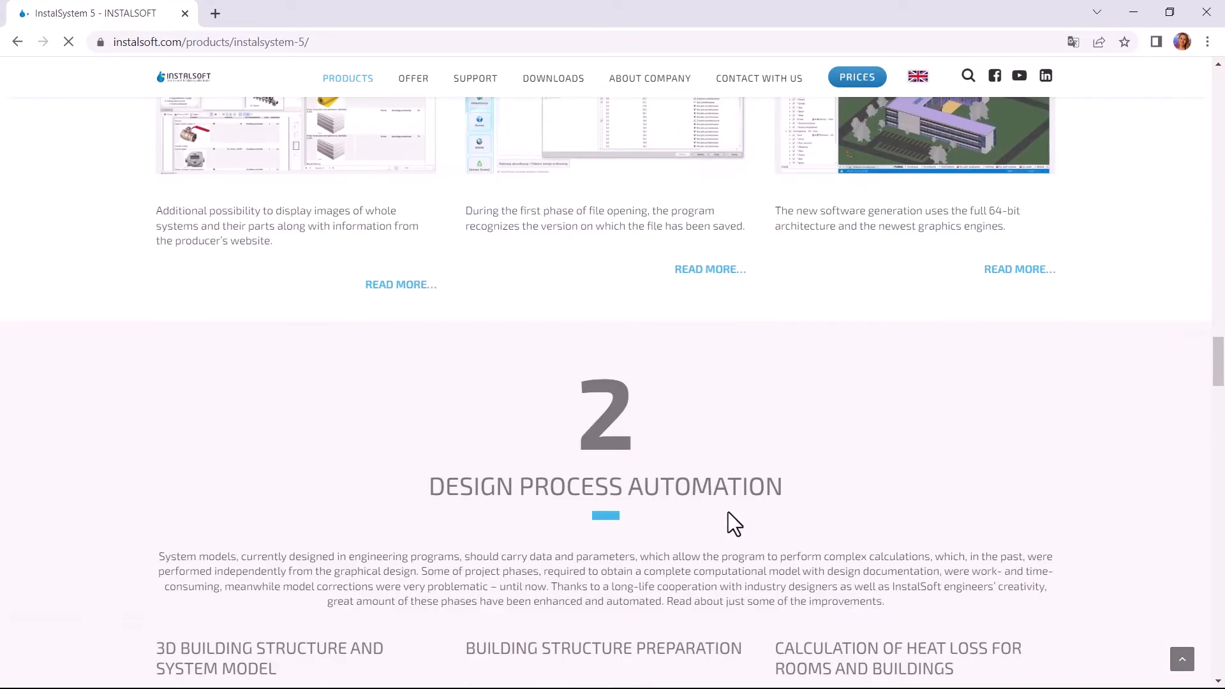
pyautogui.scroll(-14, 728, 512)
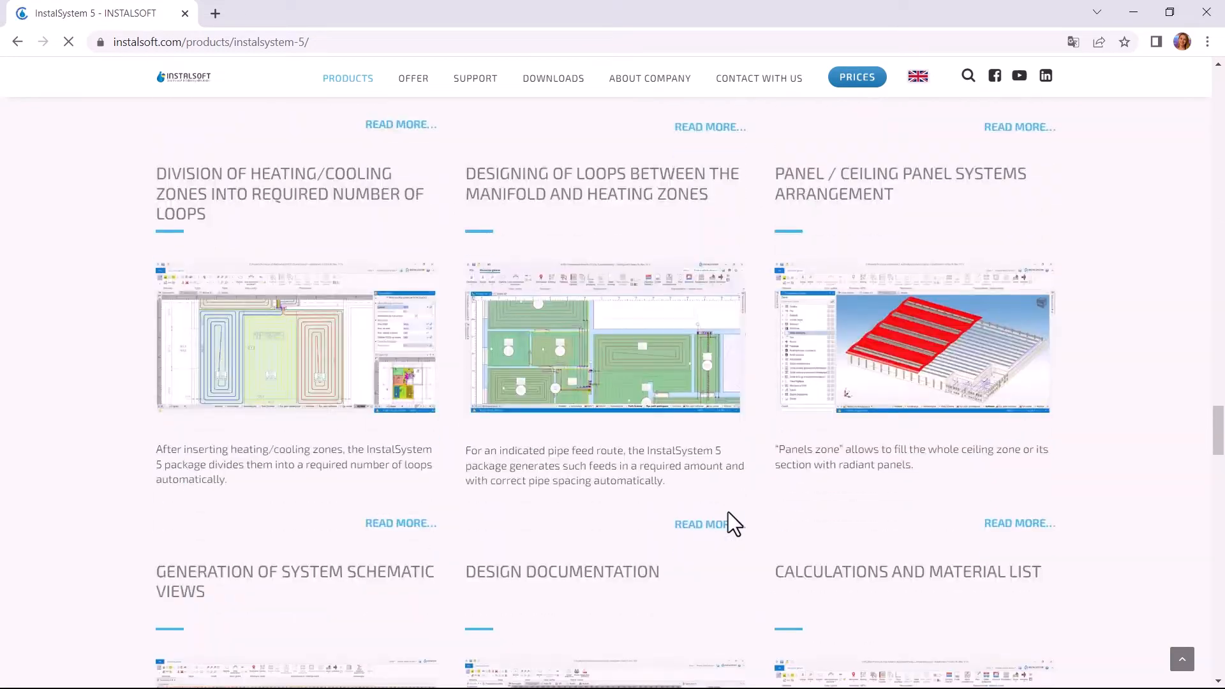
pyautogui.scroll(-17, 729, 512)
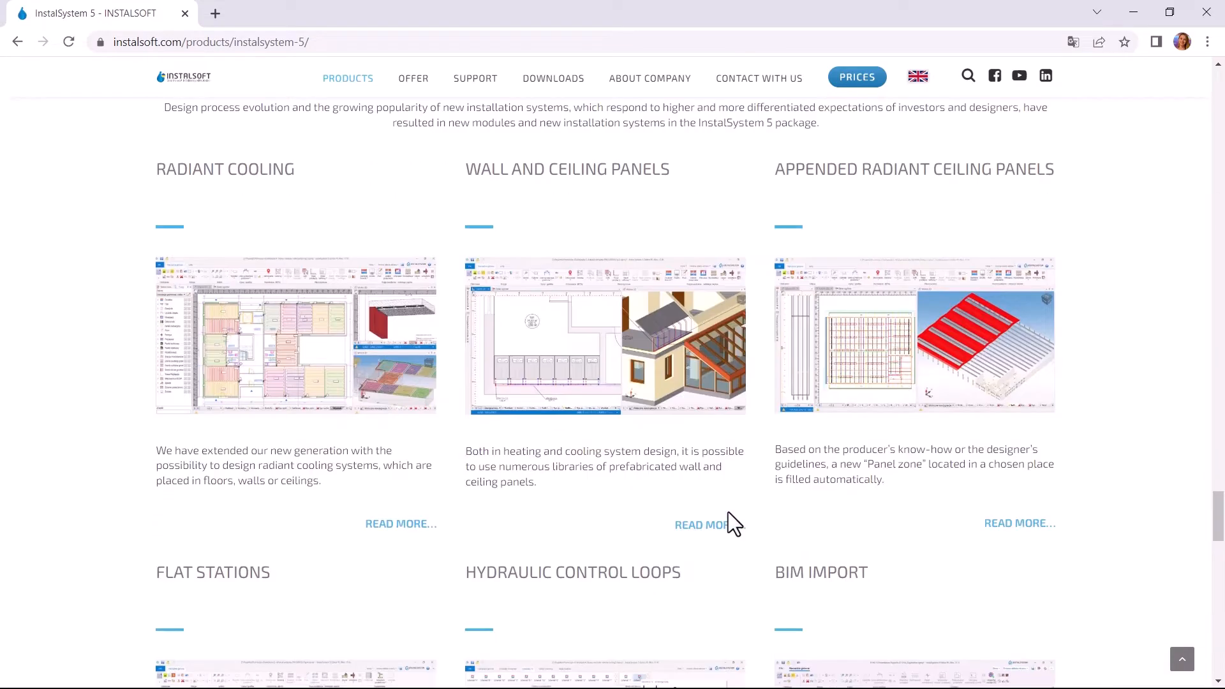
# - Open the HelpSystem support site and go to its InstalSystem 5 article page
pyautogui.moveTo(478, 90)
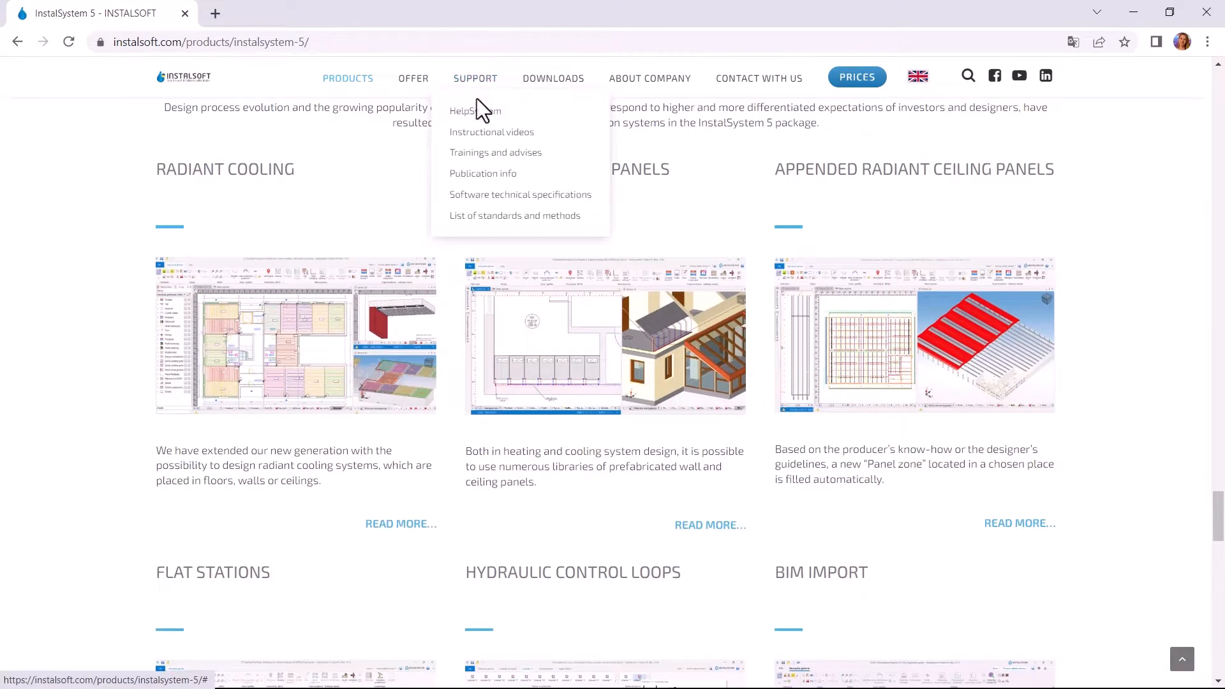
pyautogui.click(475, 111)
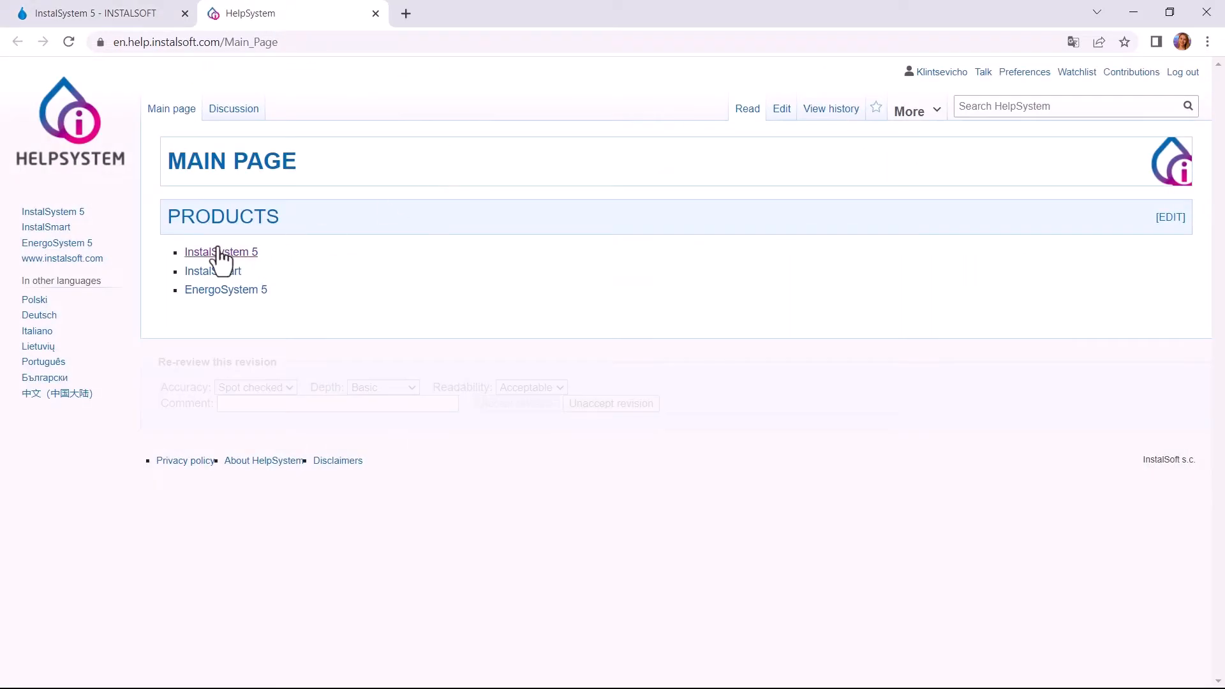
pyautogui.click(220, 252)
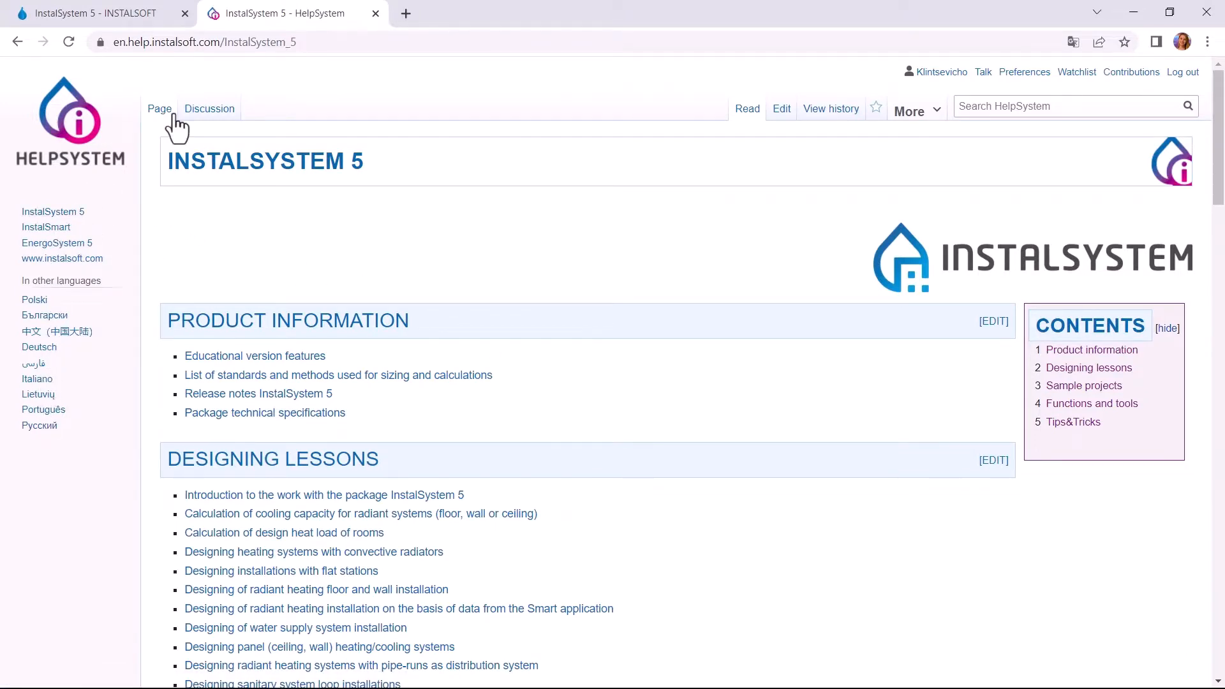
# - Return to the InstalSoft website and review its Trainings and advises page, including training formats, trainers and prices
pyautogui.click(103, 14)
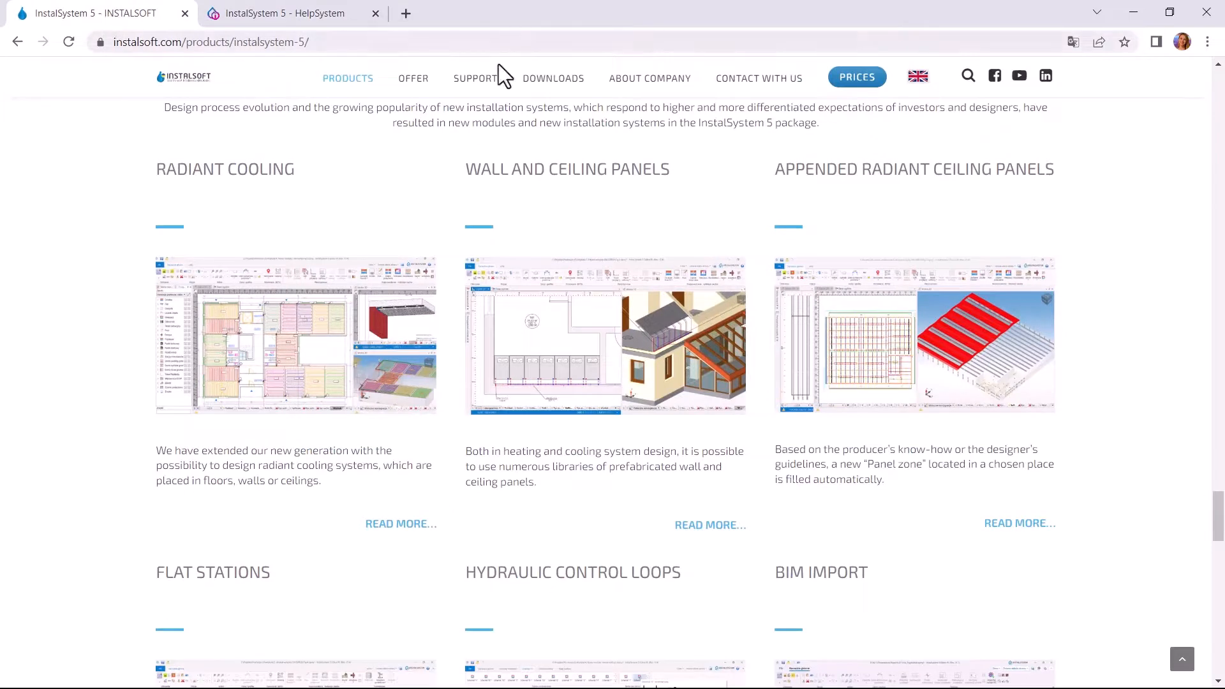
pyautogui.moveTo(487, 79)
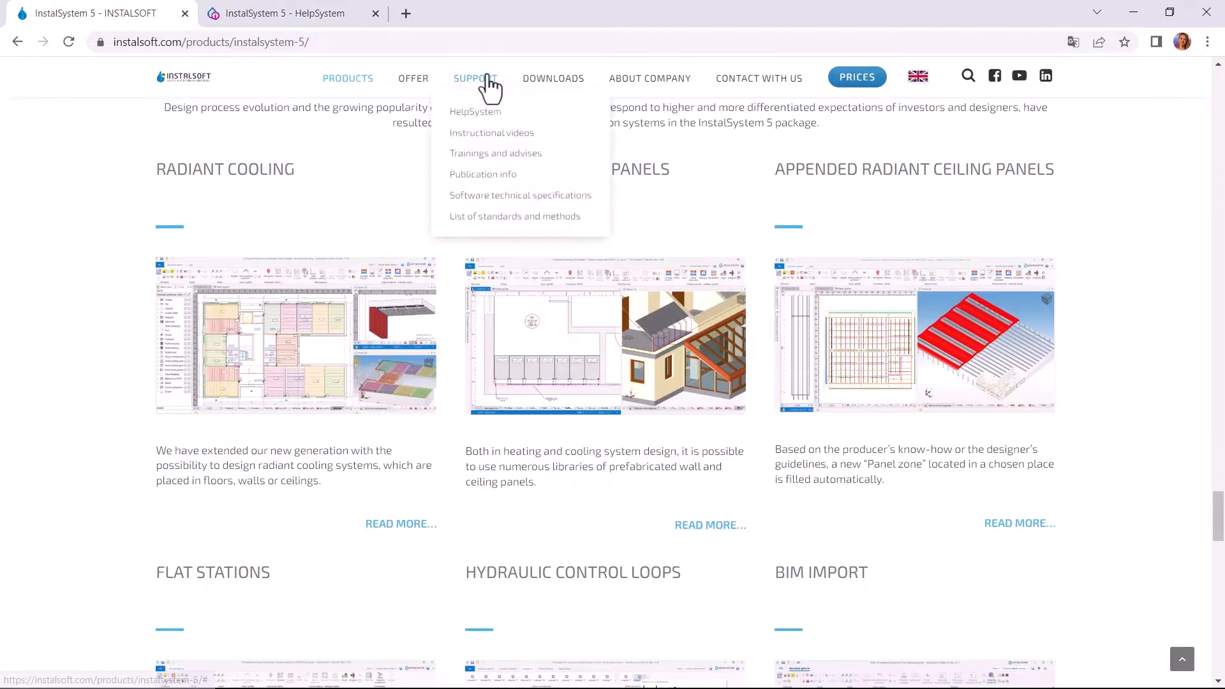
pyautogui.click(490, 156)
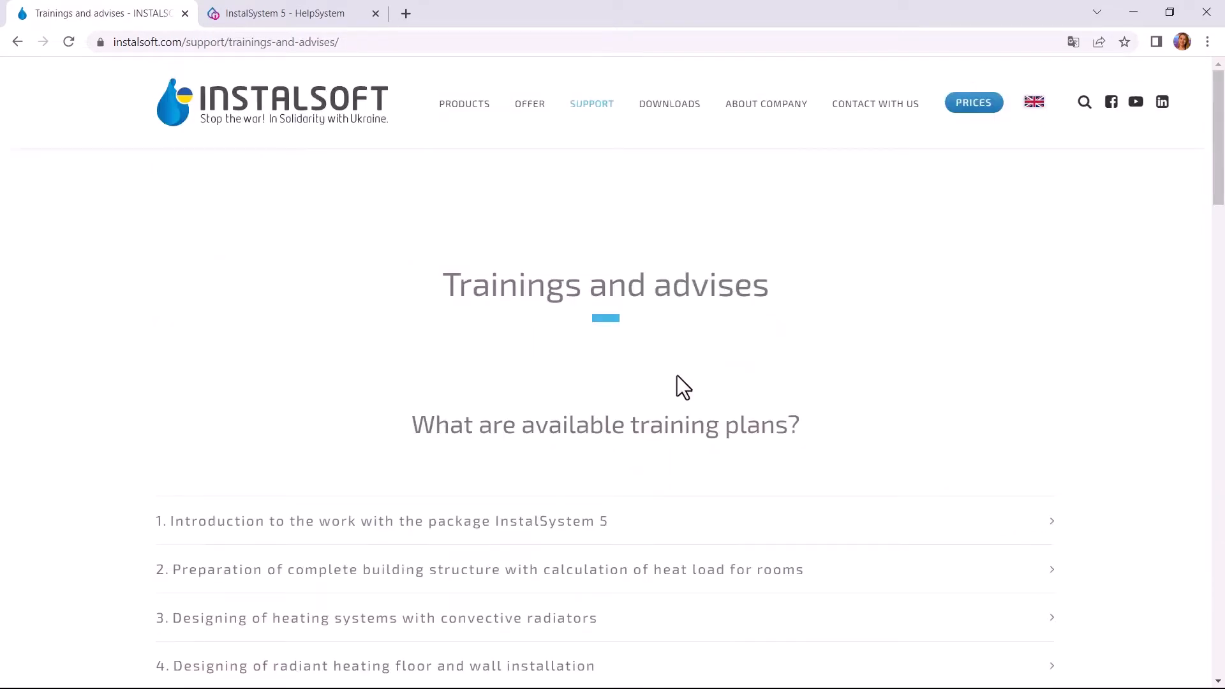
pyautogui.scroll(-15, 671, 370)
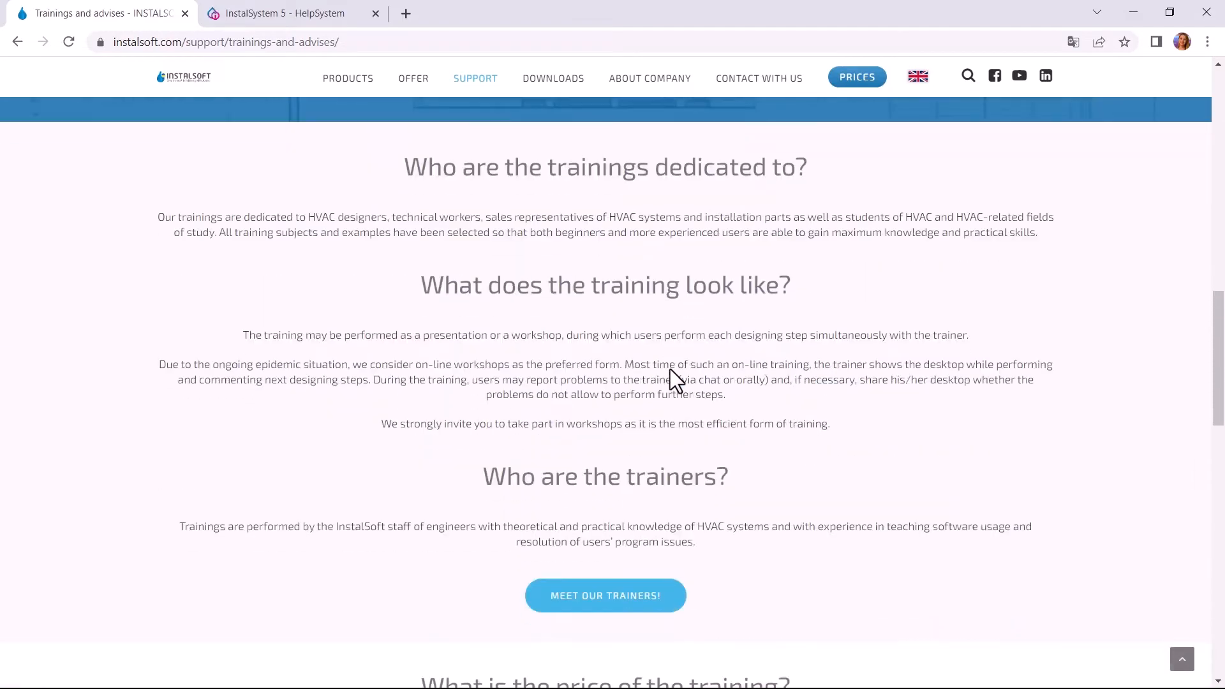
pyautogui.scroll(-7, 671, 370)
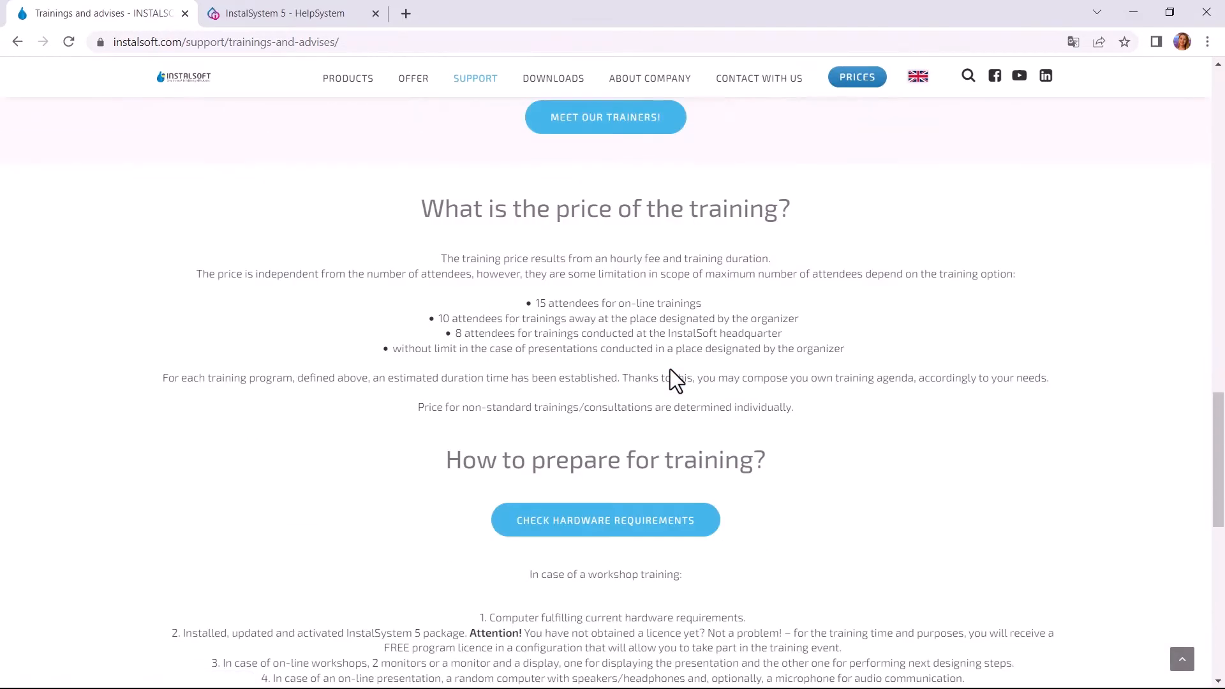
pyautogui.scroll(-5, 670, 369)
pyautogui.scroll(10, 669, 369)
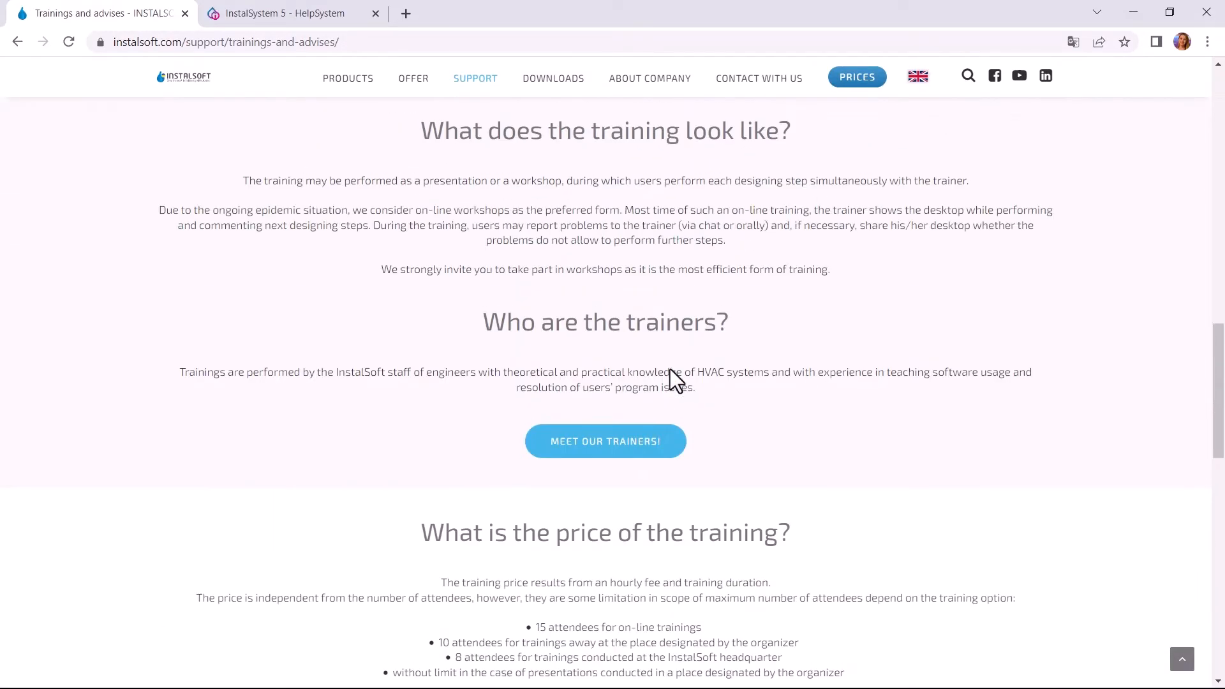
pyautogui.scroll(15, 670, 370)
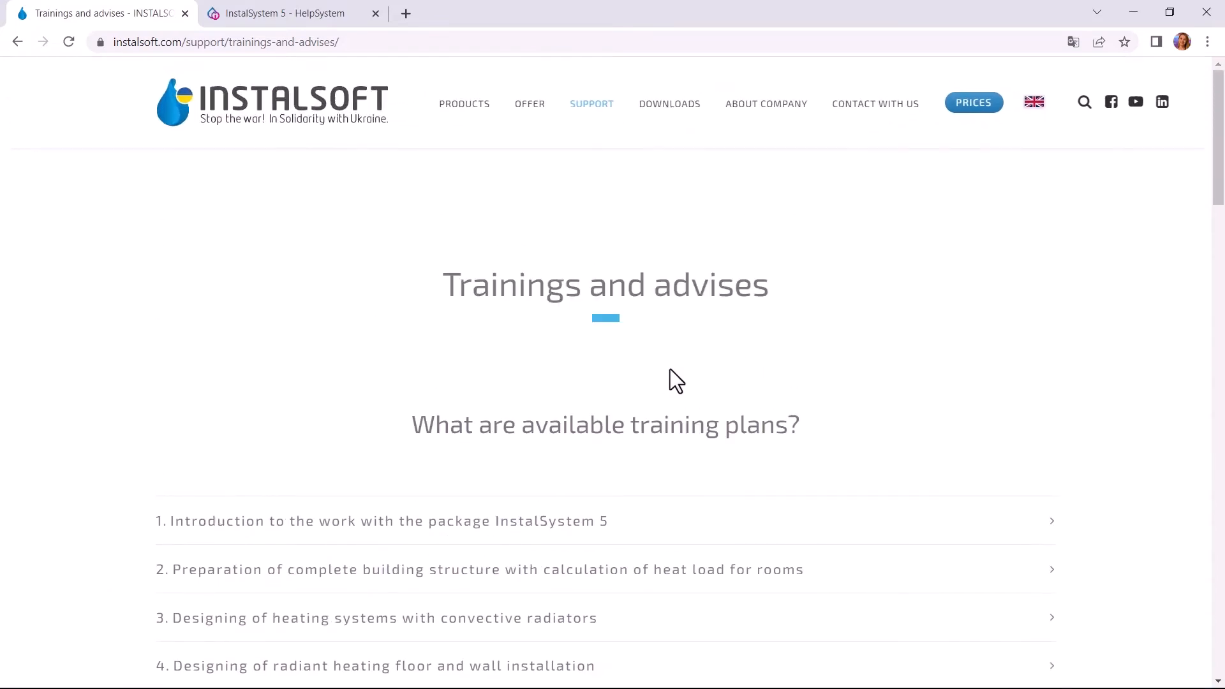
# - Check the About company options and open the InstalSoft contact information page
pyautogui.click(753, 104)
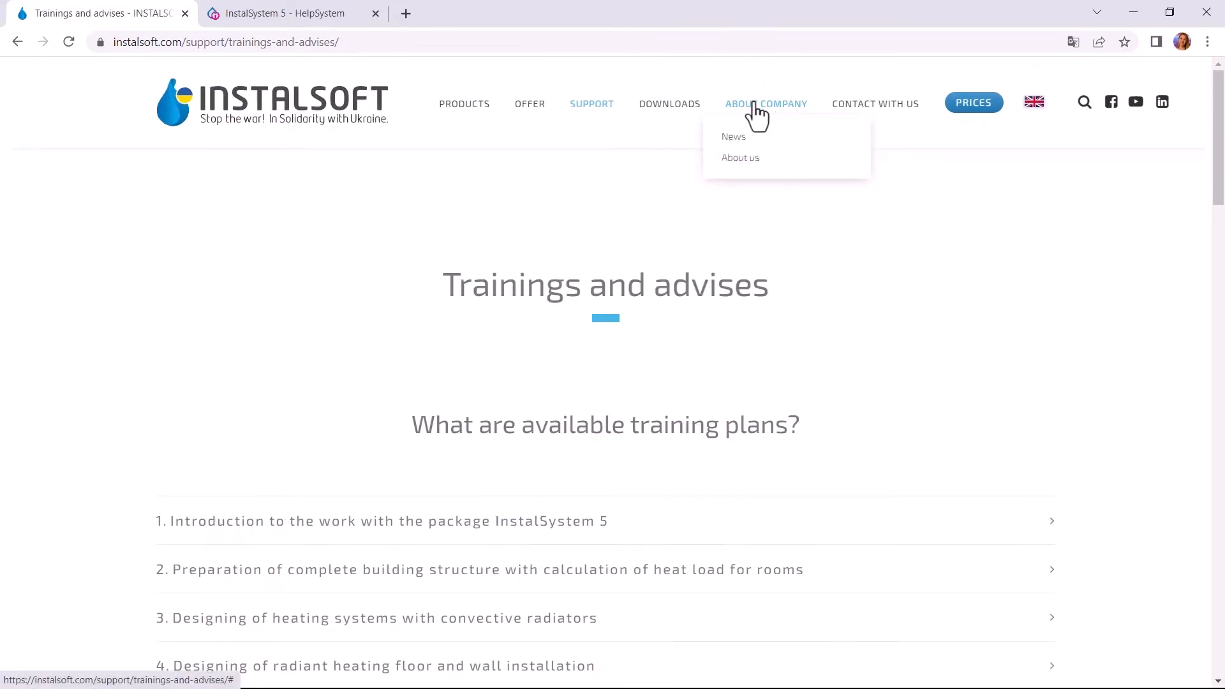
pyautogui.click(869, 106)
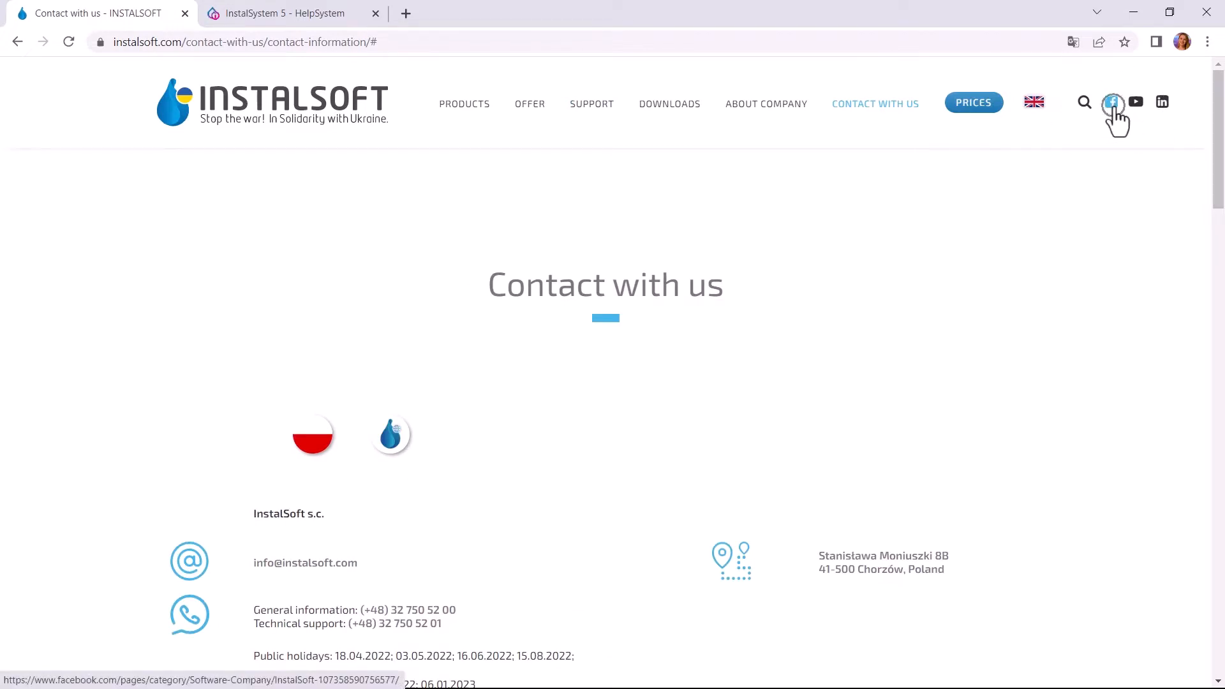
# - Open the InstalSoft Global YouTube channel from the website and look through its videos and playlists in different languages
pyautogui.click(1136, 108)
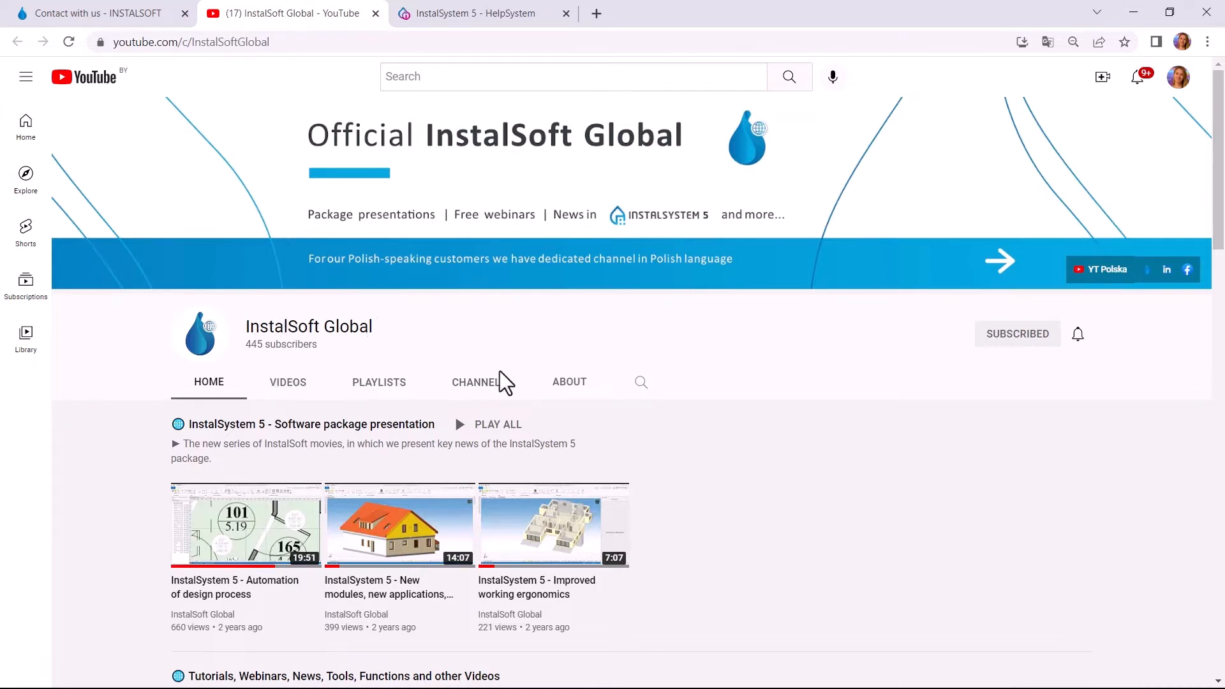
pyautogui.click(1110, 284)
pyautogui.scroll(-6, 1032, 409)
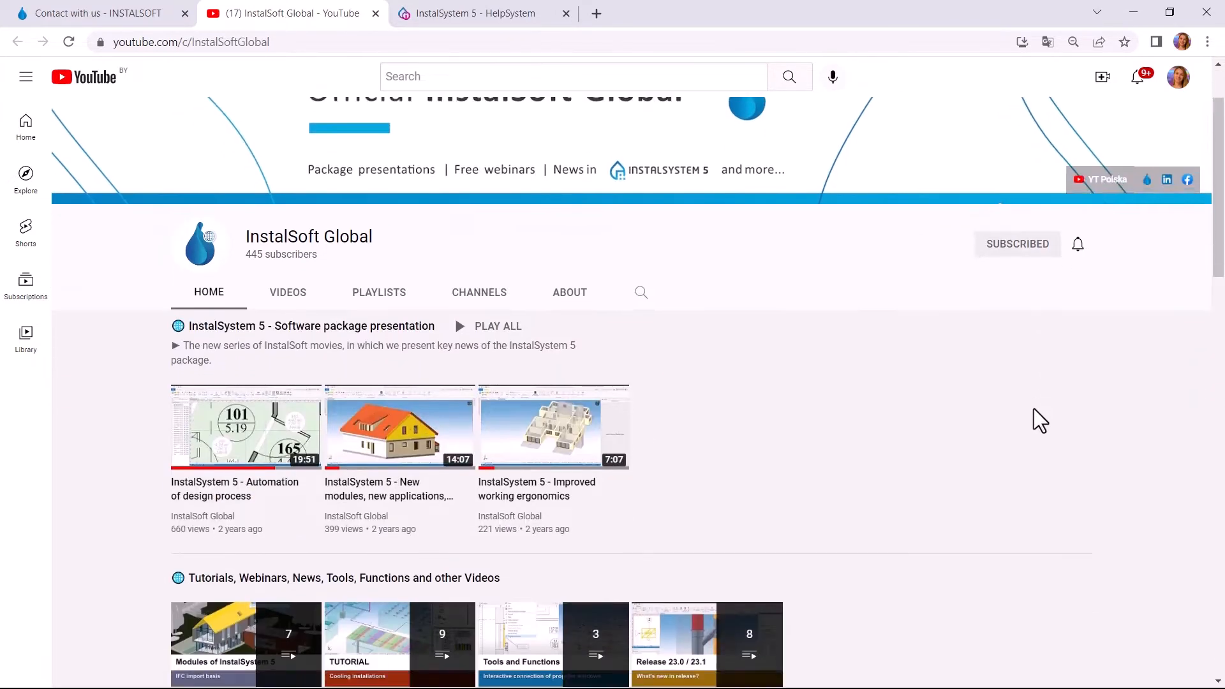
pyautogui.scroll(-11, 1033, 408)
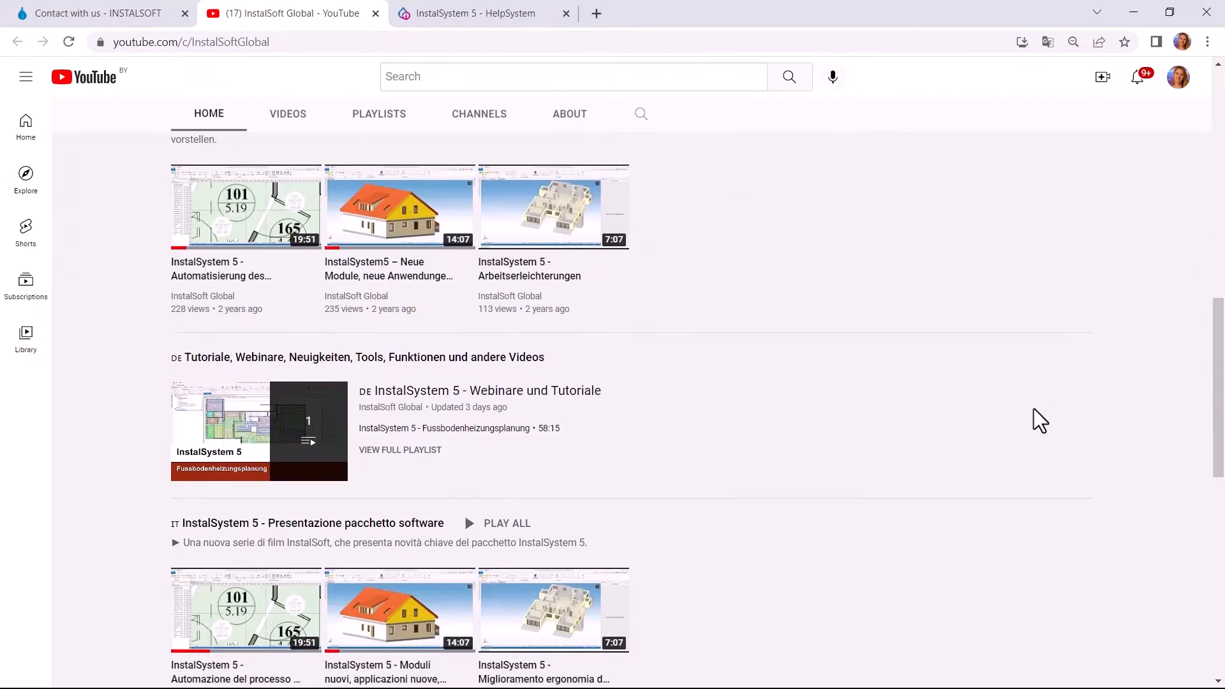
pyautogui.scroll(-6, 1034, 409)
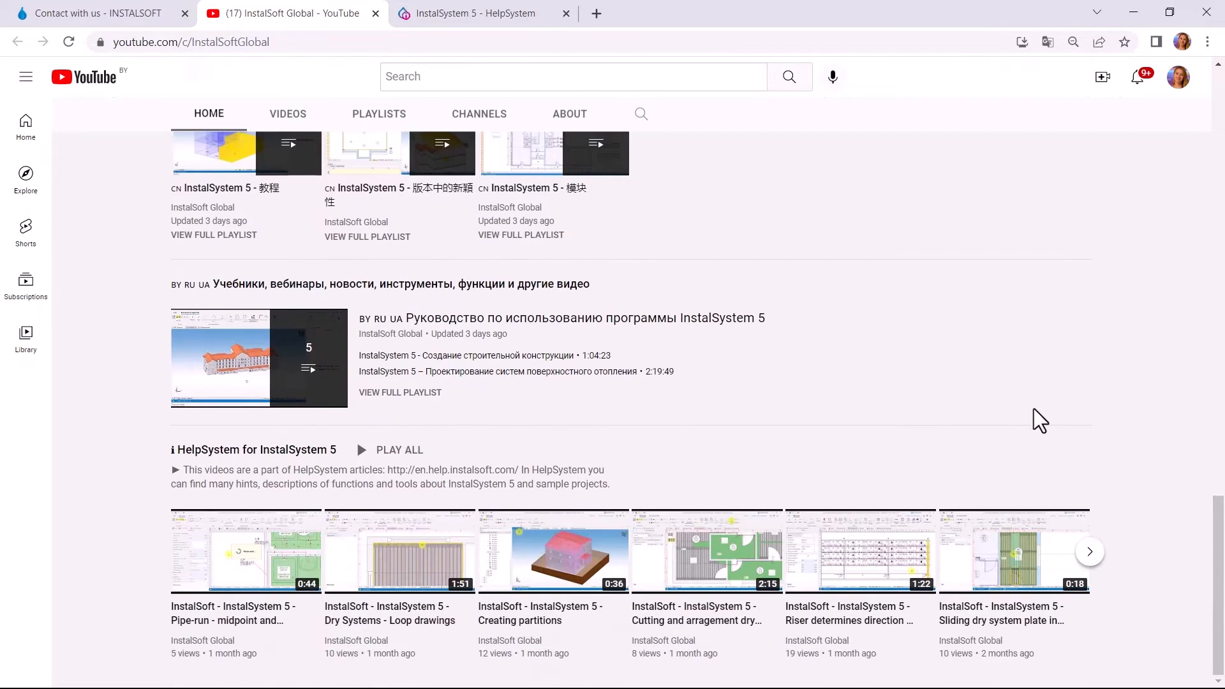
pyautogui.scroll(8, 1033, 408)
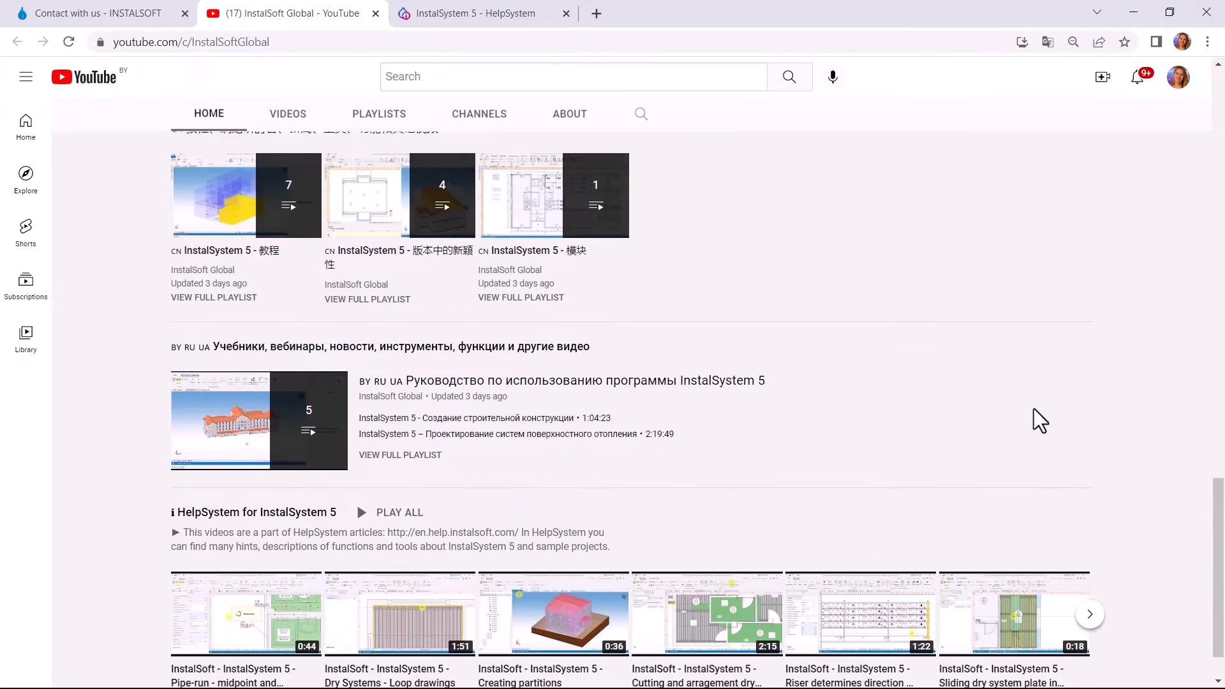
# - Look back over the German and Italian video sections of the InstalSoft Global channel
pyautogui.scroll(13, 1033, 408)
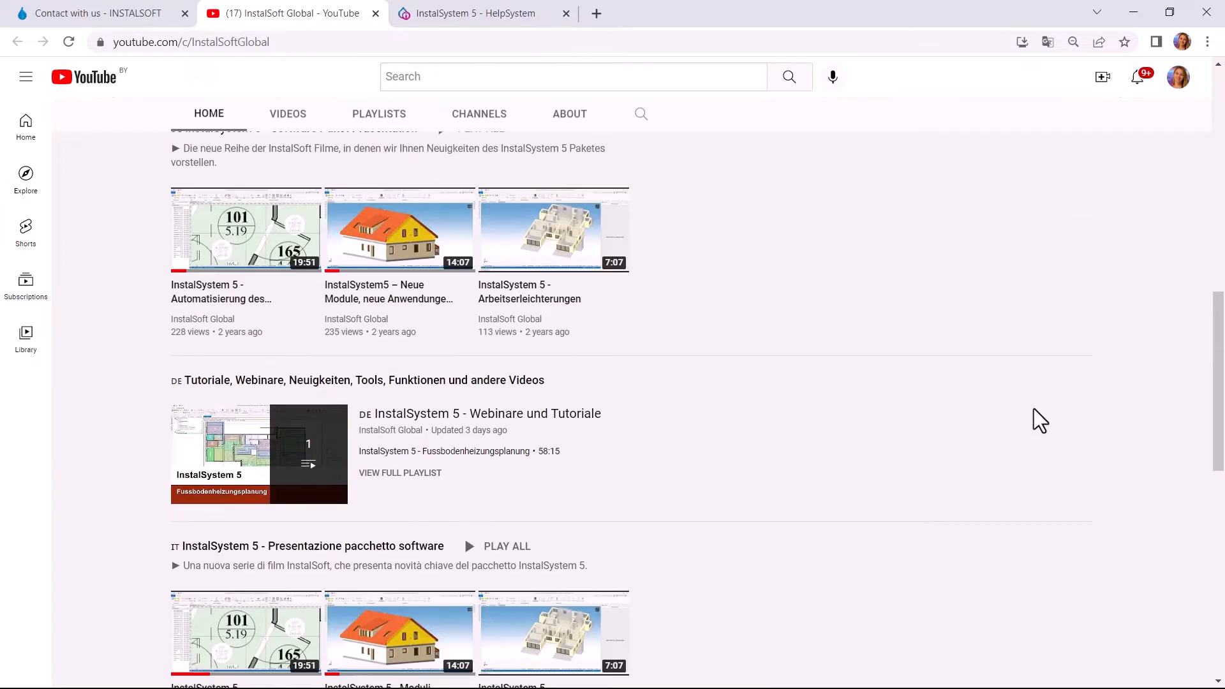
pyautogui.scroll(3, 1040, 421)
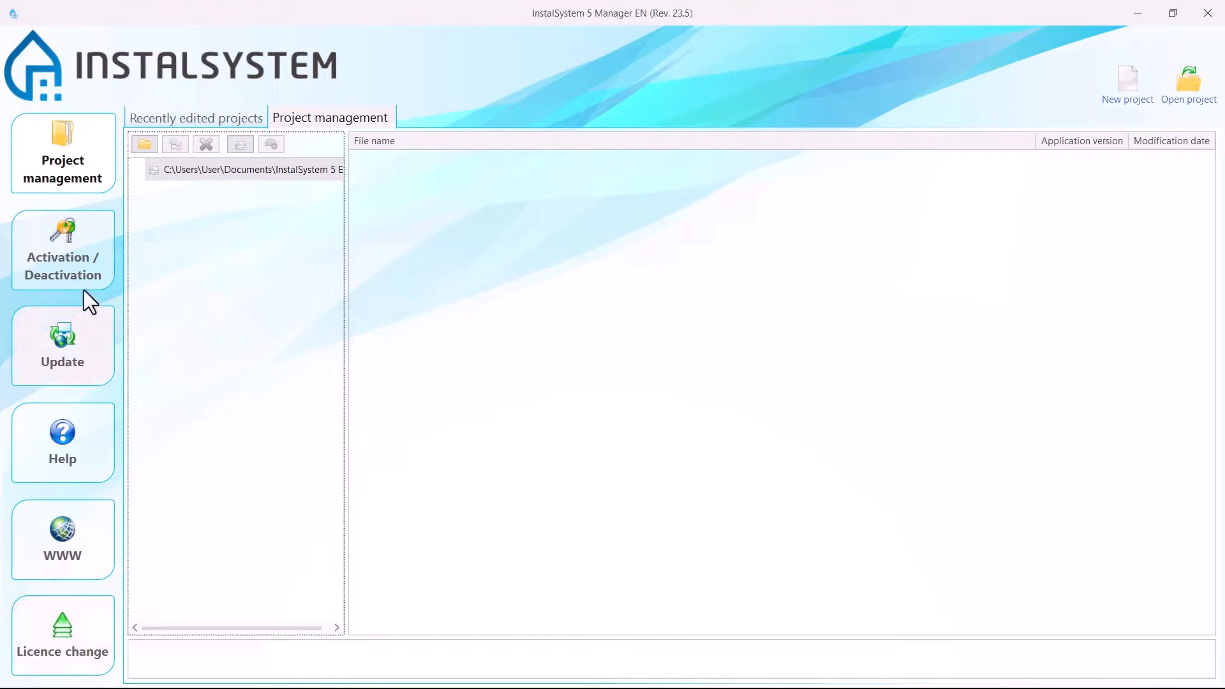
# - Switch to InstalSystem 5 Manager and view its project management, activation/deactivation and update pages
pyautogui.click(75, 176)
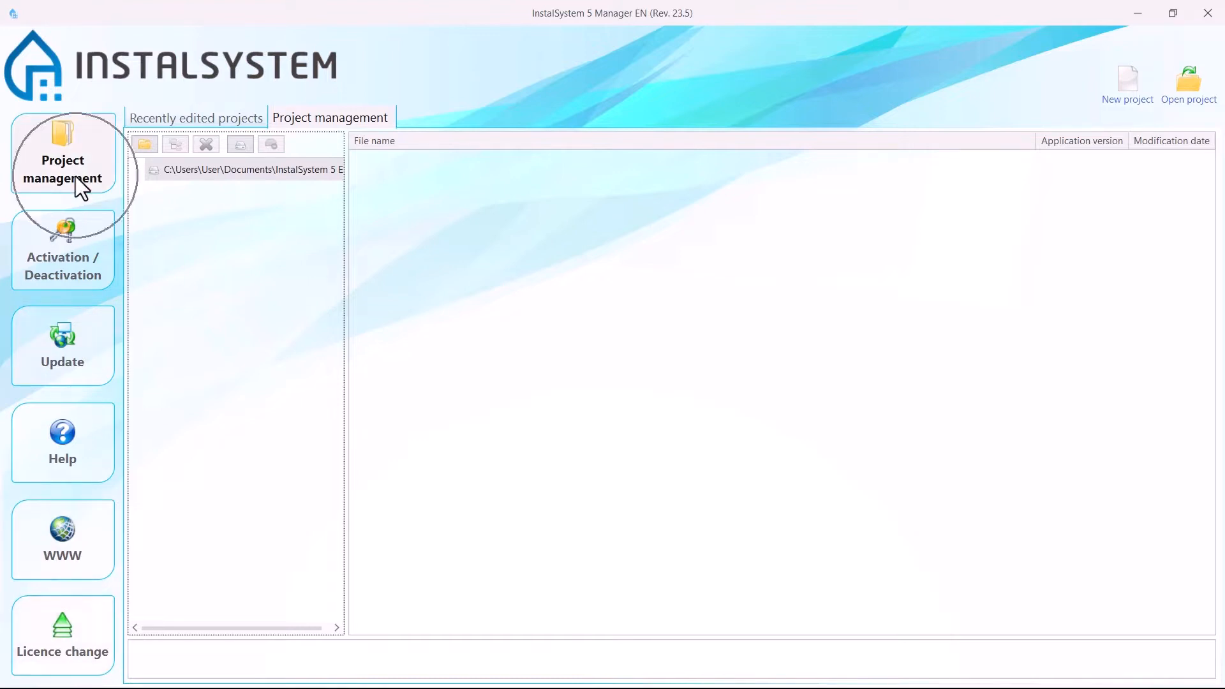
pyautogui.click(60, 256)
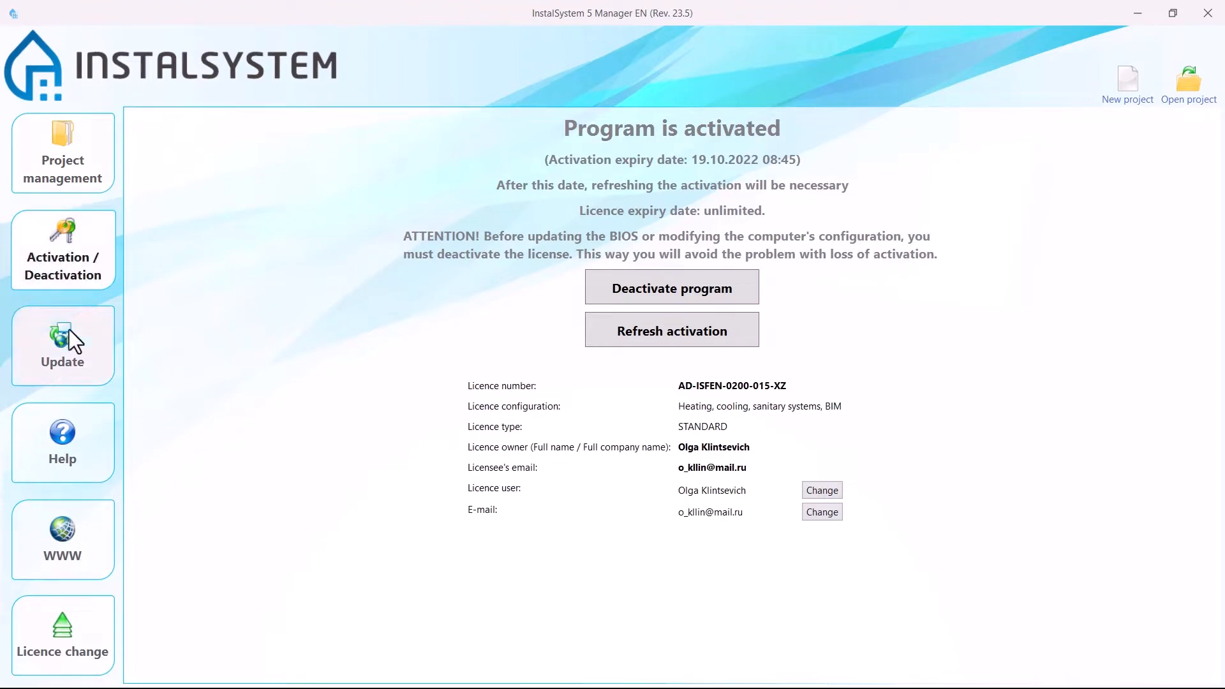
pyautogui.click(64, 363)
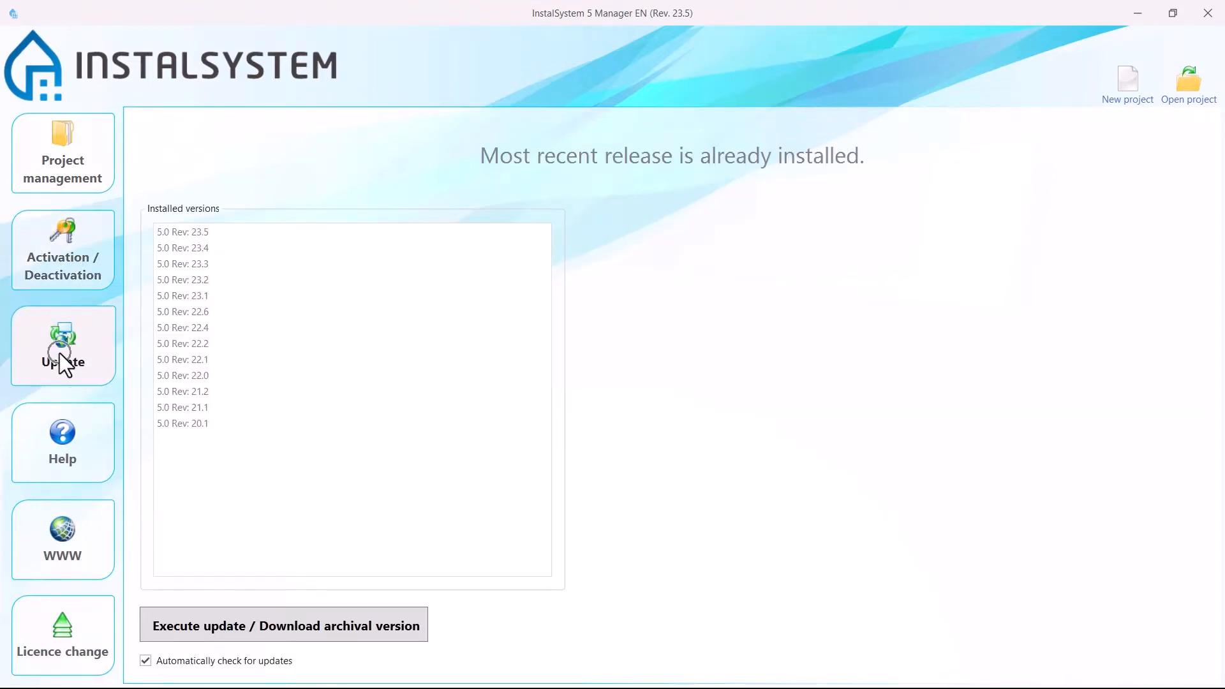
# - Open the Help section's technical support options, view the licence agreement text and close it
pyautogui.click(61, 466)
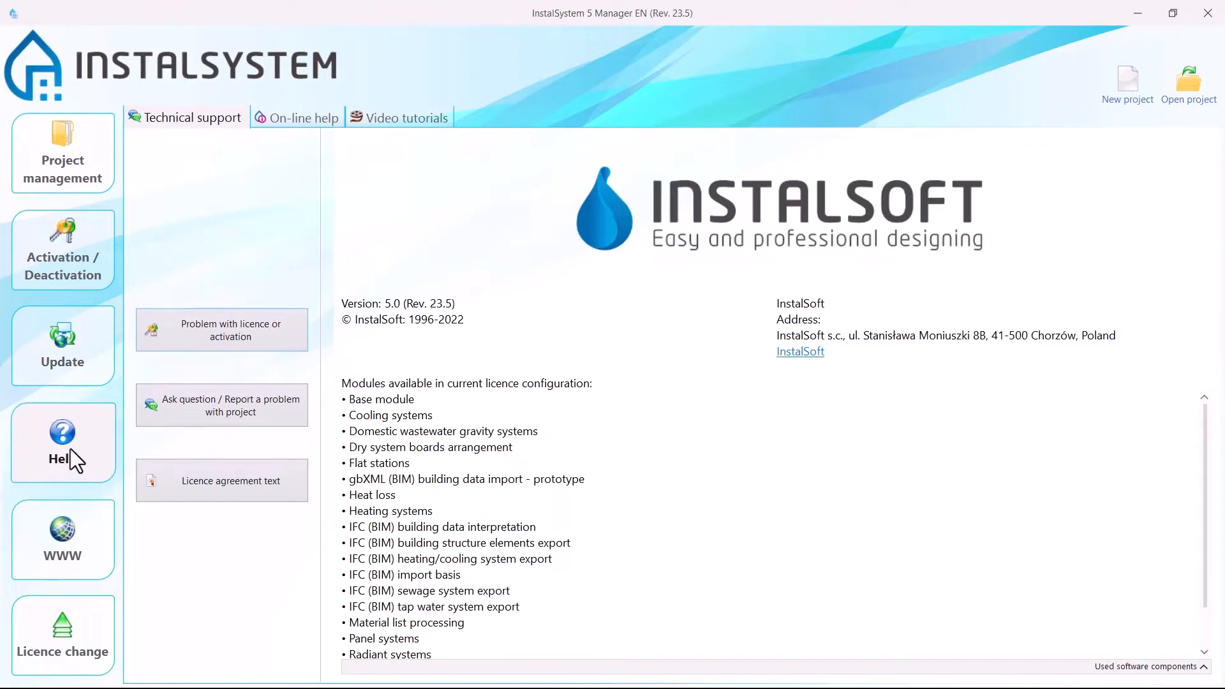
pyautogui.click(242, 340)
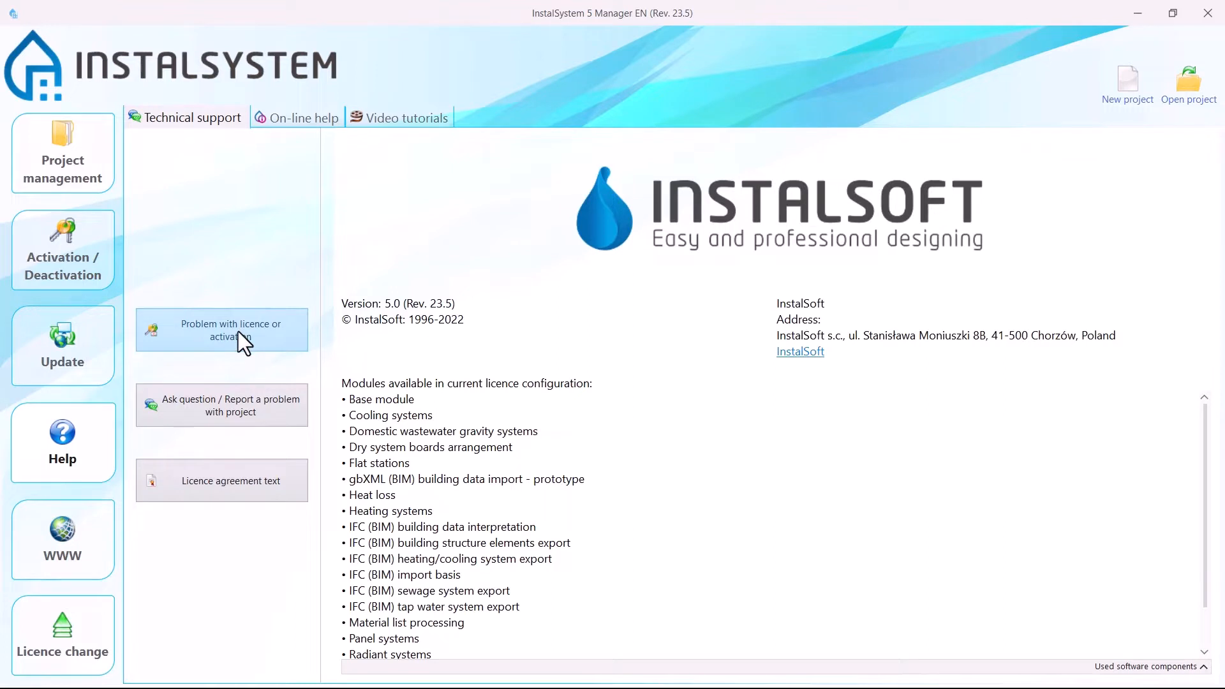
pyautogui.click(202, 407)
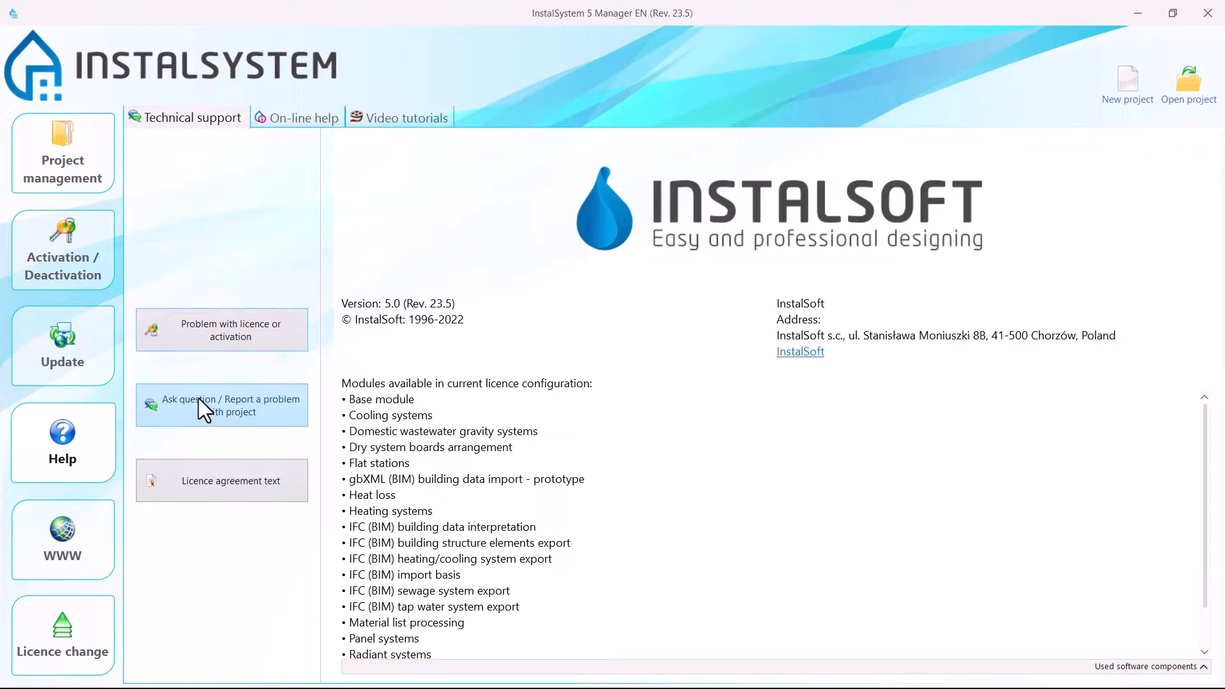
pyautogui.click(200, 487)
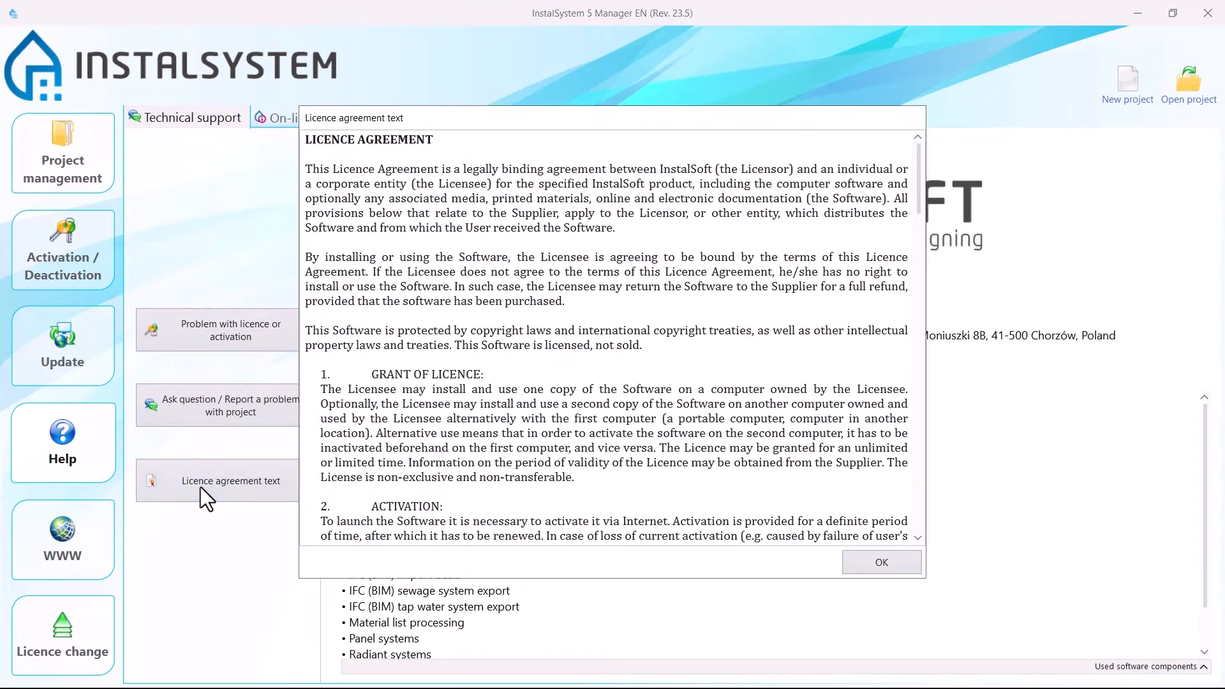
pyautogui.click(882, 563)
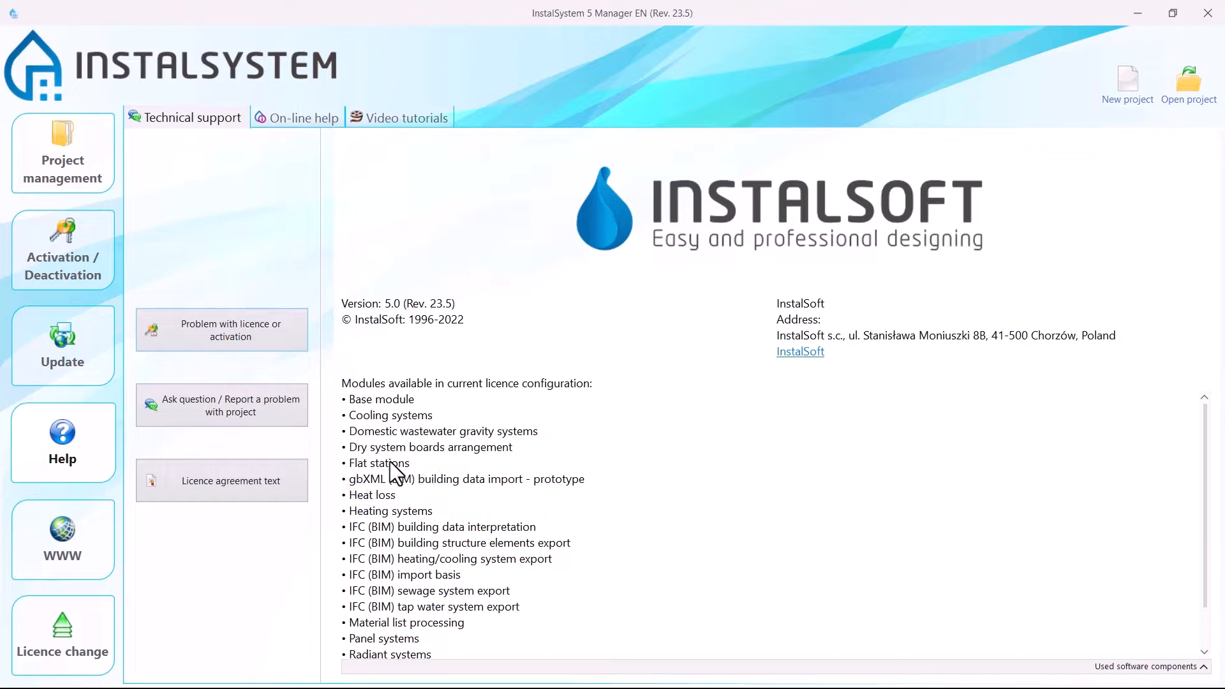
# - Review the full list of modules available in the current licence configuration
pyautogui.press('ctrl')
pyautogui.press('ctrl')
pyautogui.press('ctrl')
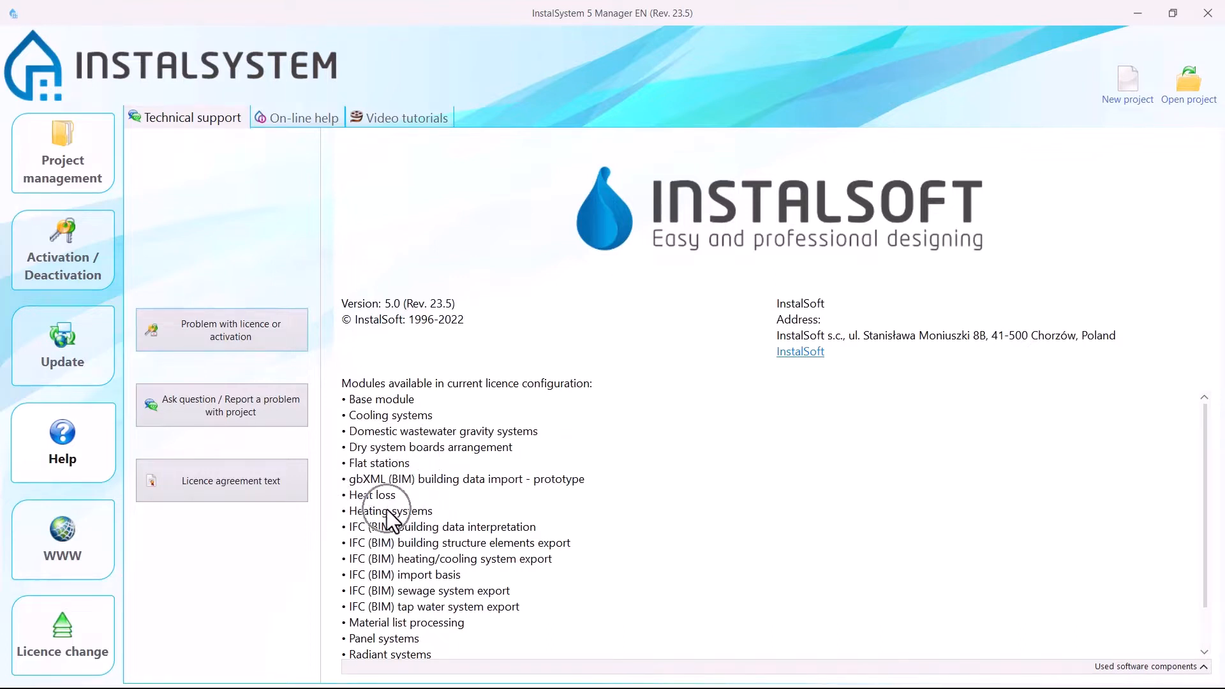
pyautogui.scroll(-1, 389, 513)
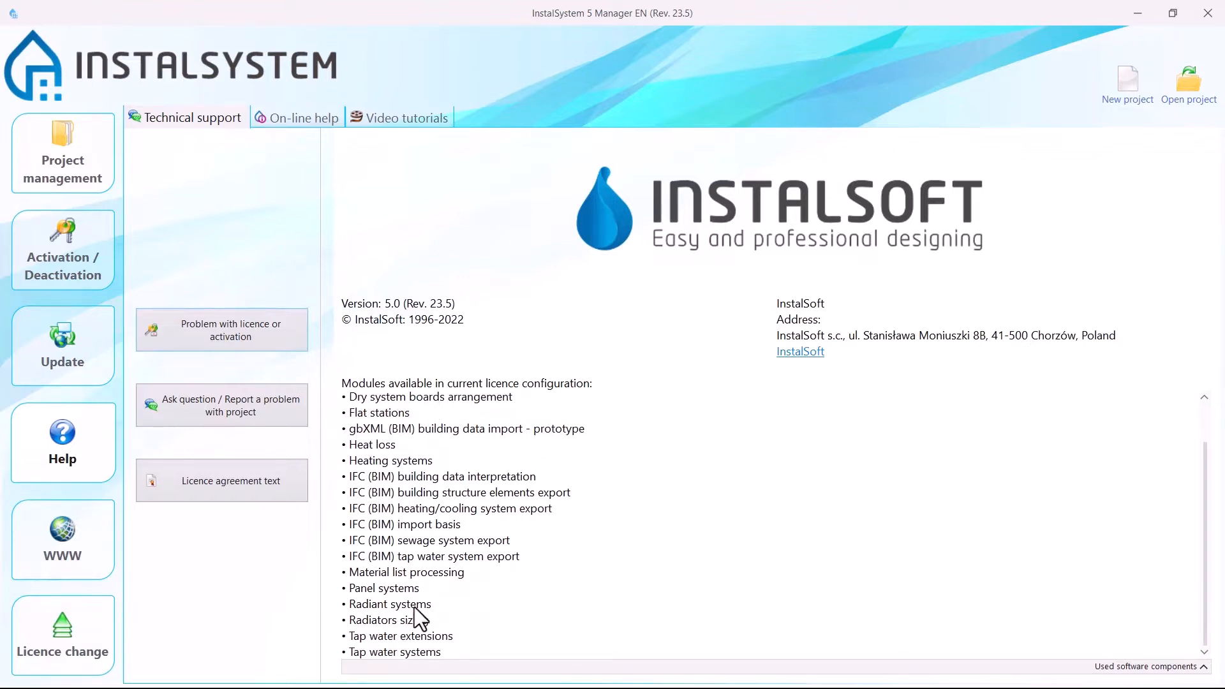
pyautogui.press('ctrl')
pyautogui.press('ctrl')
pyautogui.click(396, 655)
pyautogui.scroll(1, 397, 655)
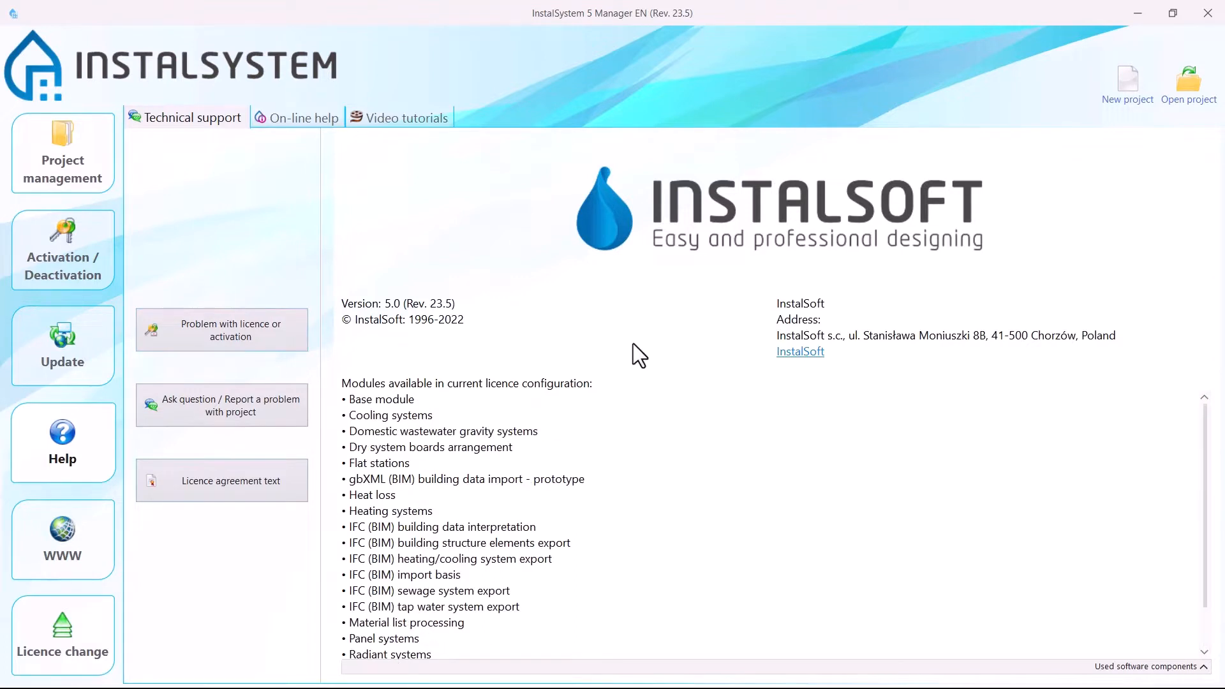
# - In the on-line help, read the "Designing installations with flat stations" lesson down to its project file and return to the help home page
pyautogui.click(288, 117)
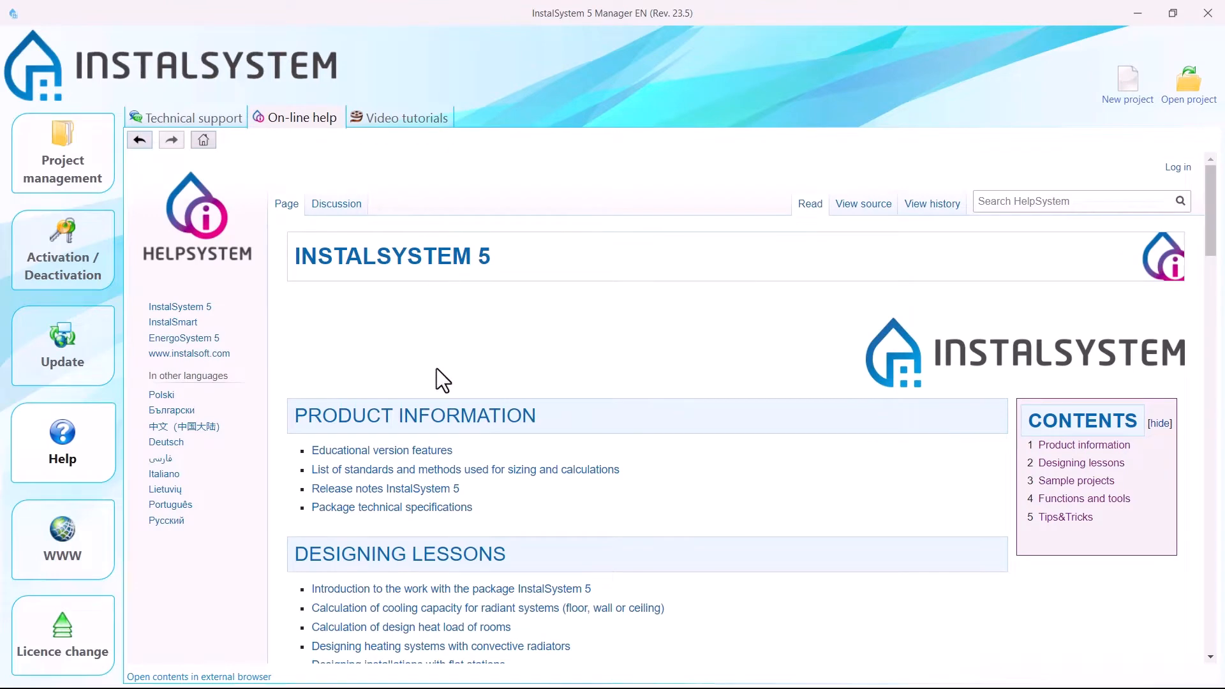
pyautogui.scroll(-2, 441, 380)
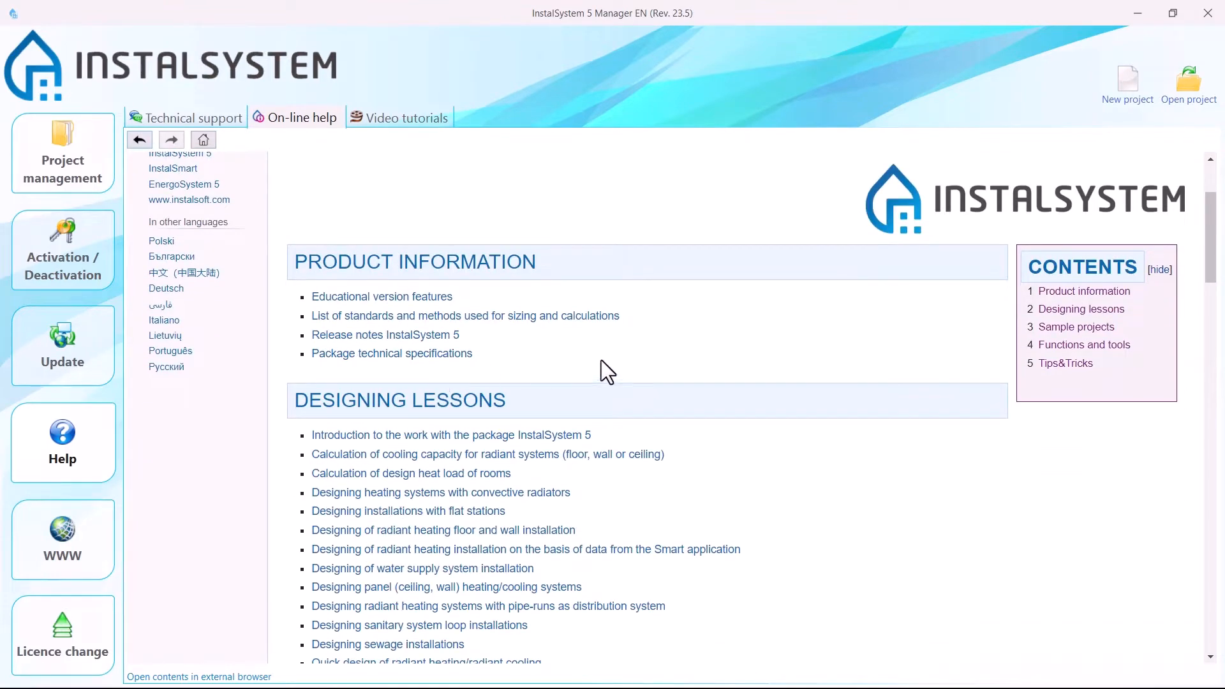
pyautogui.scroll(-1, 685, 525)
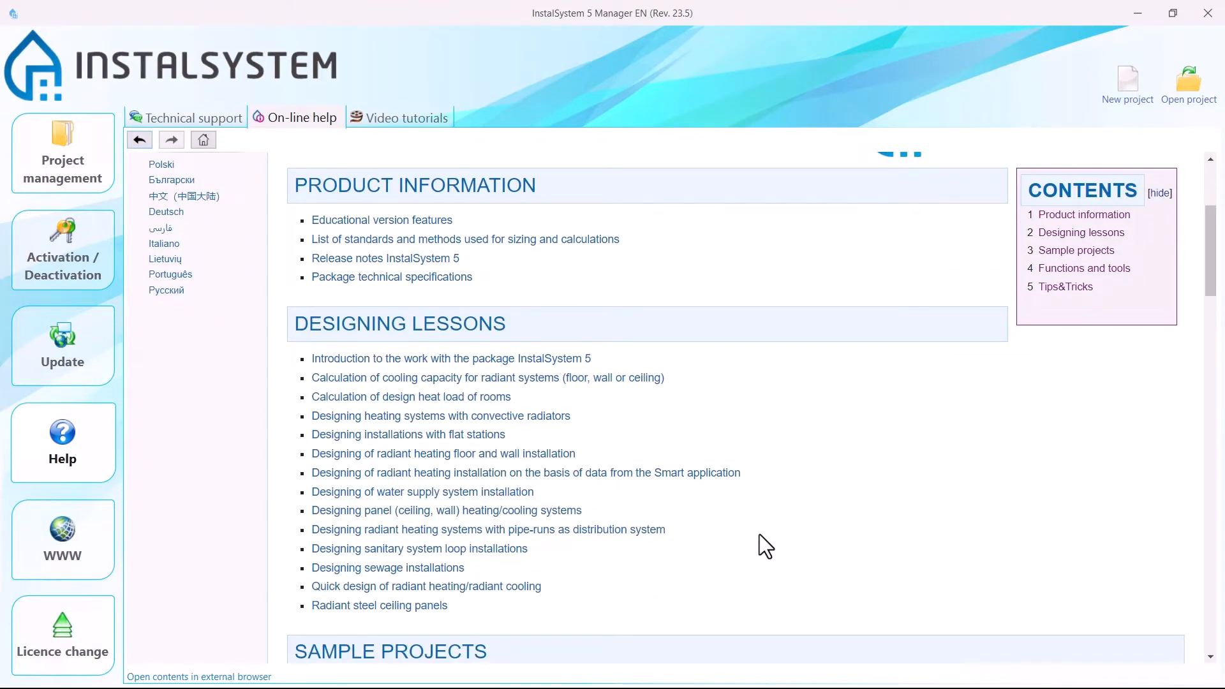
pyautogui.click(413, 436)
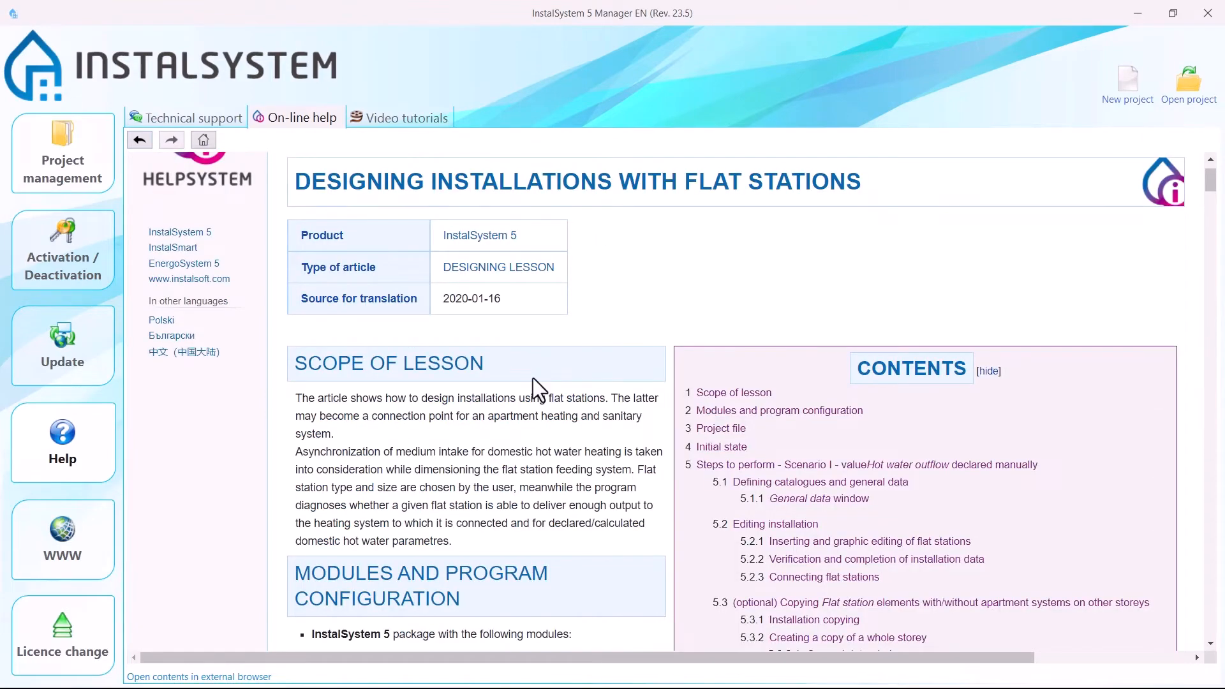
pyautogui.scroll(-8, 533, 377)
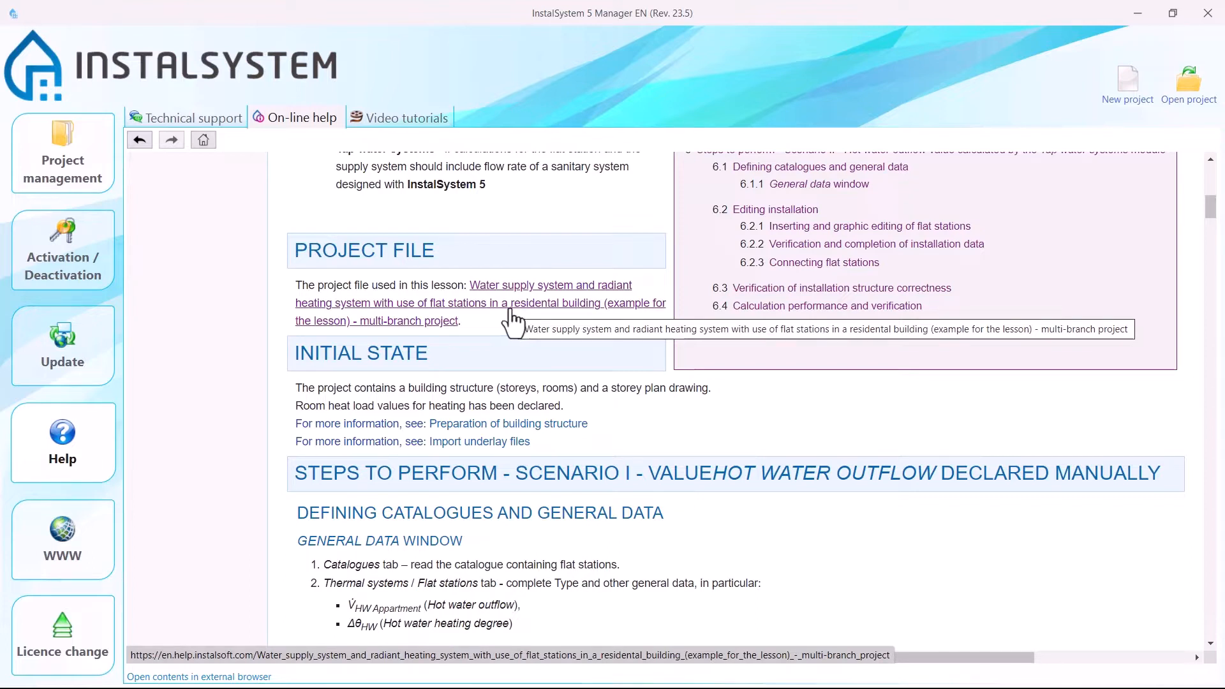
pyautogui.scroll(7, 510, 310)
pyautogui.click(205, 144)
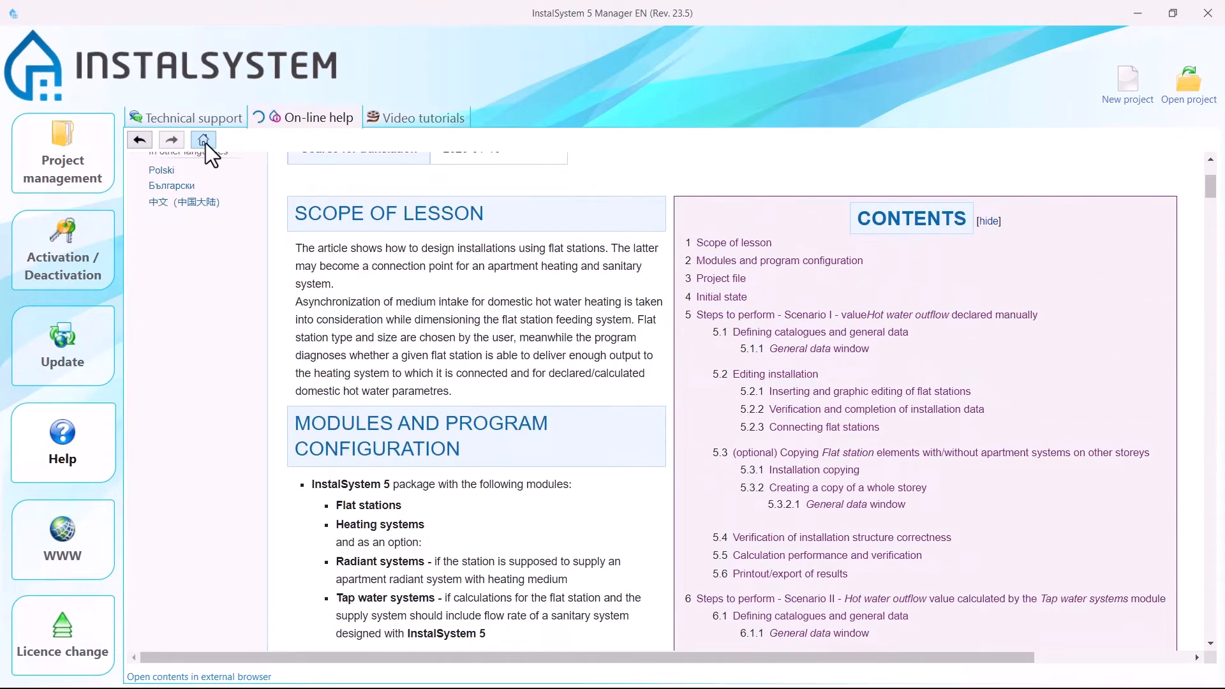
# - Open the multi-branch sample project on convective heating and water supply with flat stations, view its download files, and return to the help home page
pyautogui.scroll(-6, 477, 406)
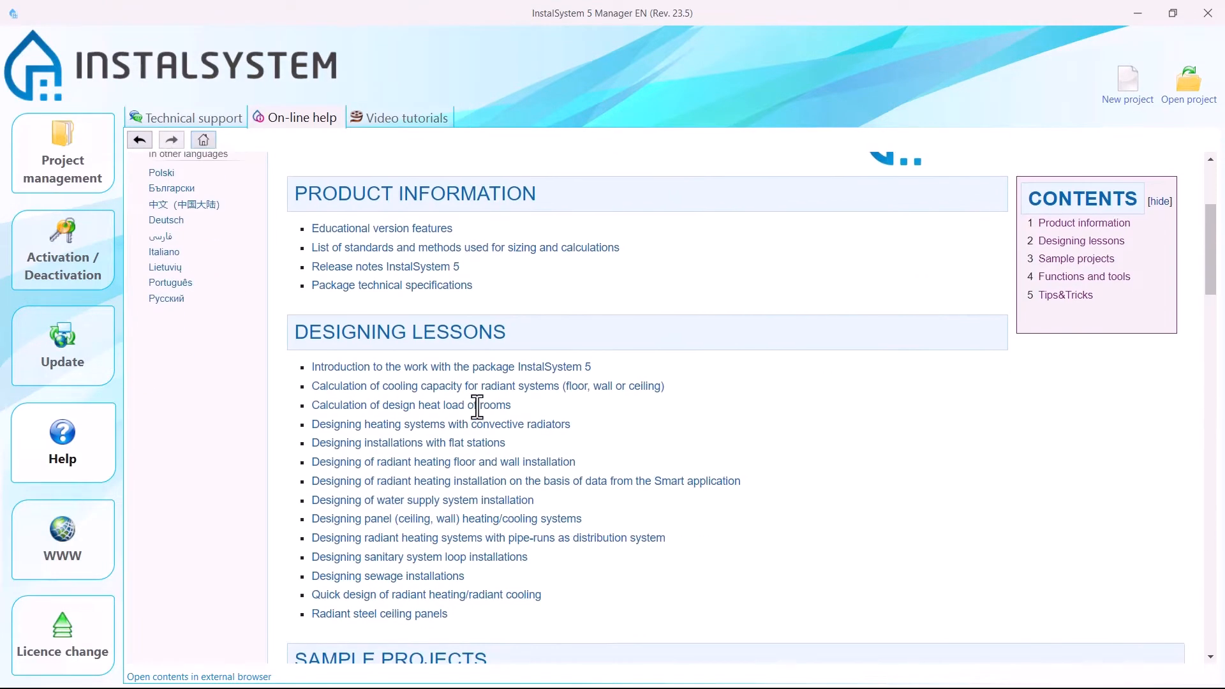
pyautogui.scroll(-2, 477, 406)
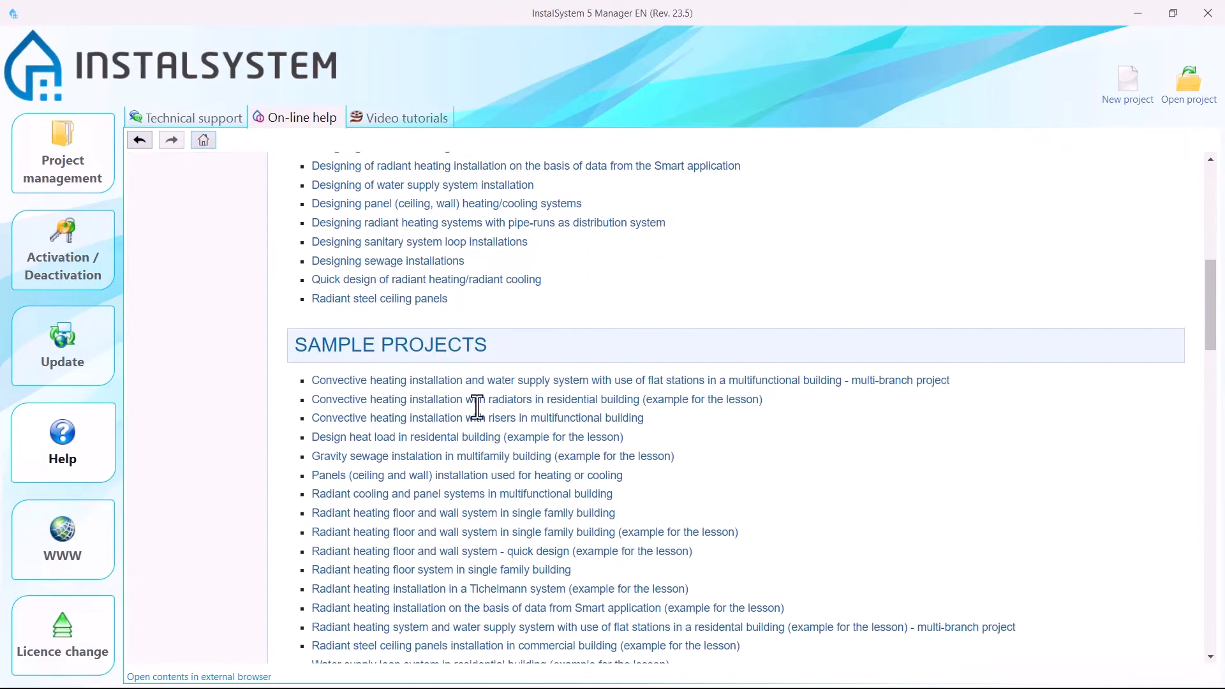
pyautogui.click(565, 381)
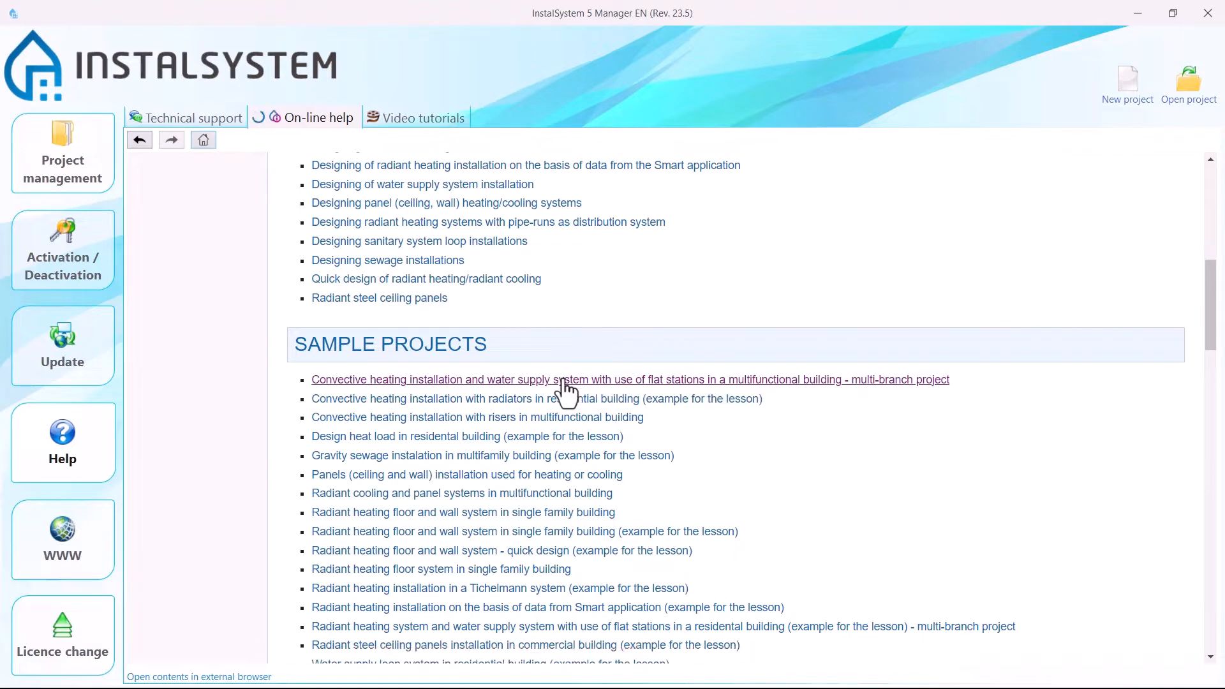
pyautogui.scroll(-6, 565, 392)
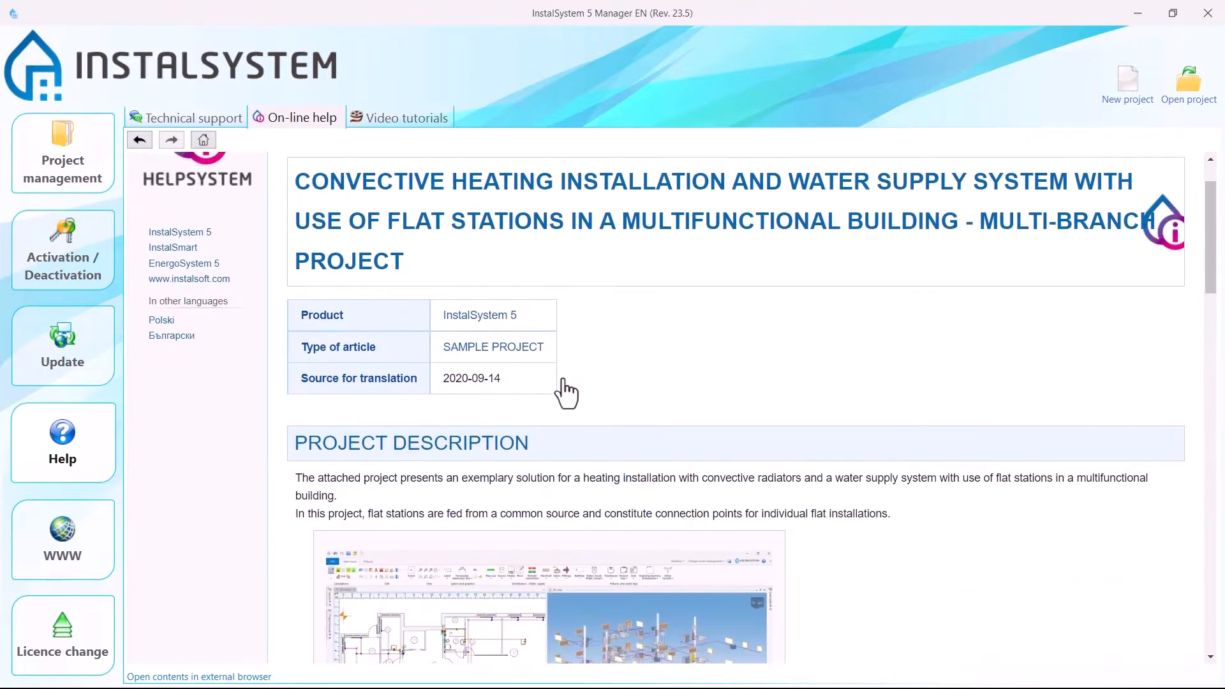
pyautogui.scroll(-6, 564, 392)
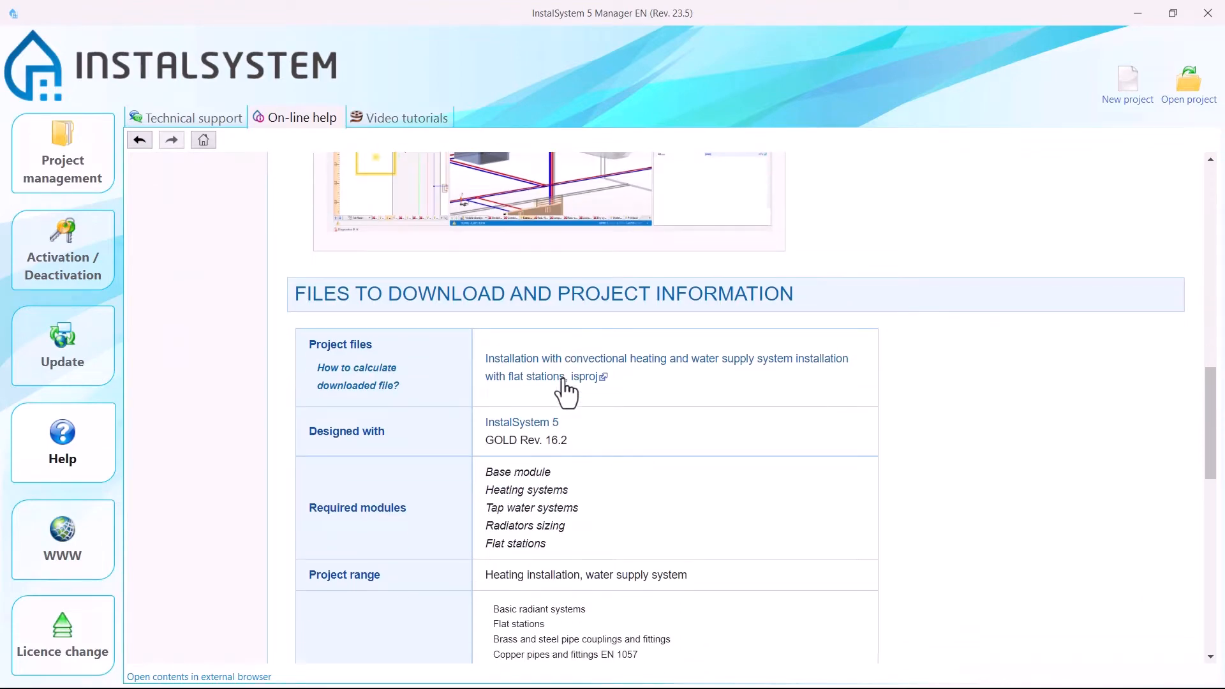
pyautogui.scroll(3, 564, 391)
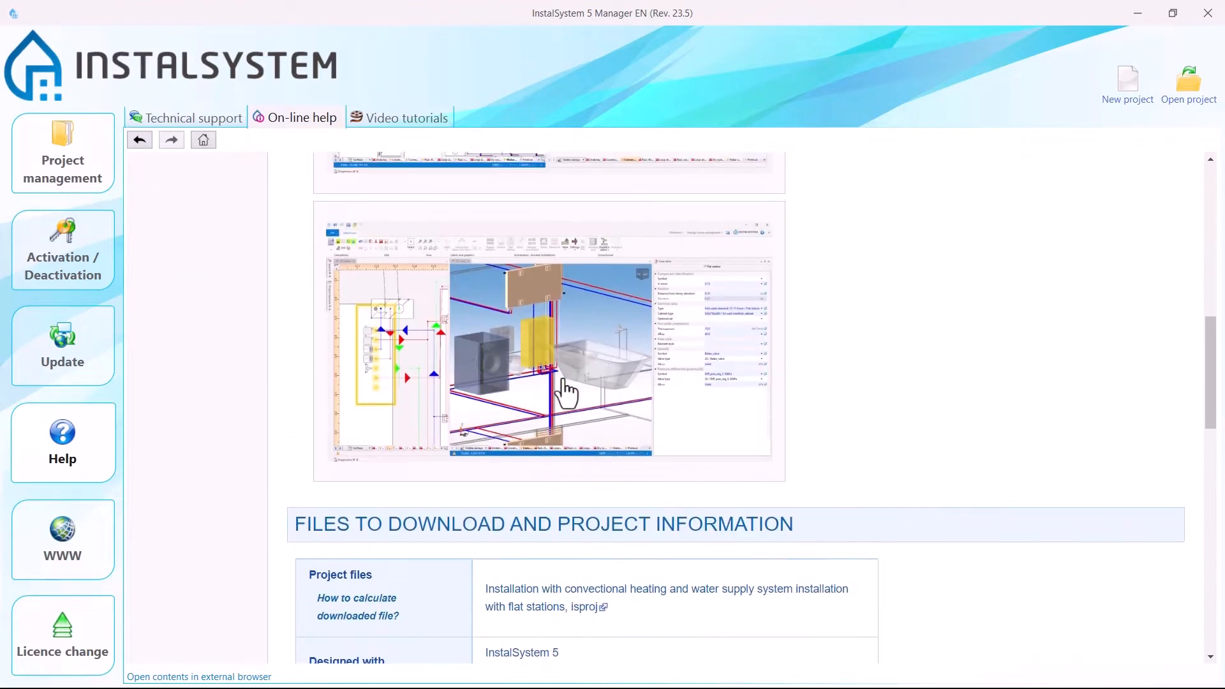
pyautogui.click(203, 140)
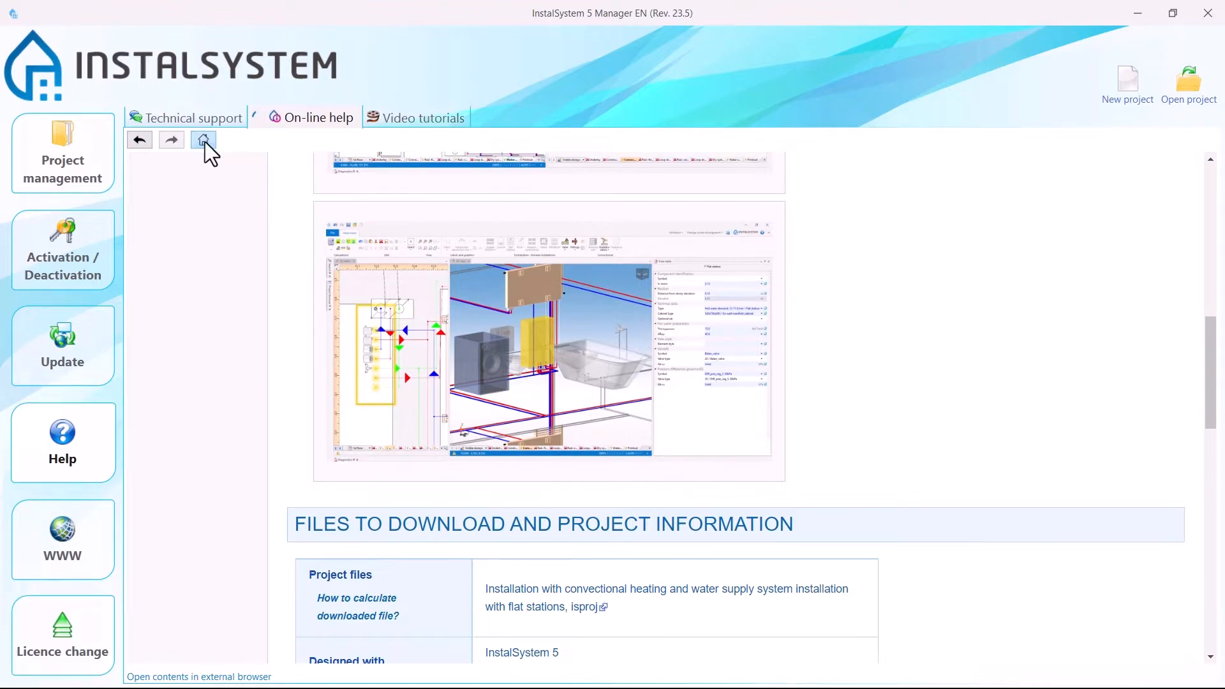
# - Browse the Functions and Tools and Tips&Tricks article lists, and open the video tutorials
pyautogui.scroll(-20, 621, 449)
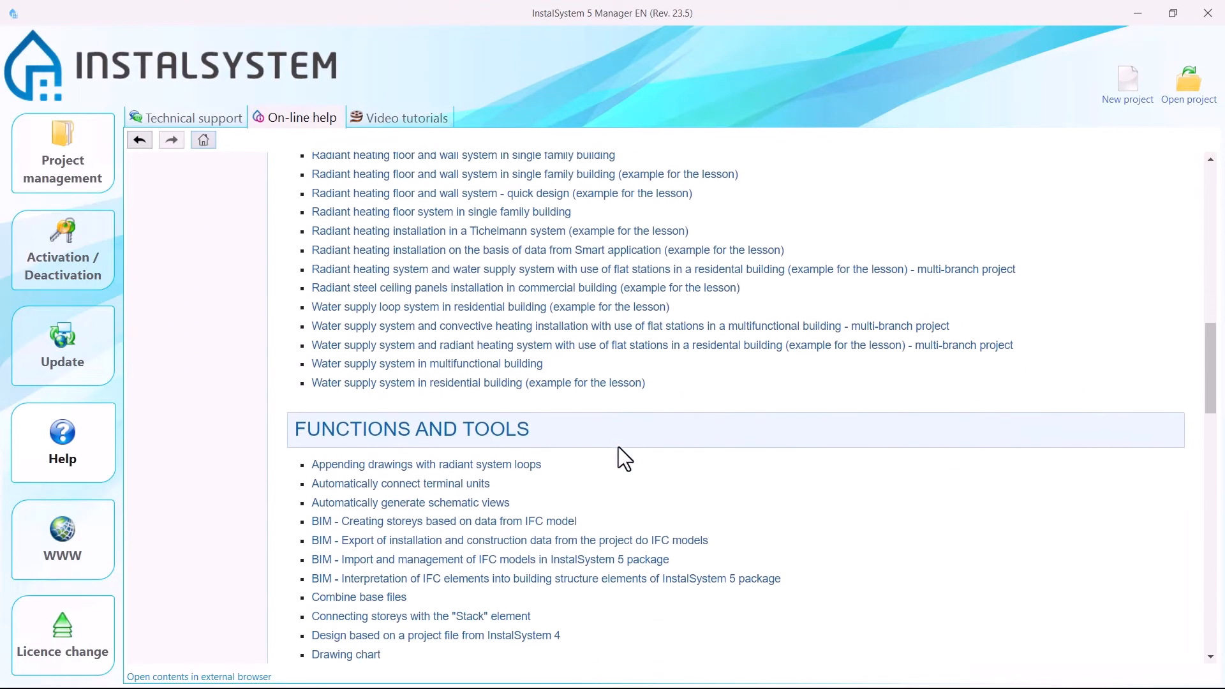
pyautogui.scroll(-8, 618, 447)
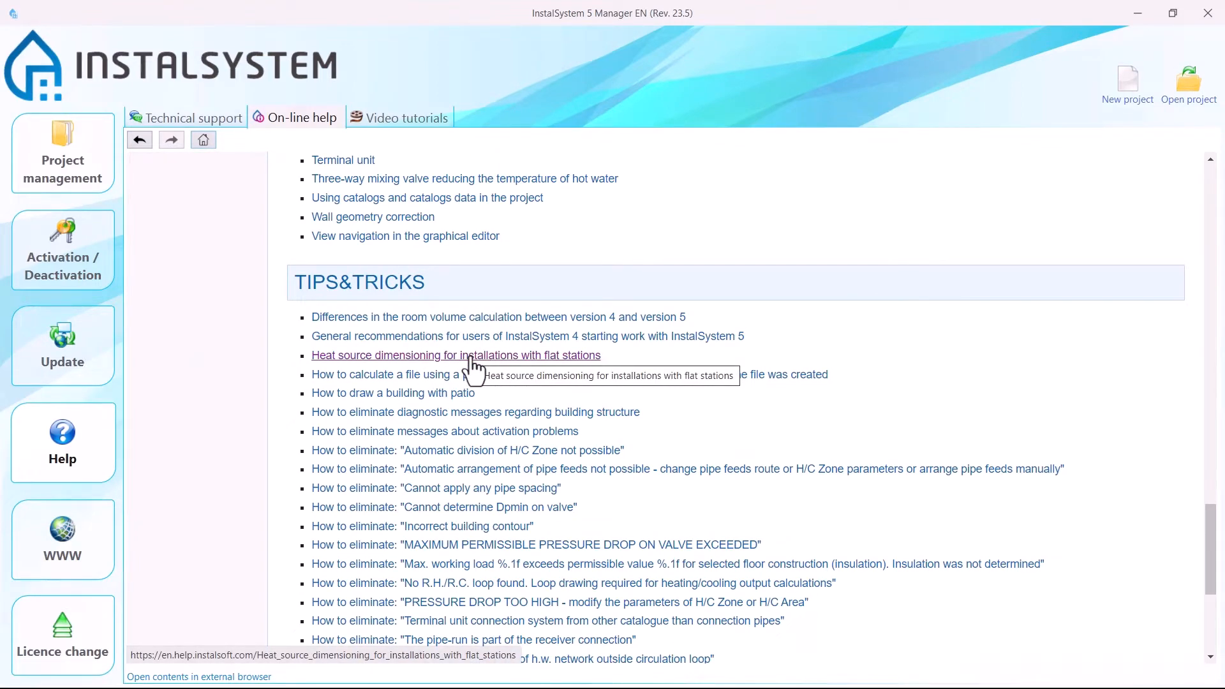
pyautogui.click(403, 118)
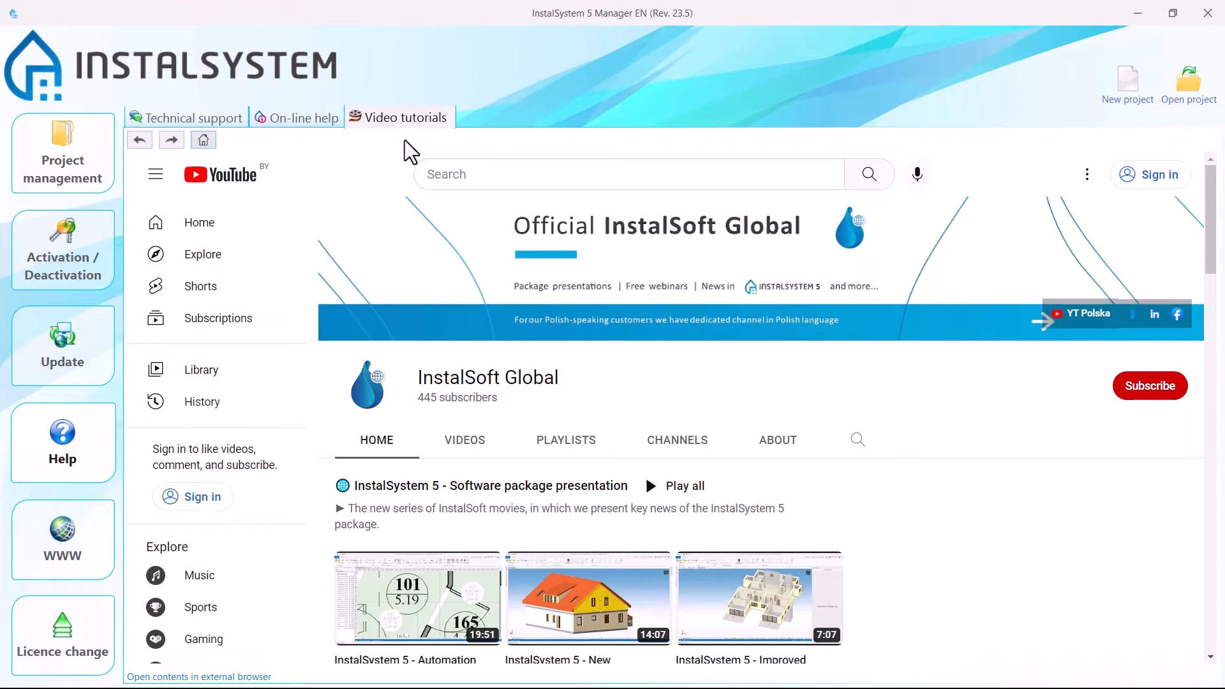
# - View the built-in InstalSoft website after dismissing its tutorial pop-up, check the licence change page, and return to project management
pyautogui.click(62, 531)
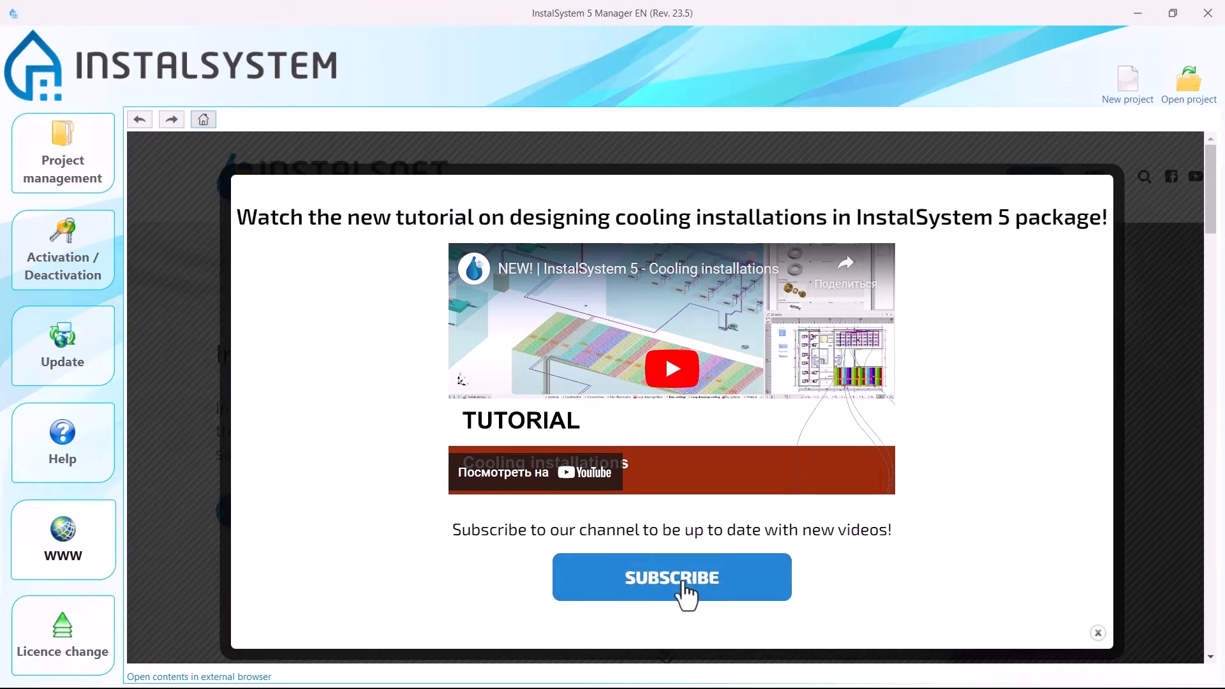
pyautogui.click(1098, 633)
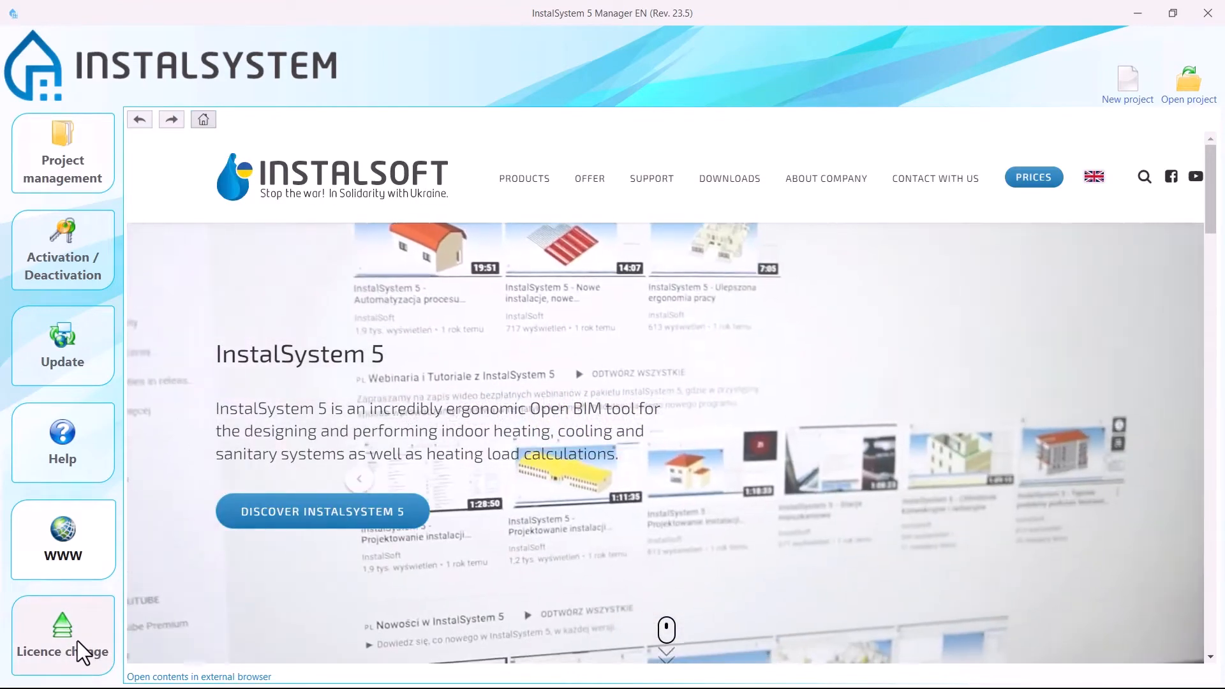
pyautogui.click(78, 640)
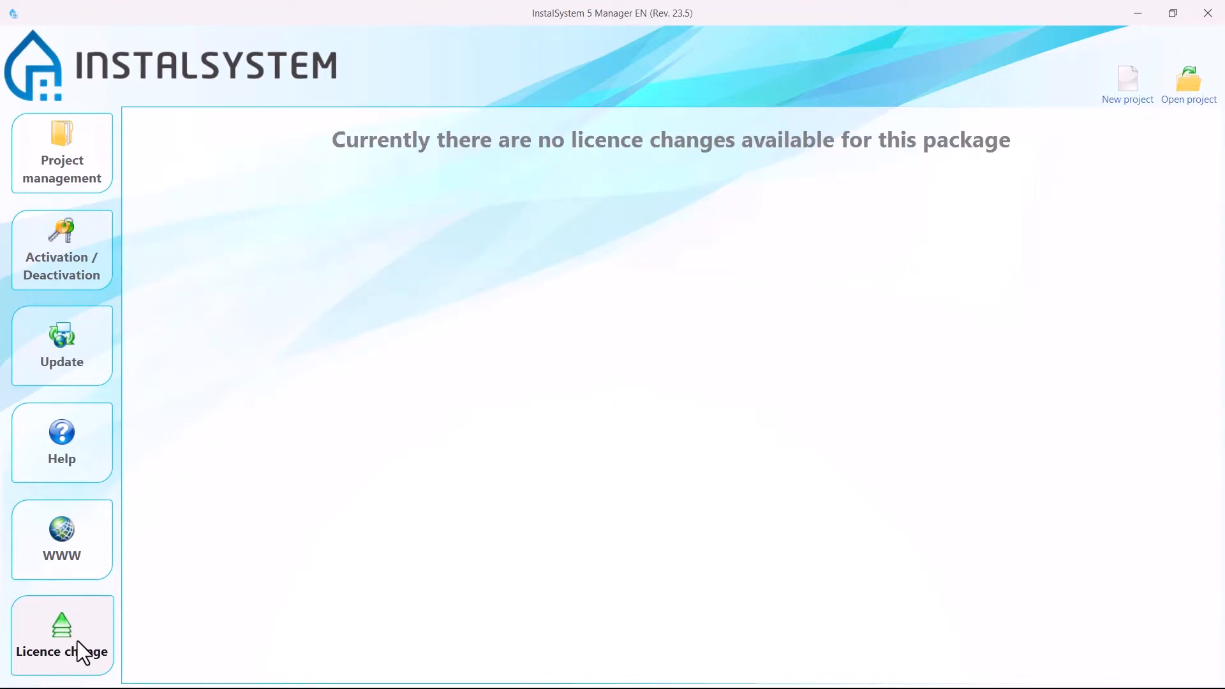
pyautogui.click(59, 168)
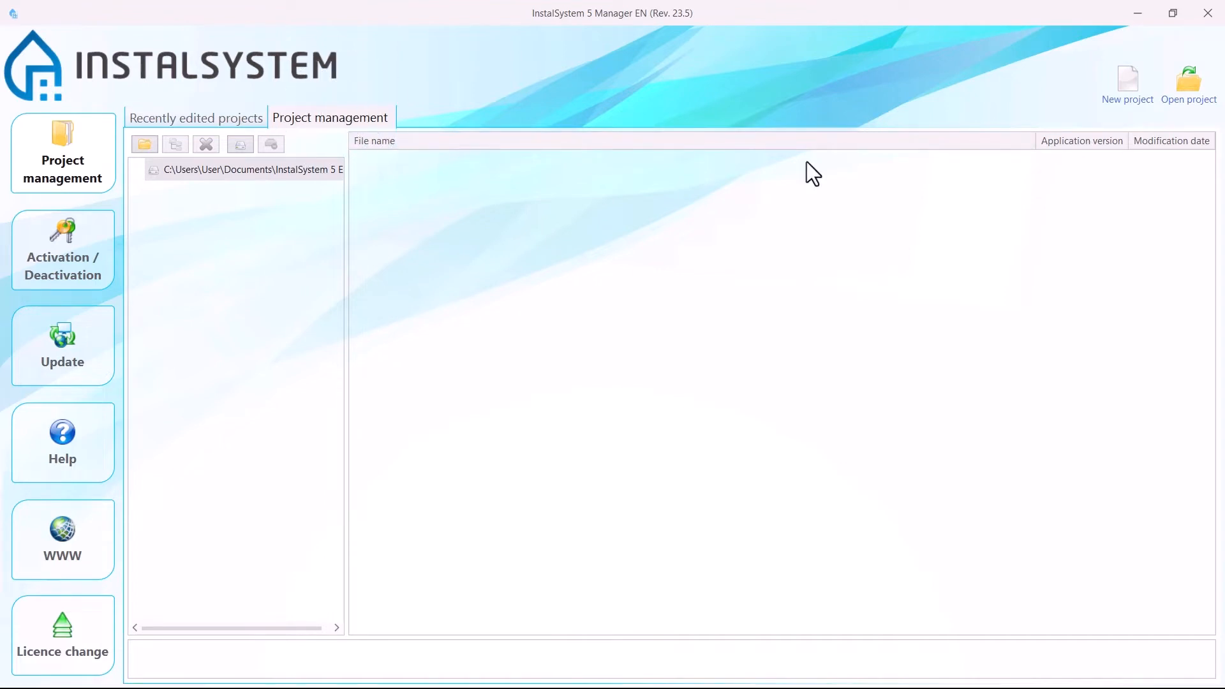
# - Open the new project dialog to review its program version and template options, and close it without creating a file
pyautogui.click(1118, 105)
pyautogui.click(1134, 103)
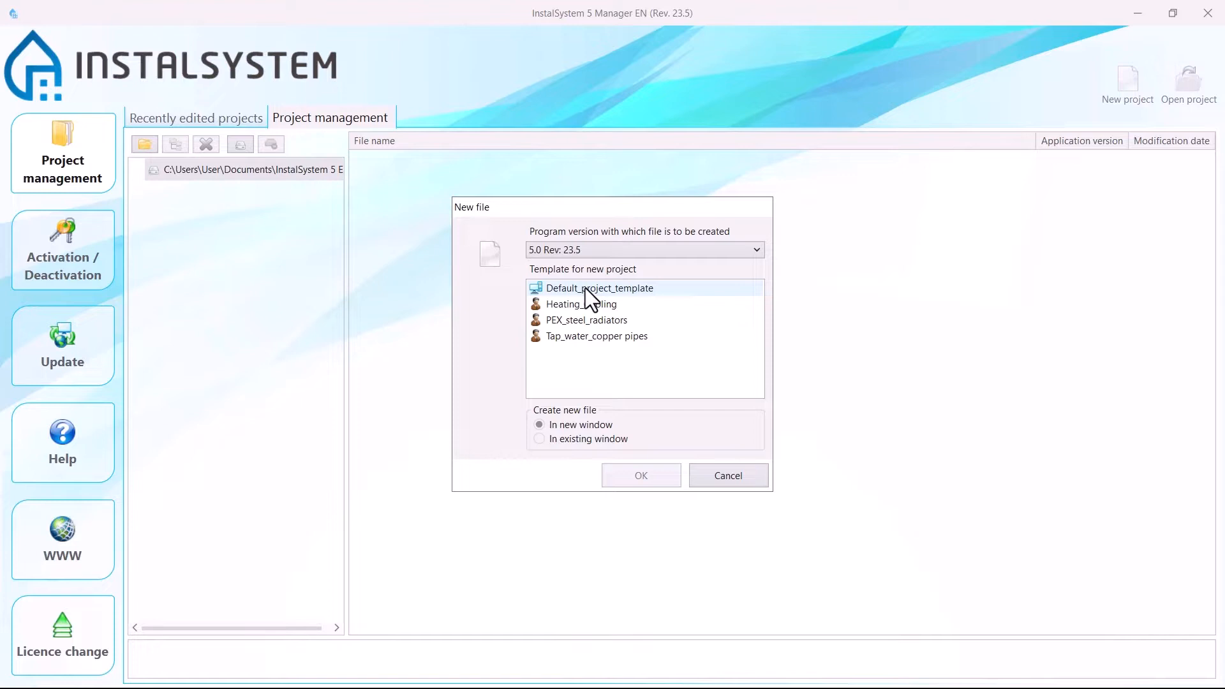
pyautogui.click(729, 483)
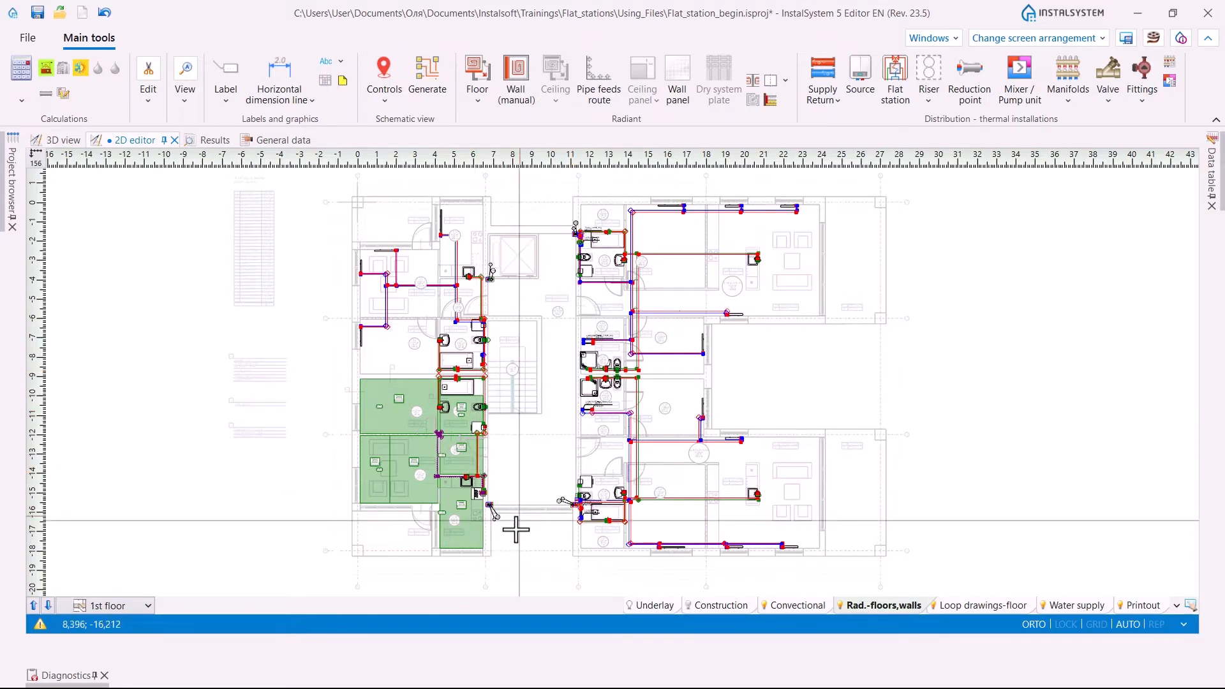
# - Open the project's general data and review which systems are included in the project scope
pyautogui.click(107, 603)
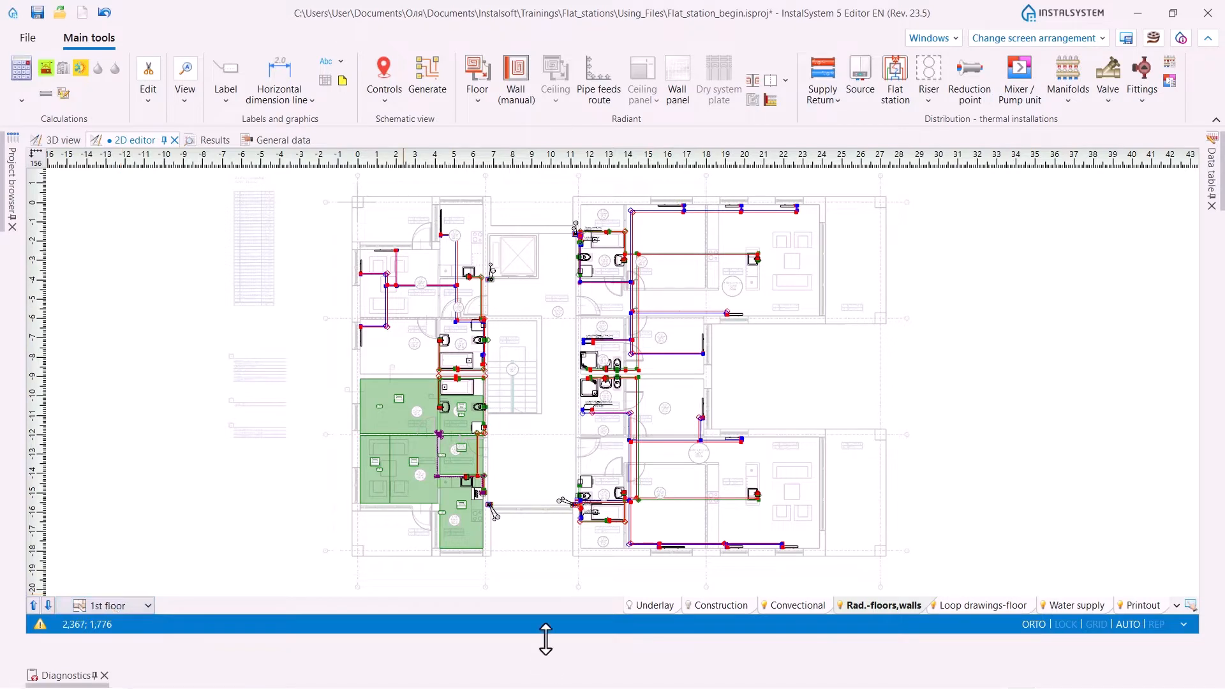
pyautogui.click(271, 140)
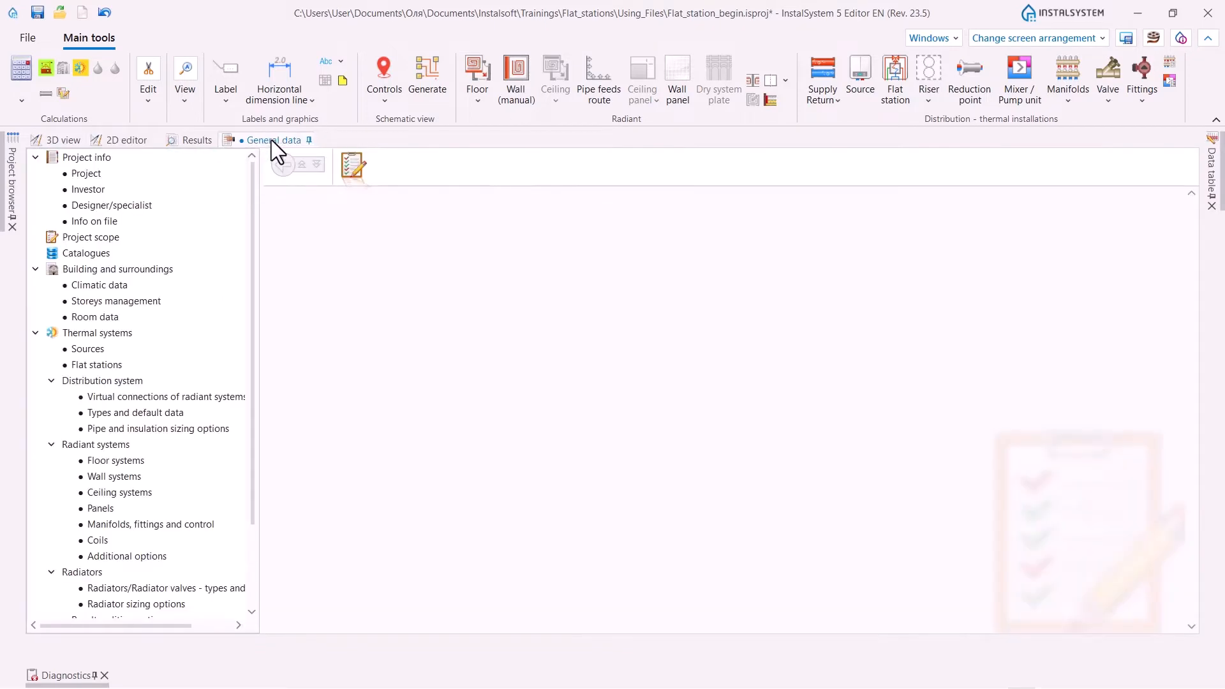
pyautogui.click(103, 238)
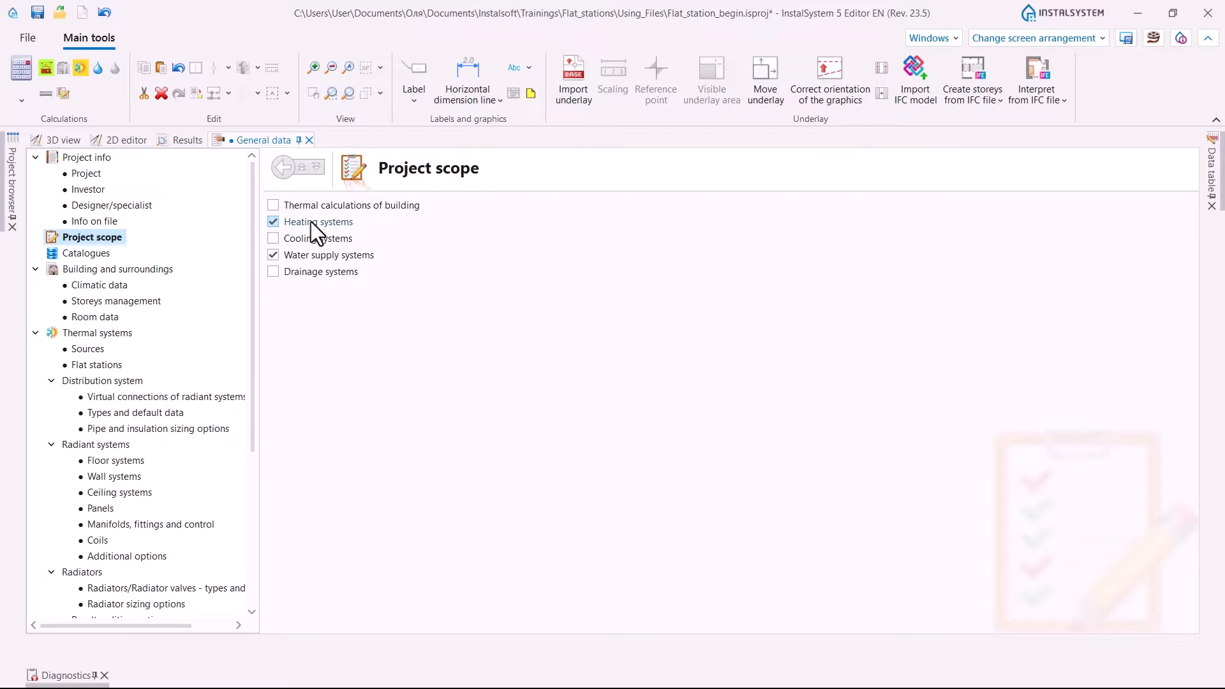
# - Filter the available catalogues by flat stations and add the Uponor KaMo Dezentrale Wohnungsstationen catalogue to the project
pyautogui.click(93, 254)
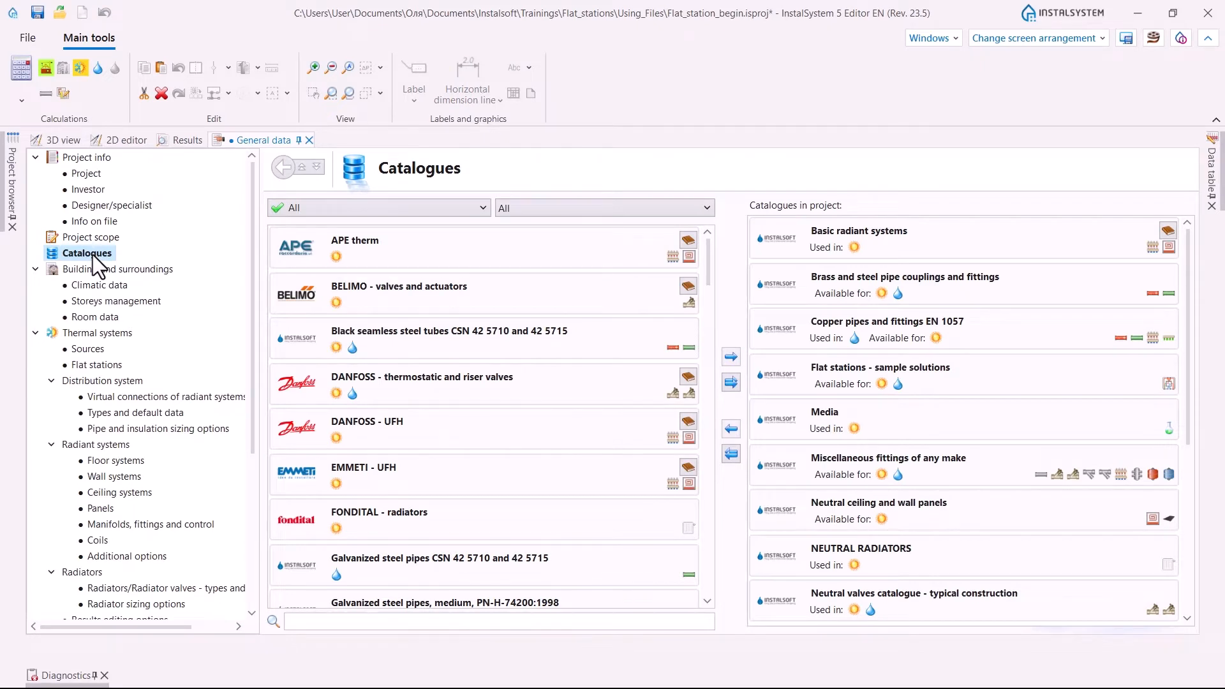
pyautogui.click(481, 211)
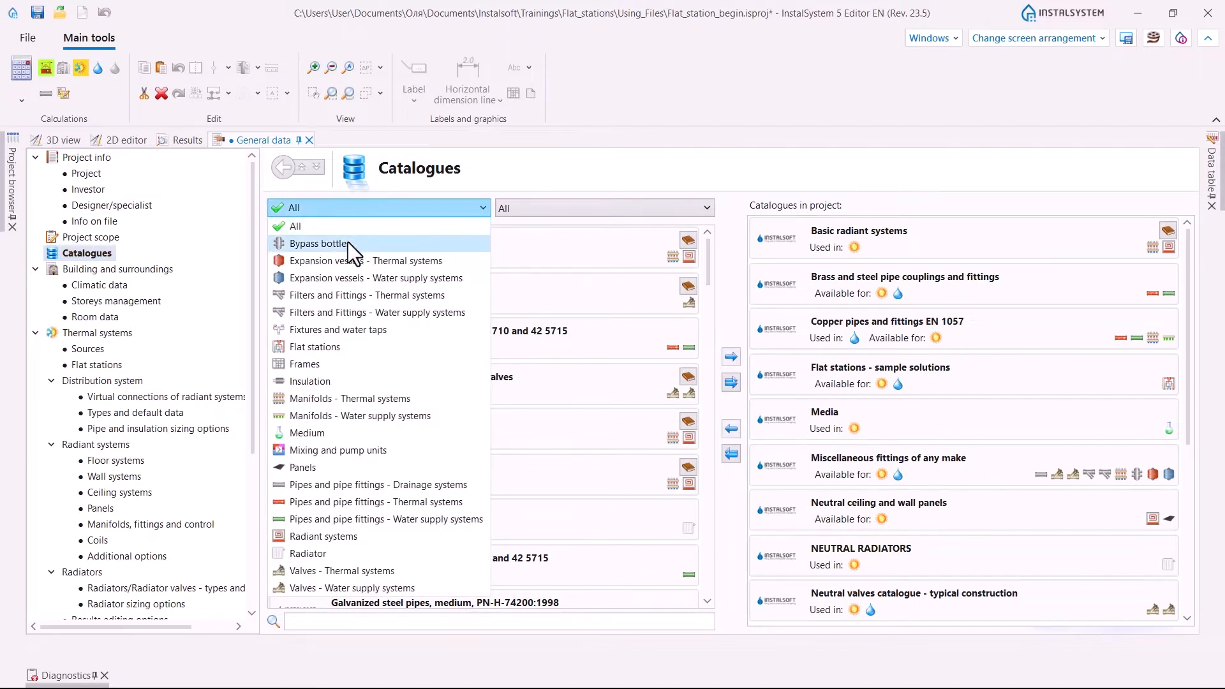
pyautogui.click(308, 347)
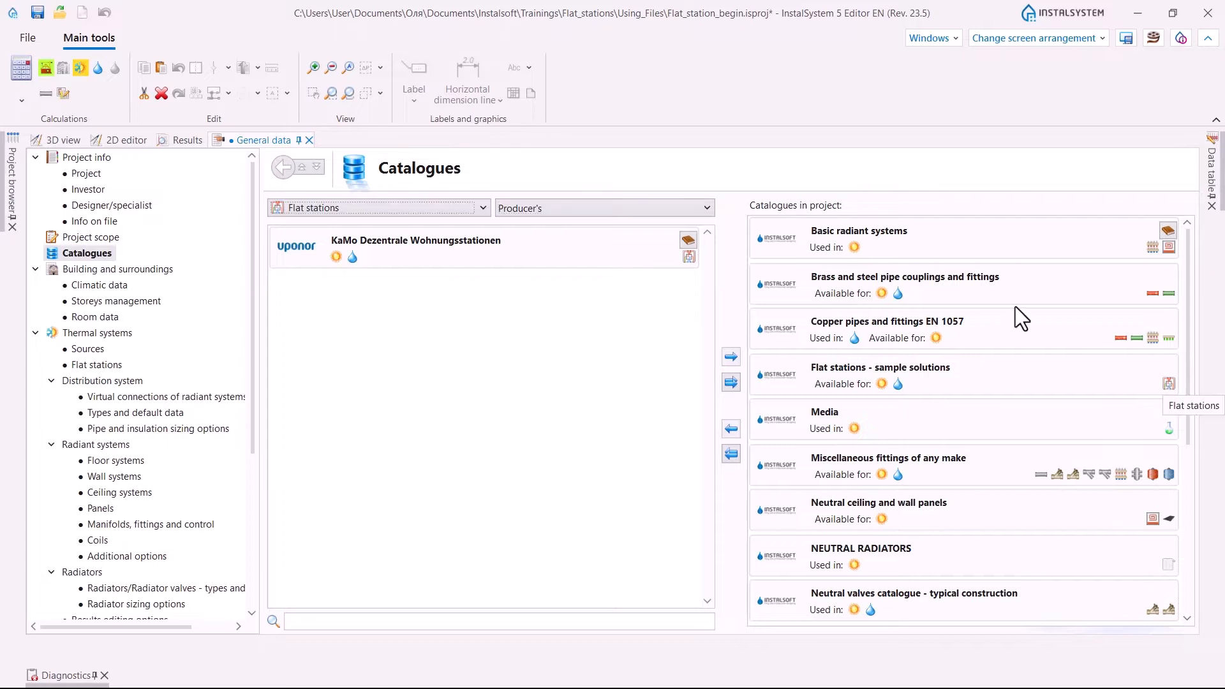
pyautogui.click(512, 254)
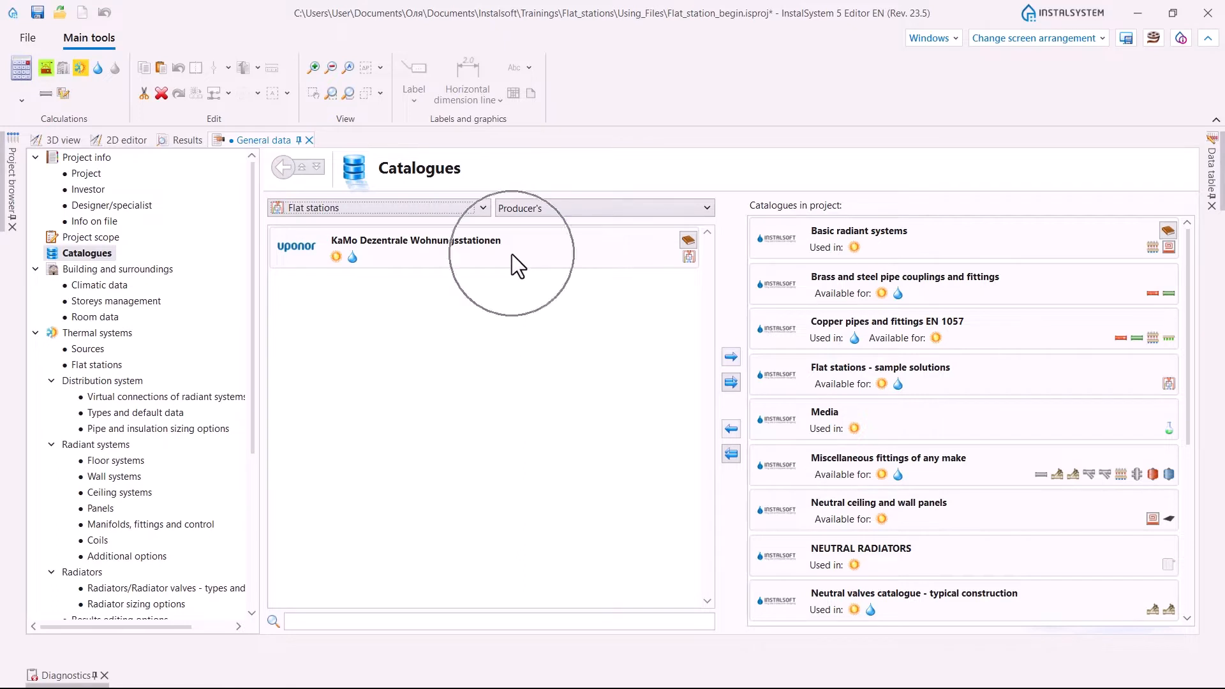
pyautogui.click(736, 361)
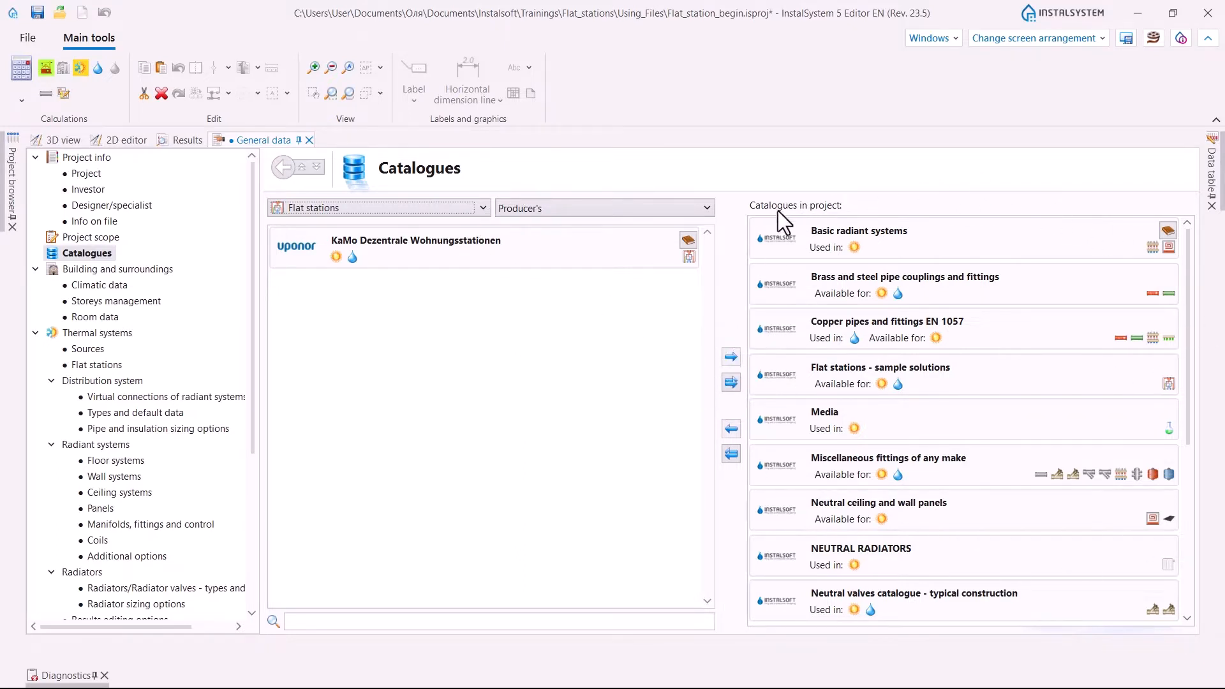
pyautogui.click(570, 246)
pyautogui.click(732, 360)
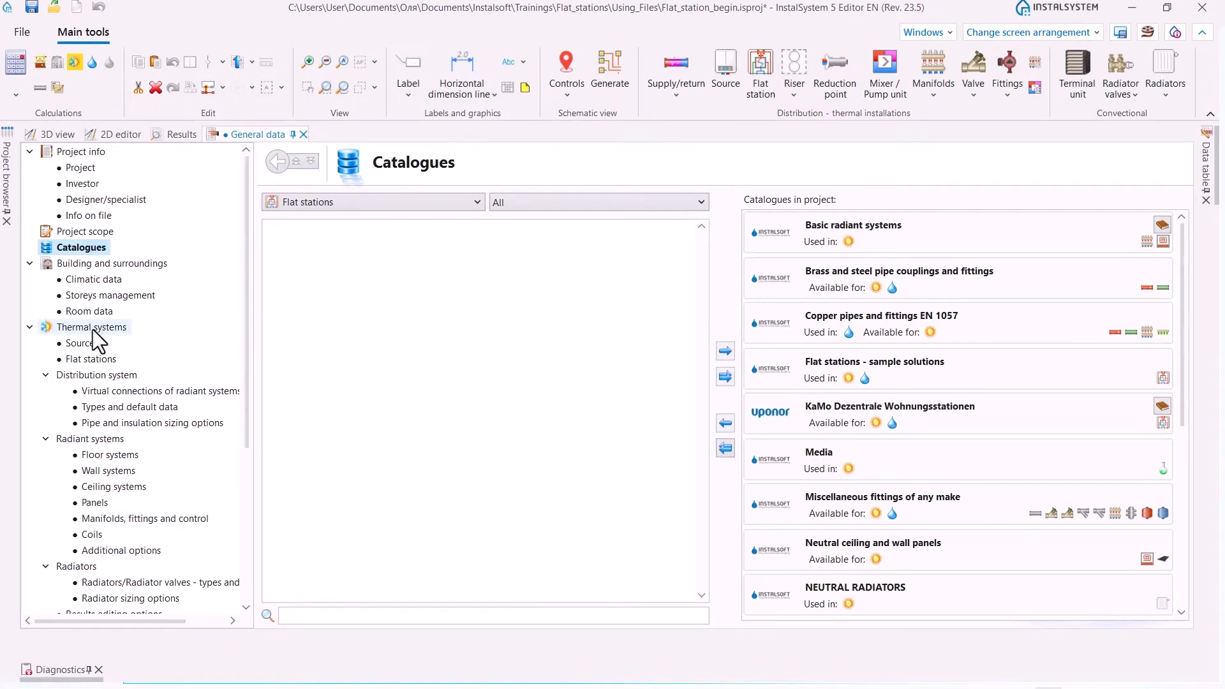
# - Review the thermal sources settings and browse the flat station types in the KaMo and sample solutions catalogues without changing the type
pyautogui.click(78, 348)
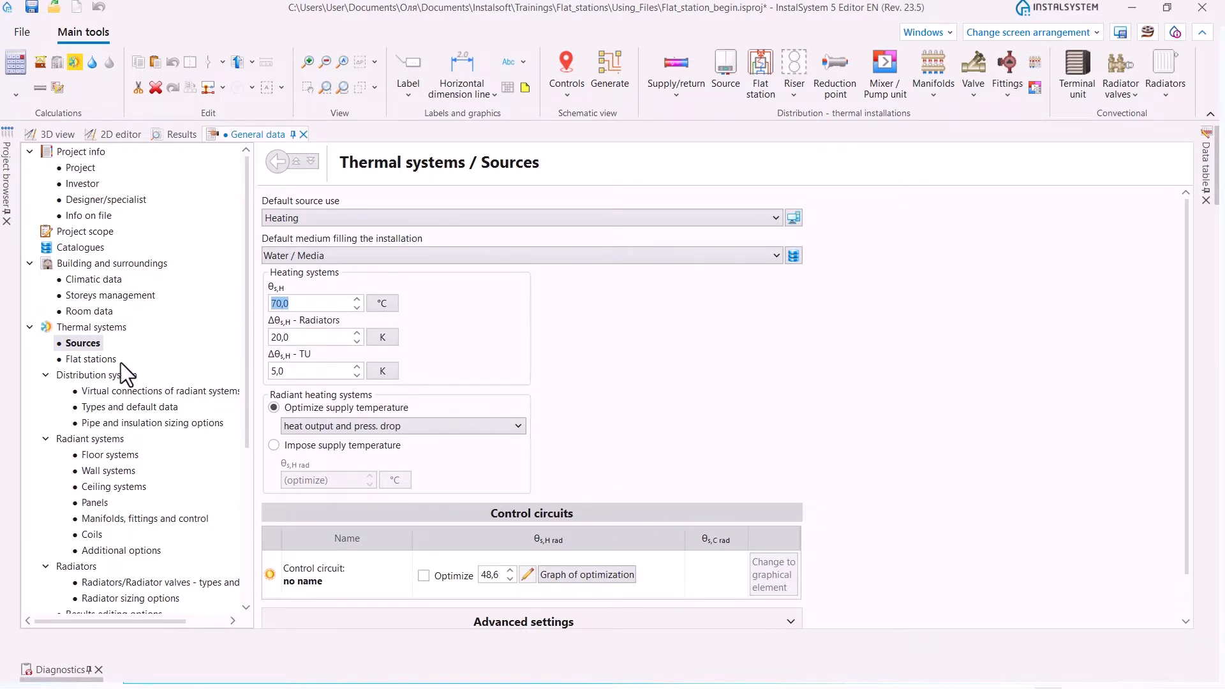
pyautogui.click(102, 359)
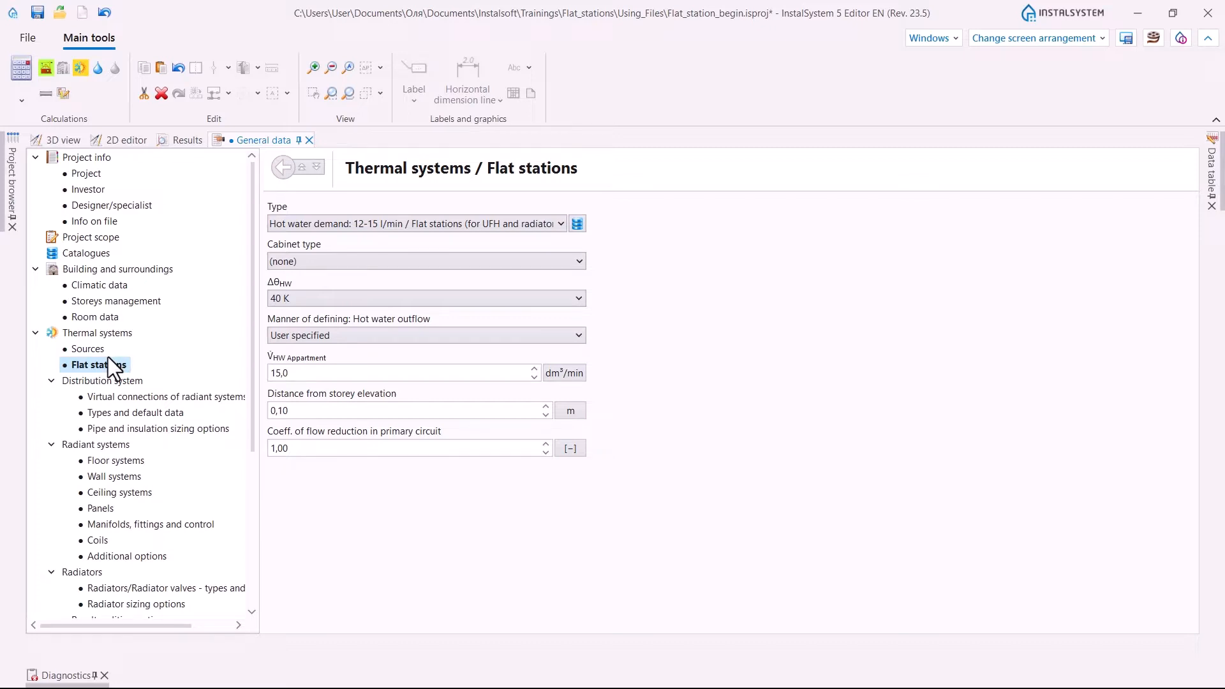
pyautogui.click(560, 224)
pyautogui.click(411, 274)
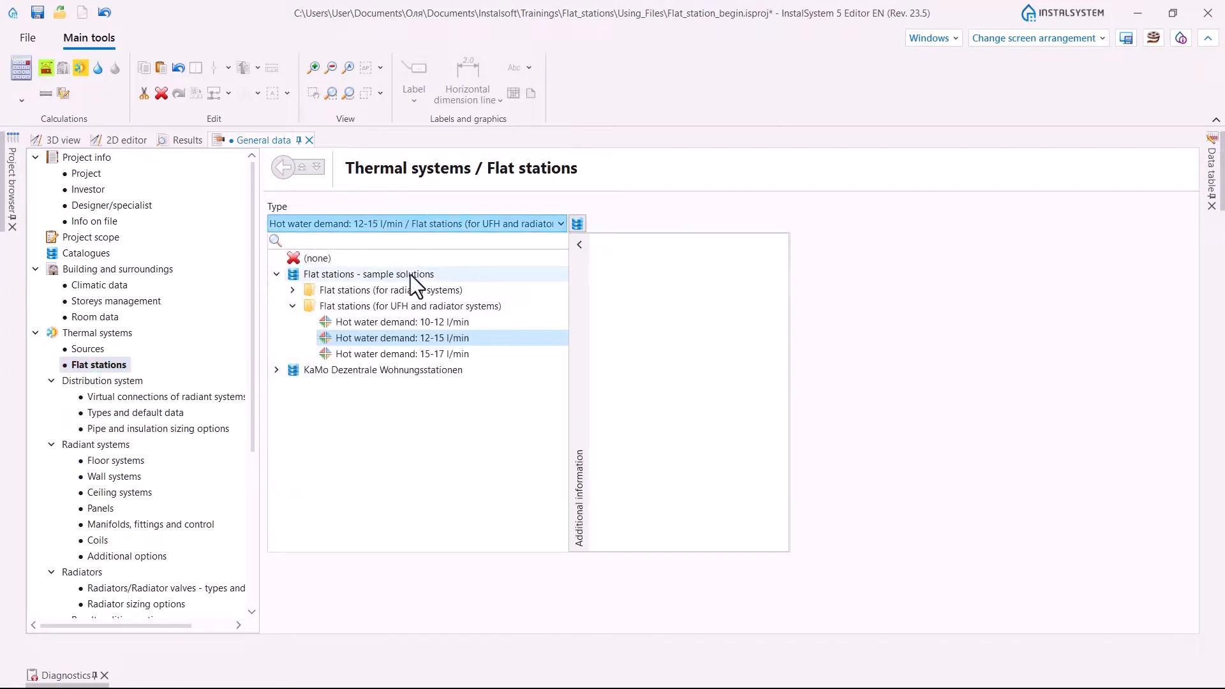
pyautogui.click(277, 370)
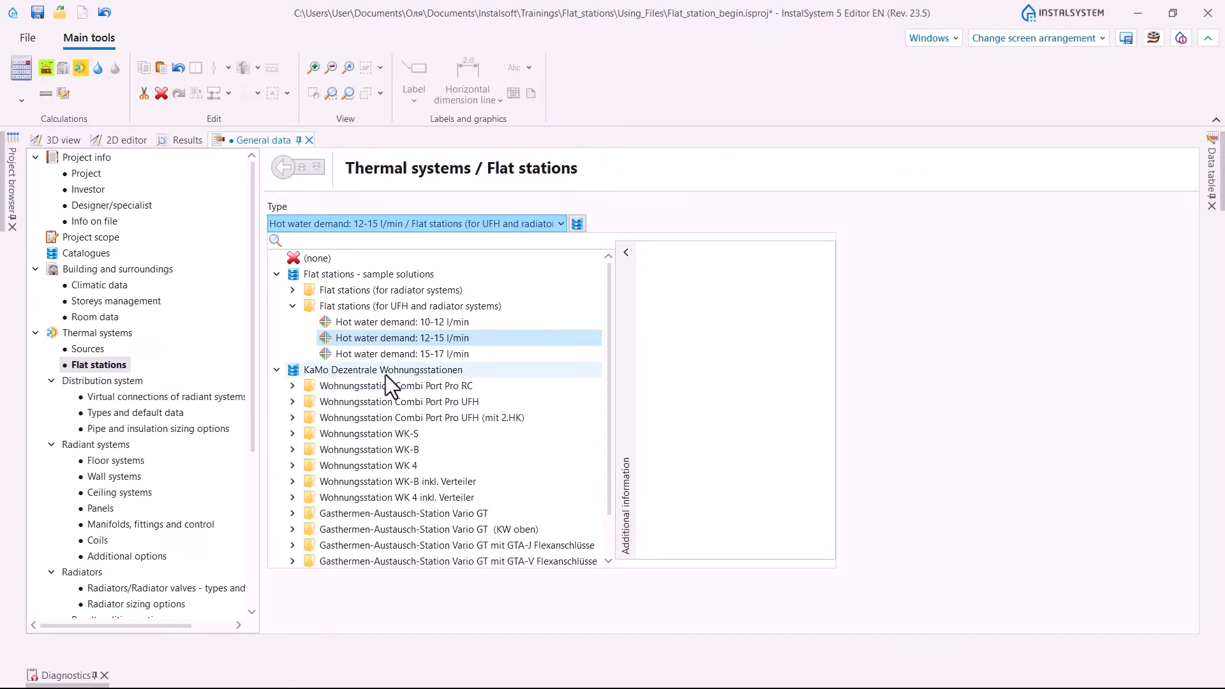
pyautogui.click(292, 386)
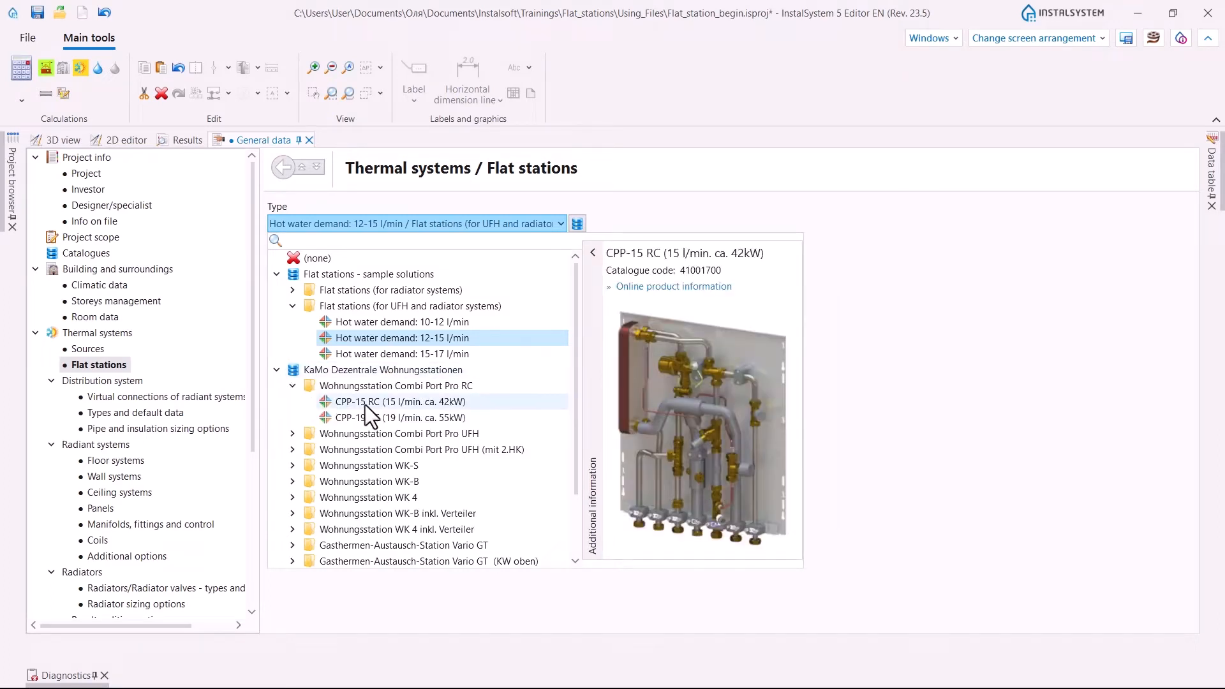
pyautogui.click(277, 370)
pyautogui.click(438, 320)
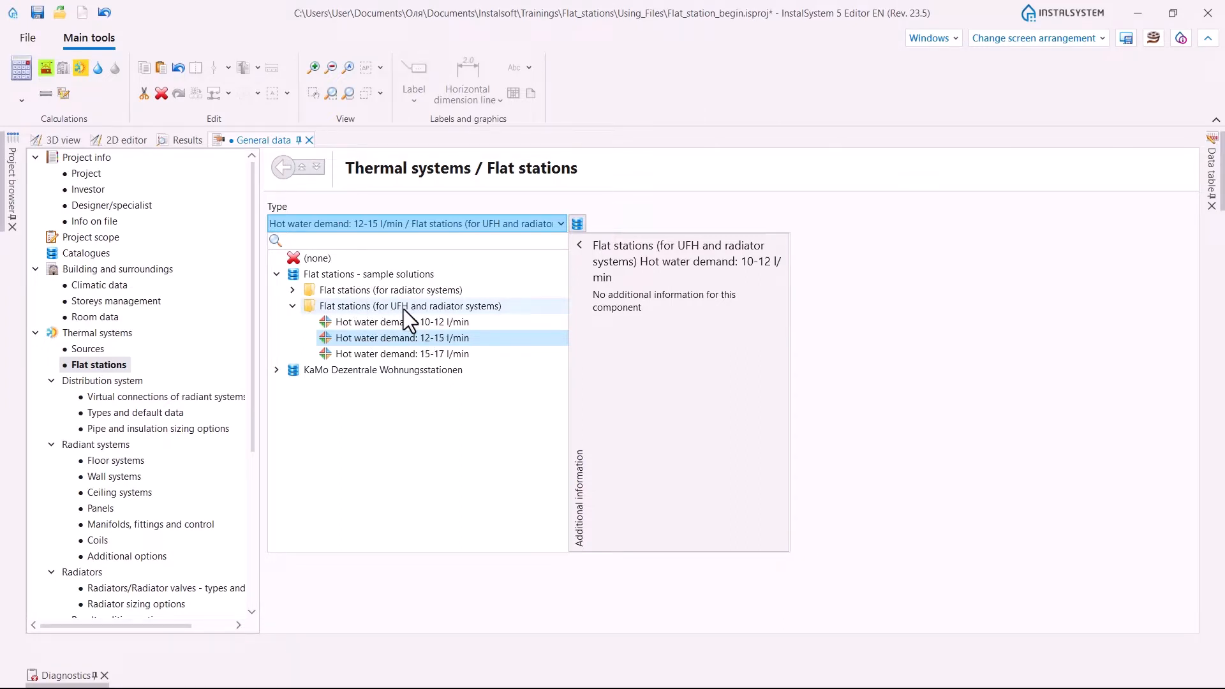
pyautogui.press('ctrl')
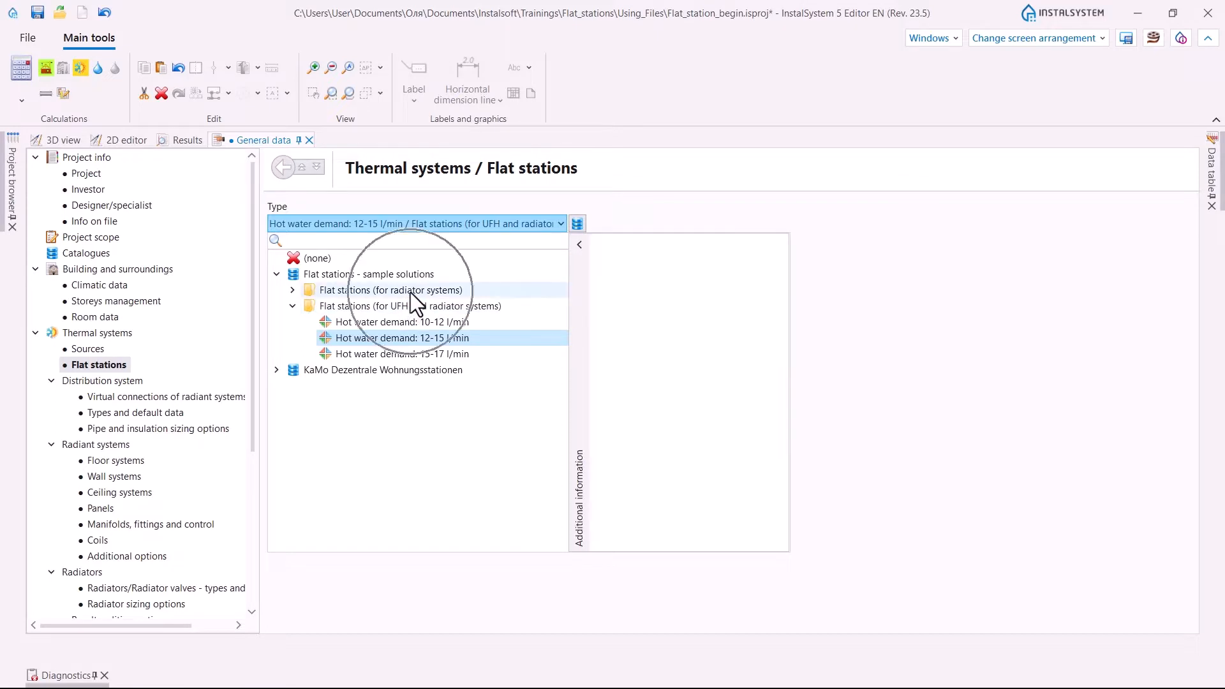
pyautogui.press('ctrl')
pyautogui.press('Escape')
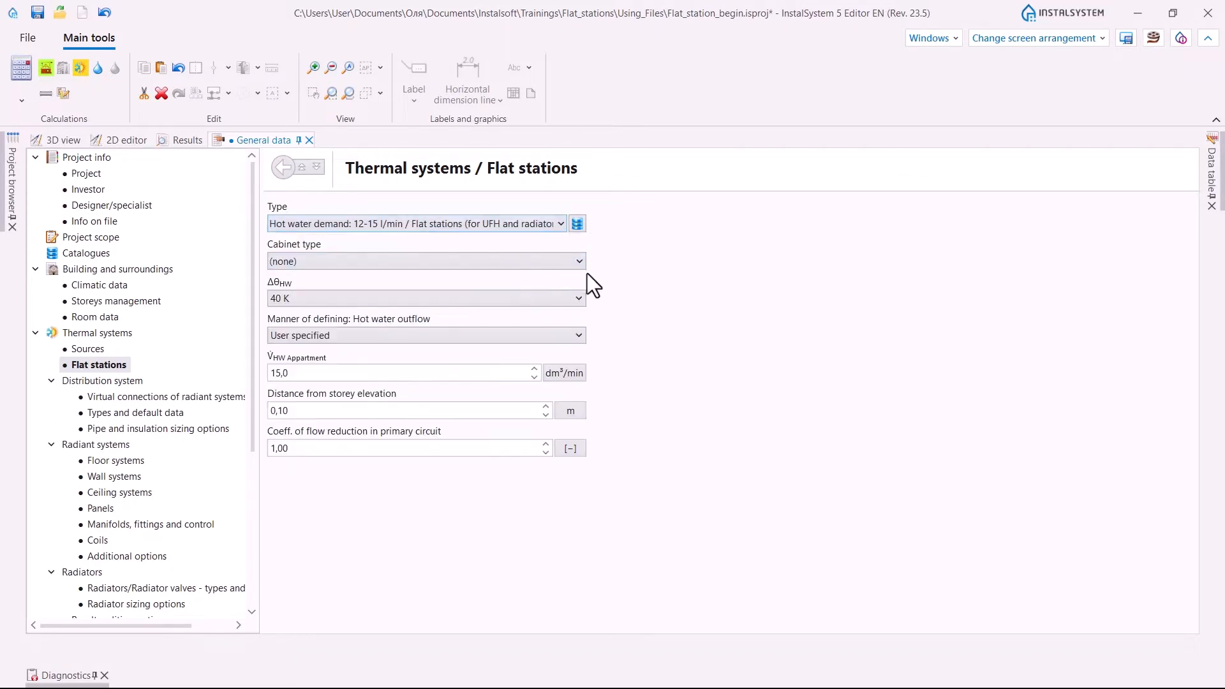
# - Set the thermal flat stations' cabinet type to the 580x1300x200 on wall manifold cabinet and keep the hot water temperature difference at 40 K
pyautogui.press('ctrl')
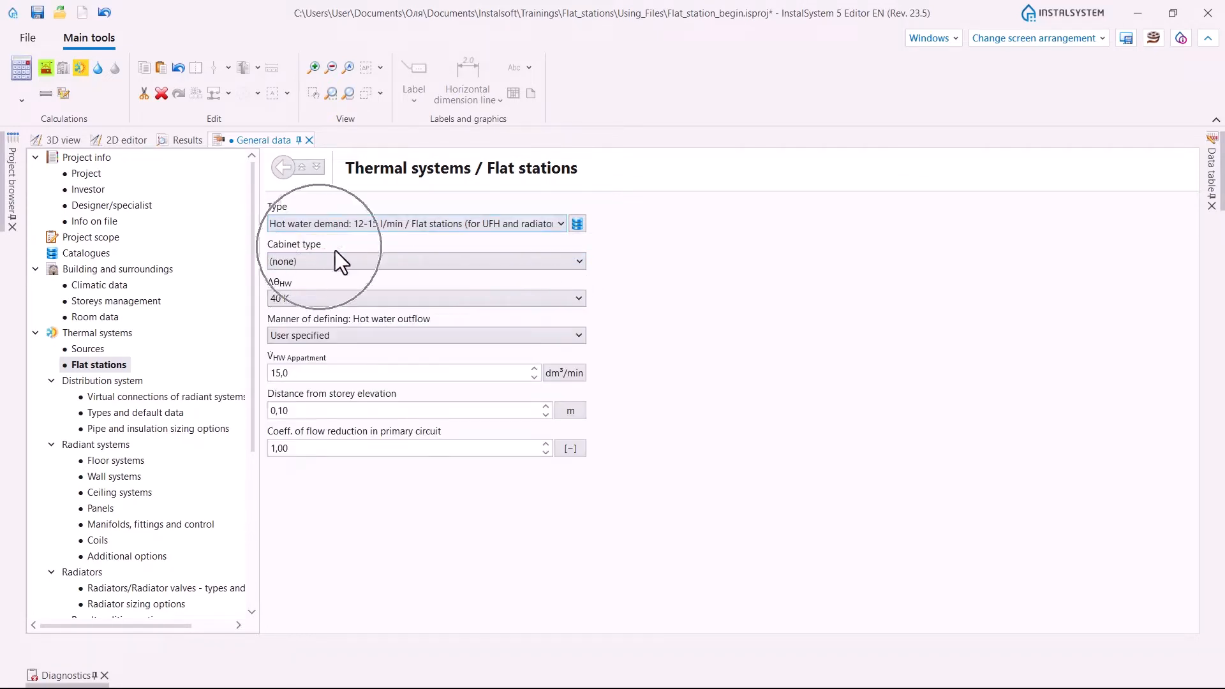
pyautogui.click(579, 262)
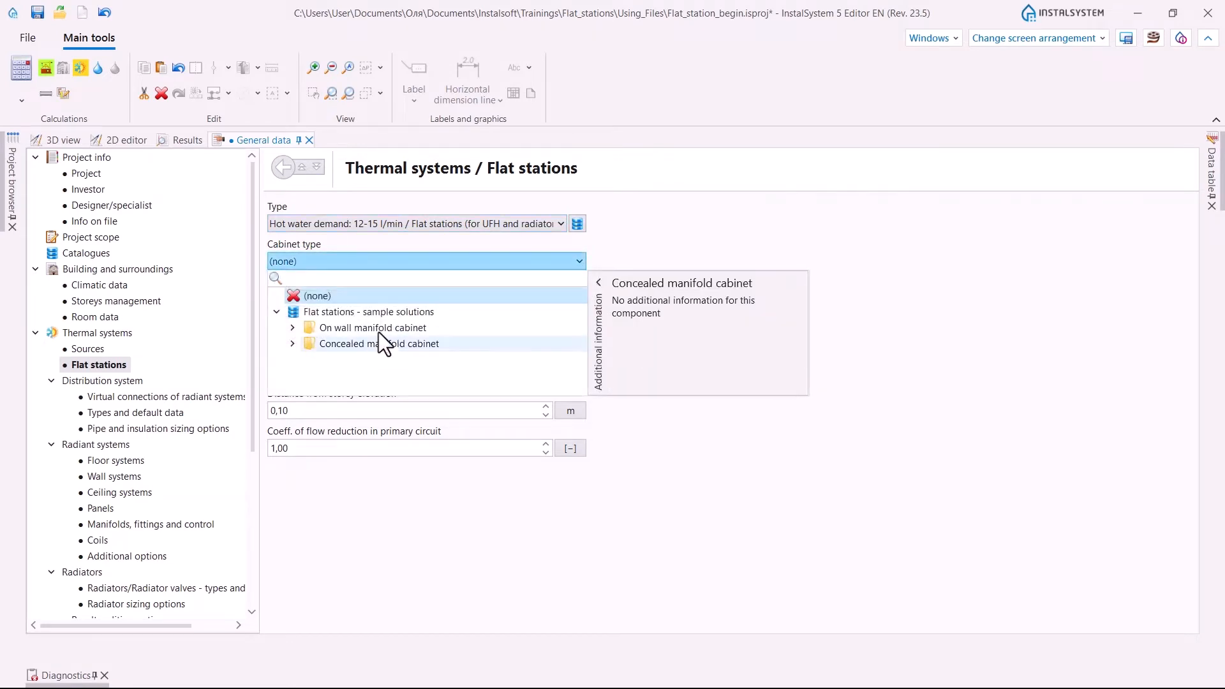
pyautogui.click(292, 327)
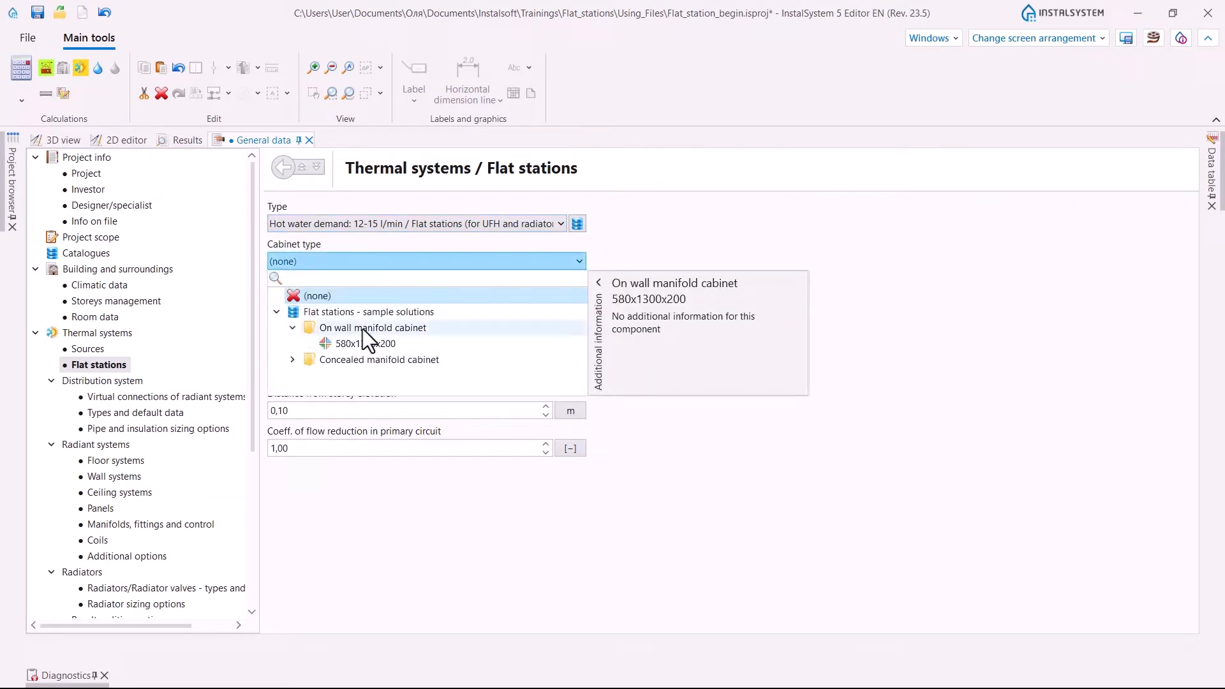
pyautogui.click(362, 341)
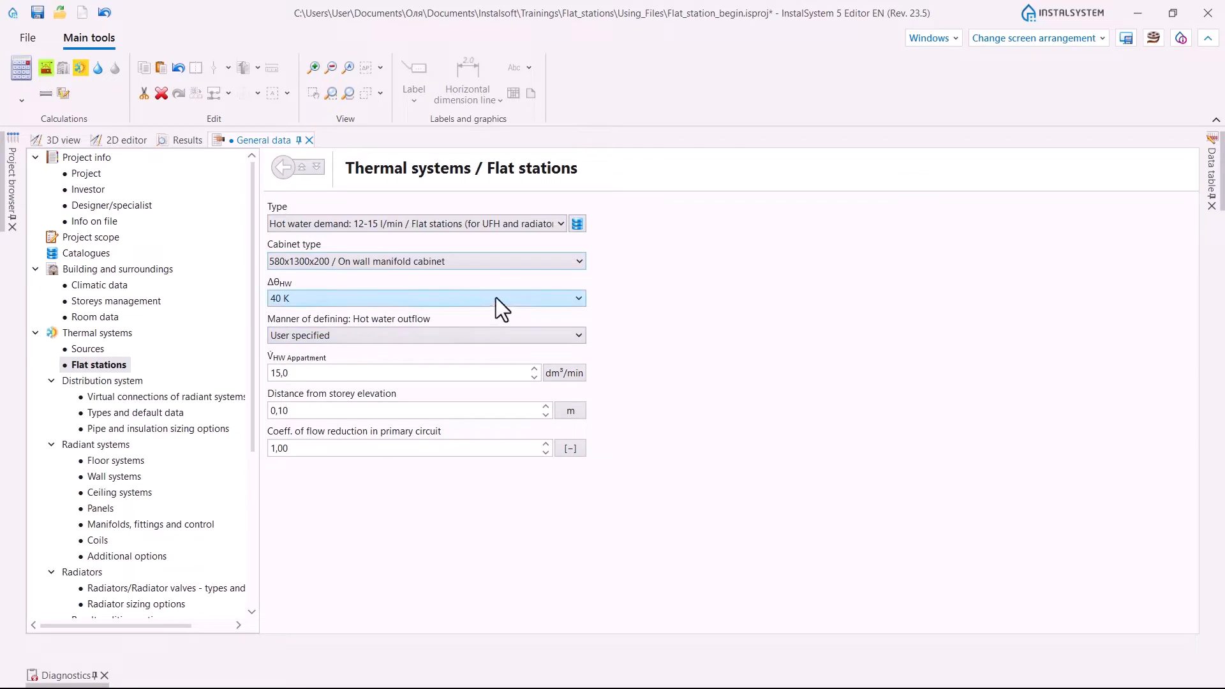
pyautogui.click(281, 290)
pyautogui.click(579, 298)
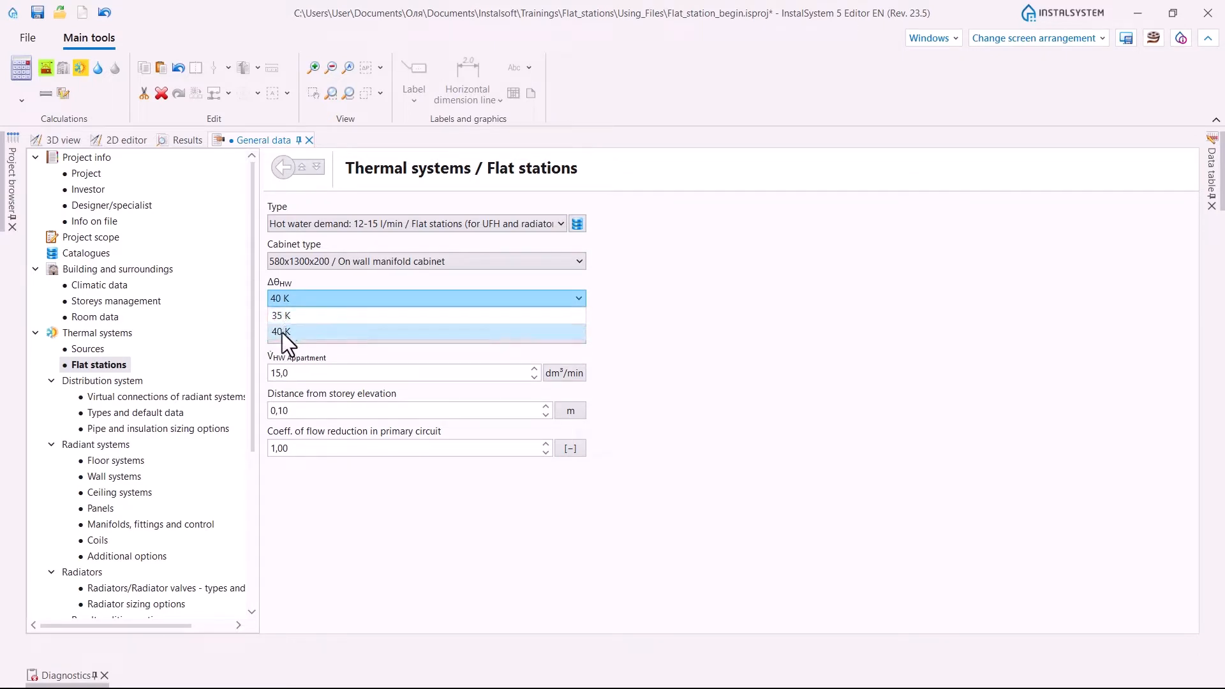
pyautogui.click(304, 301)
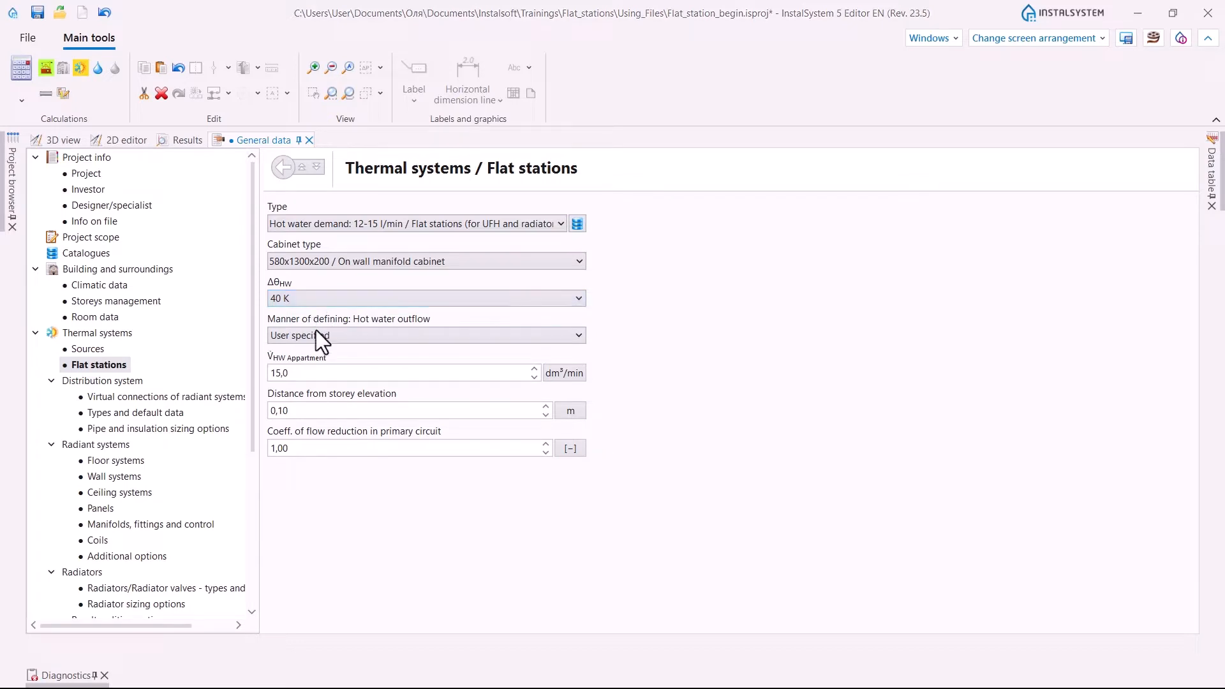
# - Switch the hot water outflow definition to the Water supply systems module calculation, and return it to User specified
pyautogui.press('ctrl')
pyautogui.press('ctrl')
pyautogui.press('ctrl')
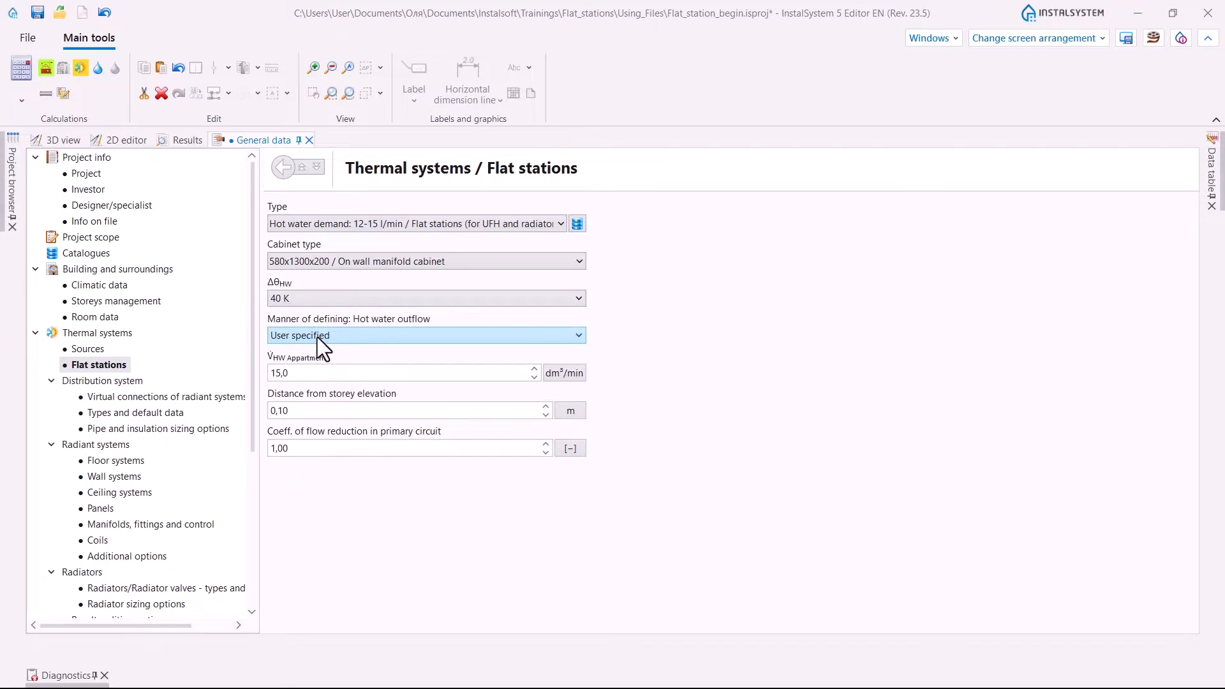
pyautogui.press('ctrl')
pyautogui.press('ctrl')
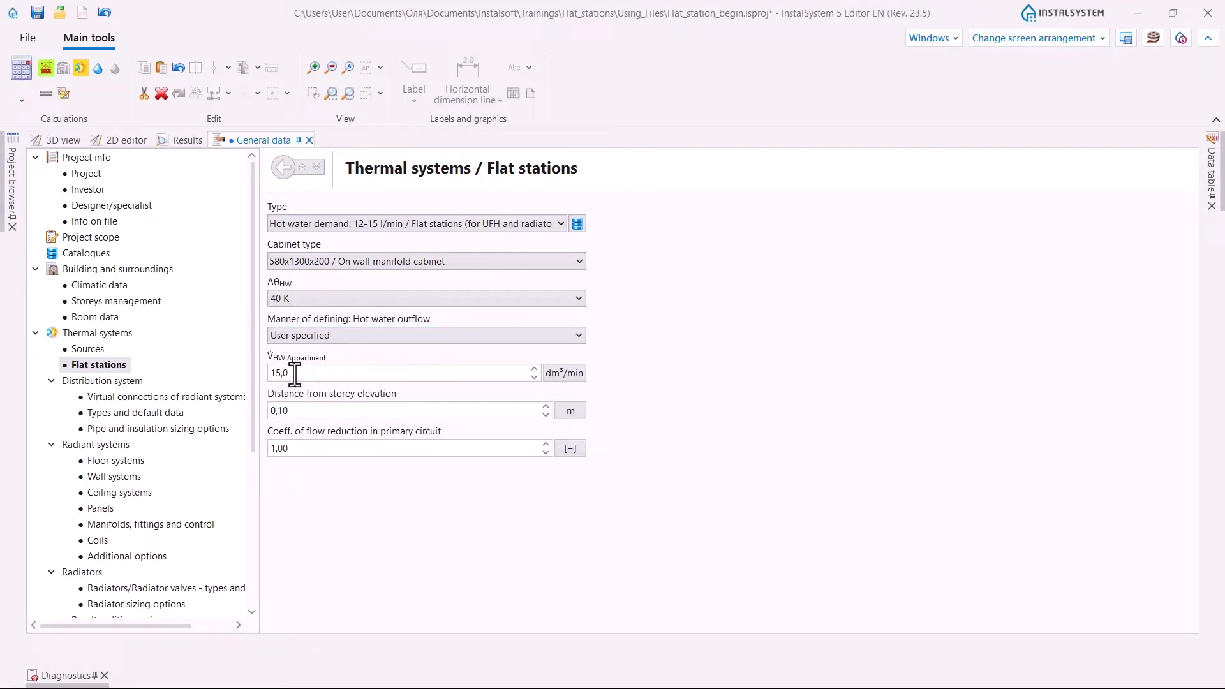
pyautogui.click(580, 335)
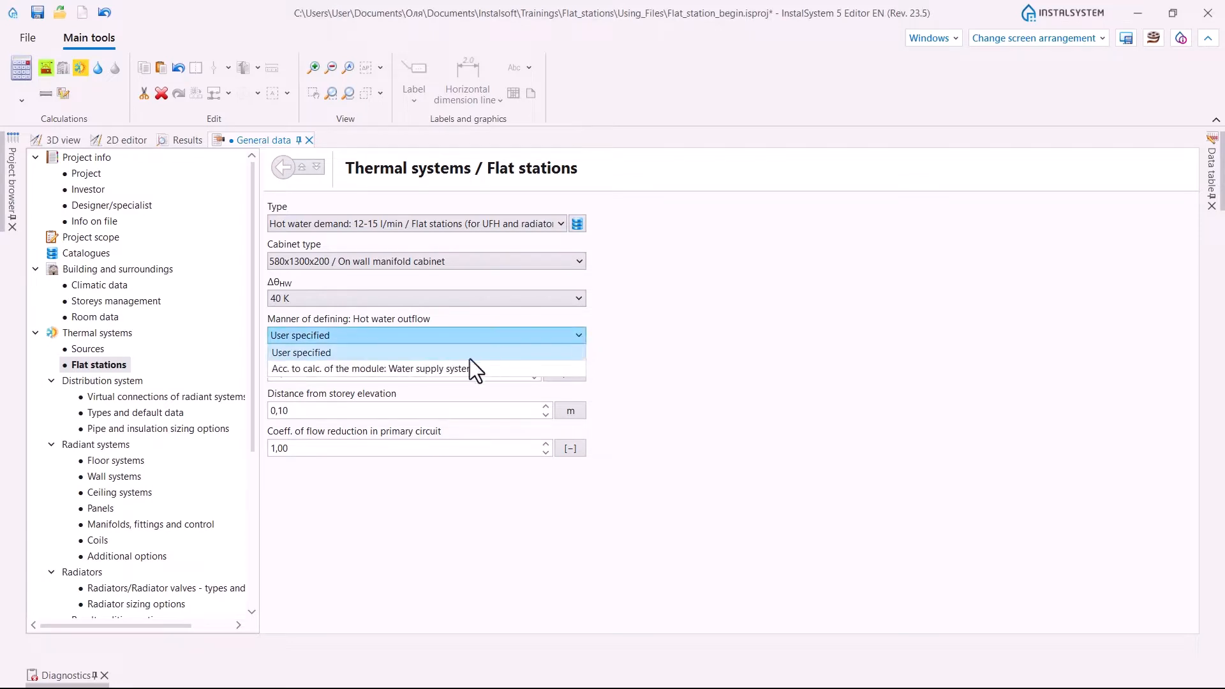
pyautogui.click(412, 370)
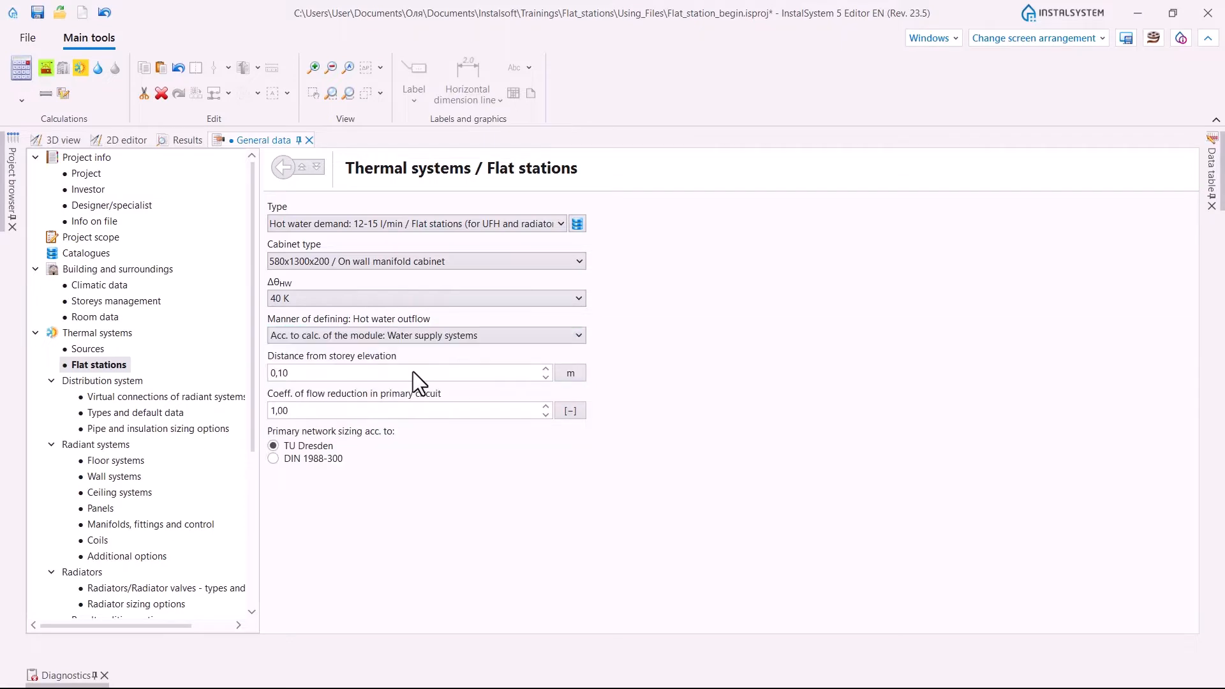
pyautogui.click(576, 335)
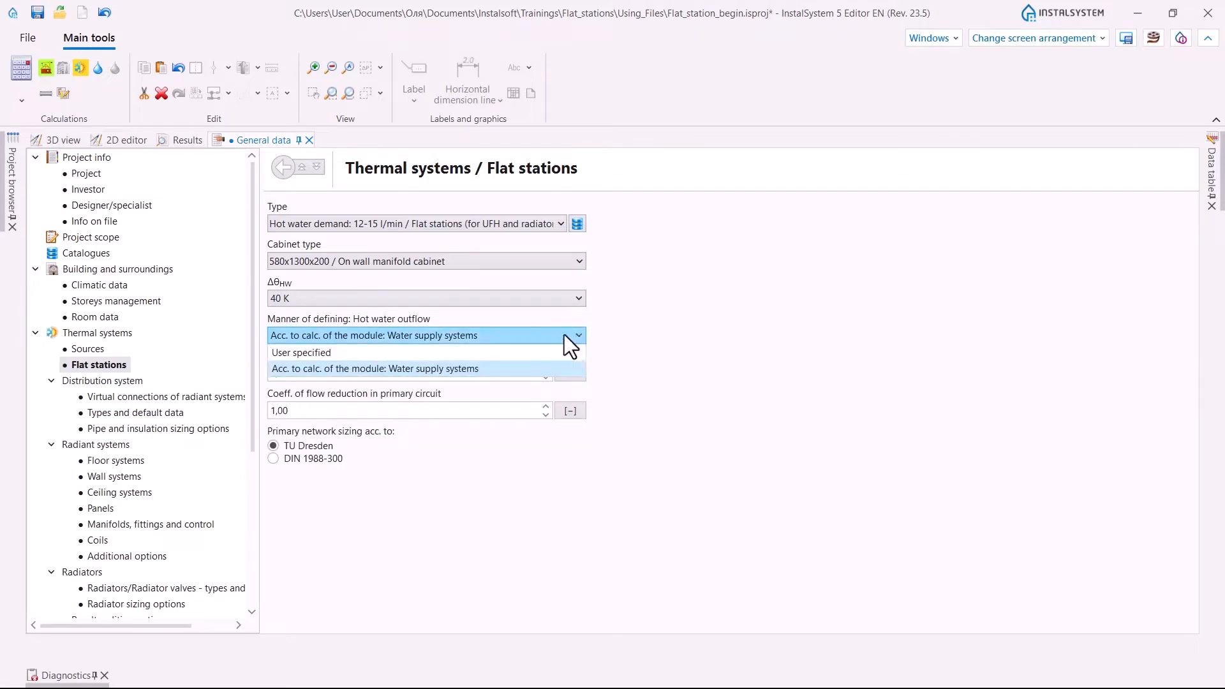
pyautogui.click(374, 351)
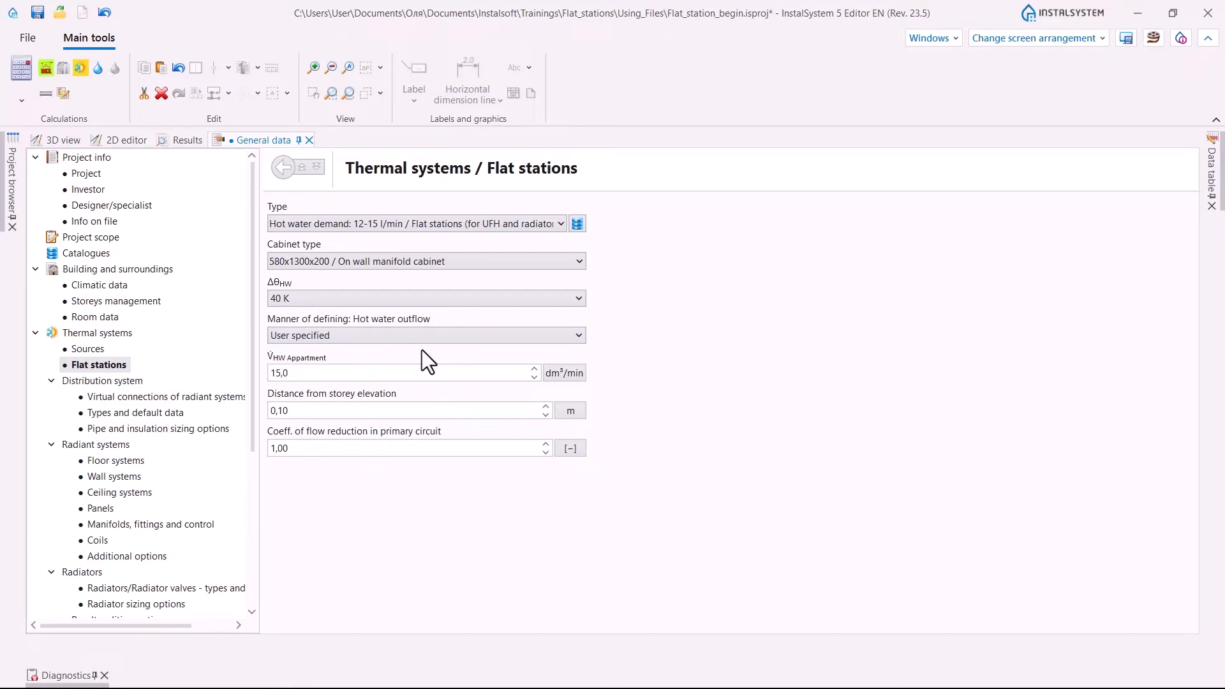
pyautogui.press('ctrl')
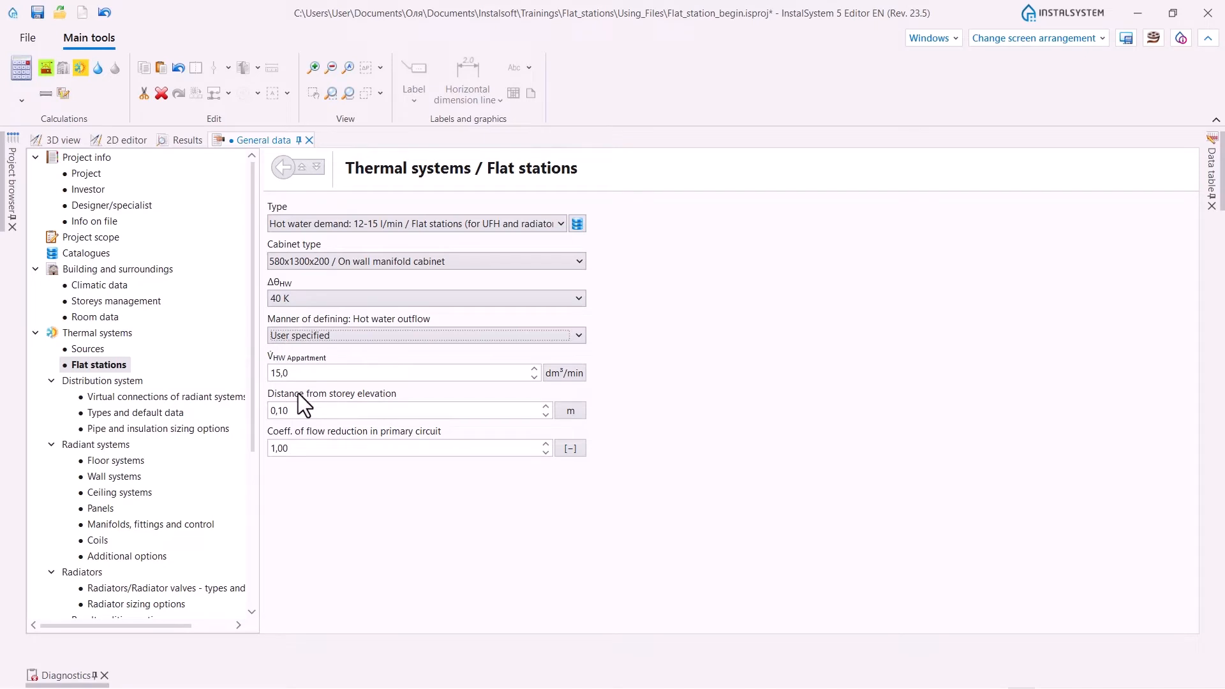
pyautogui.moveTo(294, 440)
pyautogui.press('ctrl')
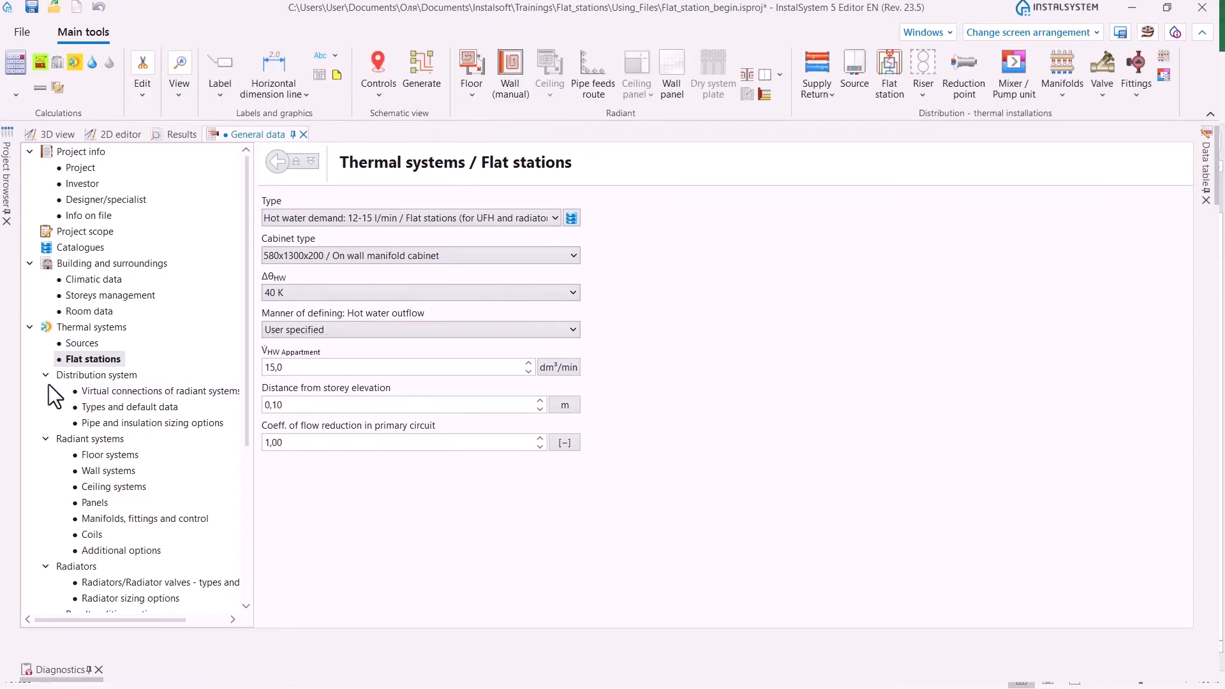
# - Collapse the Distribution system, Radiant systems and Radiators groups under Thermal systems, and review the flat stations settings for water supply systems
pyautogui.click(46, 375)
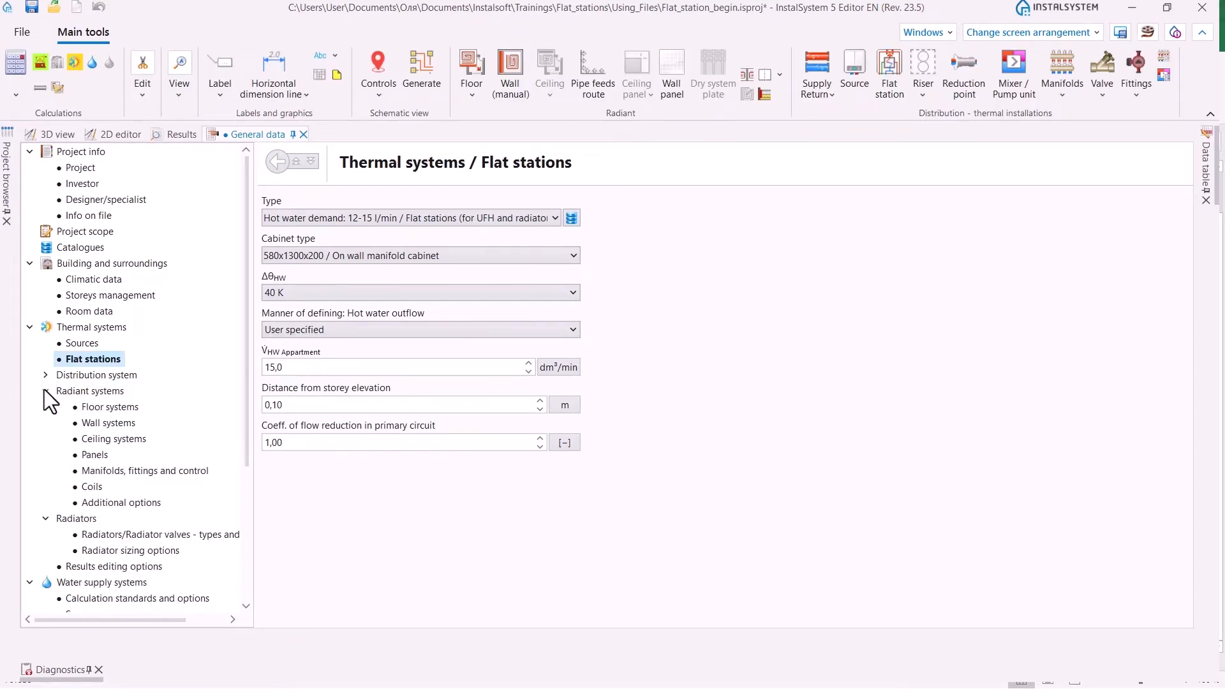
pyautogui.click(44, 390)
pyautogui.click(46, 407)
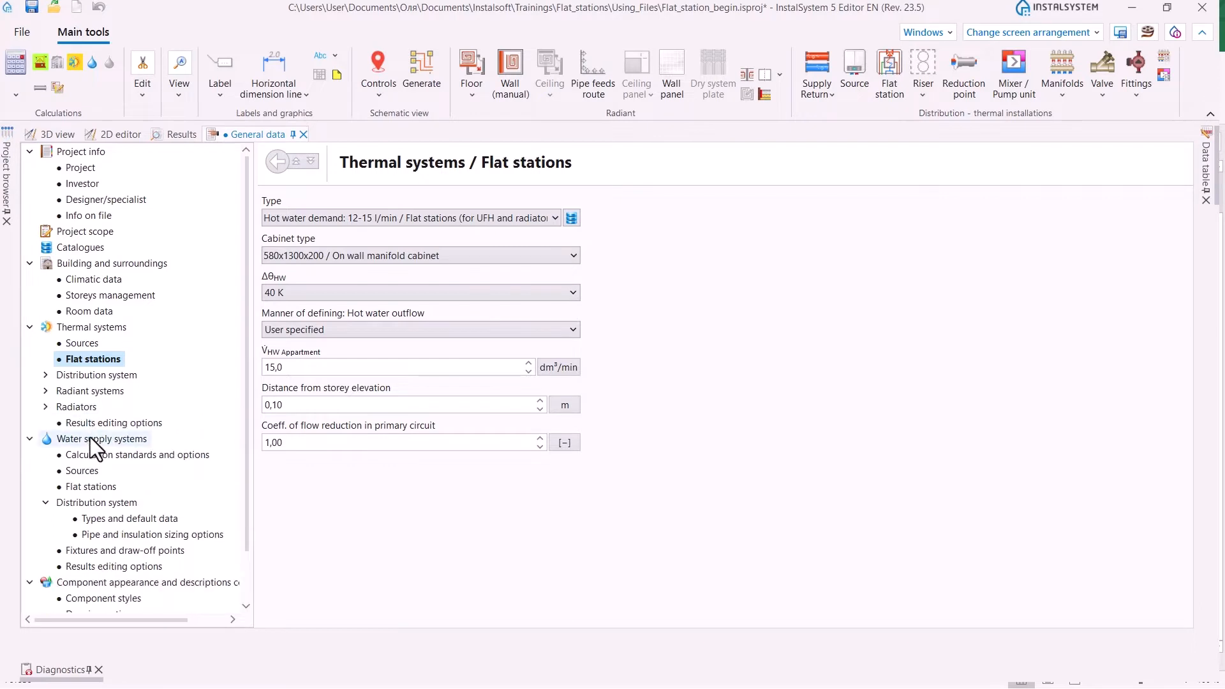
pyautogui.click(82, 487)
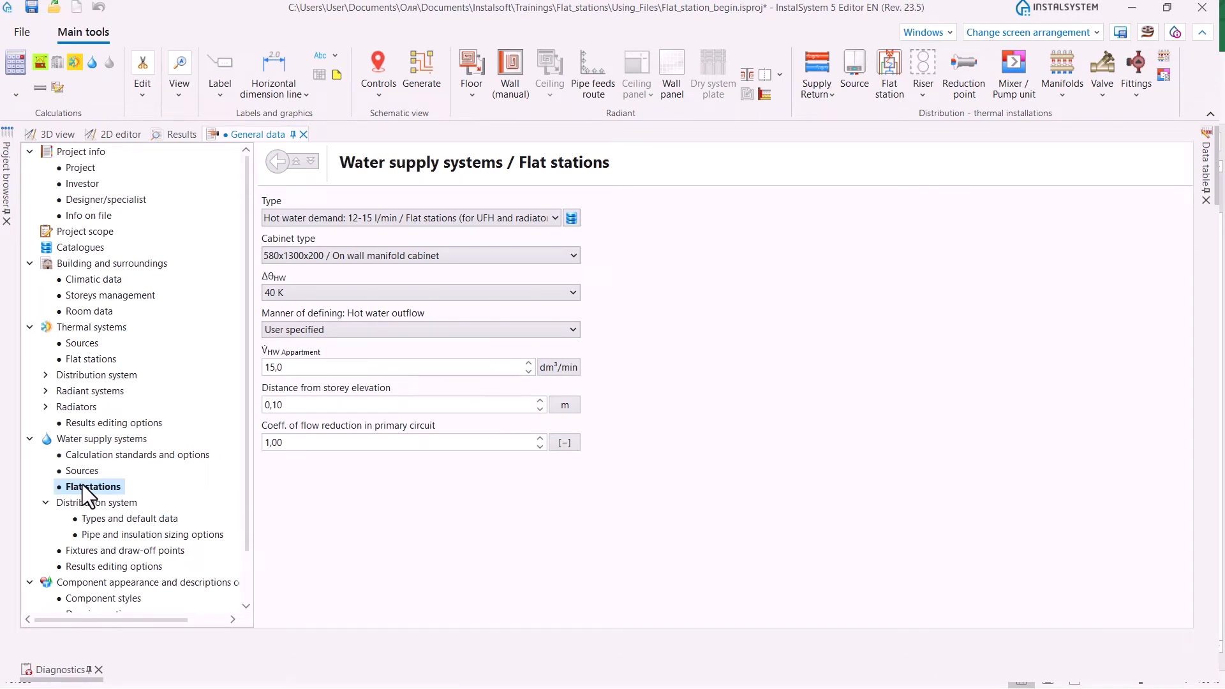
pyautogui.click(392, 224)
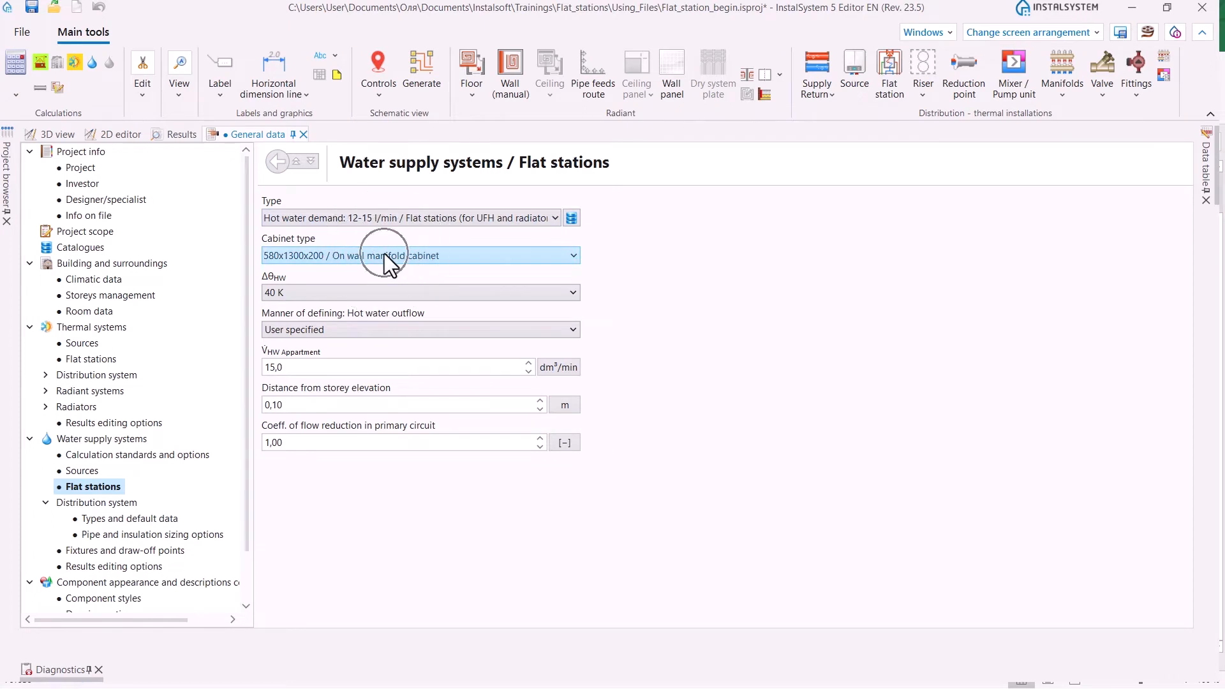
# - Review the water supply flat stations' hot water settings and the available hot water outflow definitions, keeping User specified
pyautogui.click(353, 290)
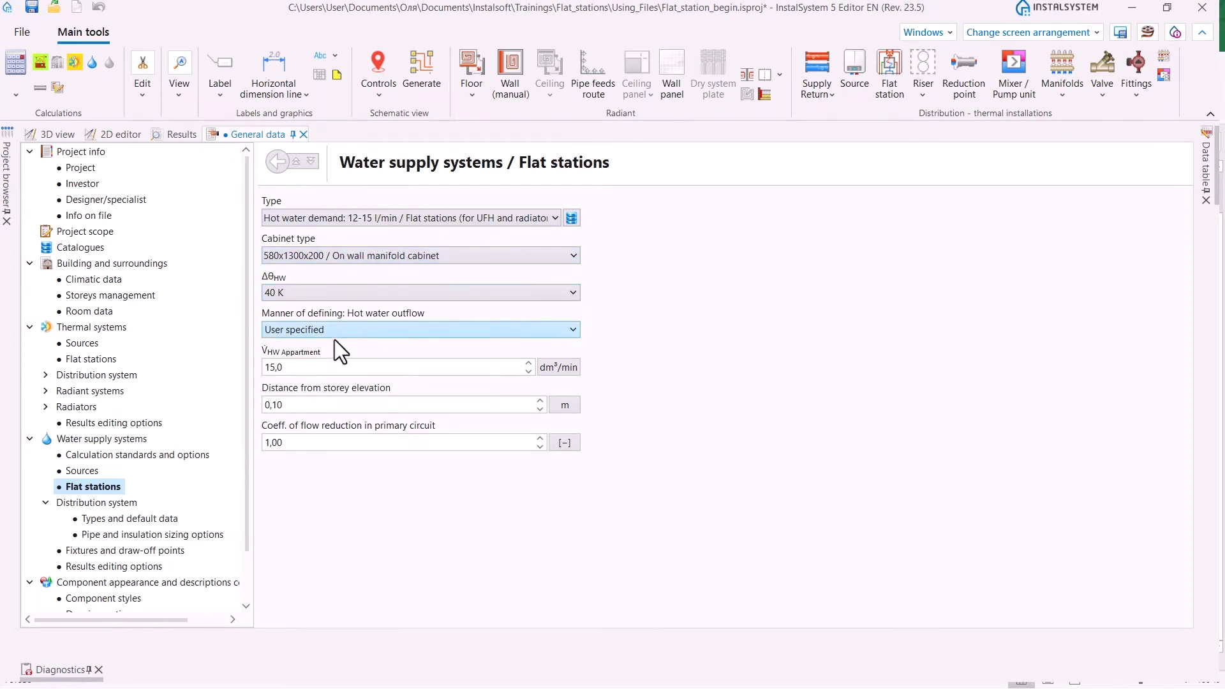
pyautogui.click(331, 364)
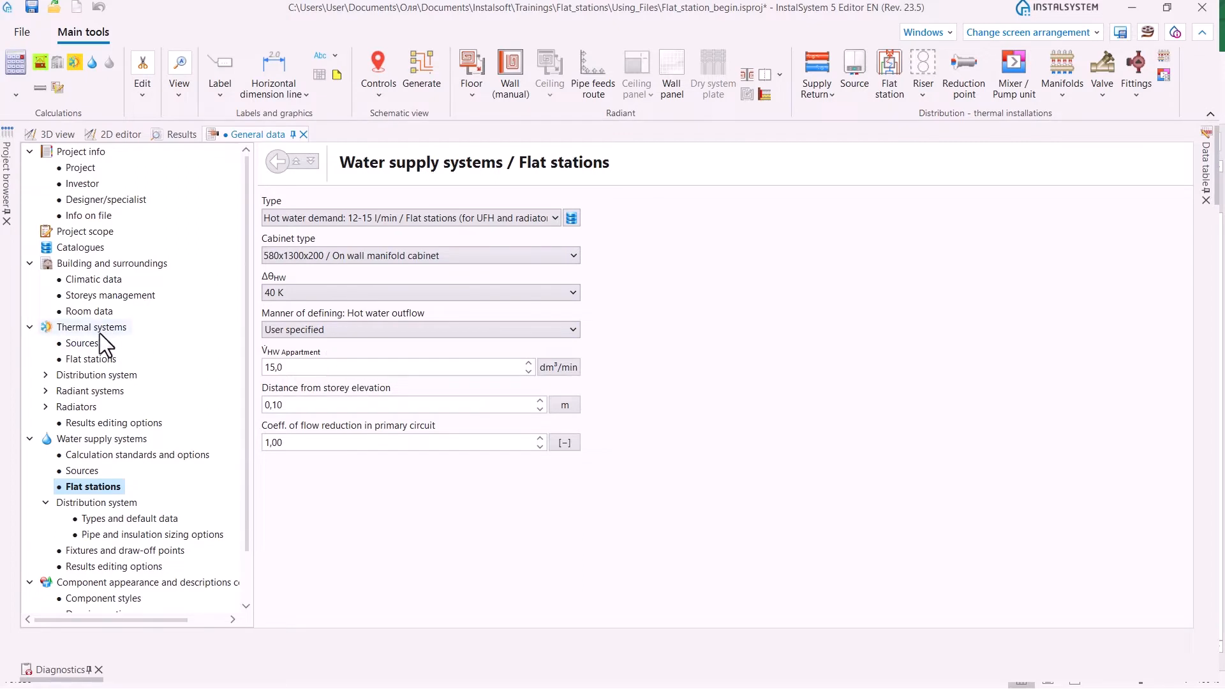
pyautogui.click(571, 328)
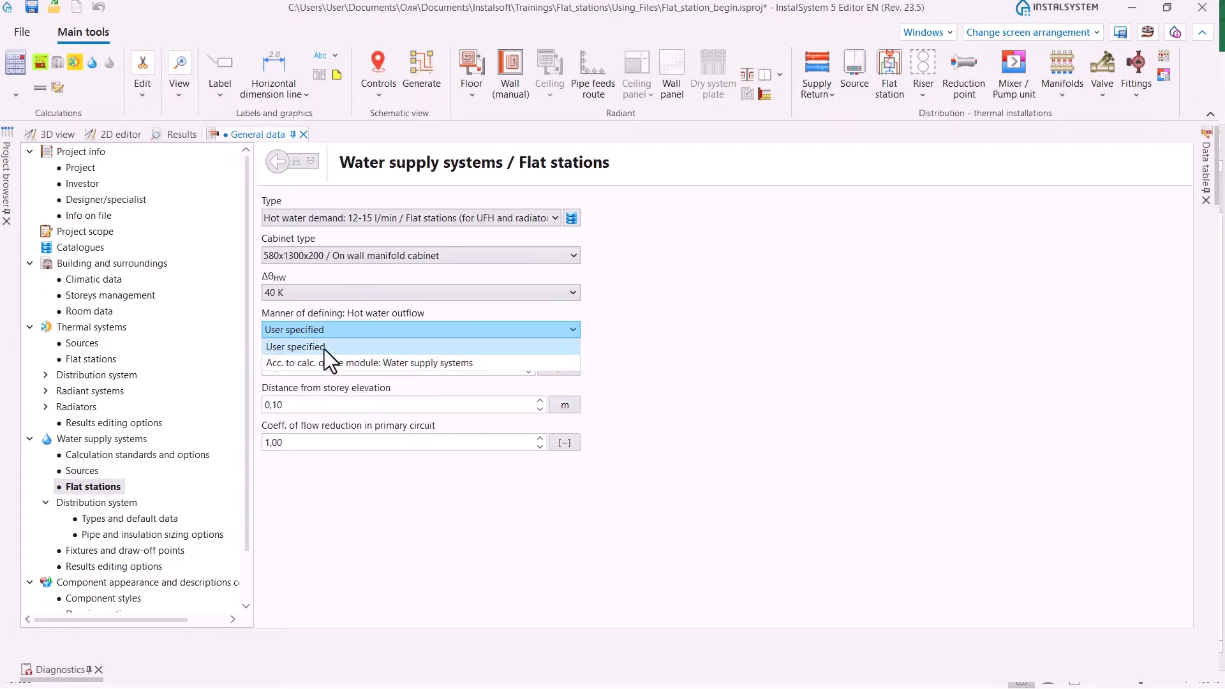
pyautogui.click(571, 337)
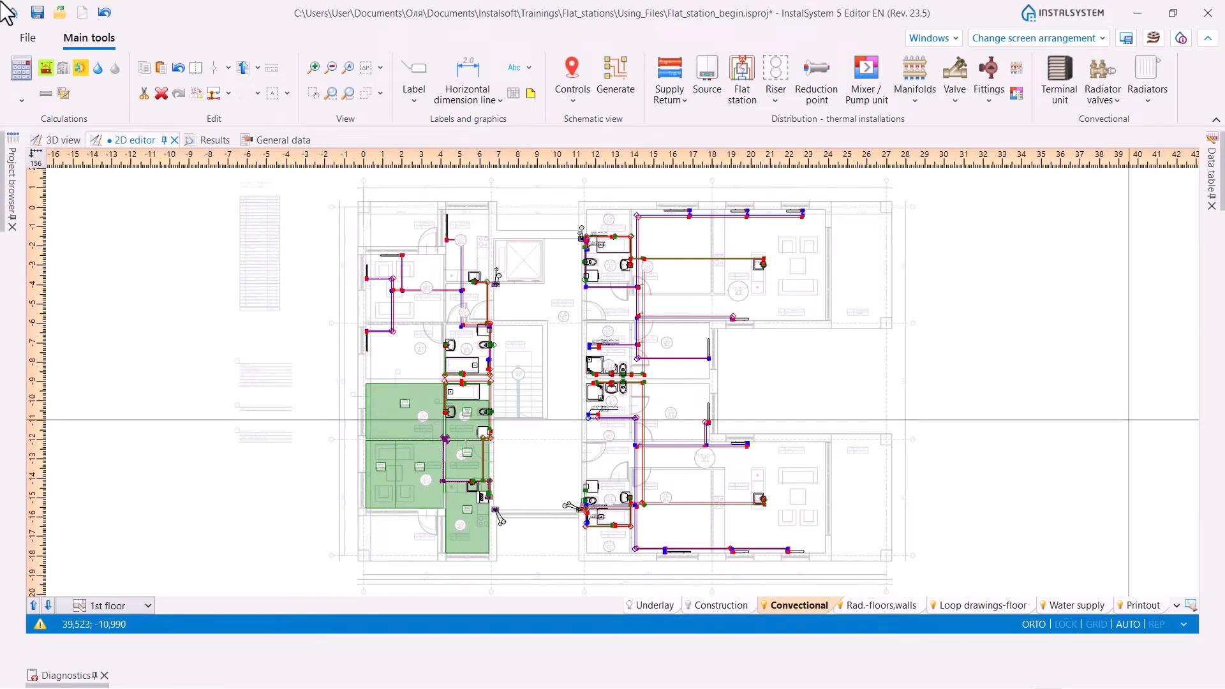
# - Examine the overall 1st floor plan in the 2D editor, including the apartments' radiators, pipe runs and risers
pyautogui.scroll(5, 481, 519)
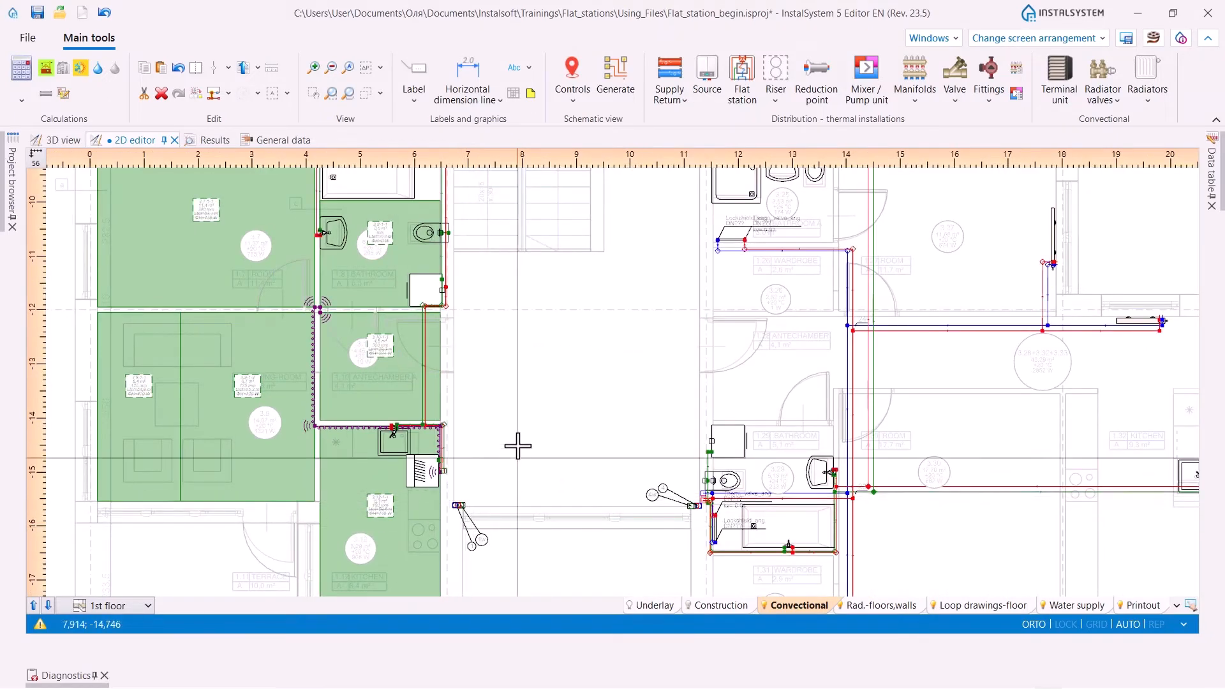
pyautogui.scroll(-3, 518, 415)
pyautogui.scroll(-4, 547, 344)
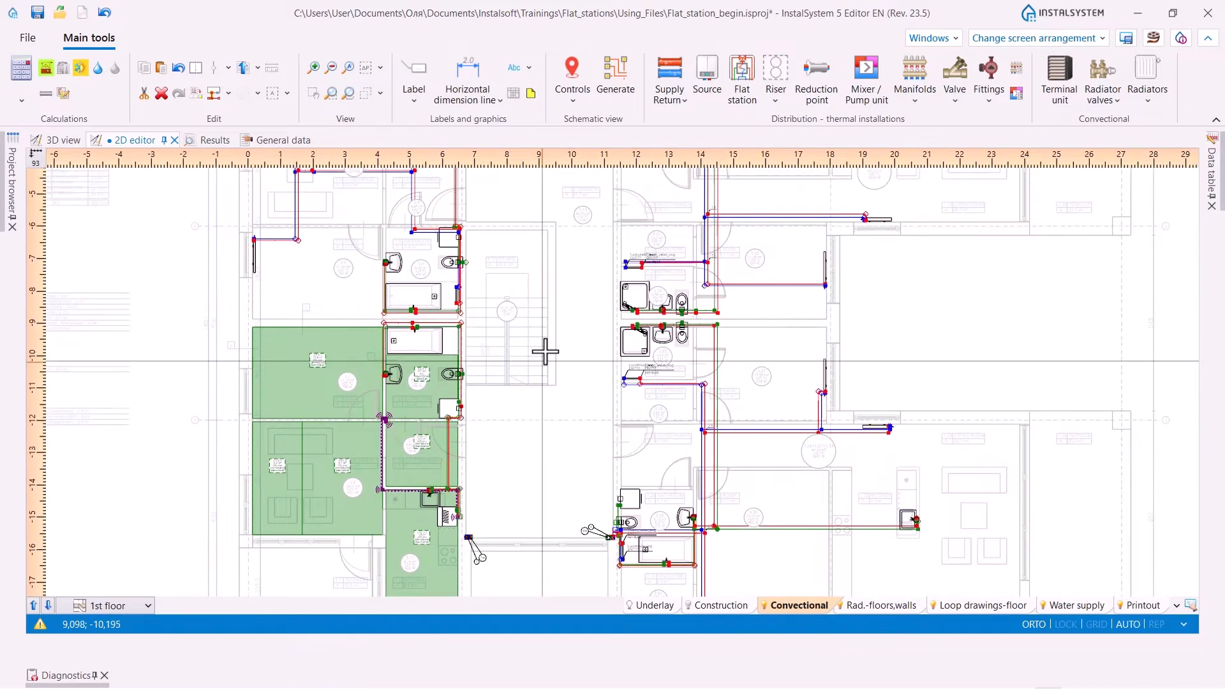
pyautogui.moveTo(548, 328); pyautogui.dragTo(550, 353, button='middle')
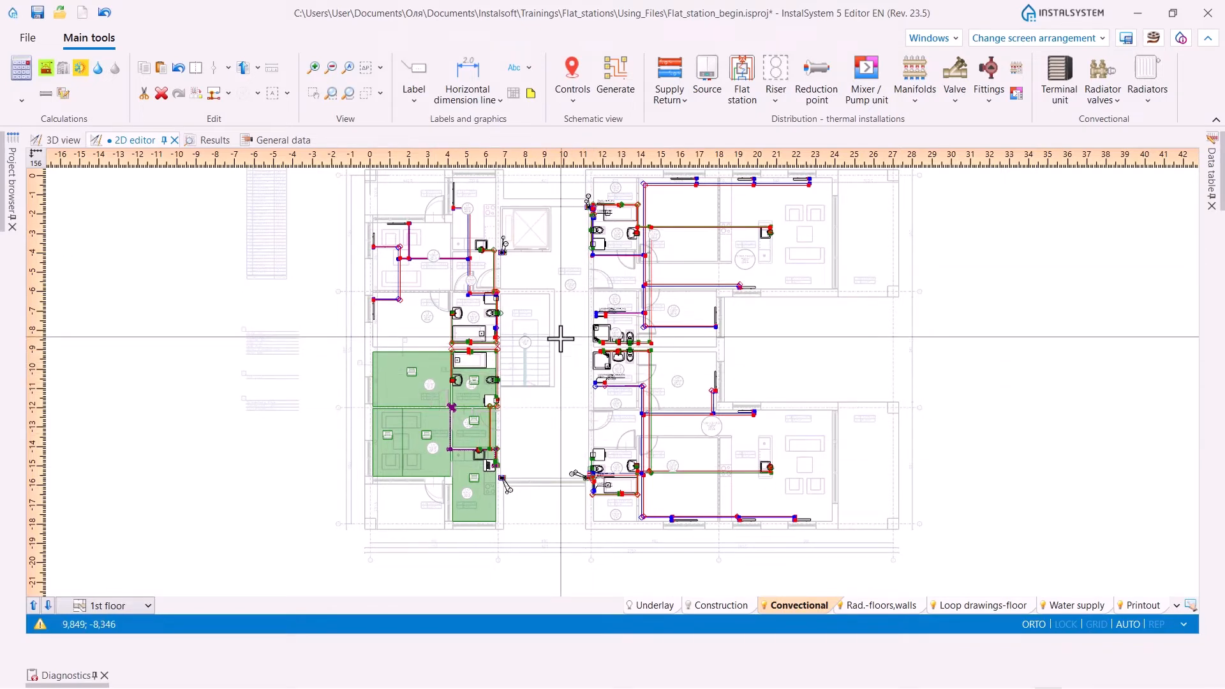
pyautogui.scroll(3, 429, 413)
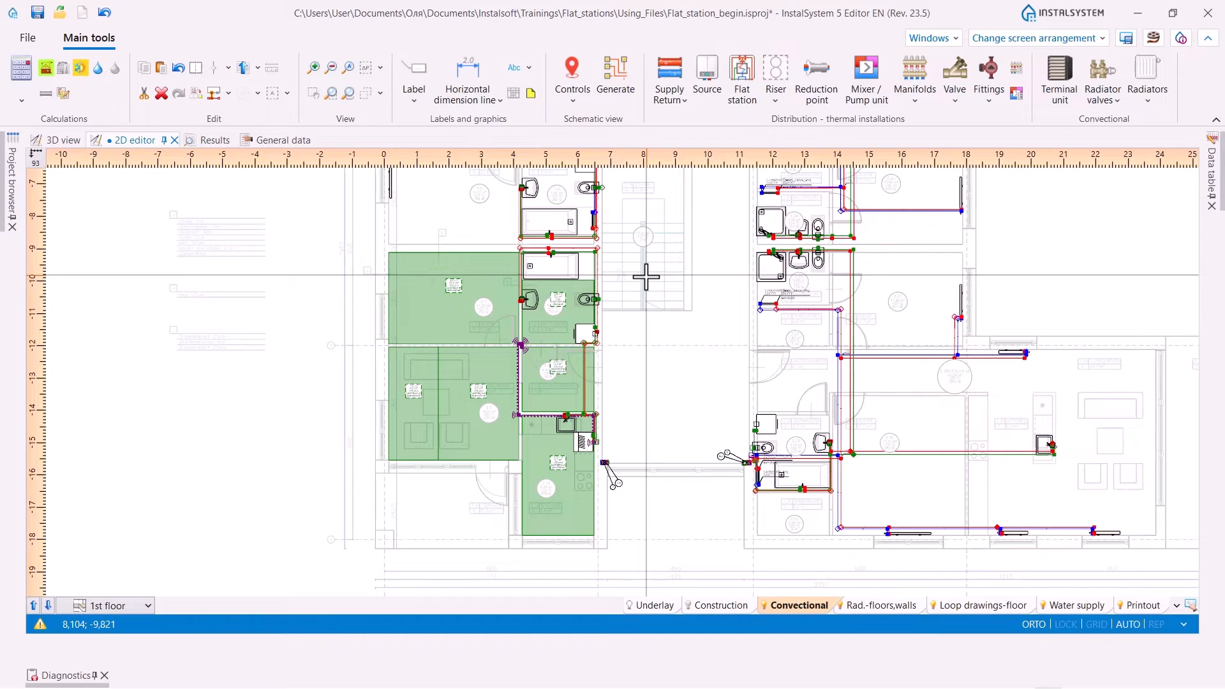
pyautogui.scroll(-4, 646, 276)
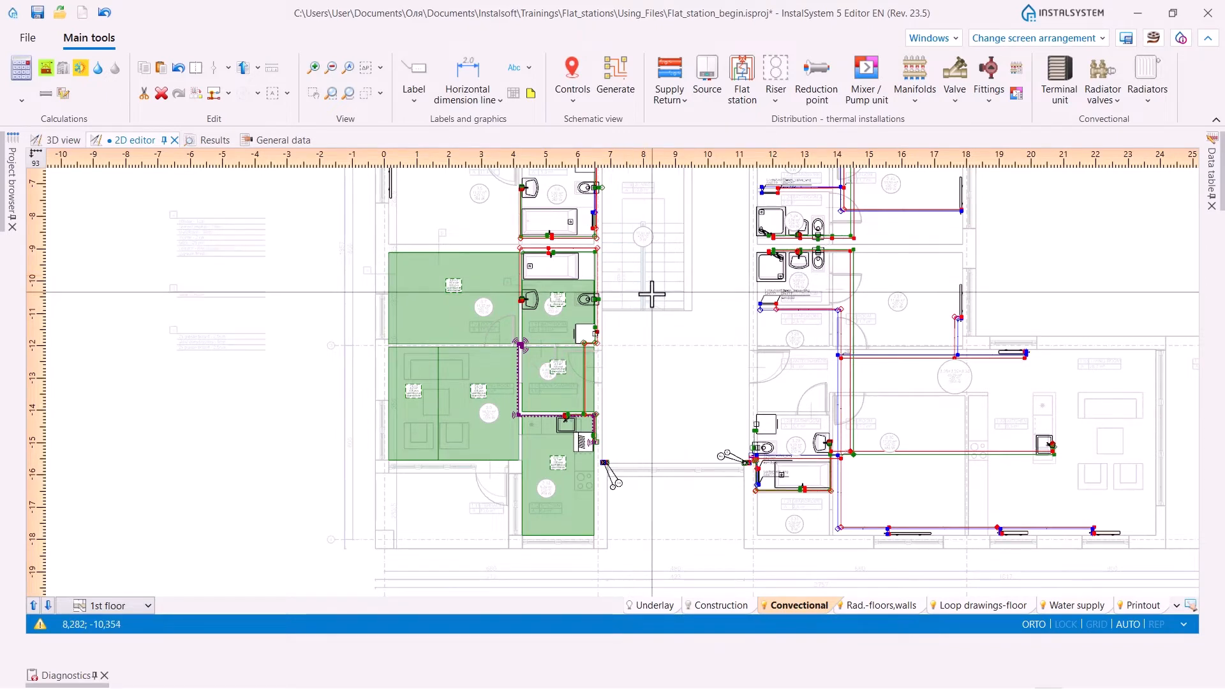
pyautogui.scroll(-4, 659, 293)
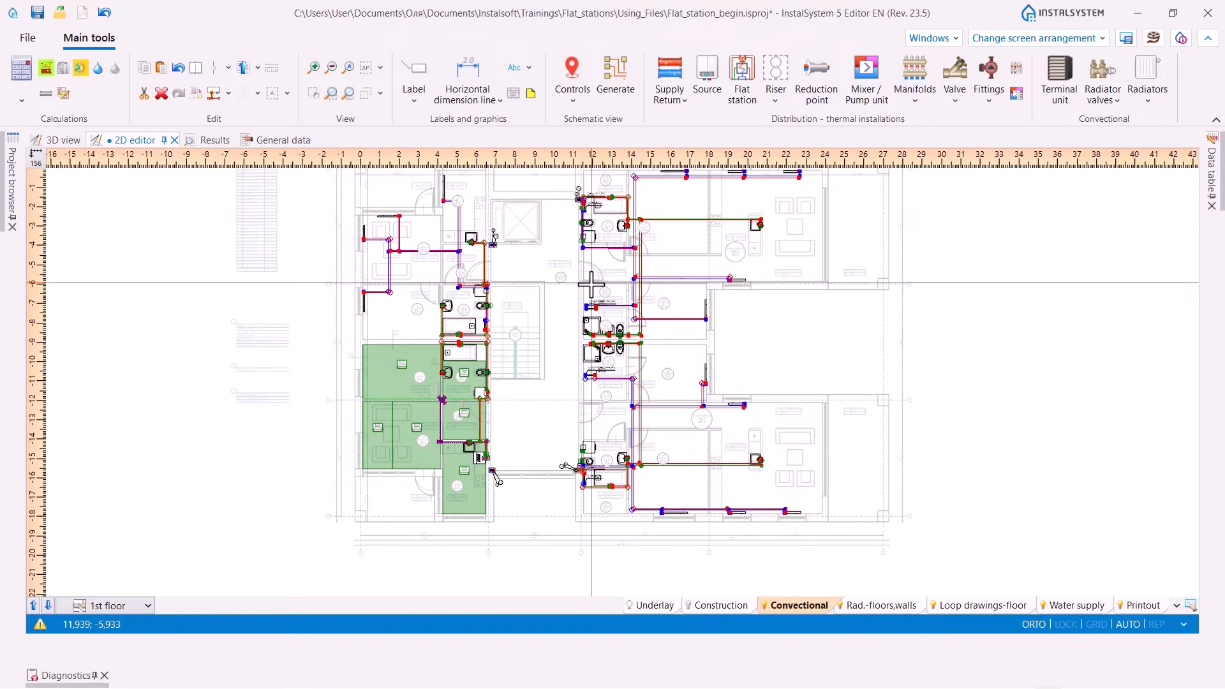
# - Examine the apartment with floor heating zones on the 1st floor and the riser area beside its kitchen
pyautogui.scroll(3, 435, 518)
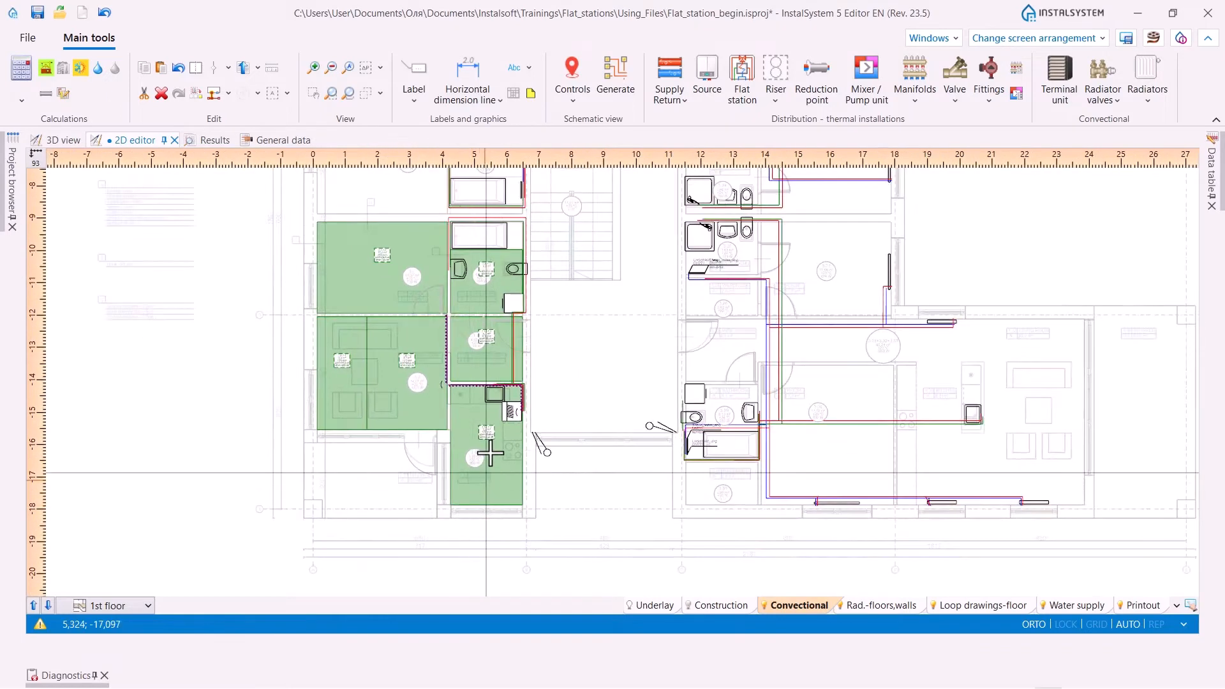
pyautogui.moveTo(487, 454); pyautogui.dragTo(498, 486, button='middle')
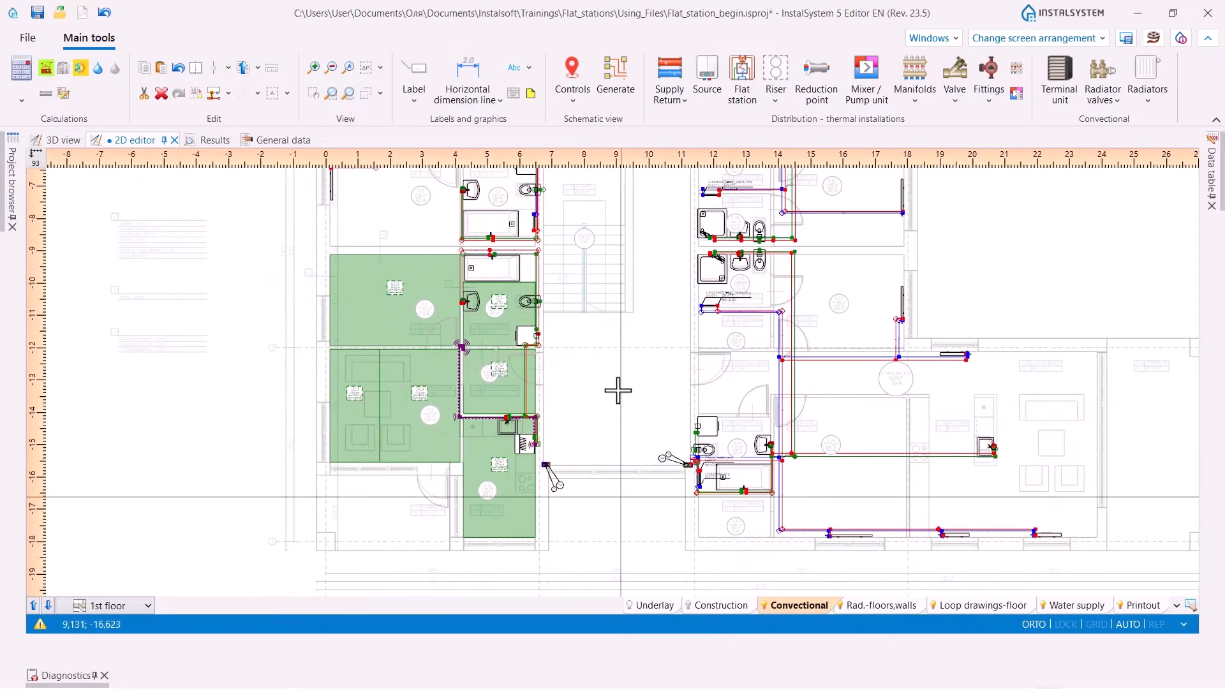
pyautogui.moveTo(438, 347); pyautogui.dragTo(430, 312, button='middle')
pyautogui.scroll(1, 408, 290)
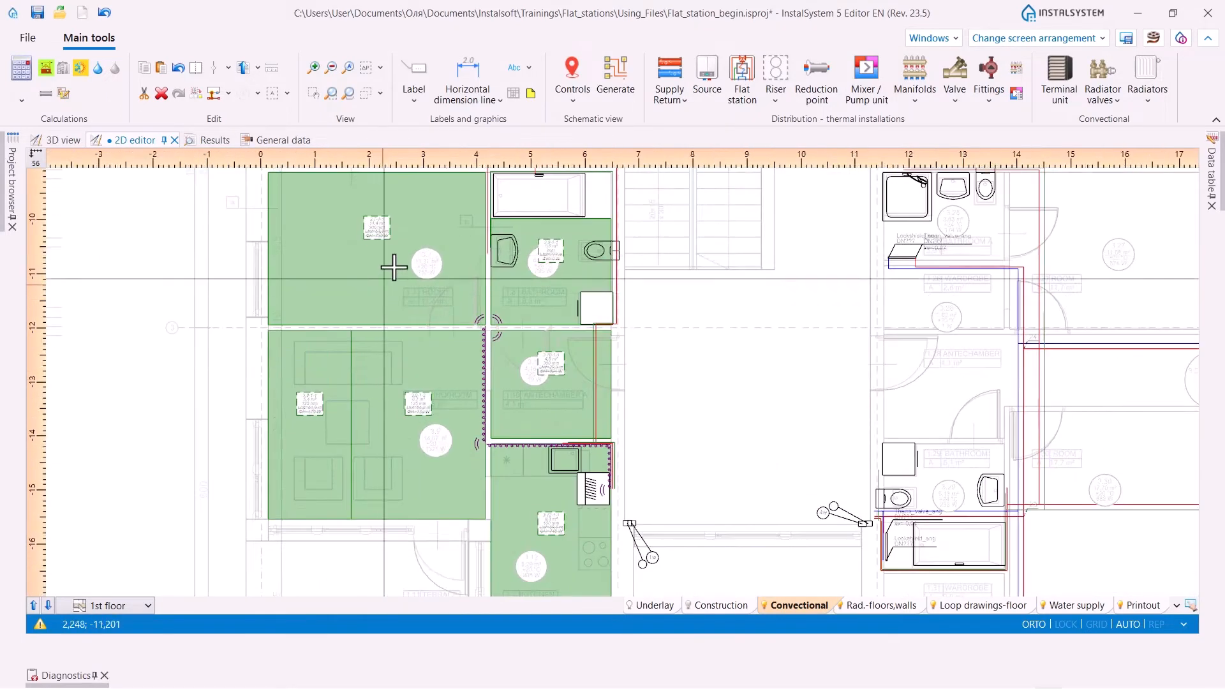
pyautogui.scroll(1, 653, 391)
pyautogui.moveTo(653, 391)
pyautogui.mouseDown(button='middle')
pyautogui.moveTo(640, 324)
pyautogui.moveTo(629, 372)
pyautogui.mouseUp(button='middle')
pyautogui.scroll(-1, 634, 327)
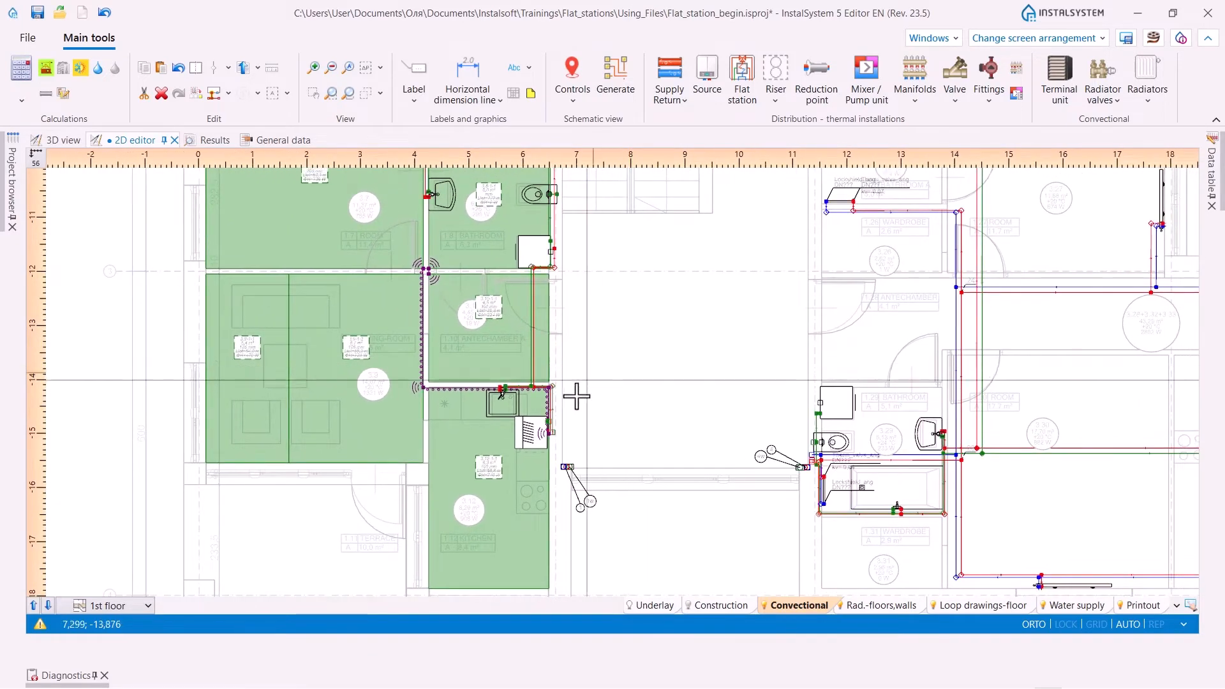
pyautogui.scroll(2, 583, 399)
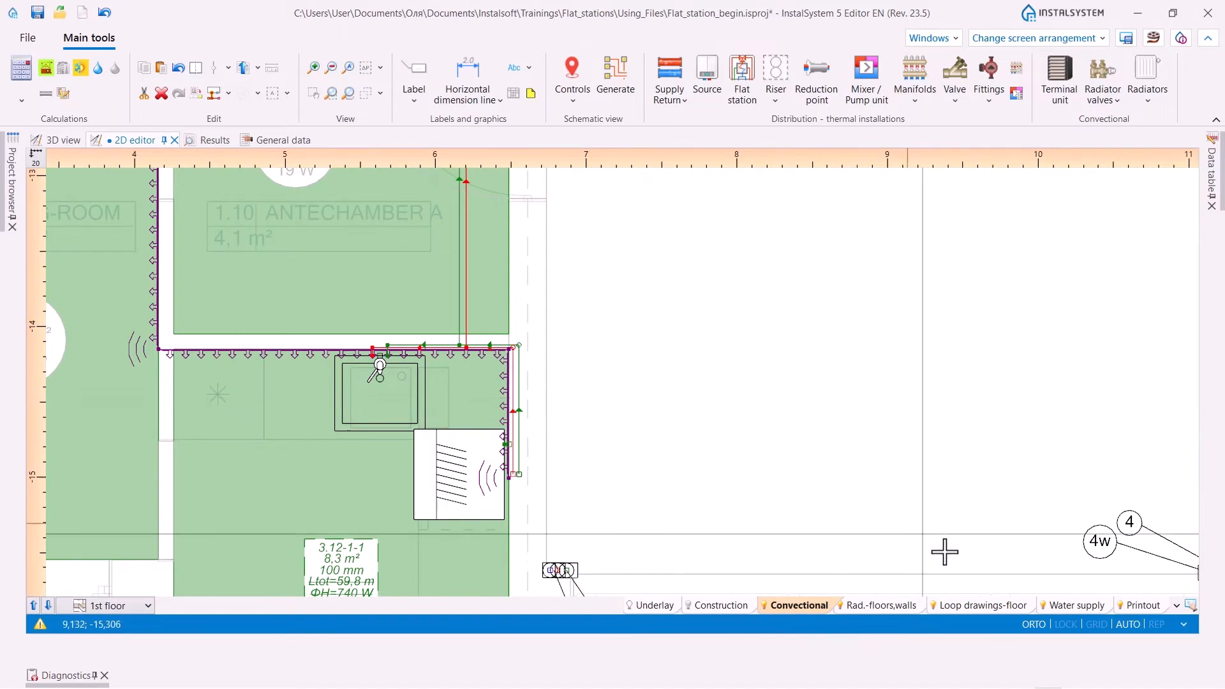
# - Set the Water supply layer to be invisible when inactive and return to the Convectional layer
pyautogui.click(1063, 606)
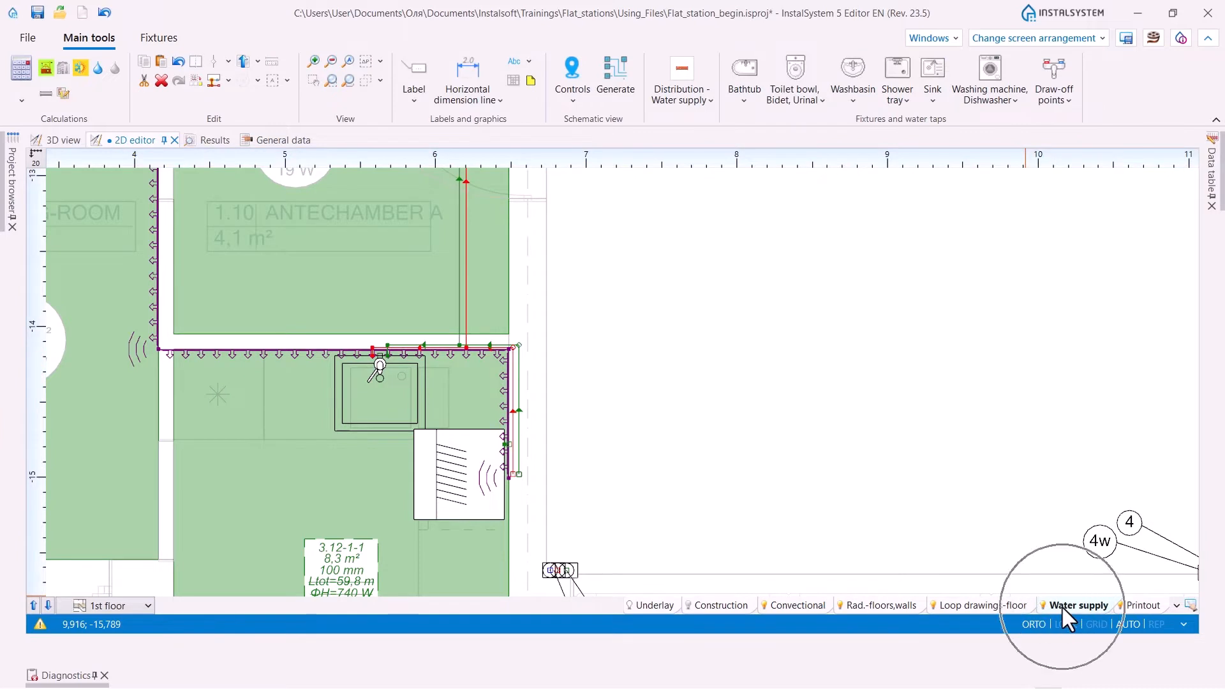
pyautogui.rightClick(1062, 604)
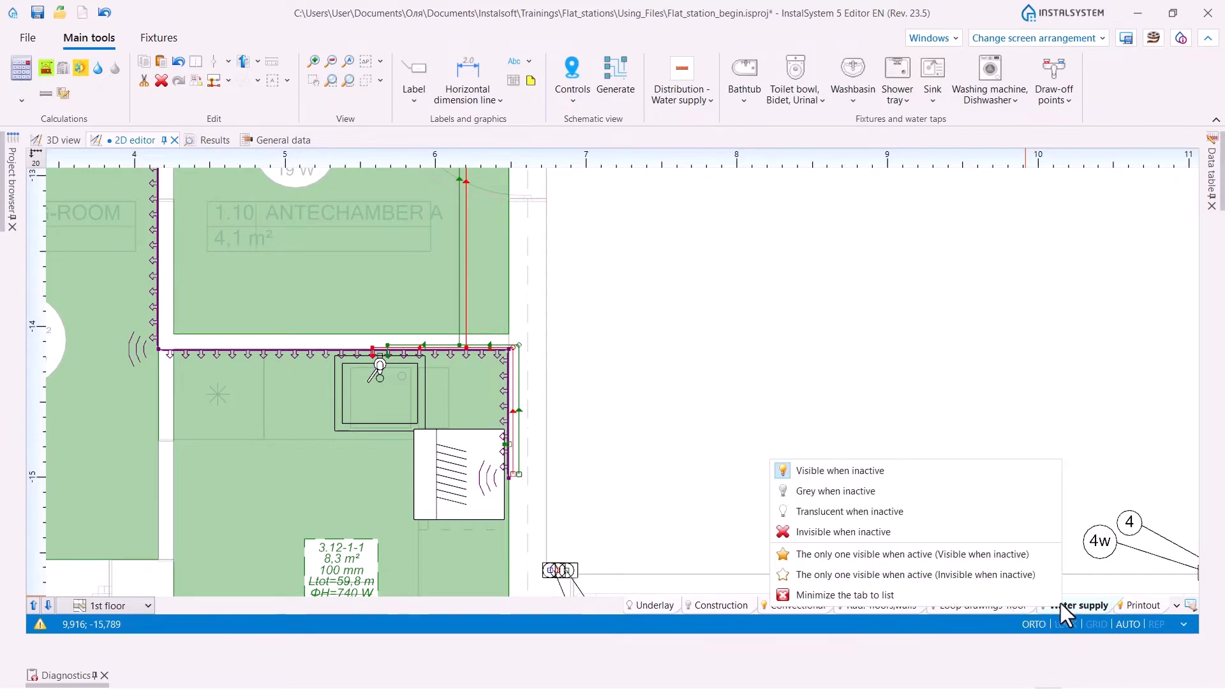
pyautogui.click(889, 534)
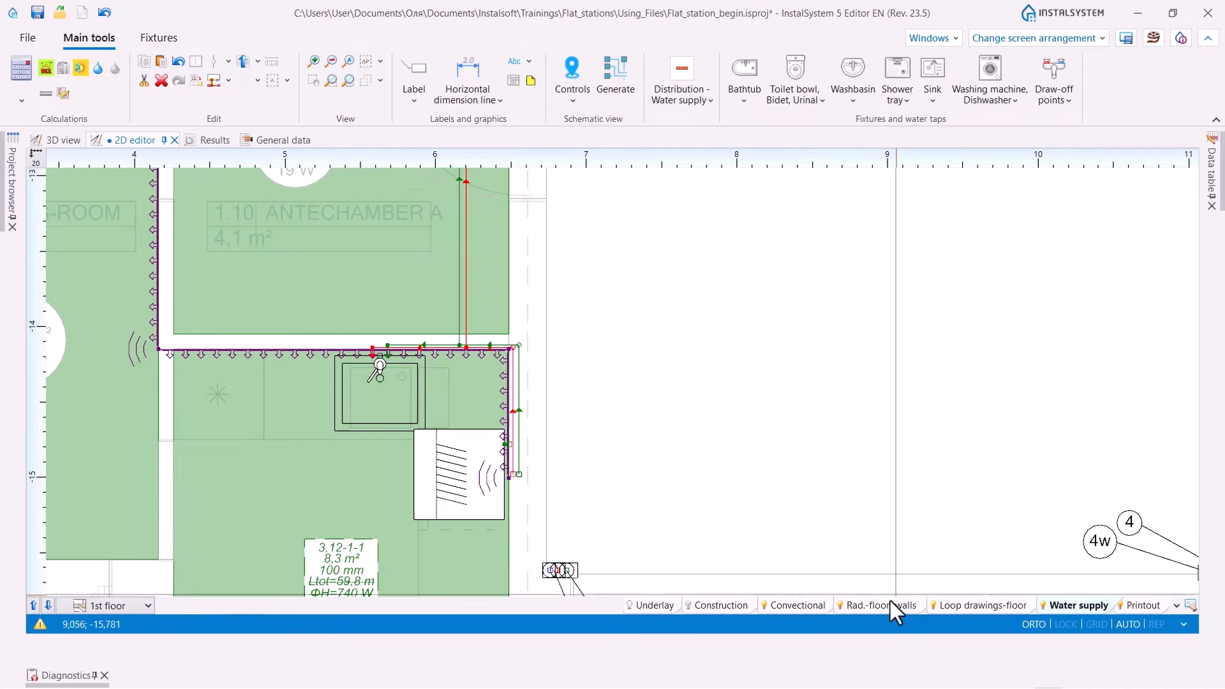
pyautogui.click(806, 605)
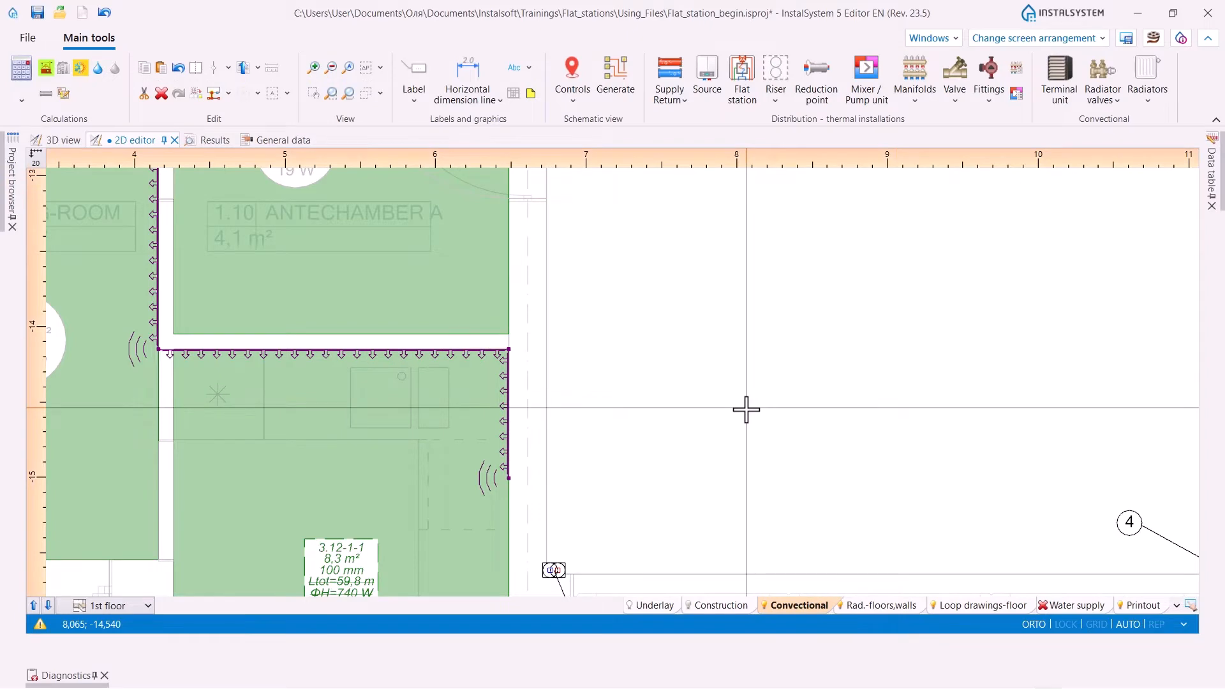
# - Insert a flat station upright along the corridor wall just above the riser beside the kitchen, and rotate it 180°
pyautogui.scroll(-2, 746, 409)
pyautogui.scroll(2, 721, 410)
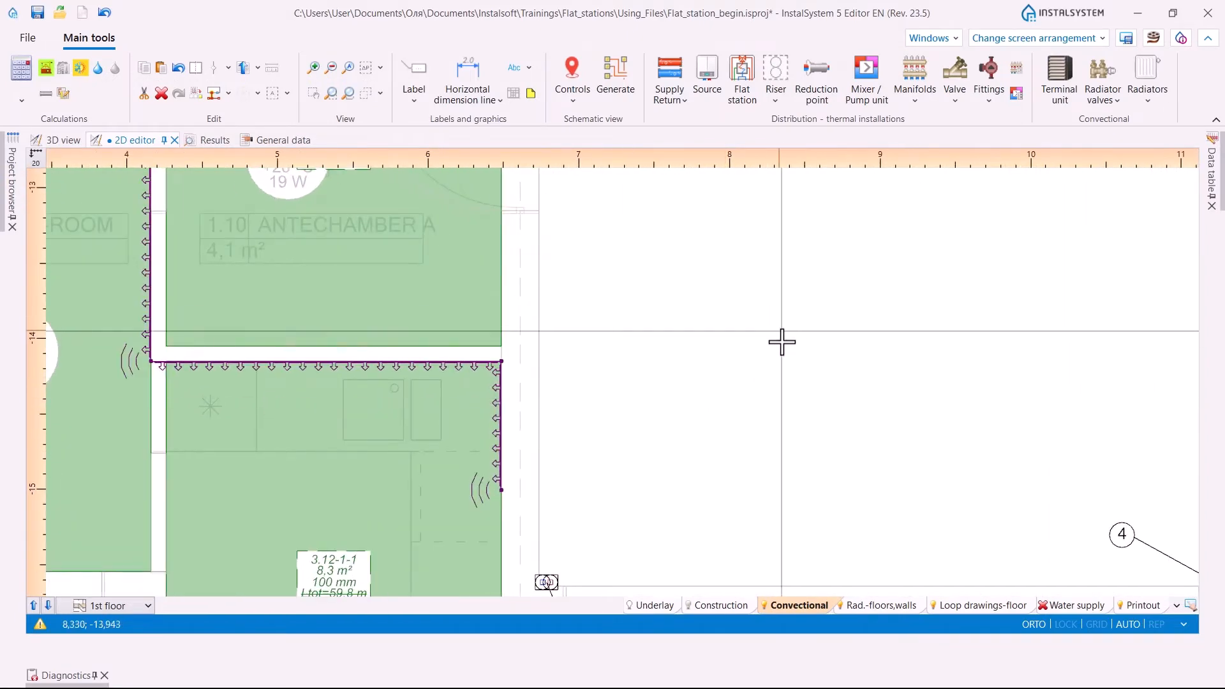
pyautogui.click(742, 94)
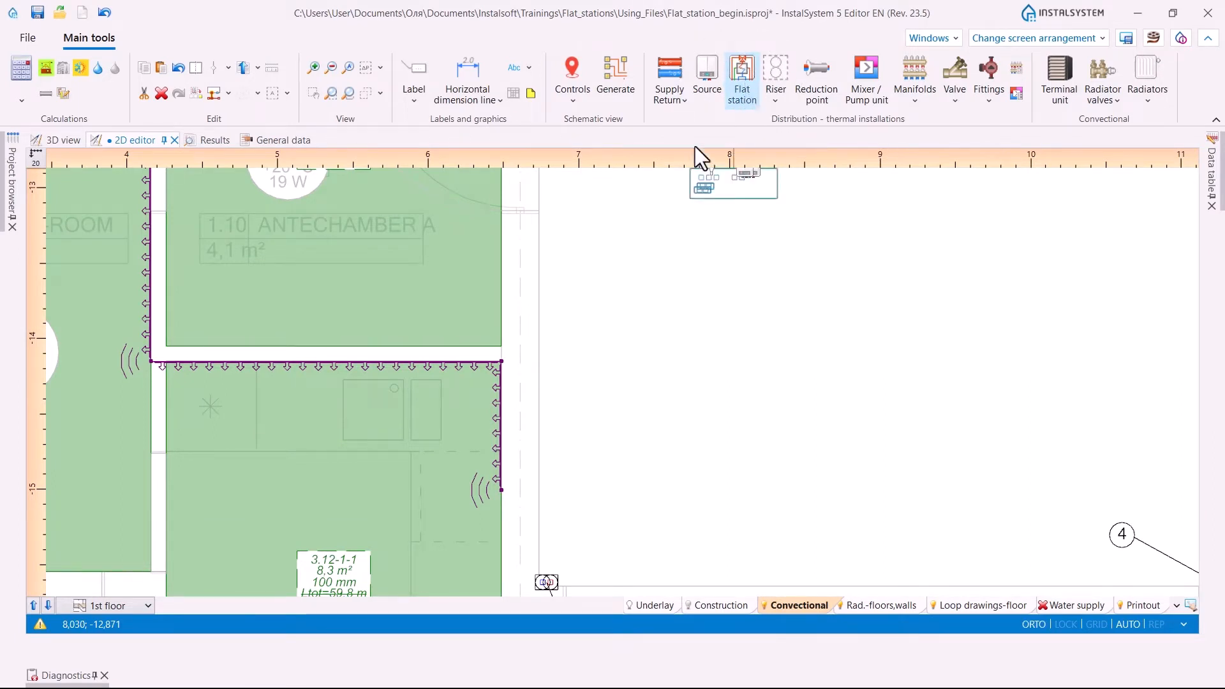
pyautogui.scroll(2, 560, 491)
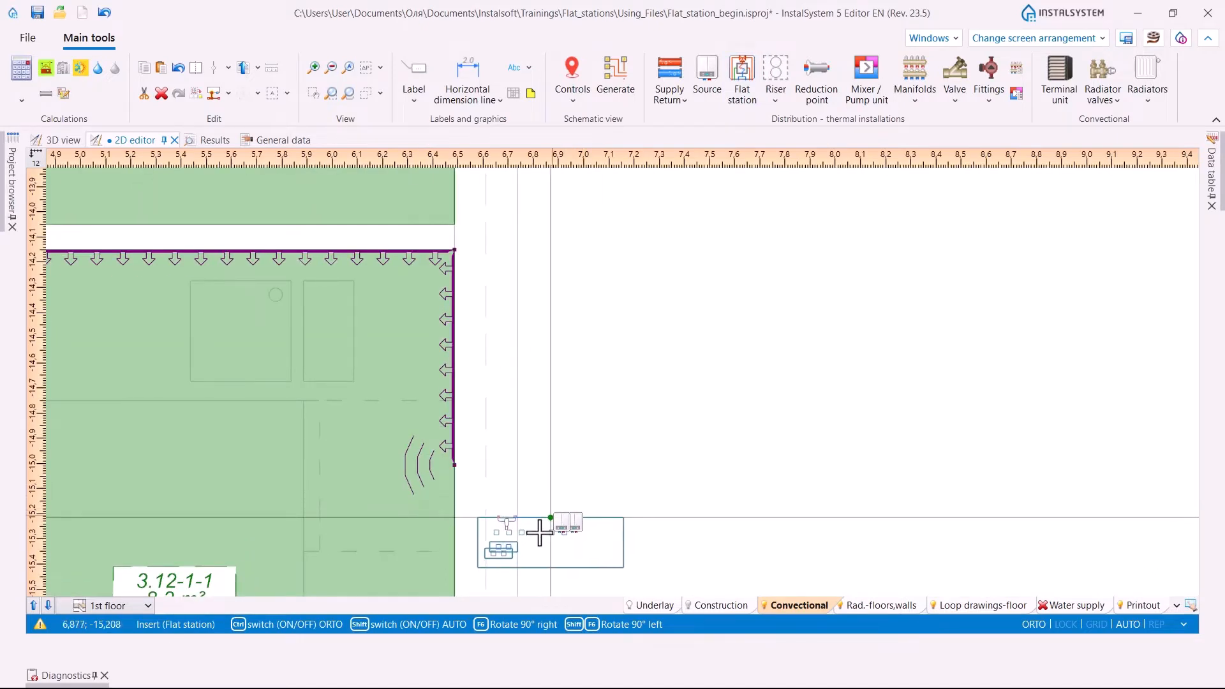
pyautogui.moveTo(526, 556); pyautogui.dragTo(538, 436, button='middle')
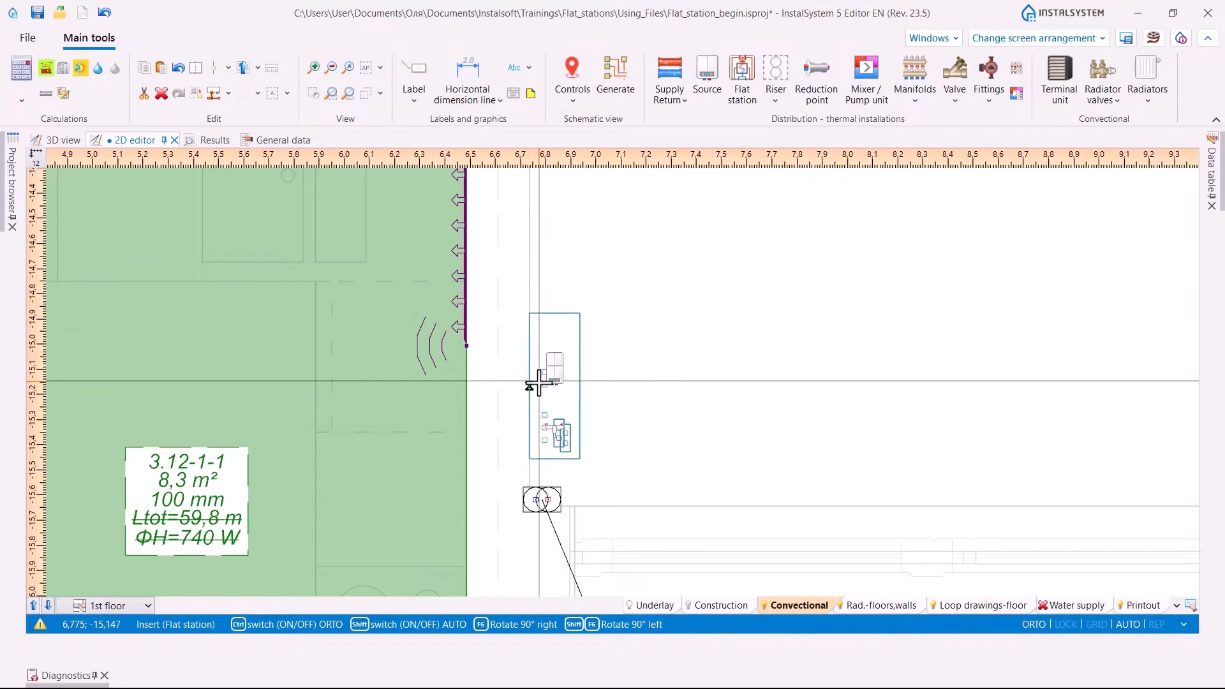
pyautogui.click(538, 382)
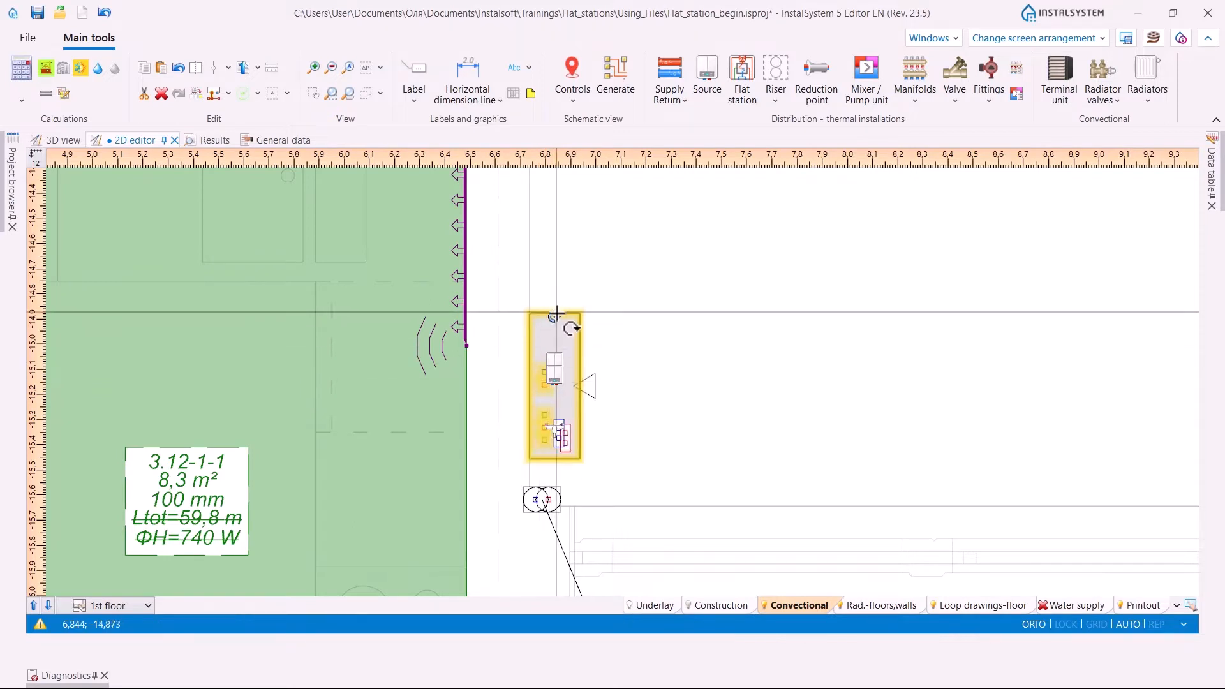
pyautogui.moveTo(556, 313); pyautogui.dragTo(569, 427)
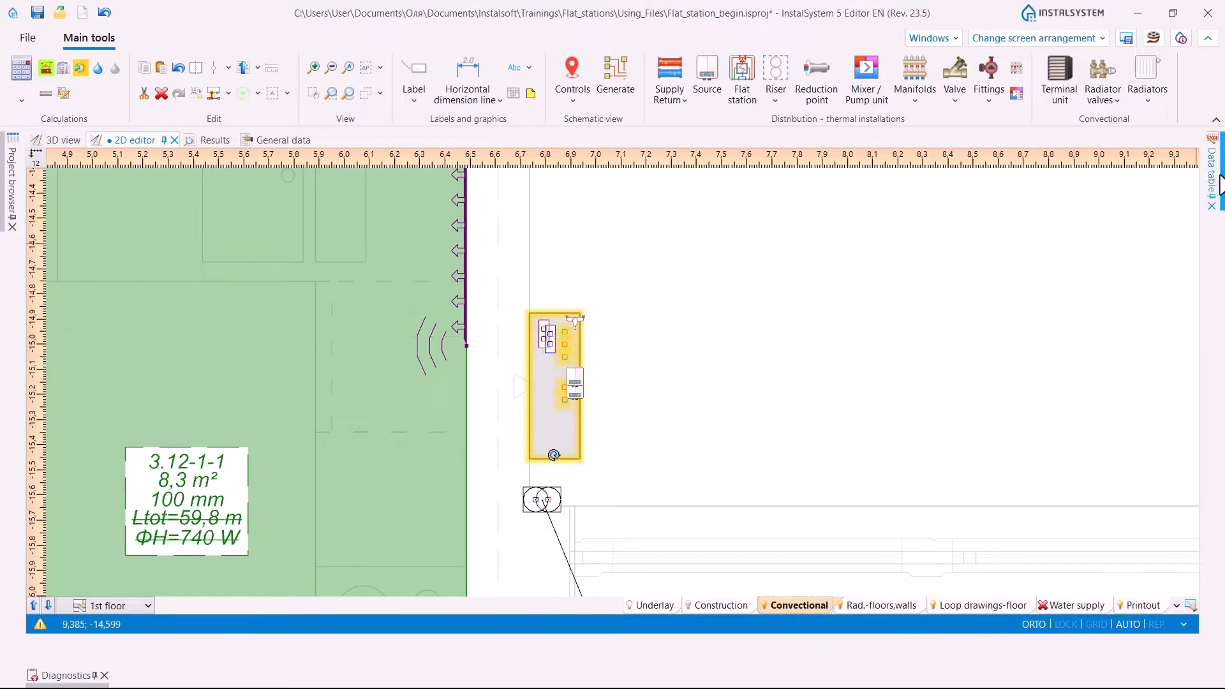
pyautogui.press('ctrl')
pyautogui.press('ctrl')
# - Review the placed flat station's properties, its catalogue type choices and its cabinet type without changing them
pyautogui.click(1213, 179)
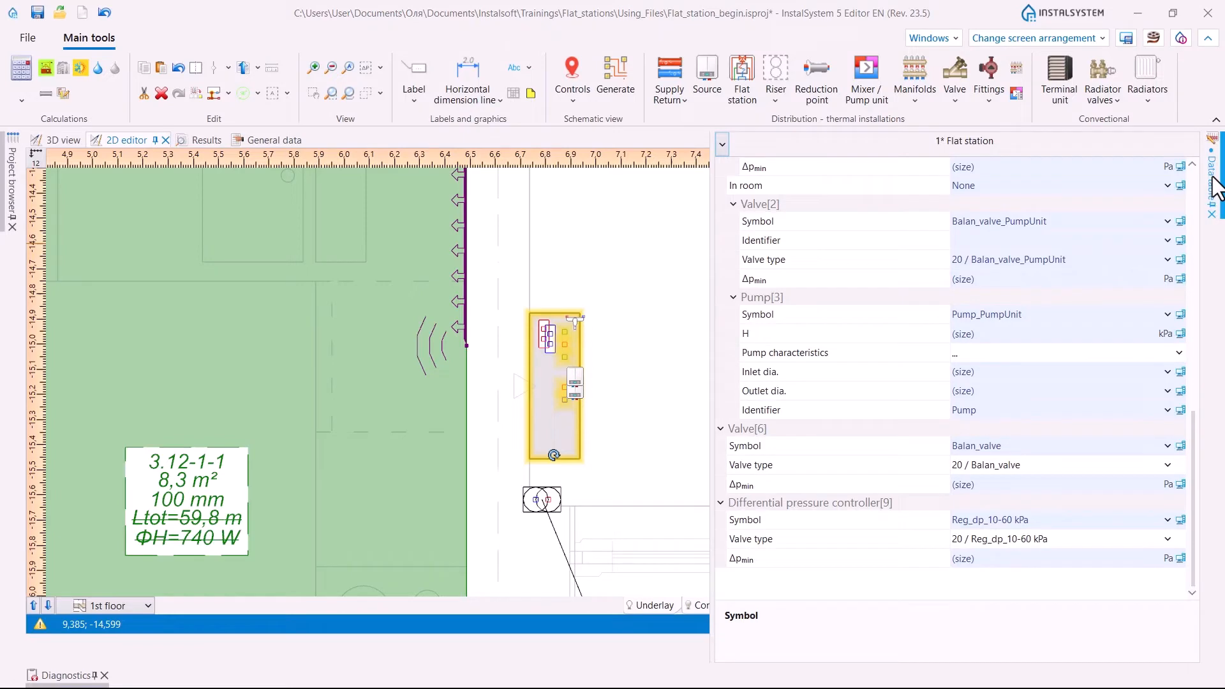
pyautogui.scroll(5, 1062, 331)
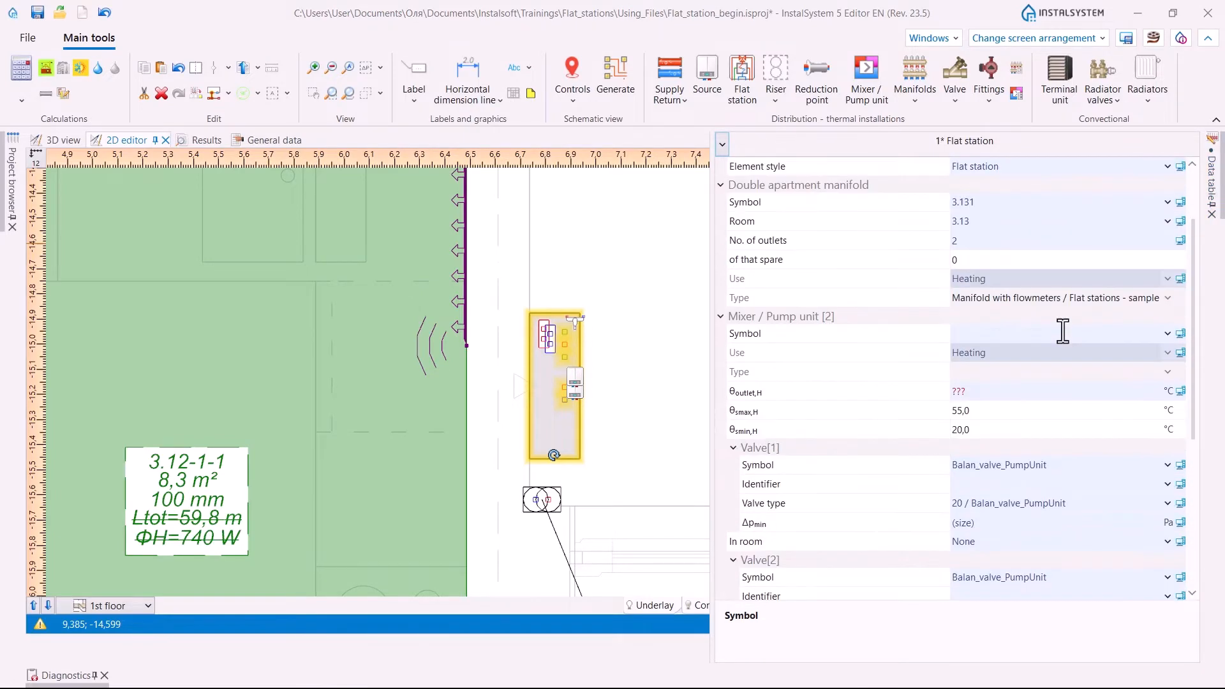
pyautogui.scroll(3, 1062, 330)
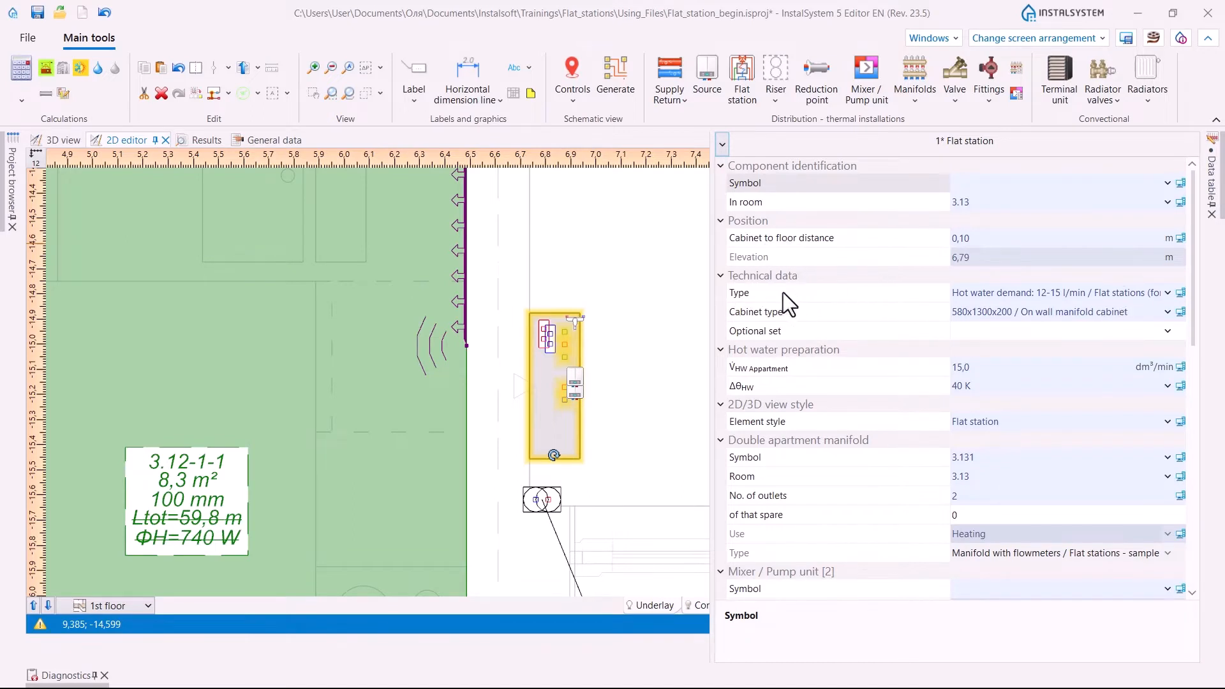
pyautogui.click(1167, 293)
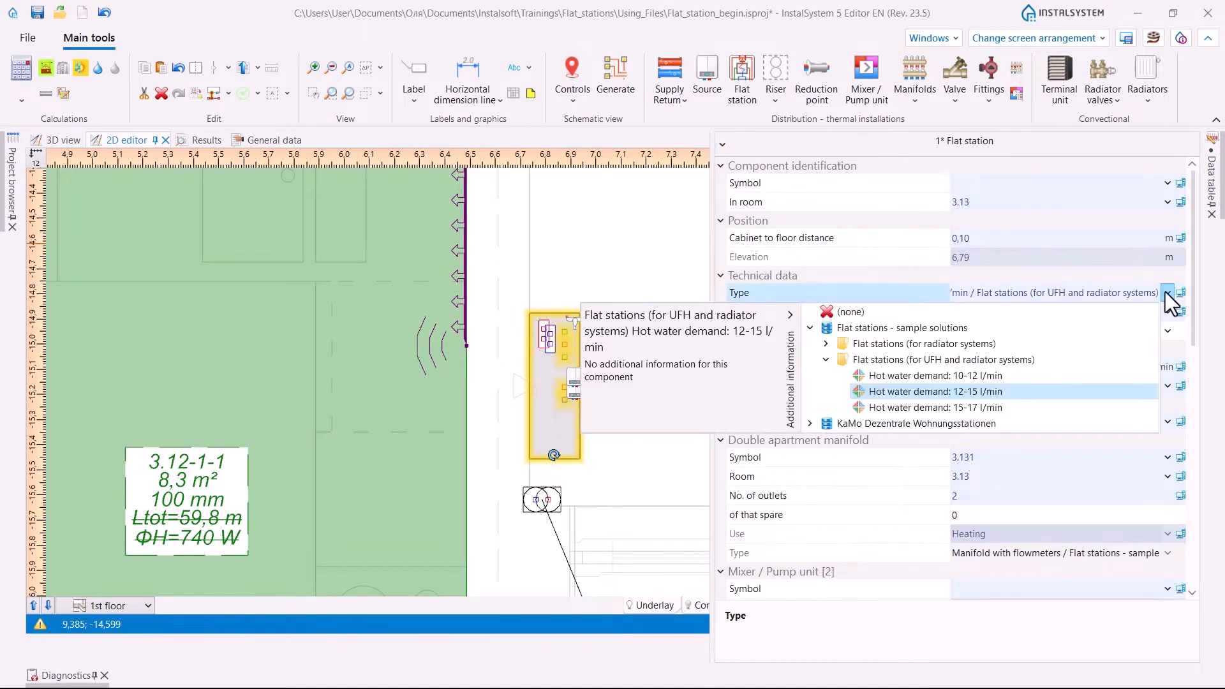
pyautogui.click(1166, 293)
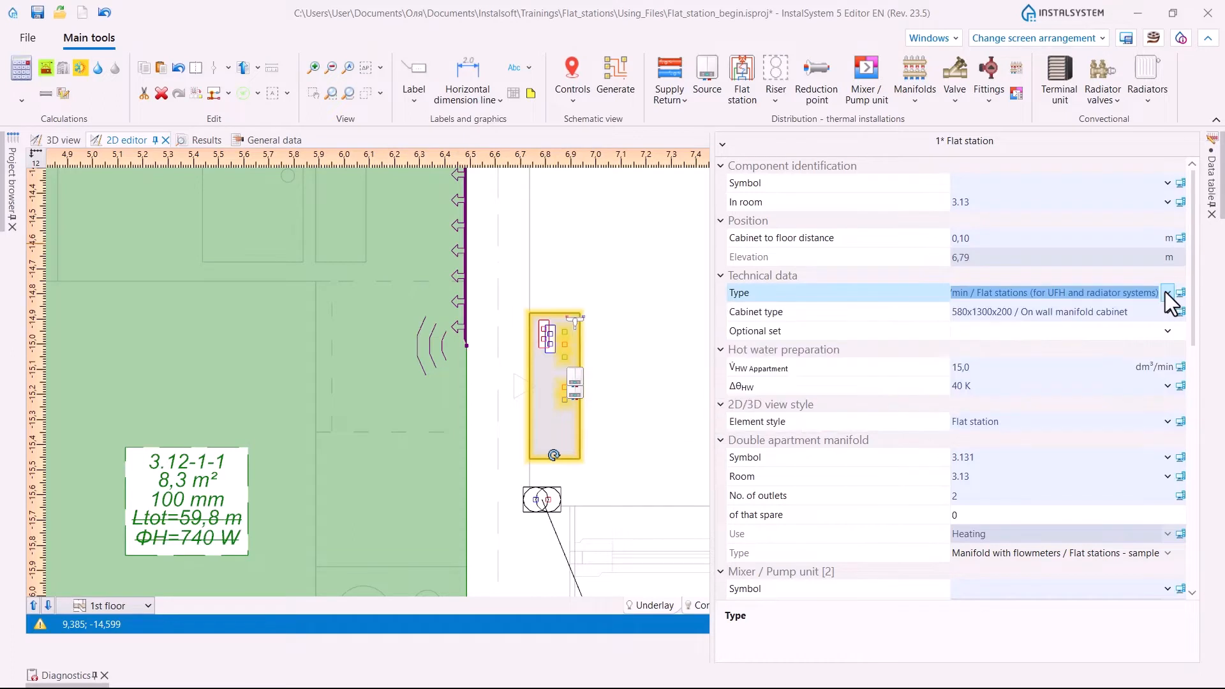
pyautogui.click(1165, 292)
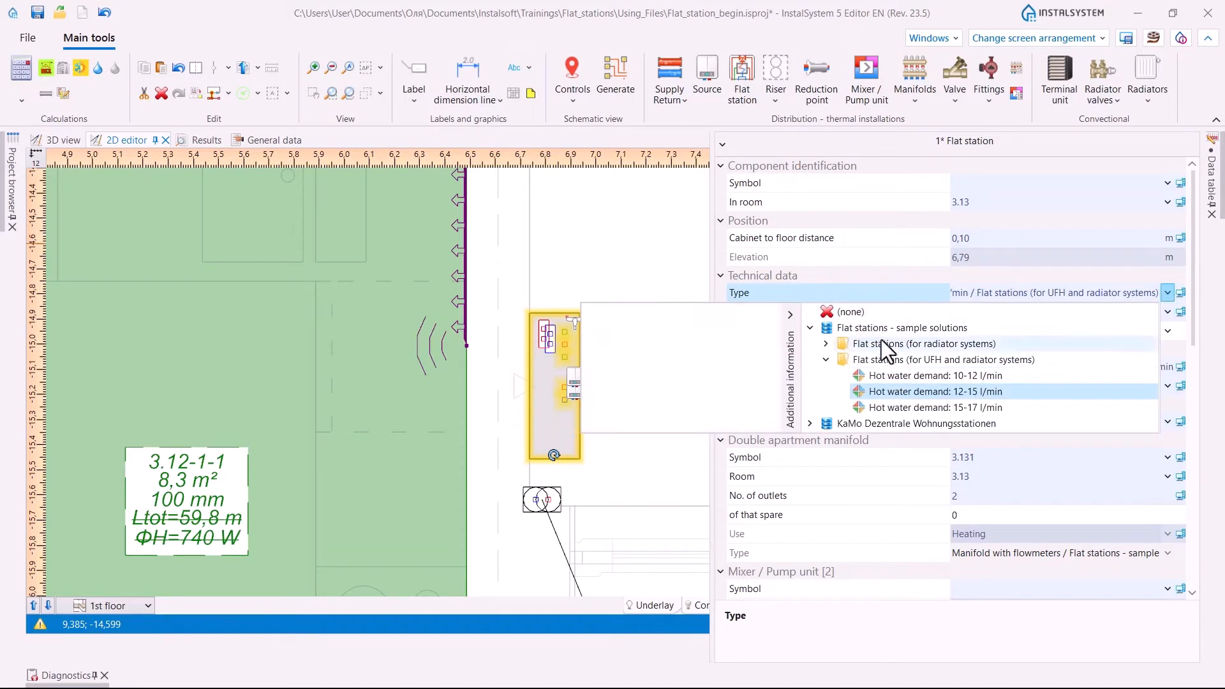
pyautogui.click(1173, 294)
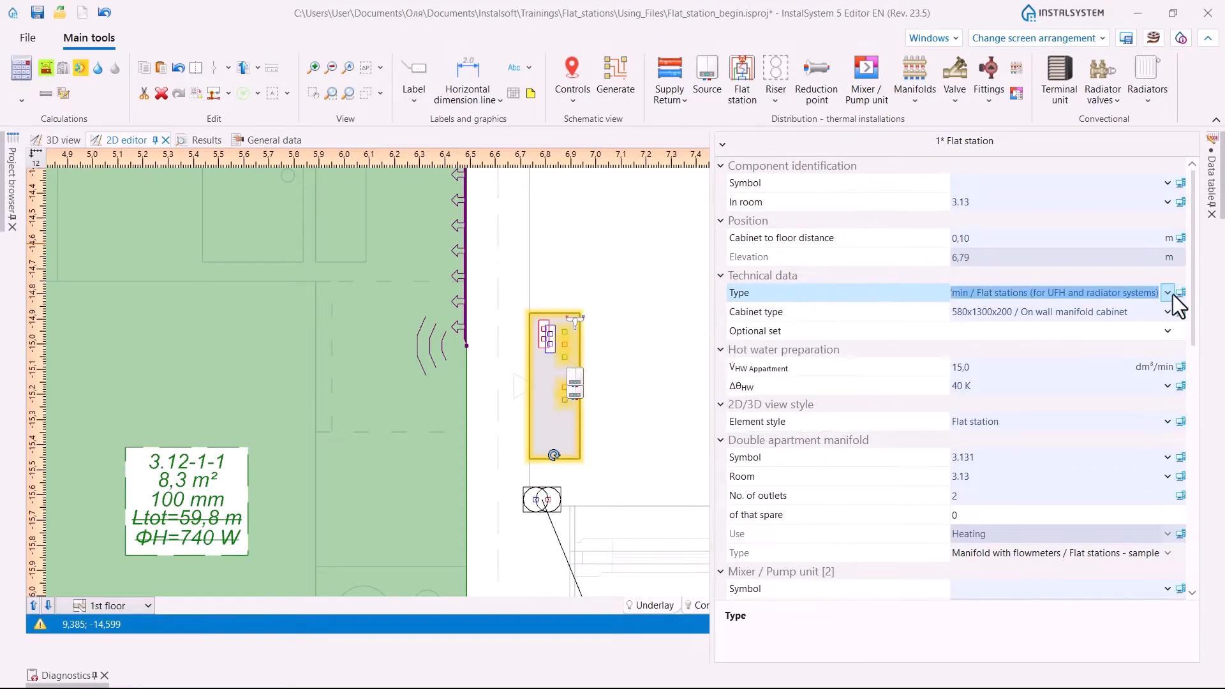
pyautogui.click(841, 312)
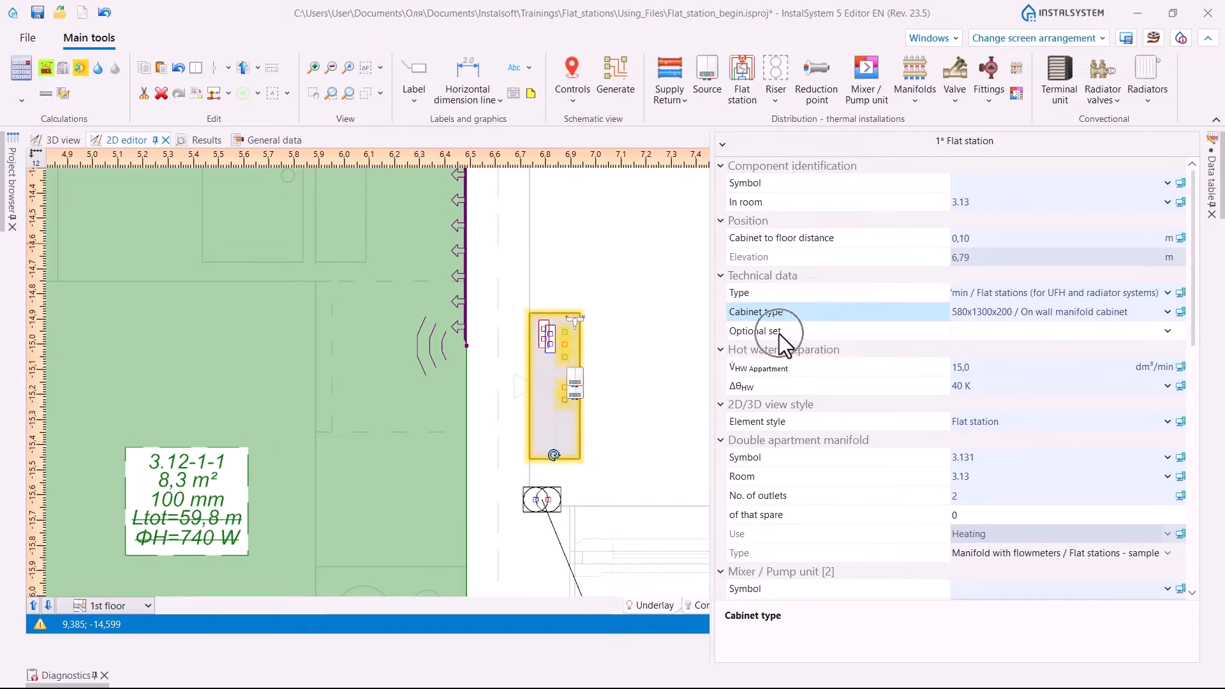
# - Enable Heating circuit connection in the flat station's optional set
pyautogui.click(1166, 331)
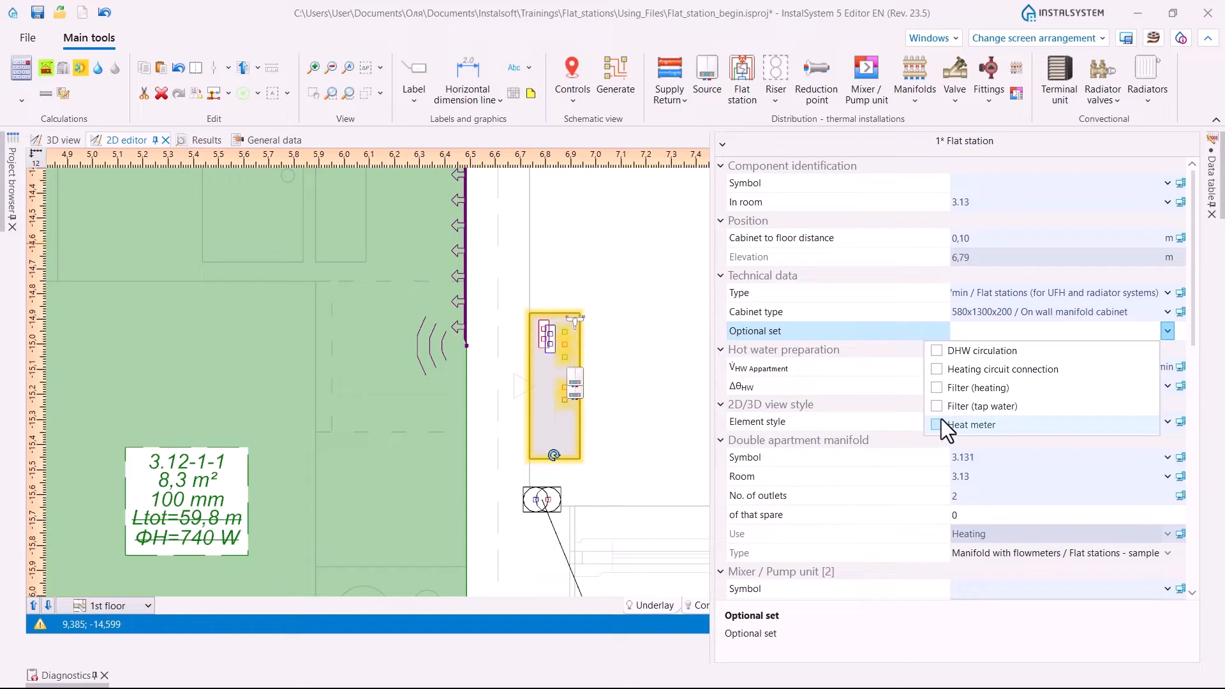
pyautogui.click(937, 370)
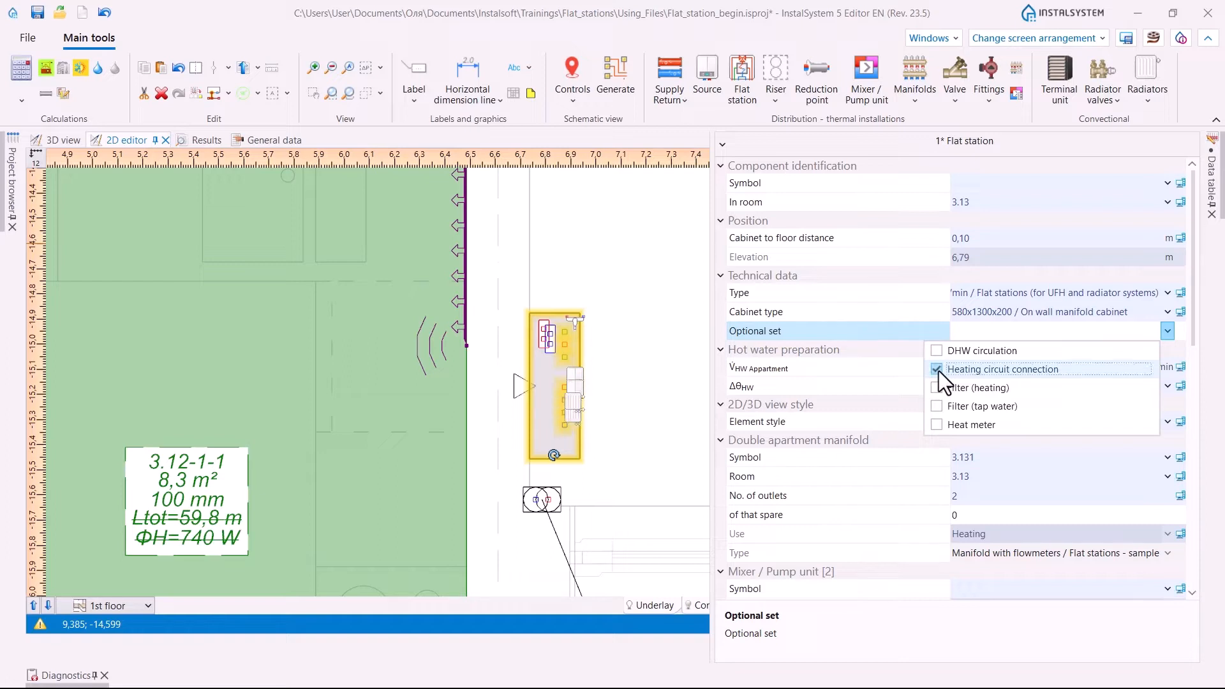
# - Disable Heating circuit connection in the flat station's optional set after examining the connection points it adds on the cabinet
pyautogui.click(800, 386)
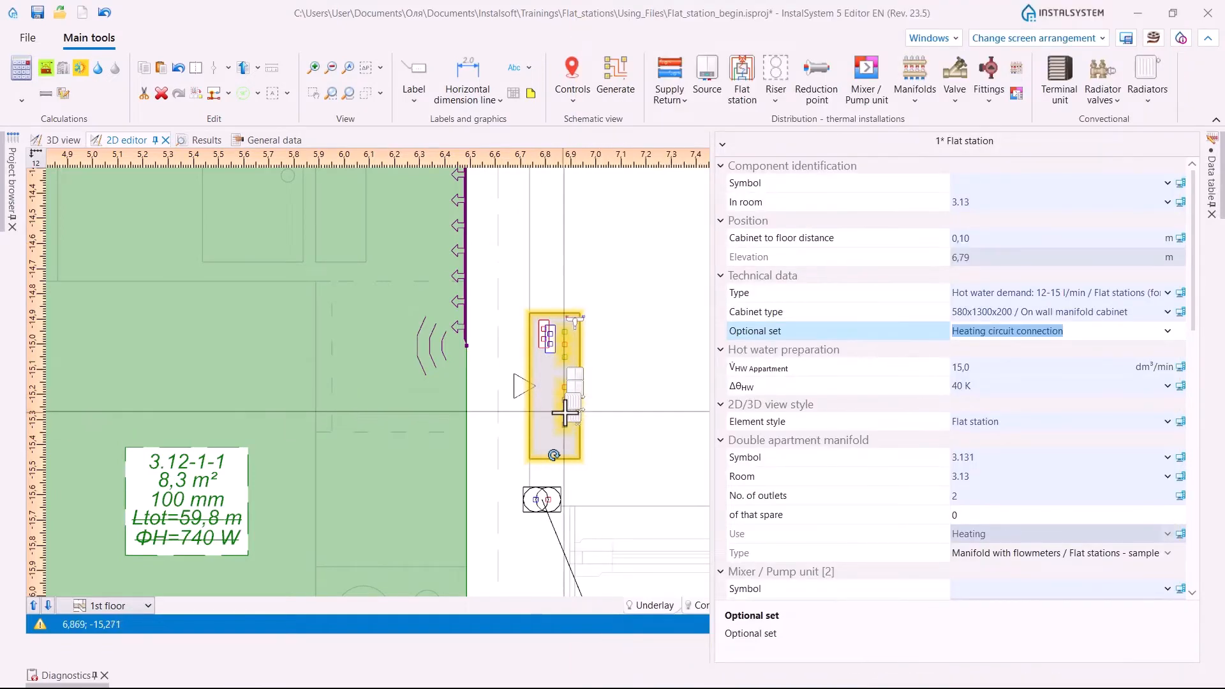
pyautogui.moveTo(565, 413)
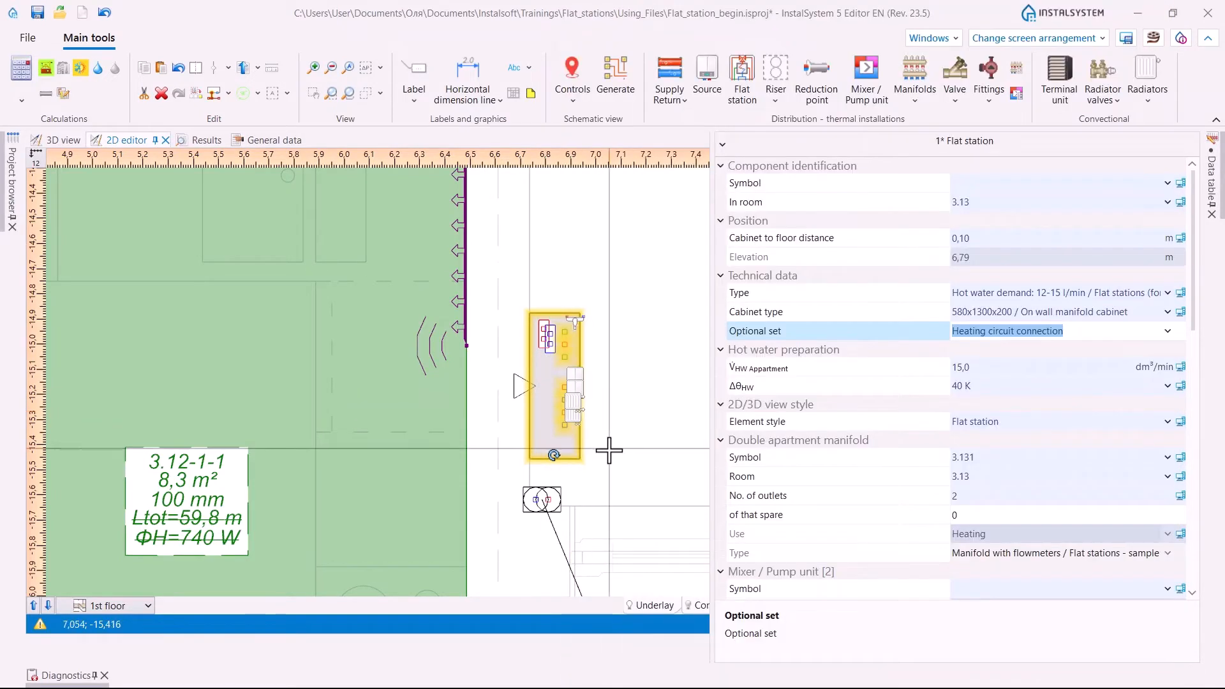
pyautogui.scroll(2, 568, 424)
pyautogui.scroll(3, 607, 369)
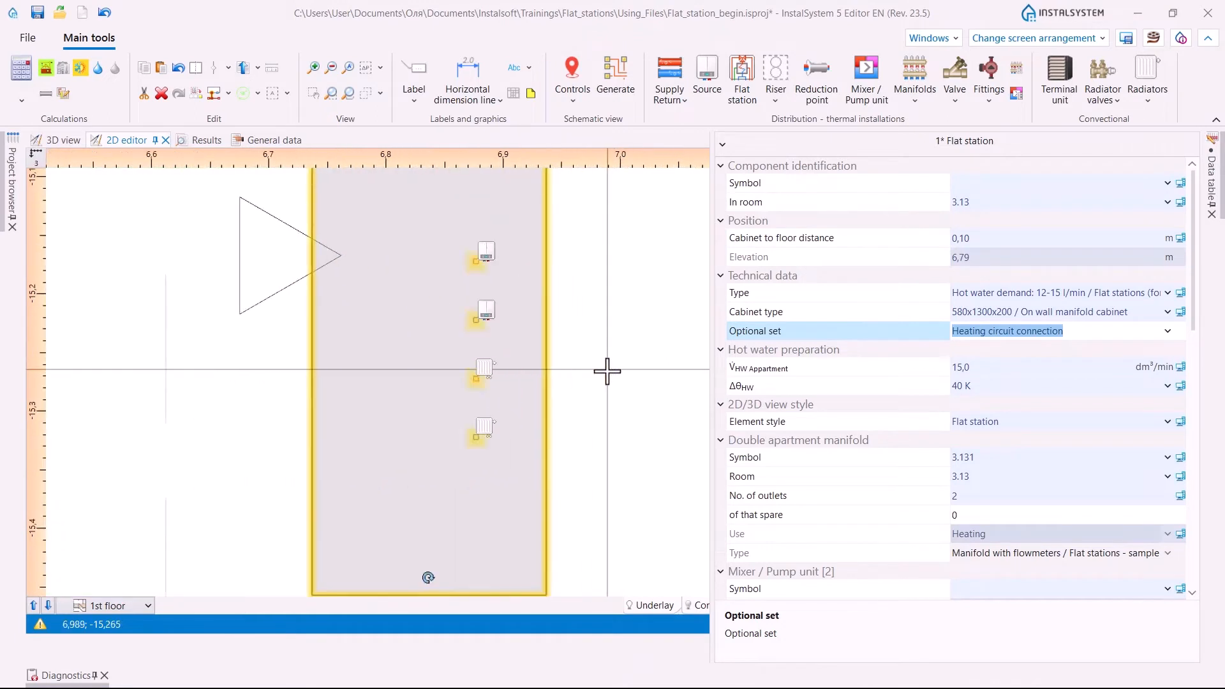
pyautogui.click(1167, 331)
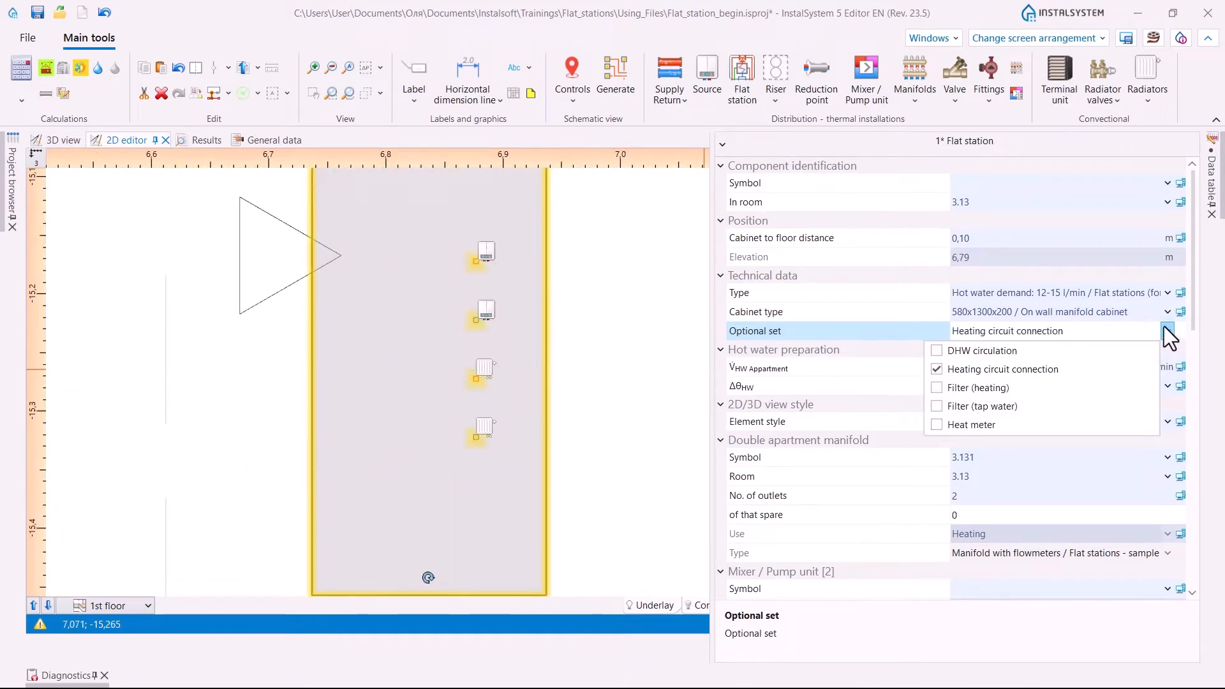
pyautogui.click(936, 370)
pyautogui.click(937, 369)
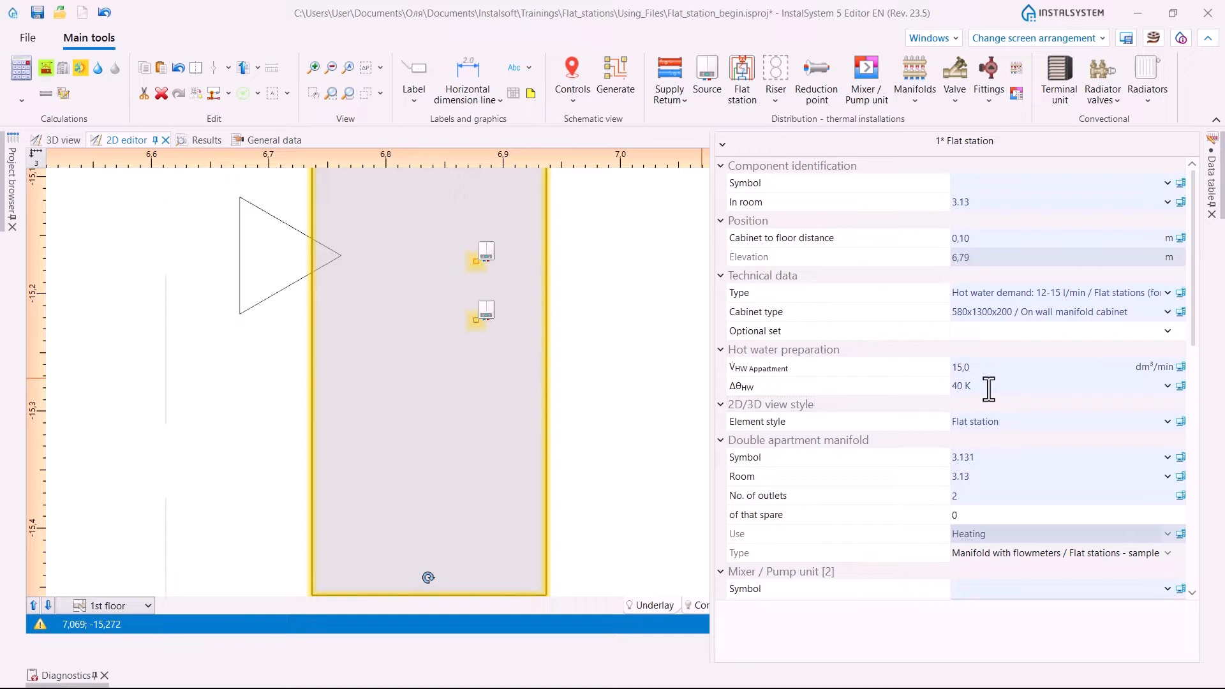
# - Review the flat station's double apartment manifold, mixer/pump unit, valve and pump settings without changing them
pyautogui.scroll(-3, 932, 388)
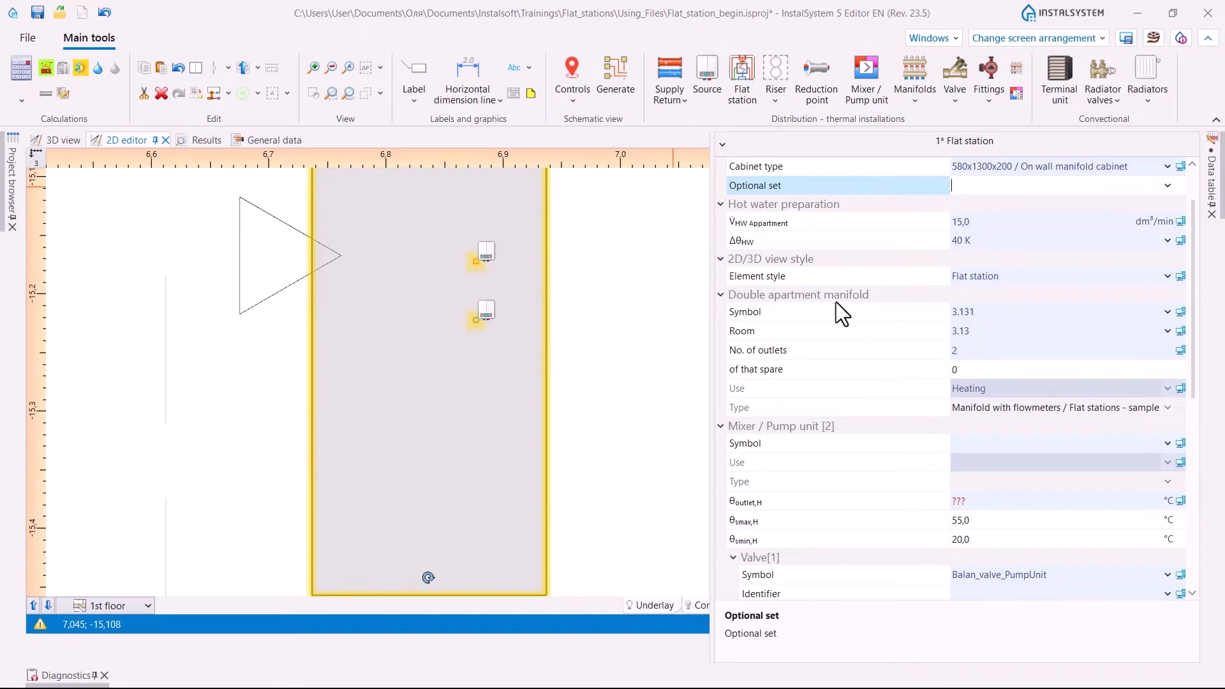
pyautogui.press('ctrl')
pyautogui.press('ctrl')
pyautogui.scroll(-4, 806, 425)
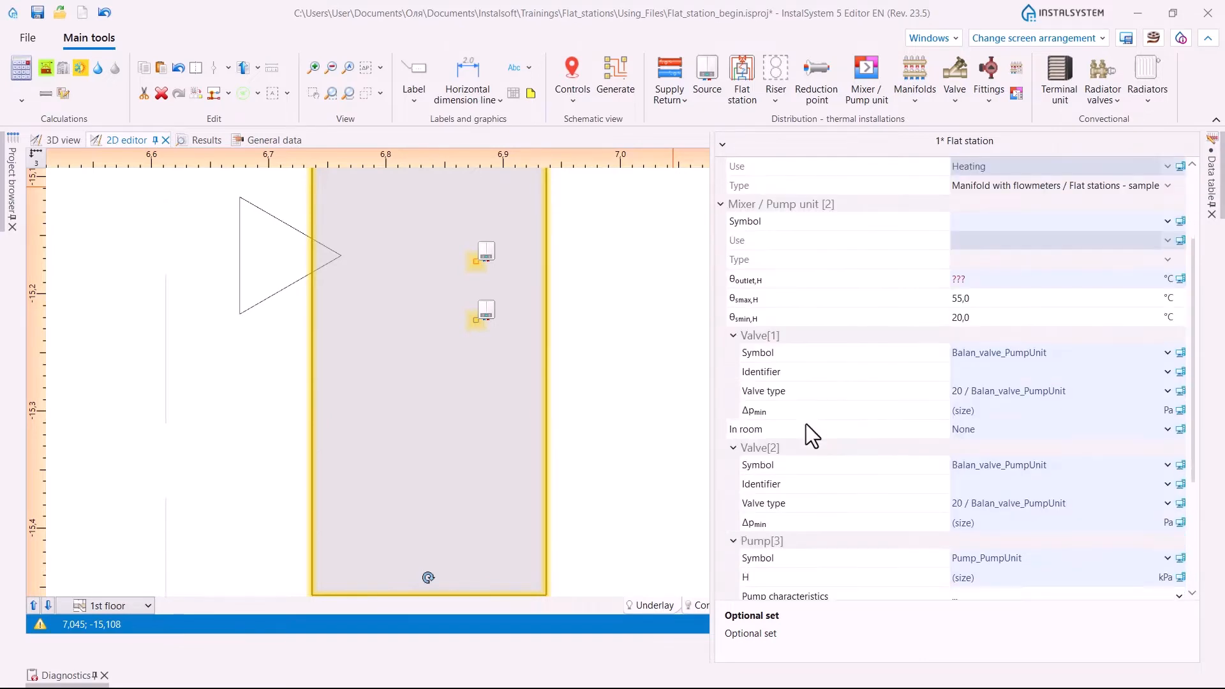
pyautogui.scroll(-4, 799, 362)
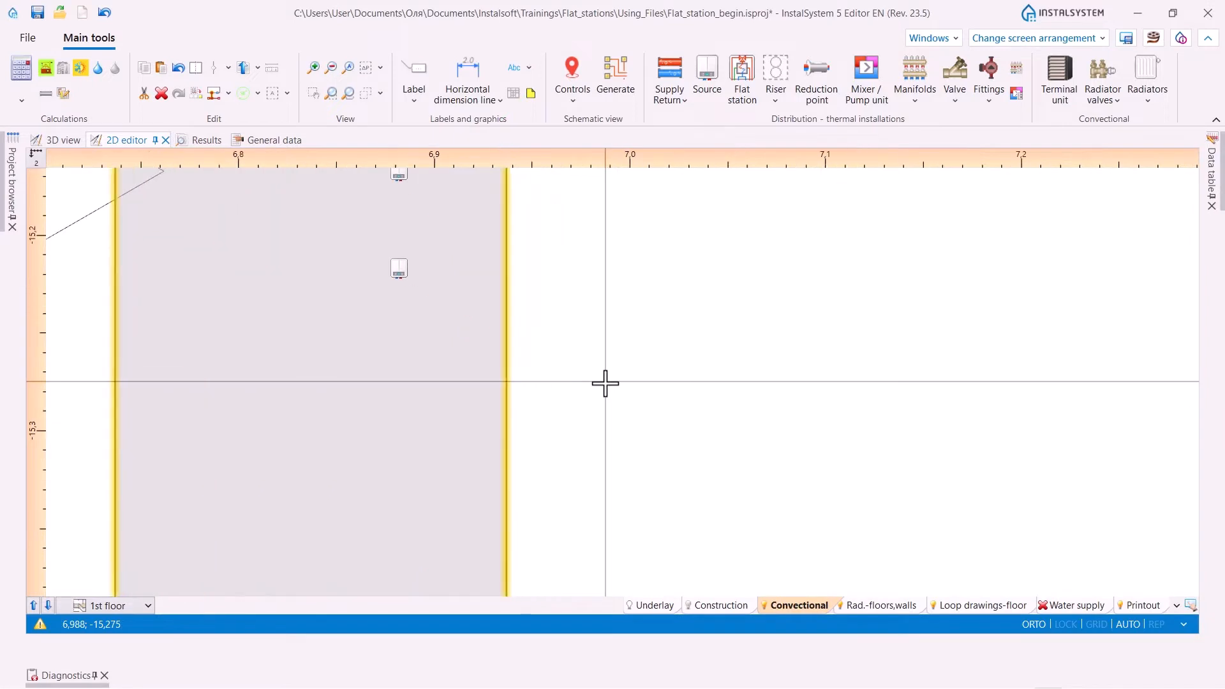
# - Connect the flat station's heating source connections to the riser just below it with a Supply Return pipe-run pair
pyautogui.scroll(-5, 605, 383)
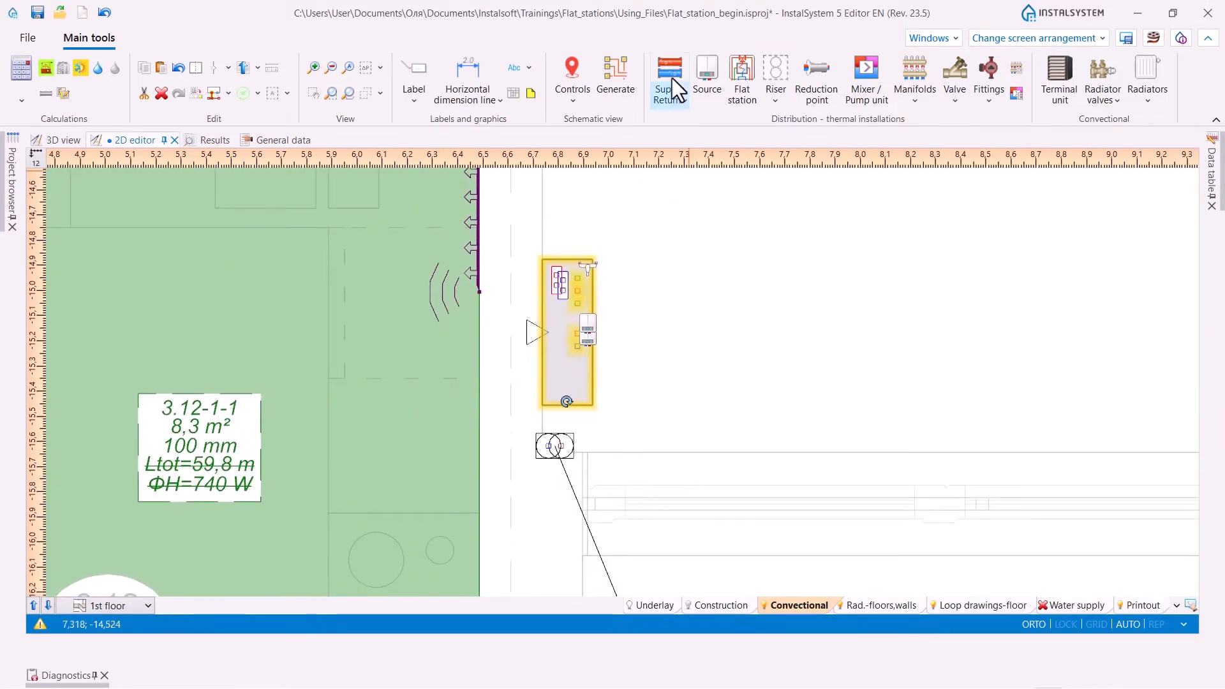
pyautogui.click(676, 102)
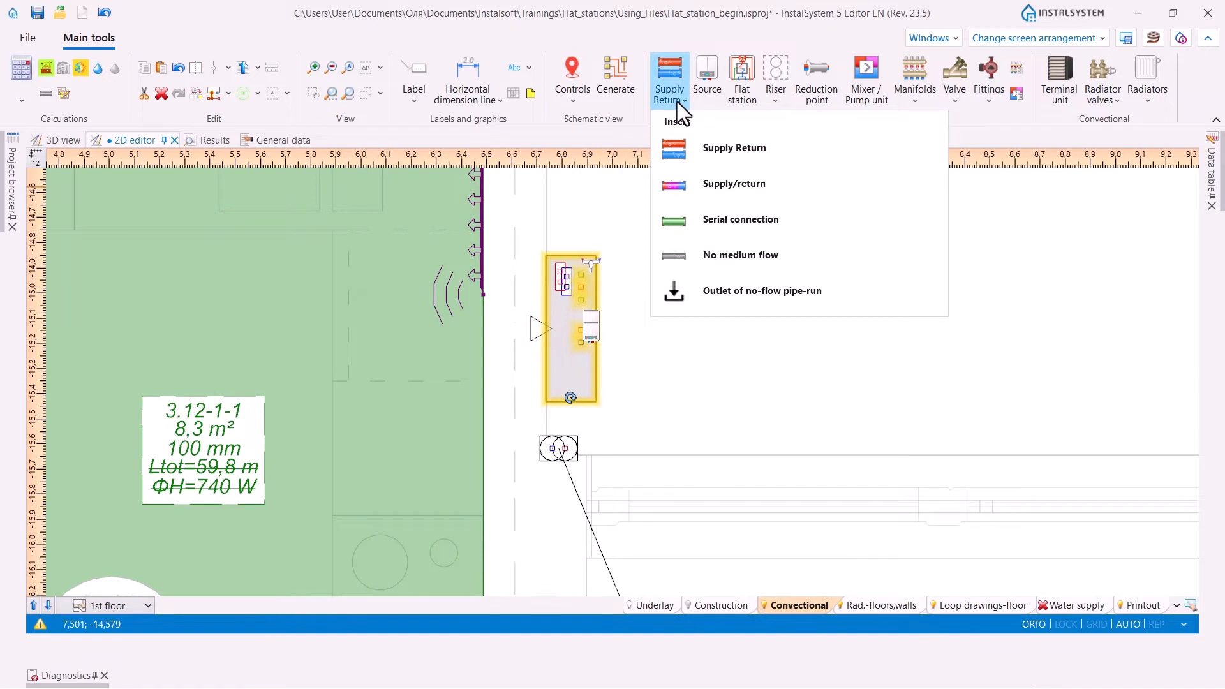
pyautogui.click(694, 150)
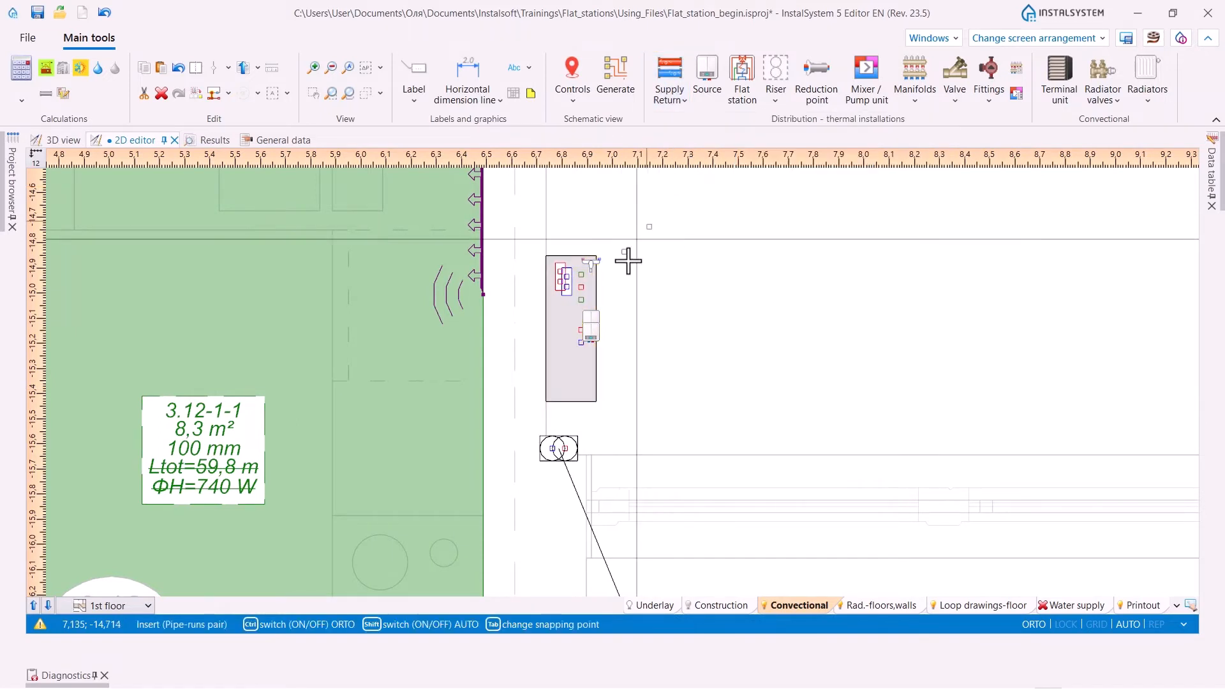
pyautogui.click(582, 339)
pyautogui.scroll(3, 582, 339)
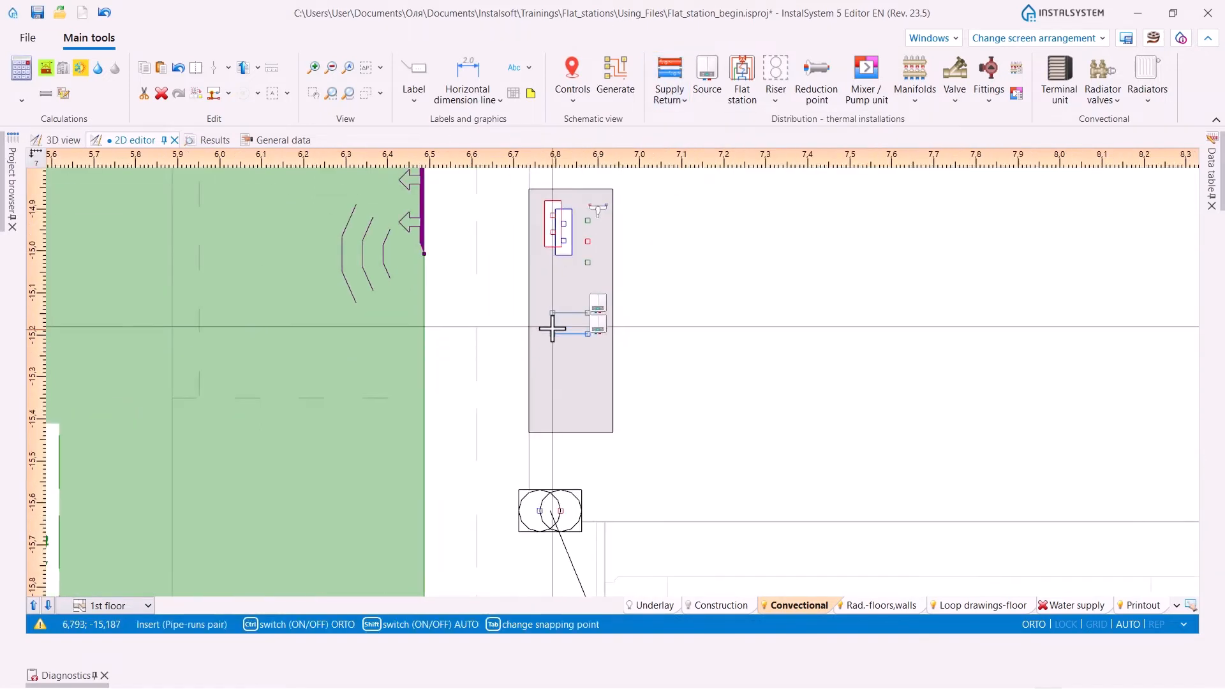
pyautogui.click(545, 510)
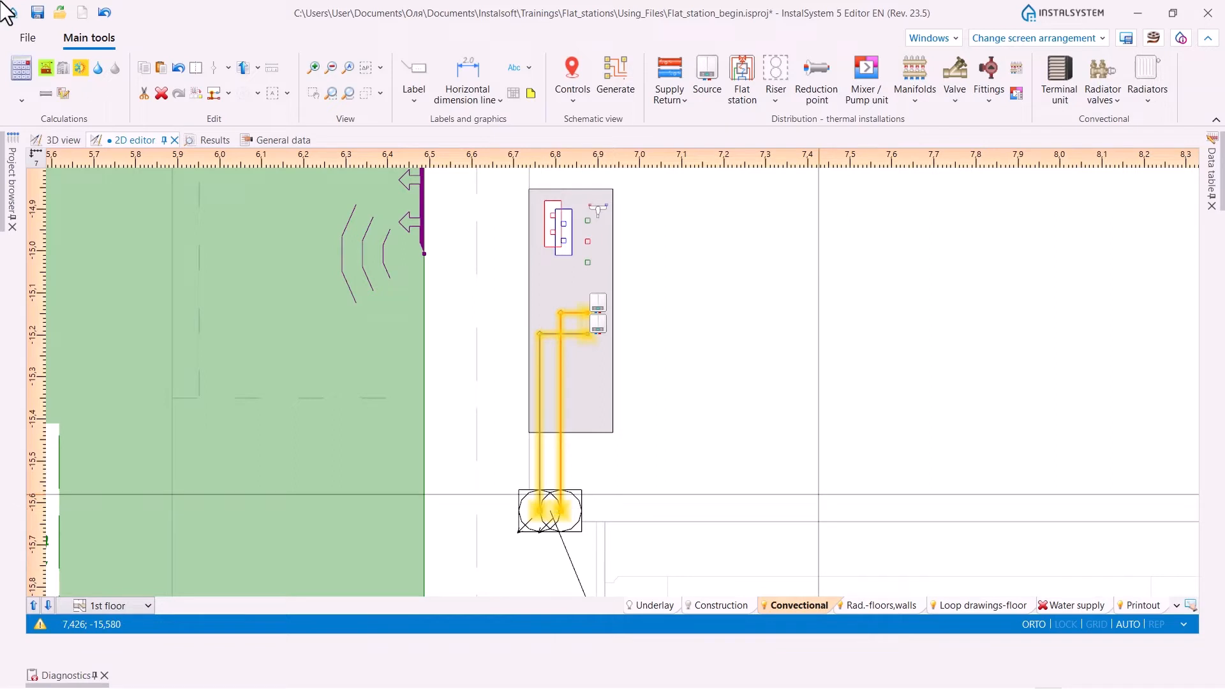
# - On the Rad.-floors,walls layer, extend the pipe feeds route from its end at the kitchen wall to the flat station's double manifold
pyautogui.click(868, 606)
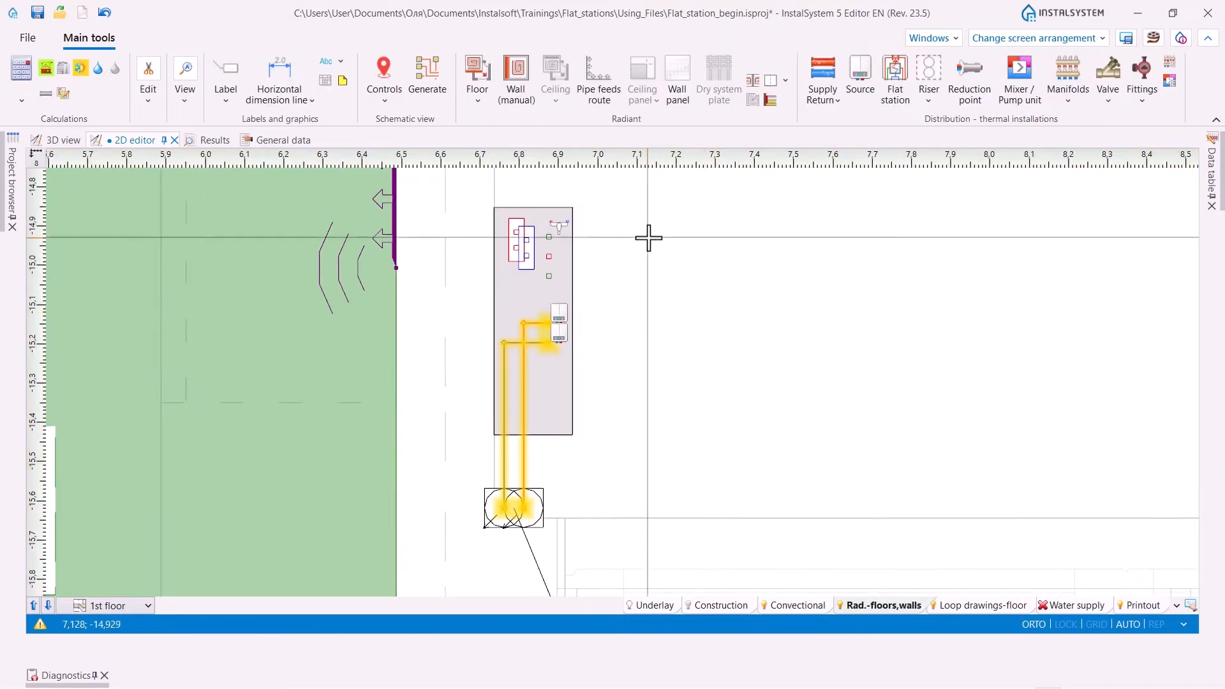
pyautogui.click(594, 92)
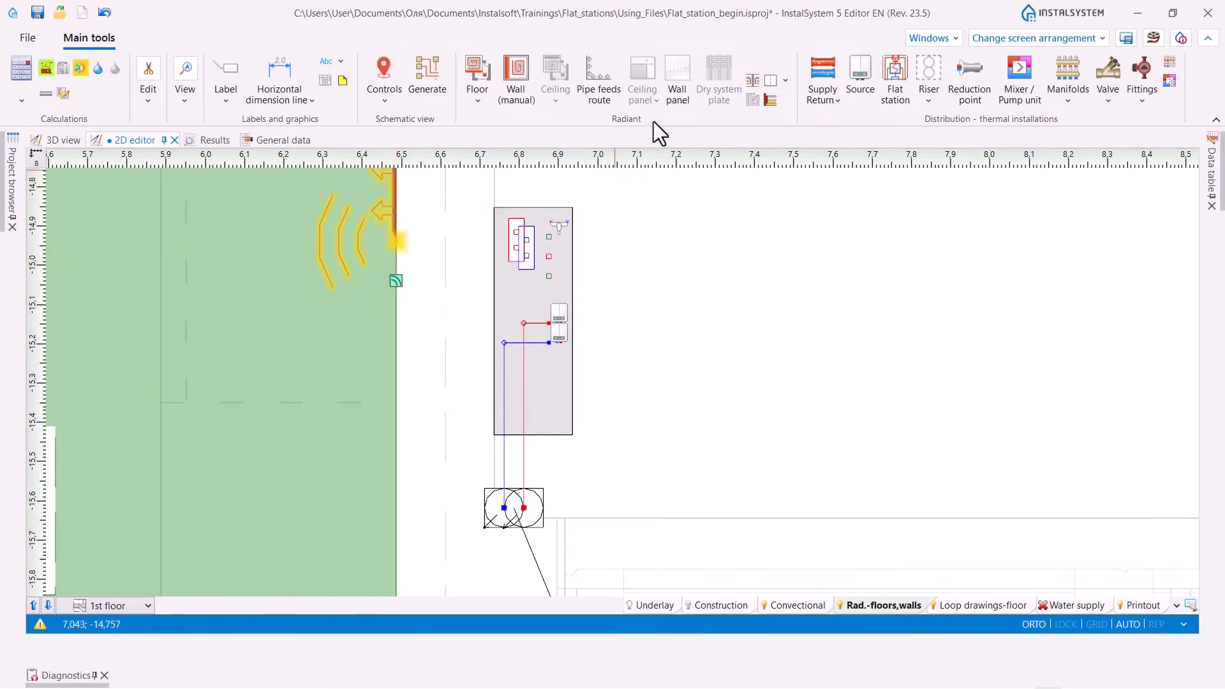
pyautogui.click(603, 91)
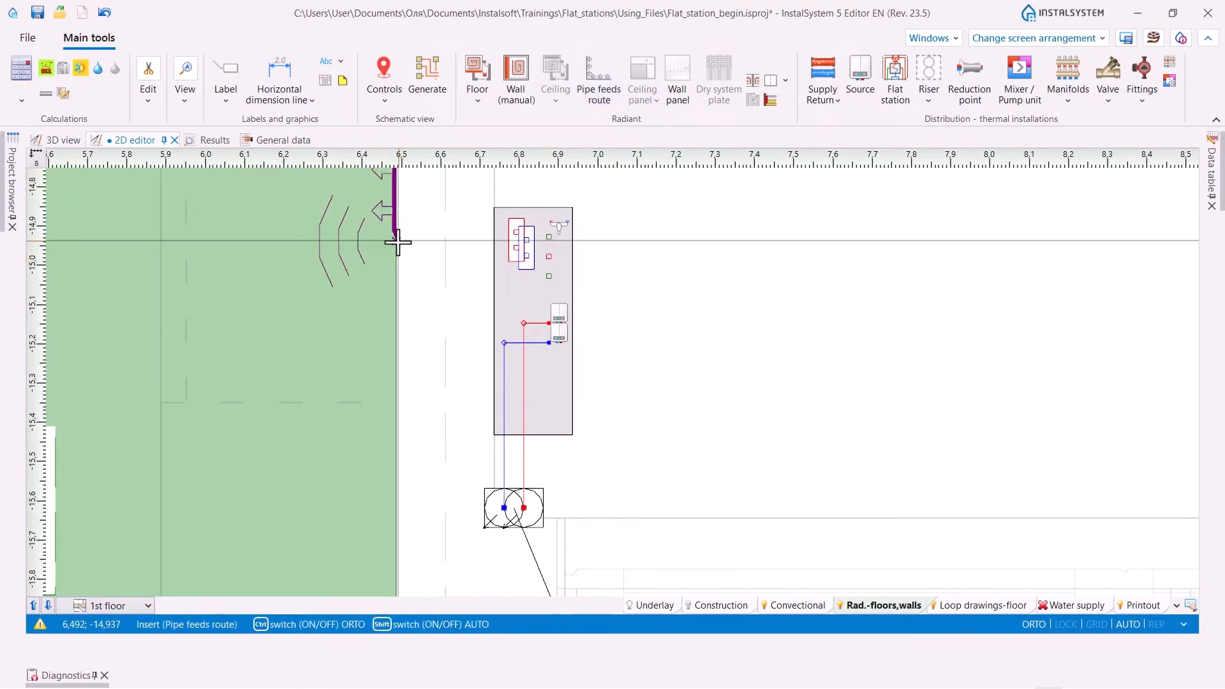
pyautogui.click(396, 241)
pyautogui.click(514, 241)
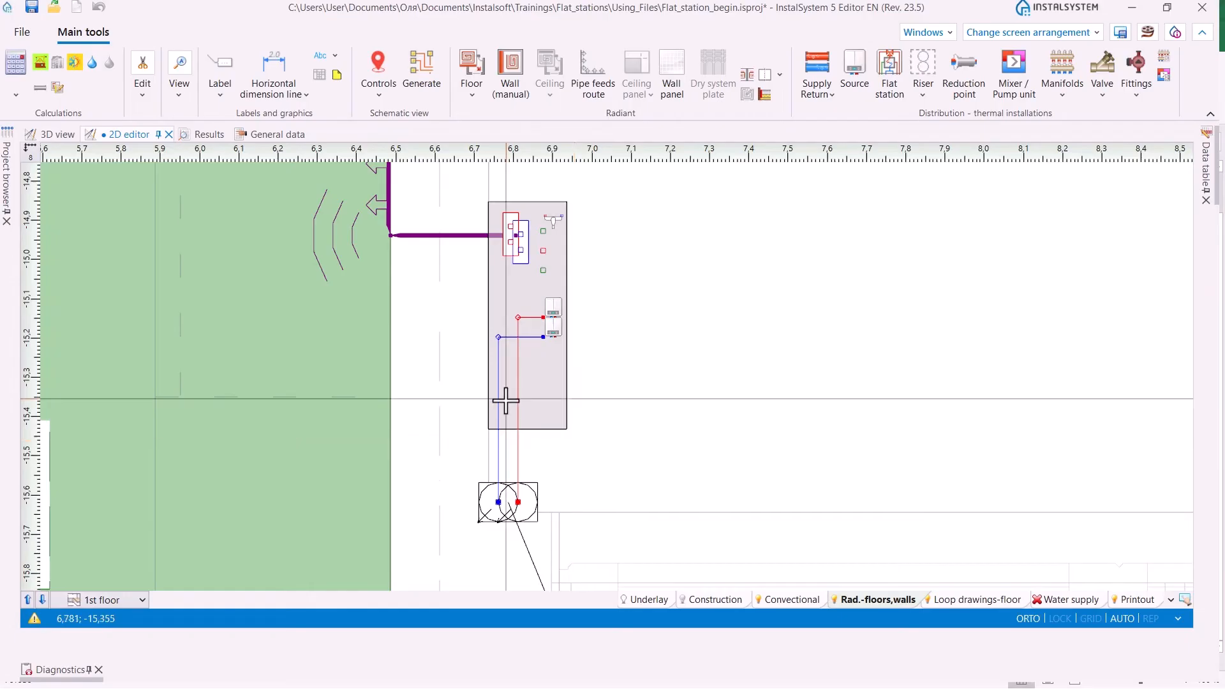
# - On the Convectional layer, insert a second flat station upright along the corridor wall just below riser 2, beside antechamber 3.4
pyautogui.scroll(-2, 506, 398)
pyautogui.moveTo(472, 529); pyautogui.dragTo(479, 556, button='middle')
pyautogui.moveTo(567, 239); pyautogui.dragTo(498, 556, button='middle')
pyautogui.moveTo(497, 281); pyautogui.dragTo(434, 552, button='middle')
pyautogui.moveTo(477, 198); pyautogui.dragTo(476, 518, button='middle')
pyautogui.scroll(-8, 456, 239)
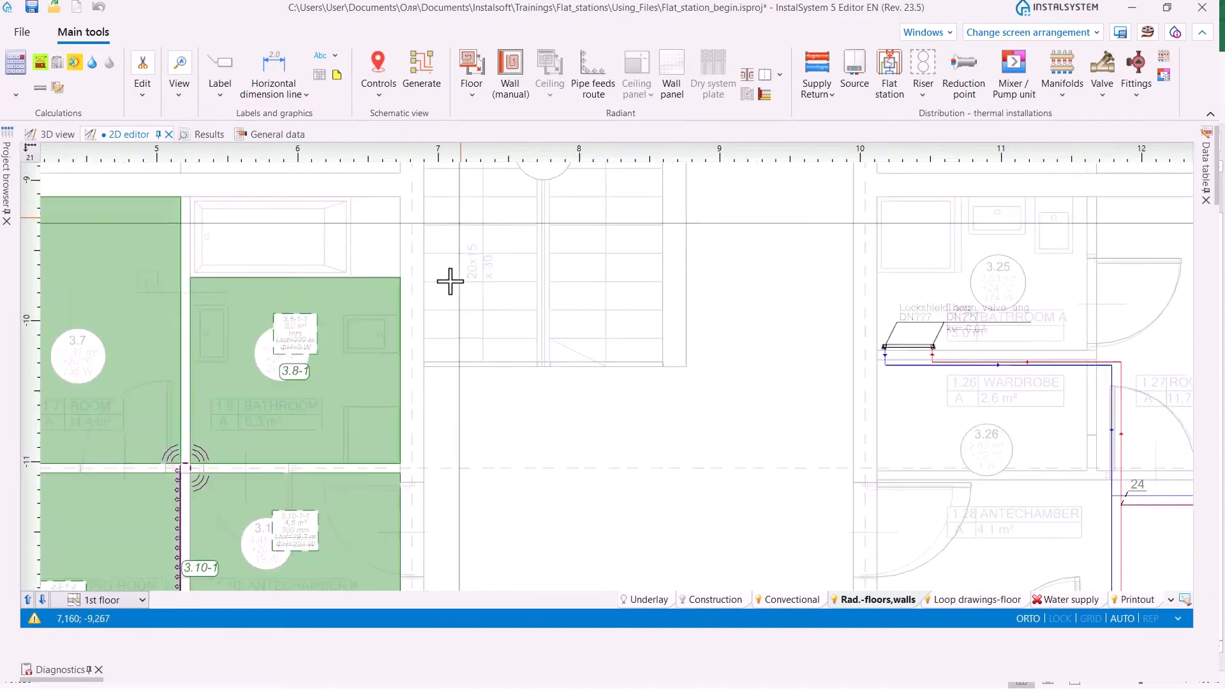
pyautogui.scroll(7, 470, 408)
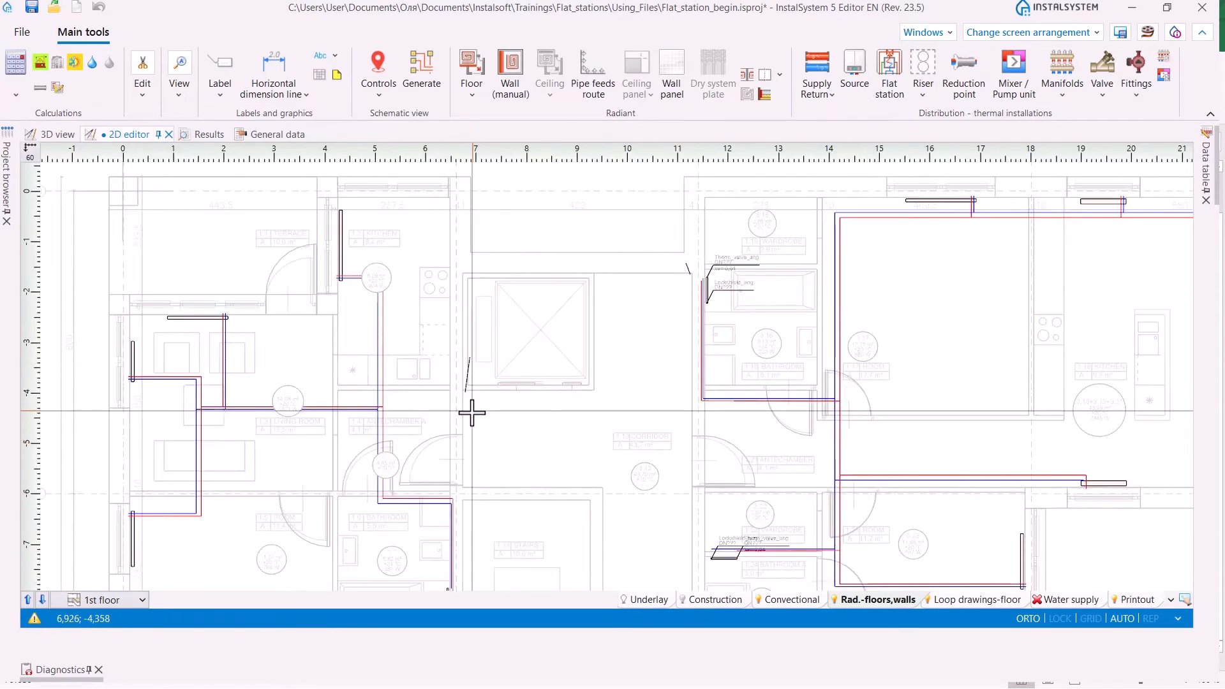
pyautogui.scroll(2, 470, 400)
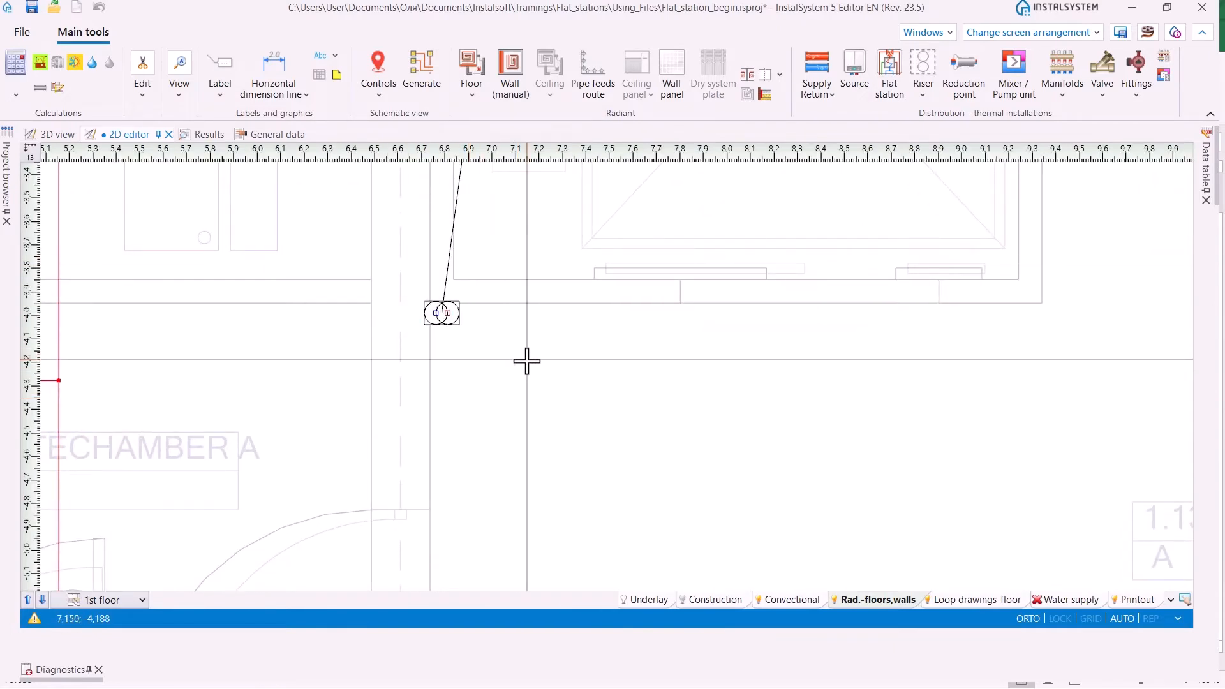
pyautogui.scroll(-9, 693, 246)
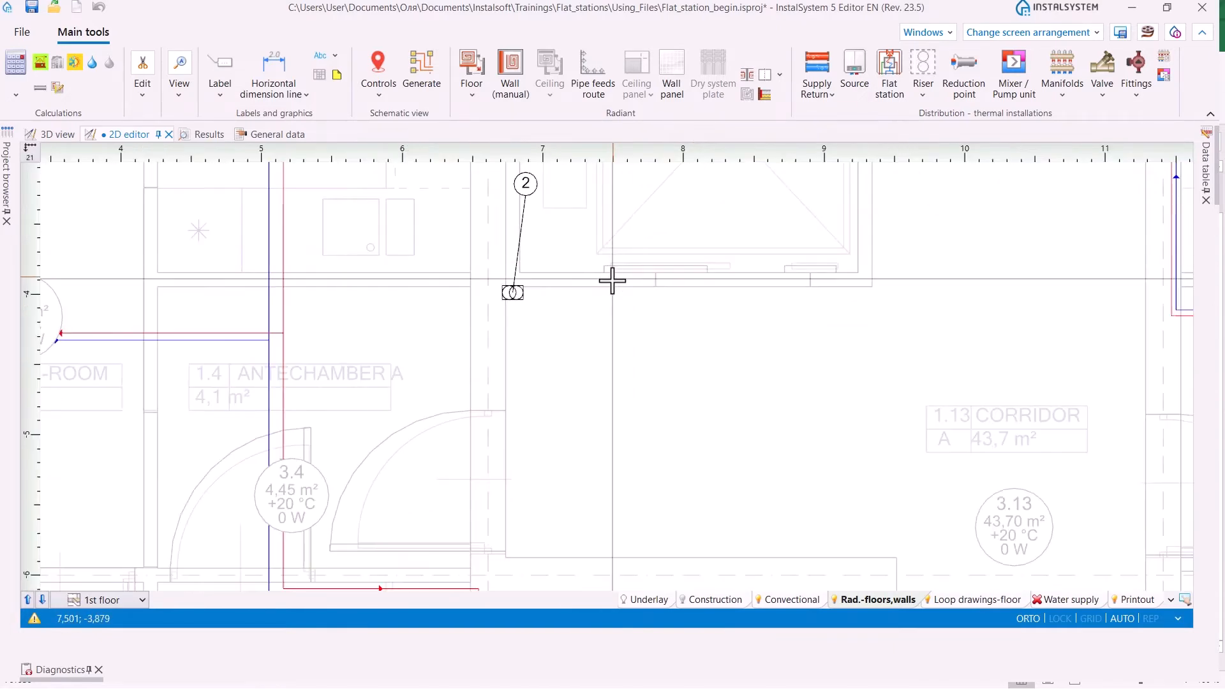
pyautogui.scroll(2, 527, 283)
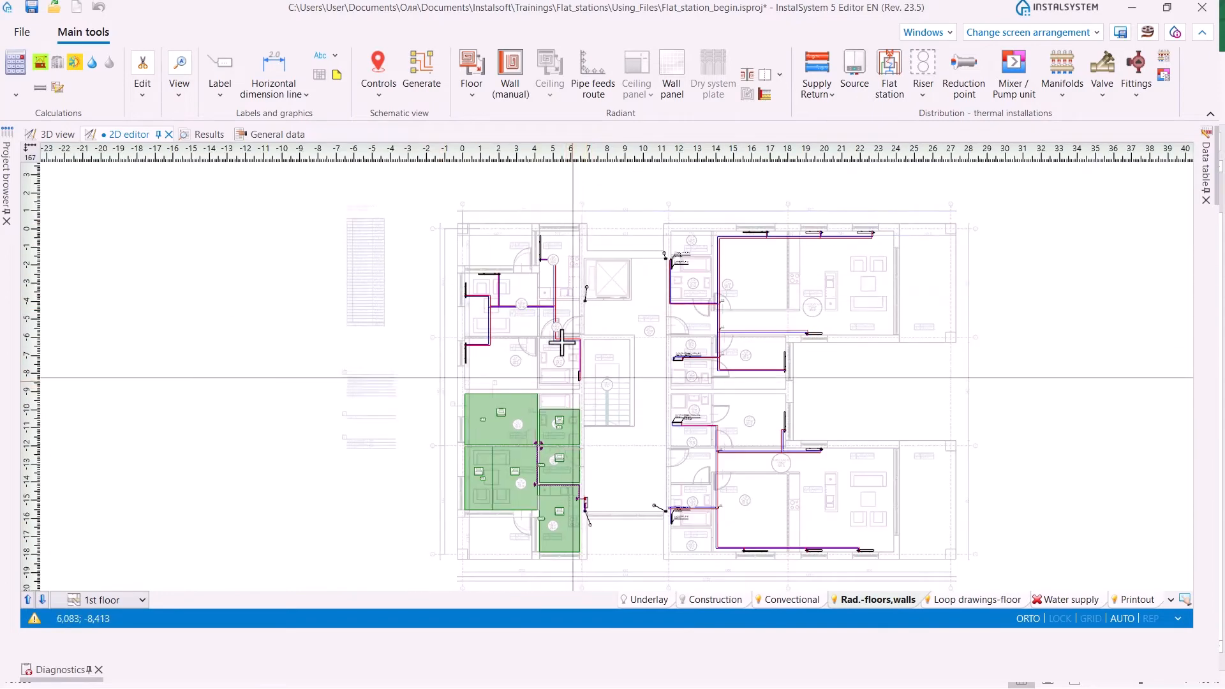
pyautogui.scroll(1, 628, 331)
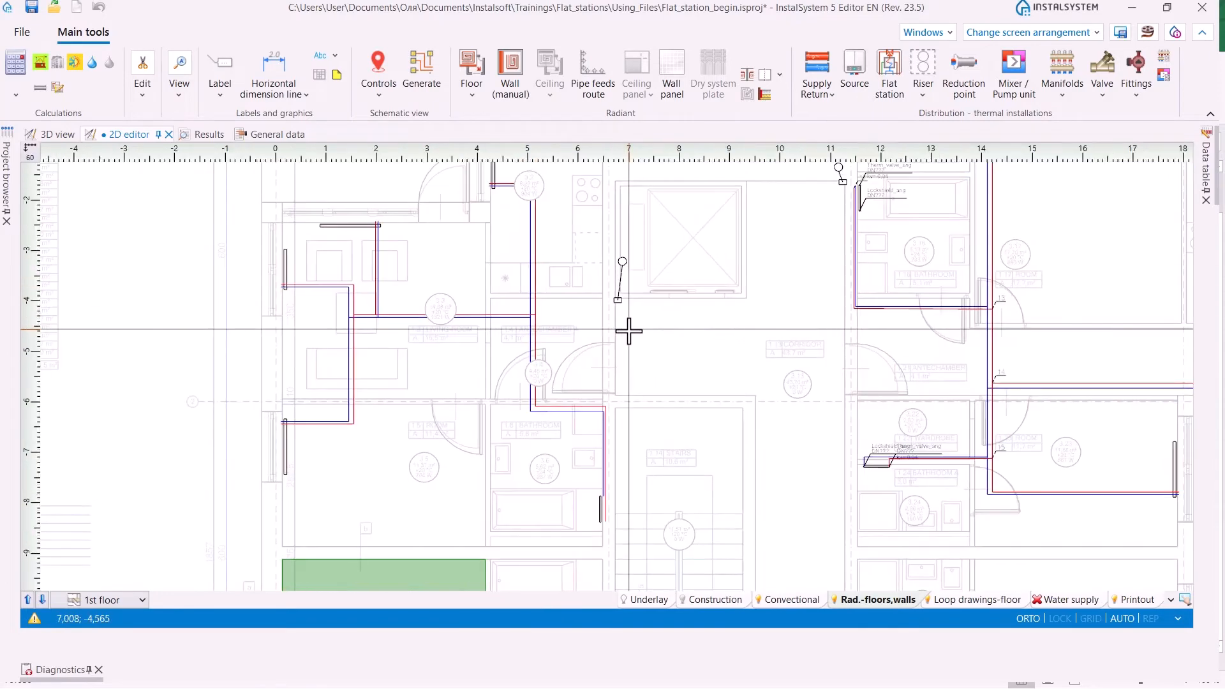
pyautogui.click(783, 600)
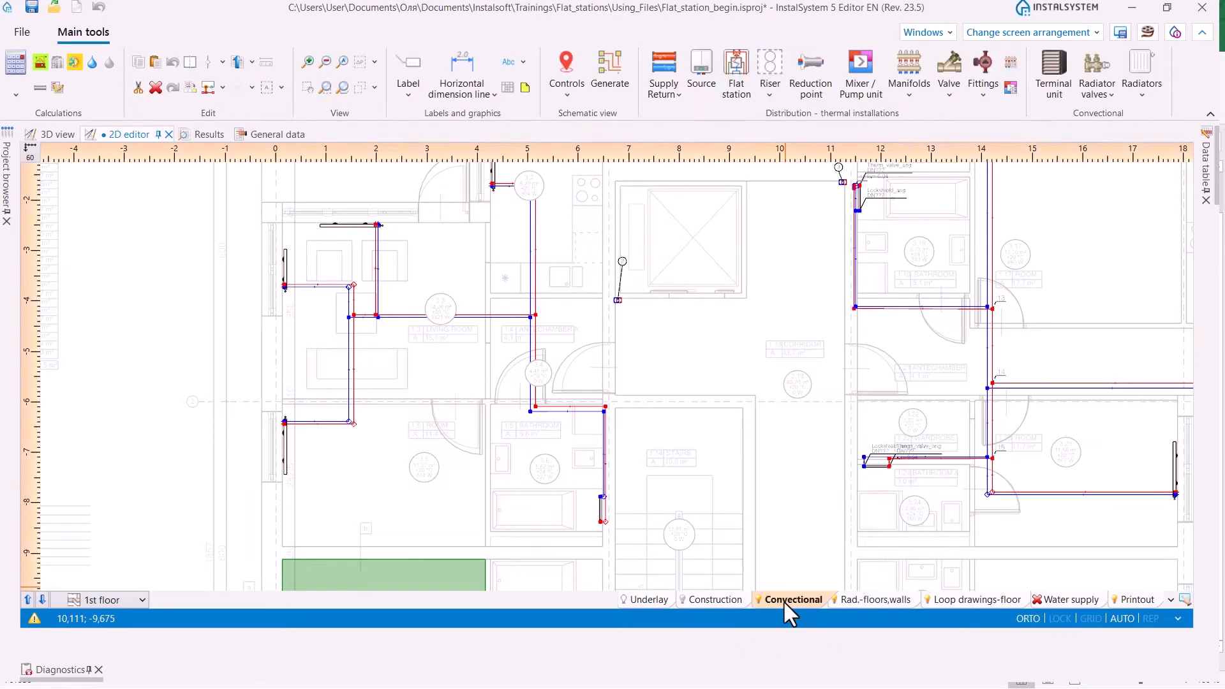
pyautogui.click(737, 95)
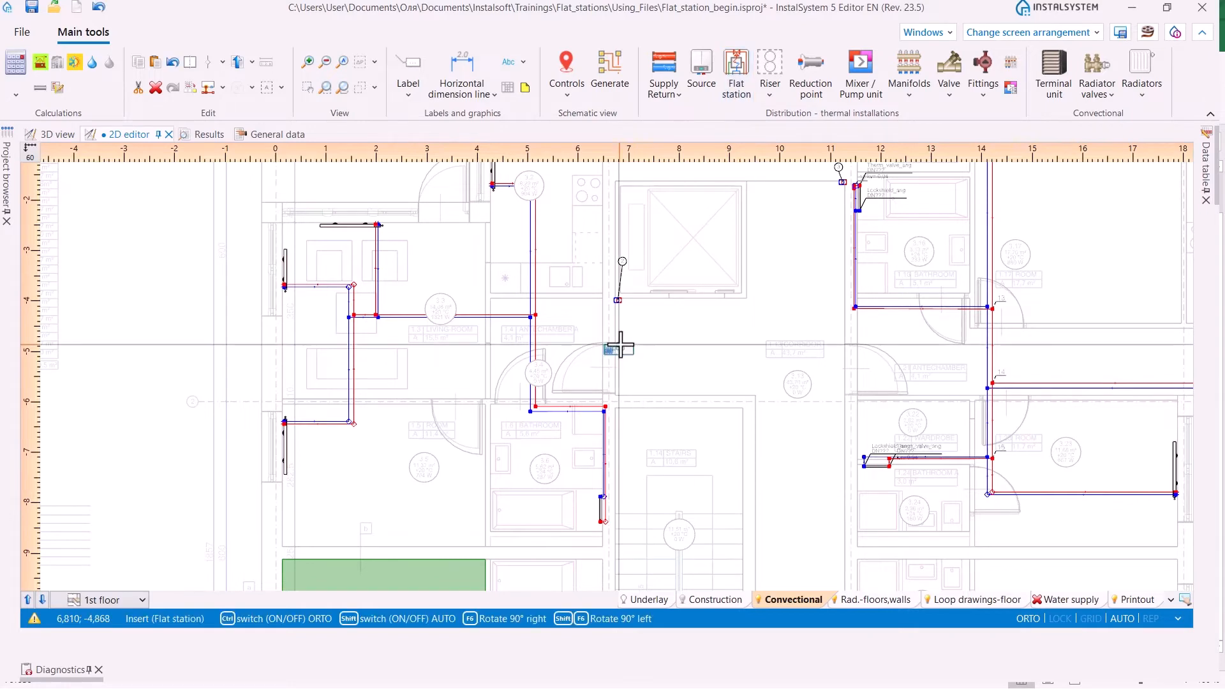
pyautogui.scroll(5, 615, 345)
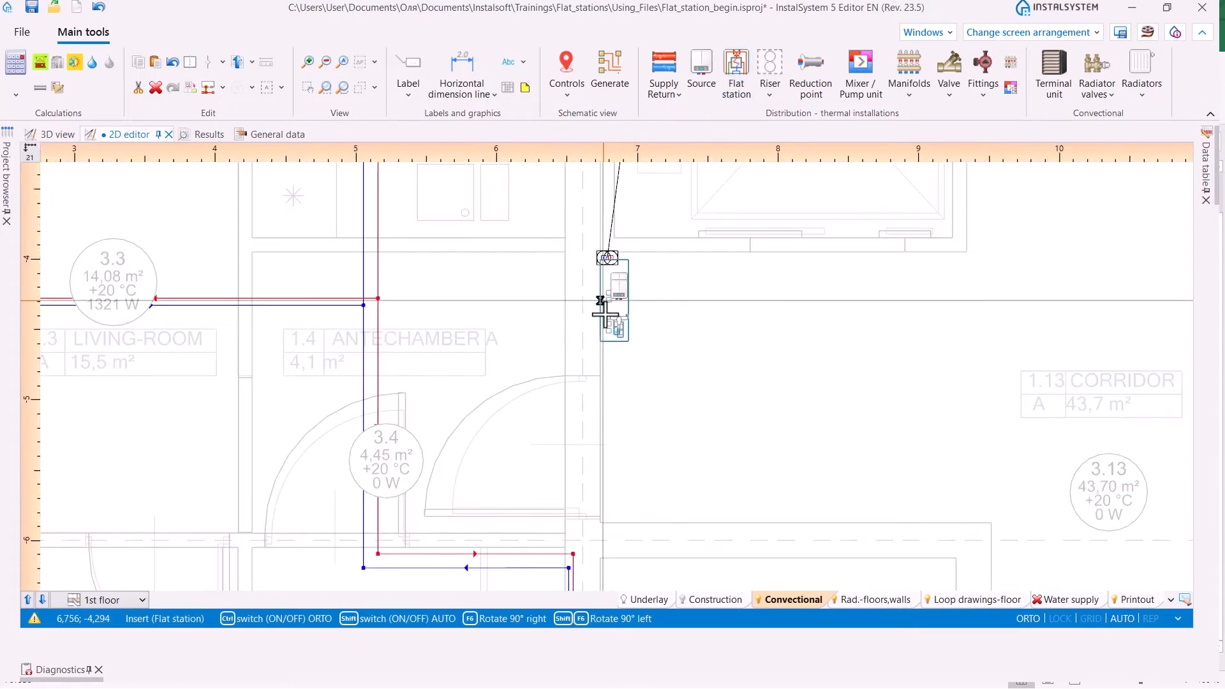
pyautogui.click(607, 325)
pyautogui.scroll(5, 649, 314)
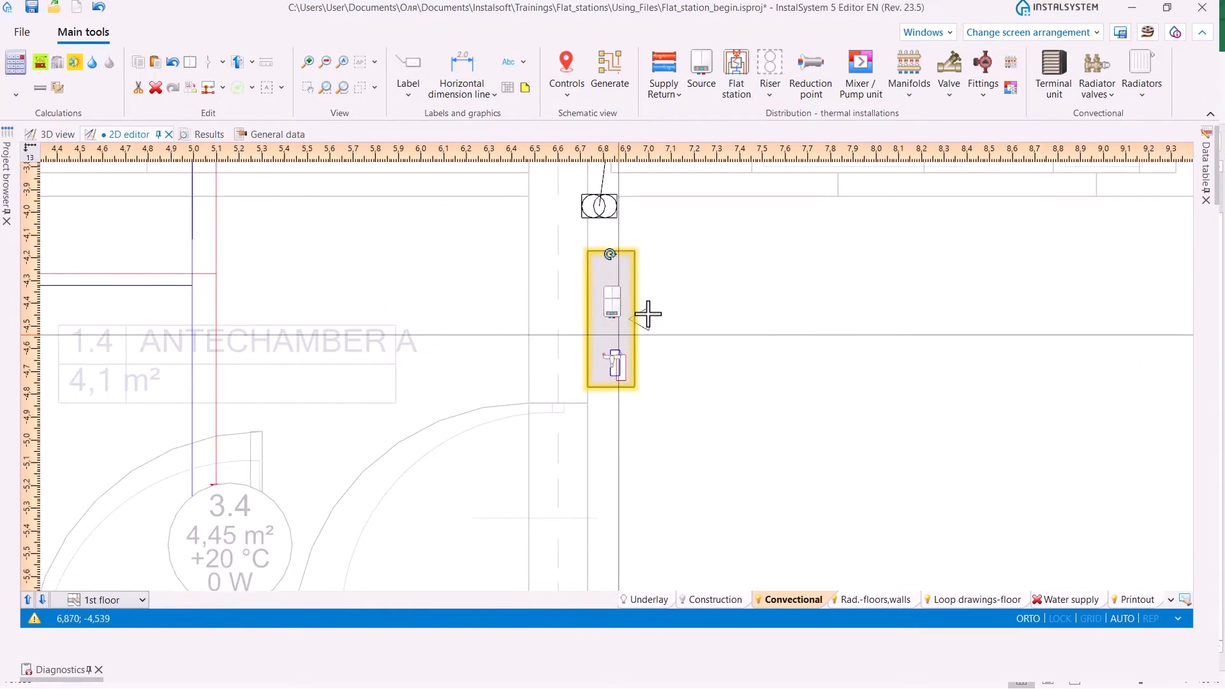
# - Set the second flat station's type to Hot water demand: 12-15 l/min from Flat stations (for radiator systems)
pyautogui.click(1212, 182)
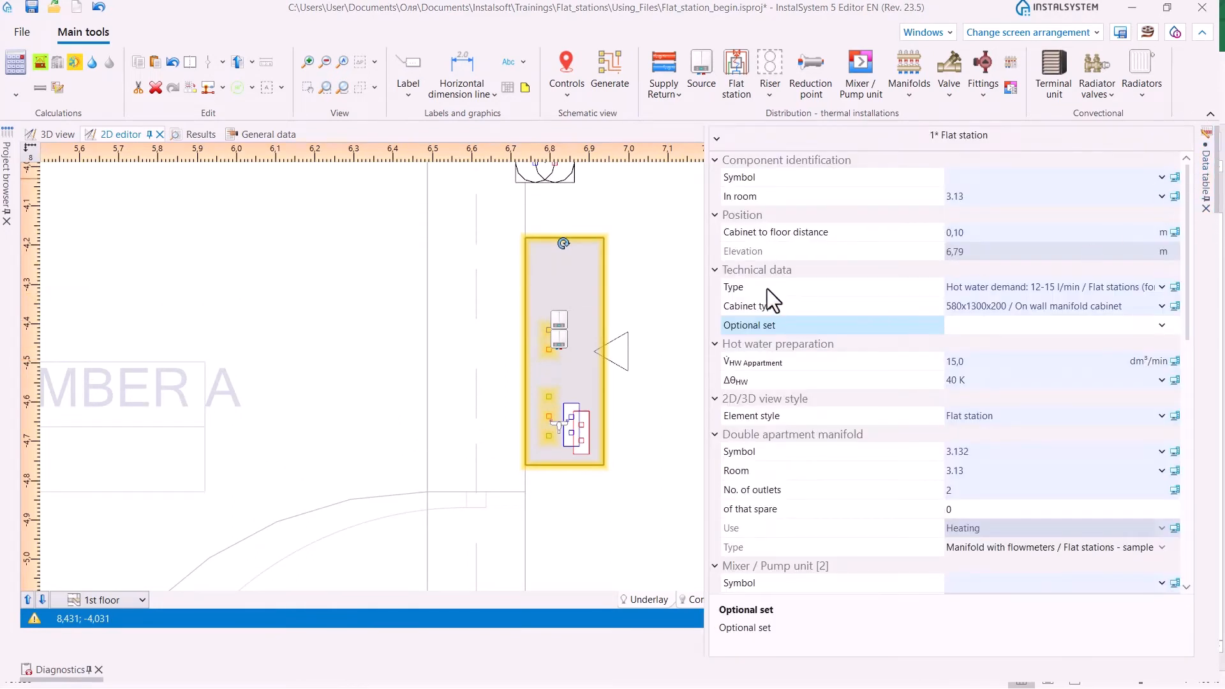
pyautogui.click(766, 288)
pyautogui.click(1158, 288)
pyautogui.click(1161, 289)
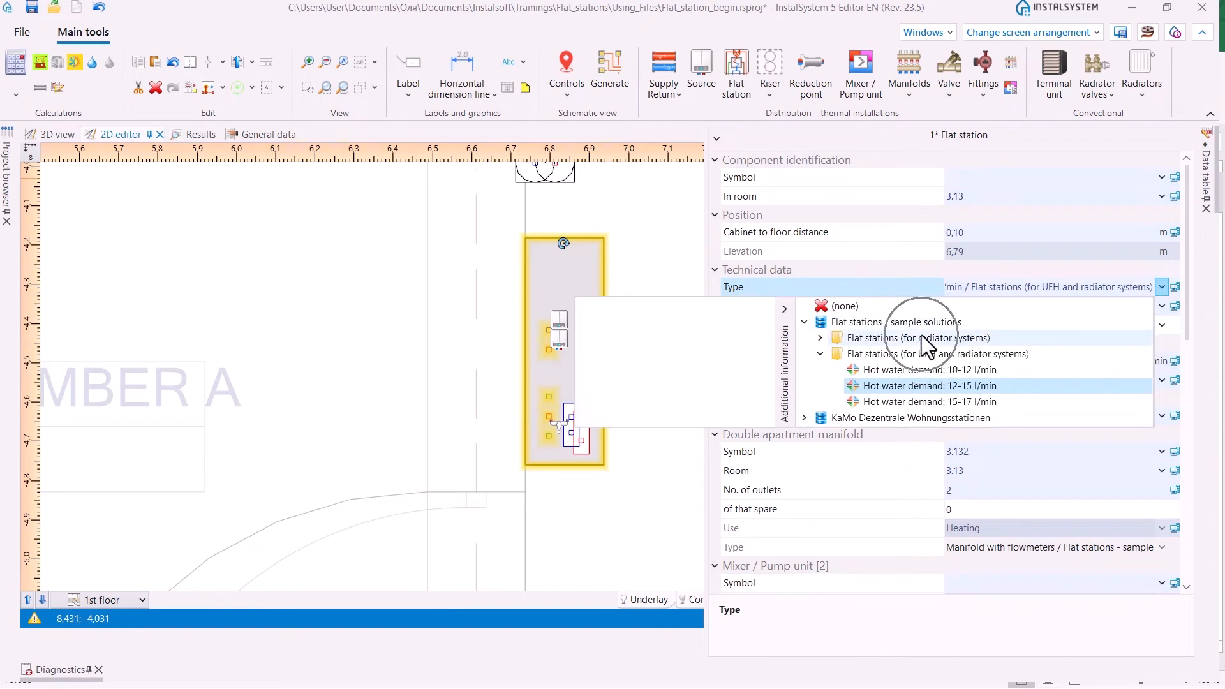
pyautogui.click(820, 339)
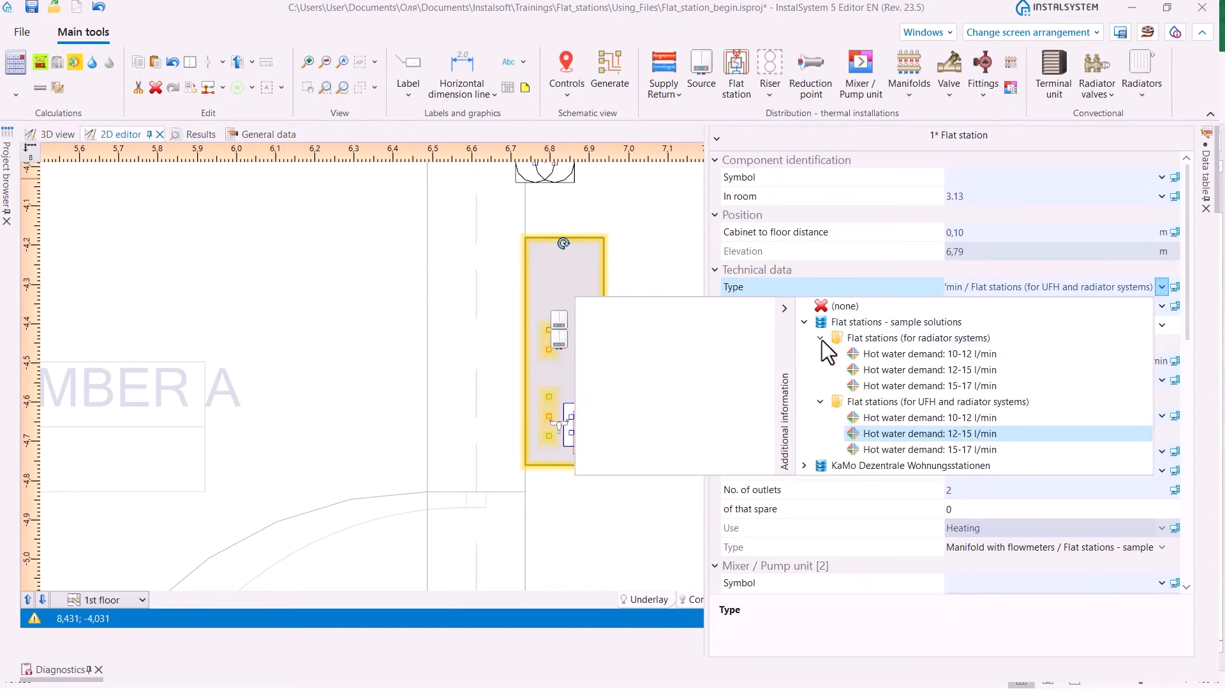
pyautogui.click(900, 369)
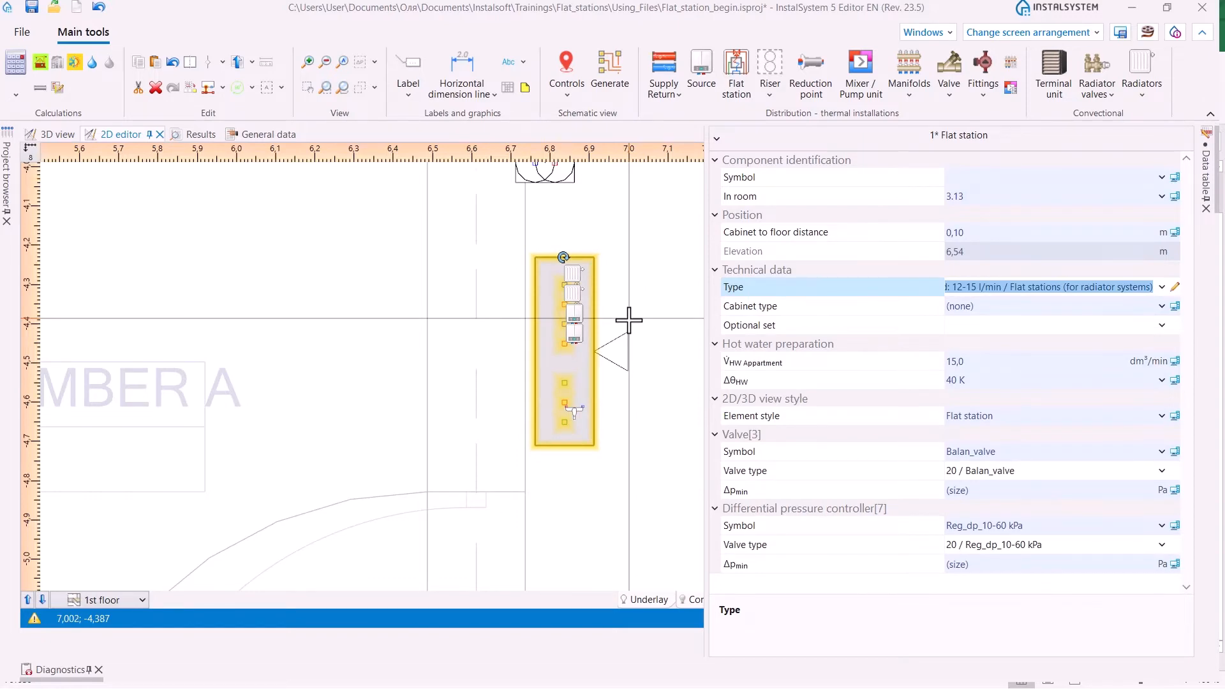
# - Rotate the second flat station 180° after examining the arrangement of its connection points
pyautogui.scroll(3, 569, 323)
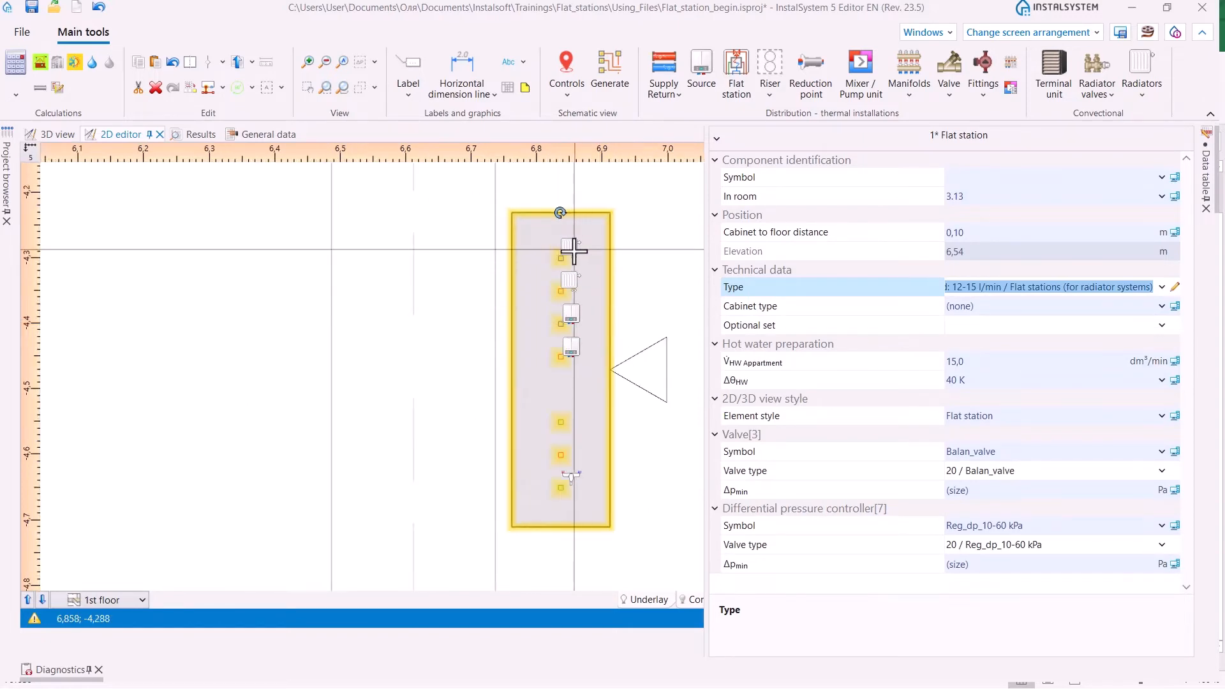
pyautogui.moveTo(566, 279)
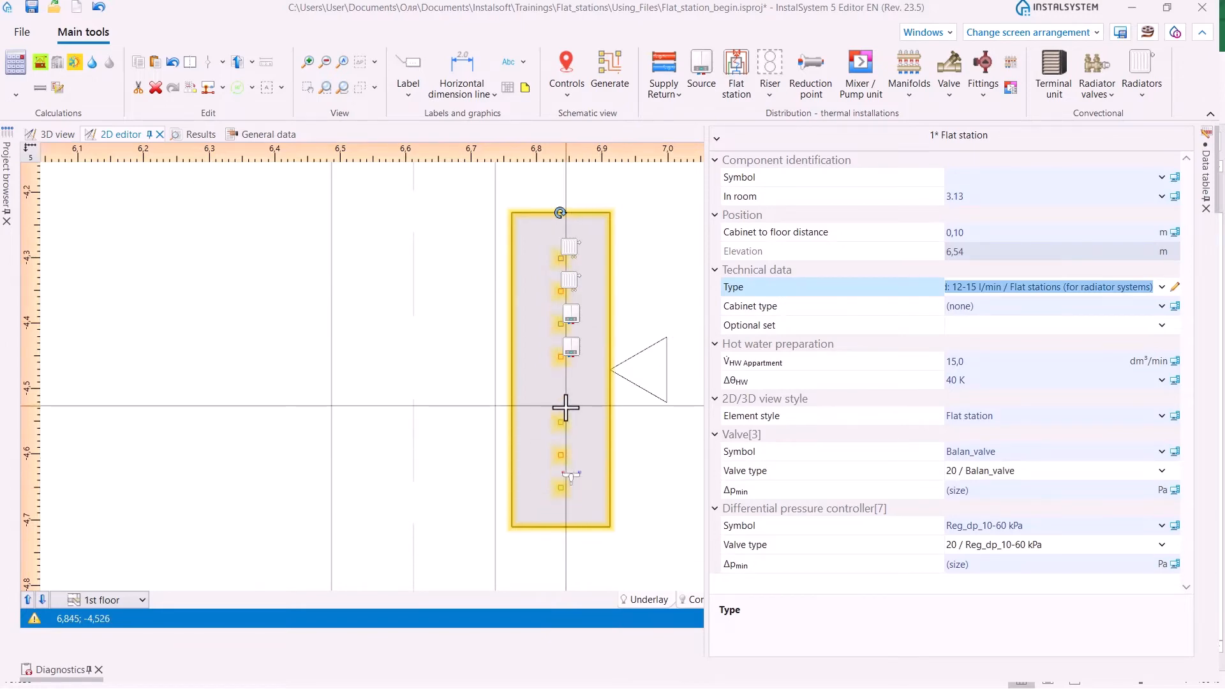
pyautogui.moveTo(488, 302); pyautogui.dragTo(463, 289, button='middle')
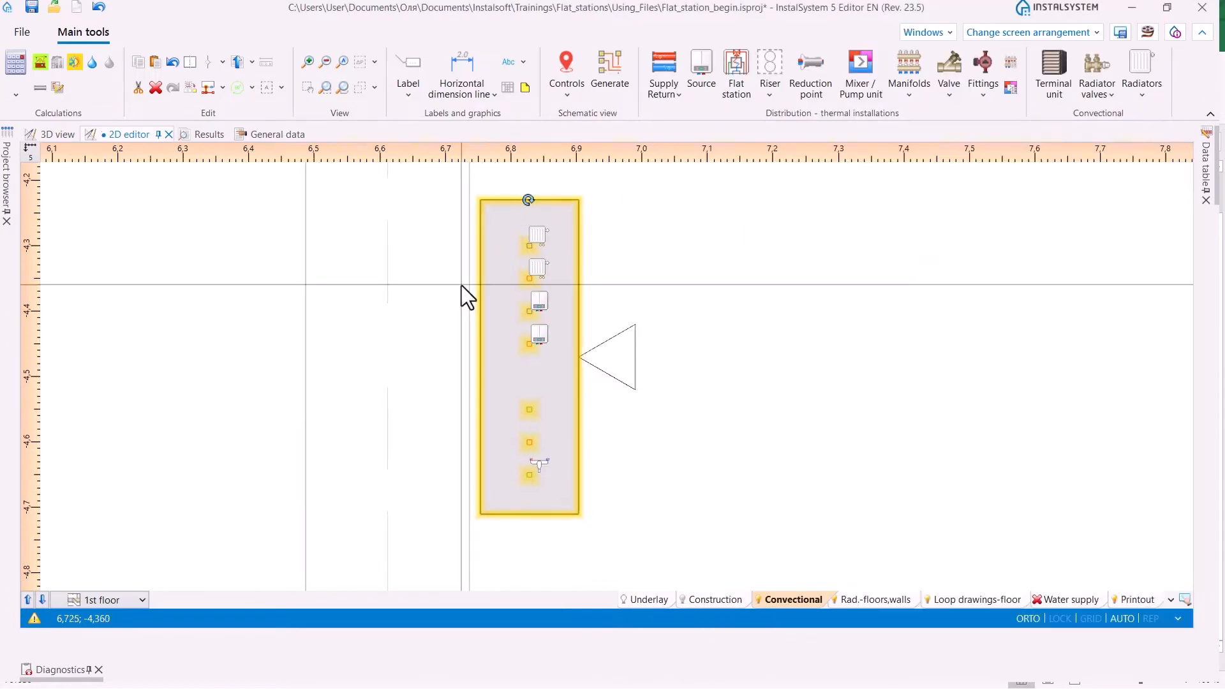
pyautogui.moveTo(529, 199); pyautogui.dragTo(566, 383)
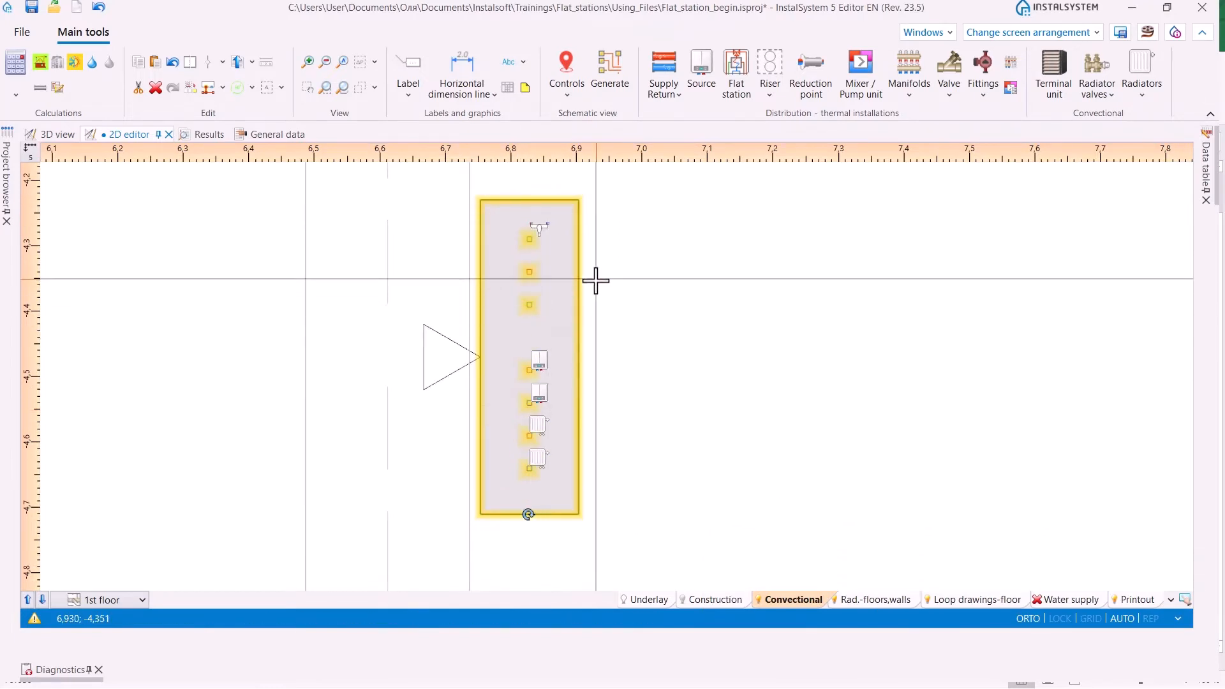
# - Connect the second flat station's primary supply and return connection points to riser 2 with a pipe-run pair
pyautogui.click(670, 79)
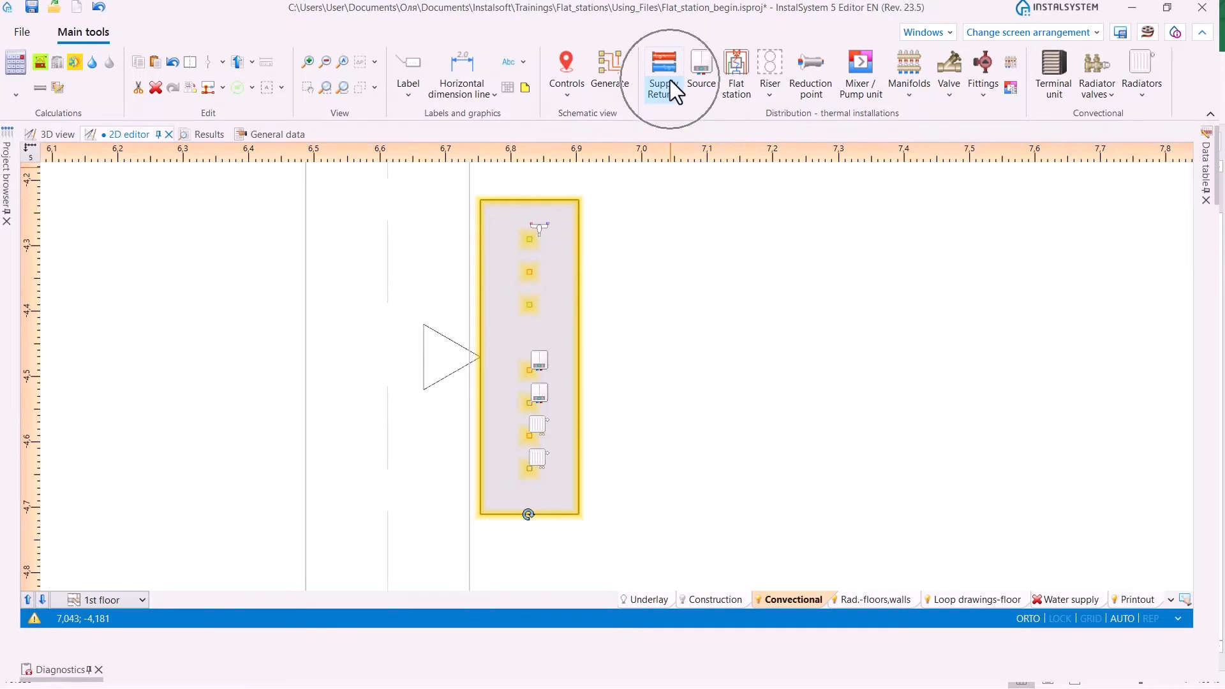
pyautogui.click(534, 381)
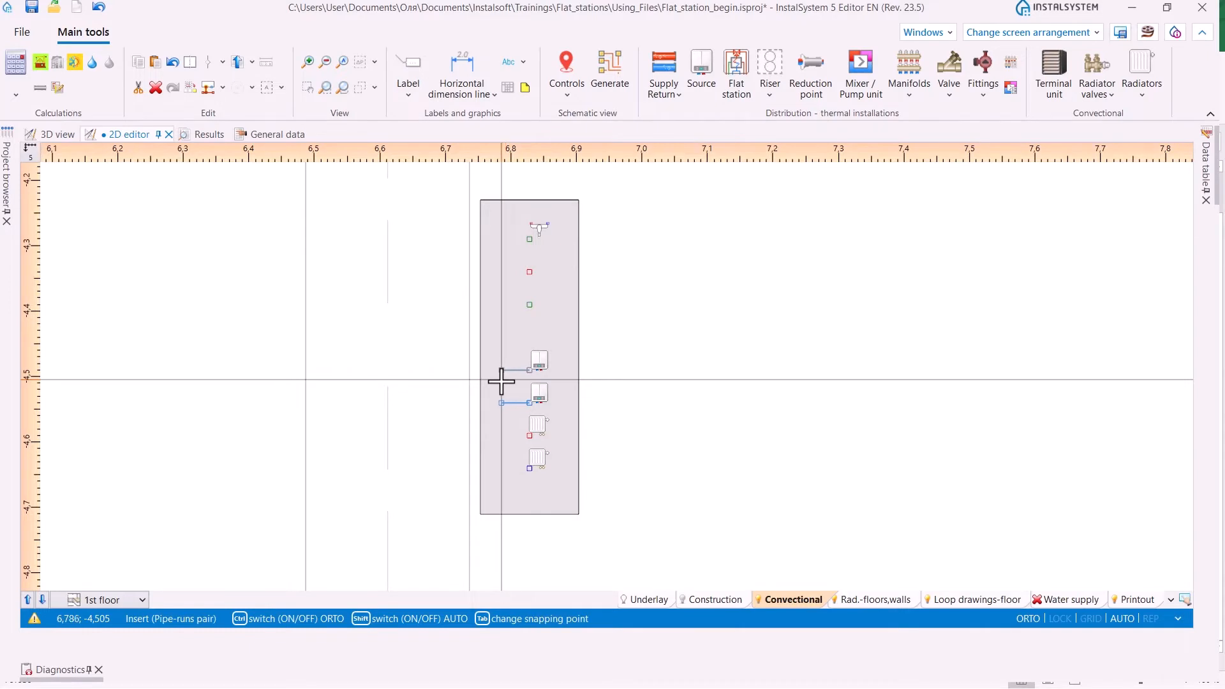
pyautogui.scroll(-2, 527, 281)
pyautogui.moveTo(517, 204); pyautogui.dragTo(493, 374, button='middle')
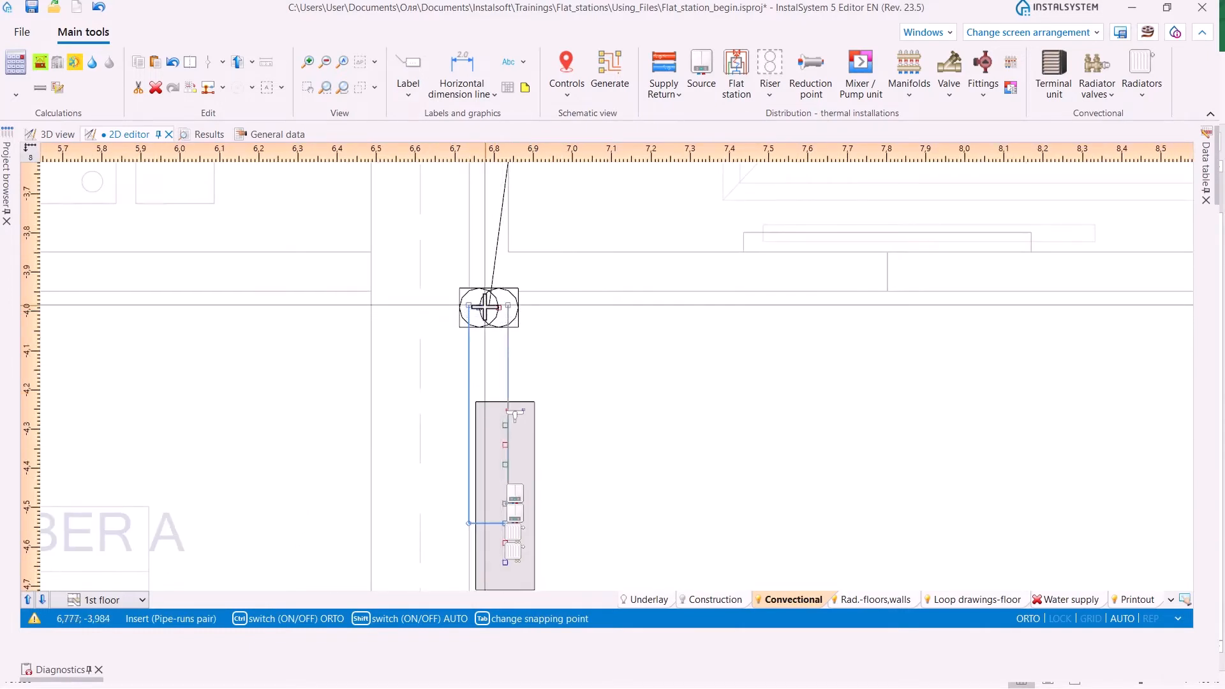
pyautogui.click(485, 307)
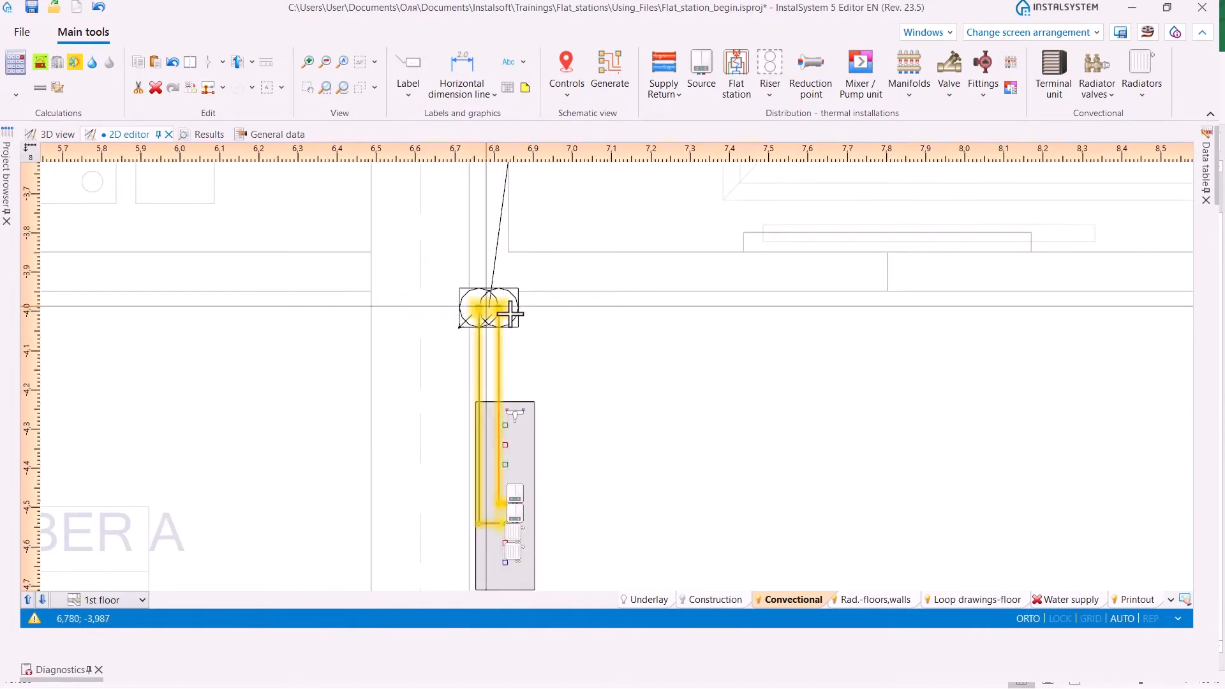
# - Run a supply and return pipe pair from the second flat station's heating outlets to the radiator pipes in antechamber 3.4
pyautogui.scroll(-2, 630, 324)
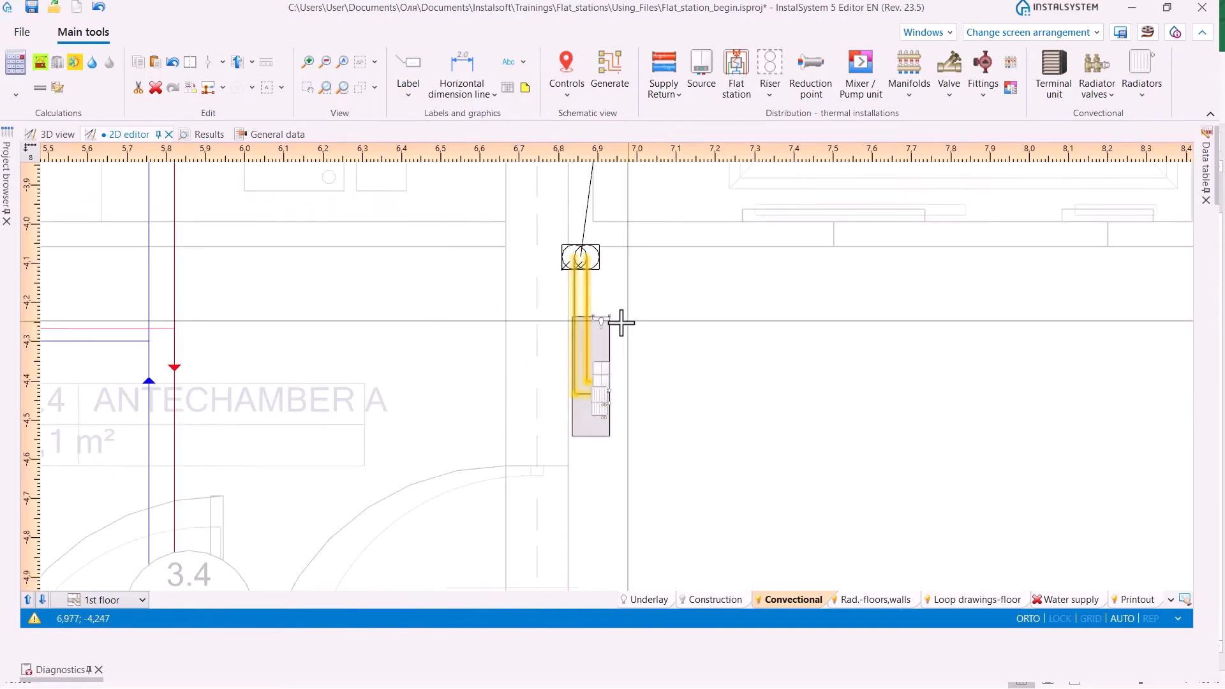
pyautogui.click(671, 74)
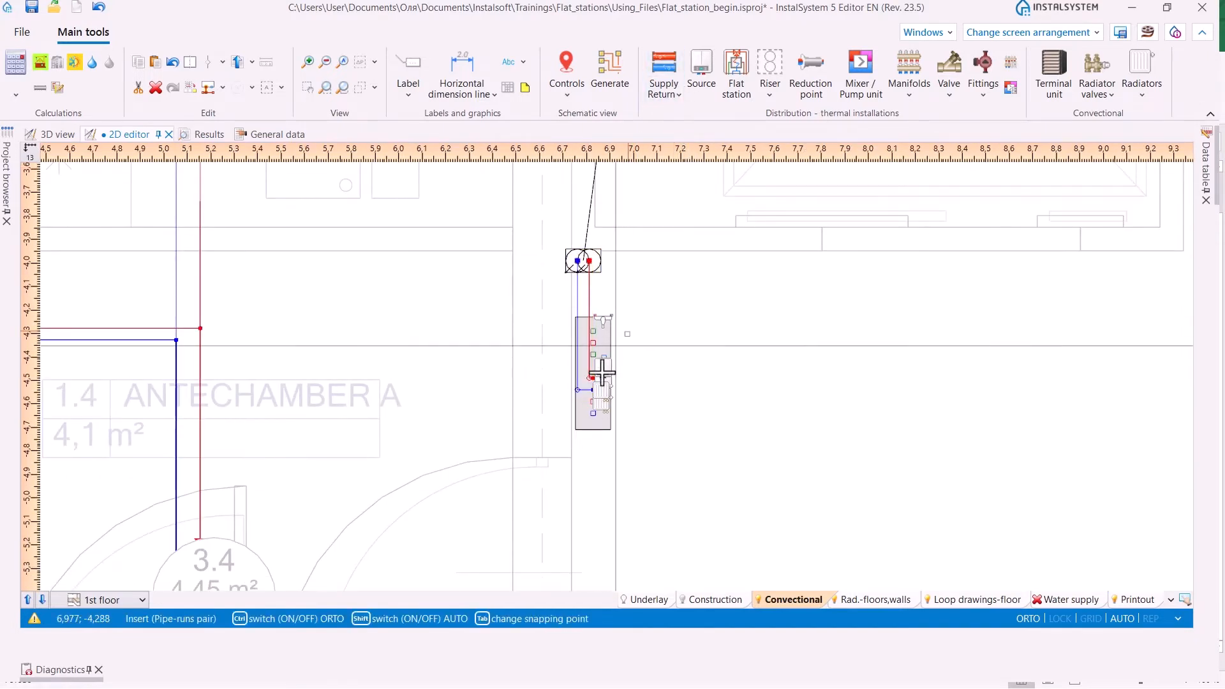
pyautogui.click(592, 408)
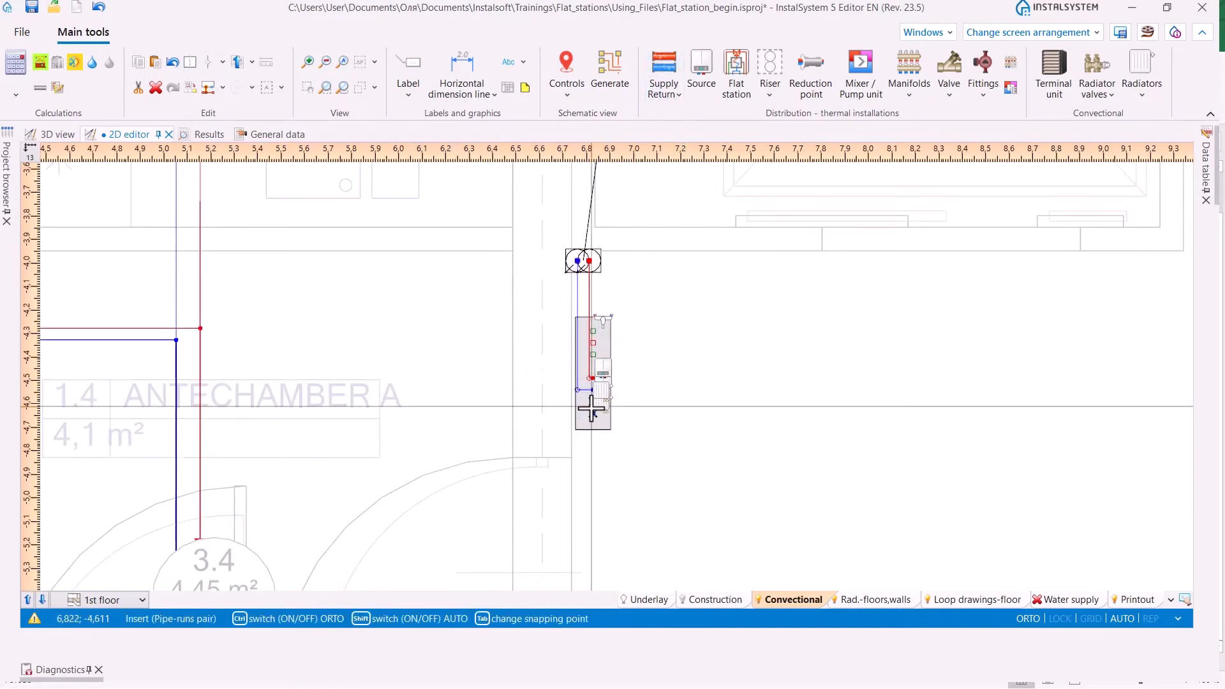
pyautogui.click(180, 423)
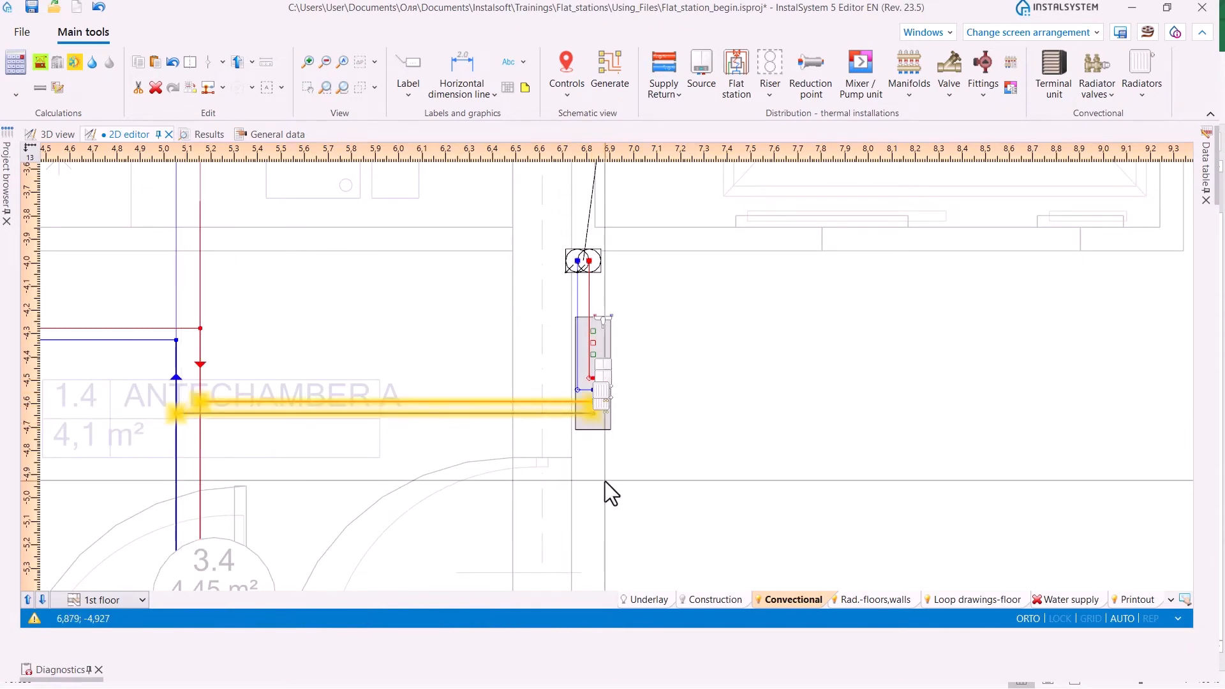
pyautogui.scroll(-8, 604, 481)
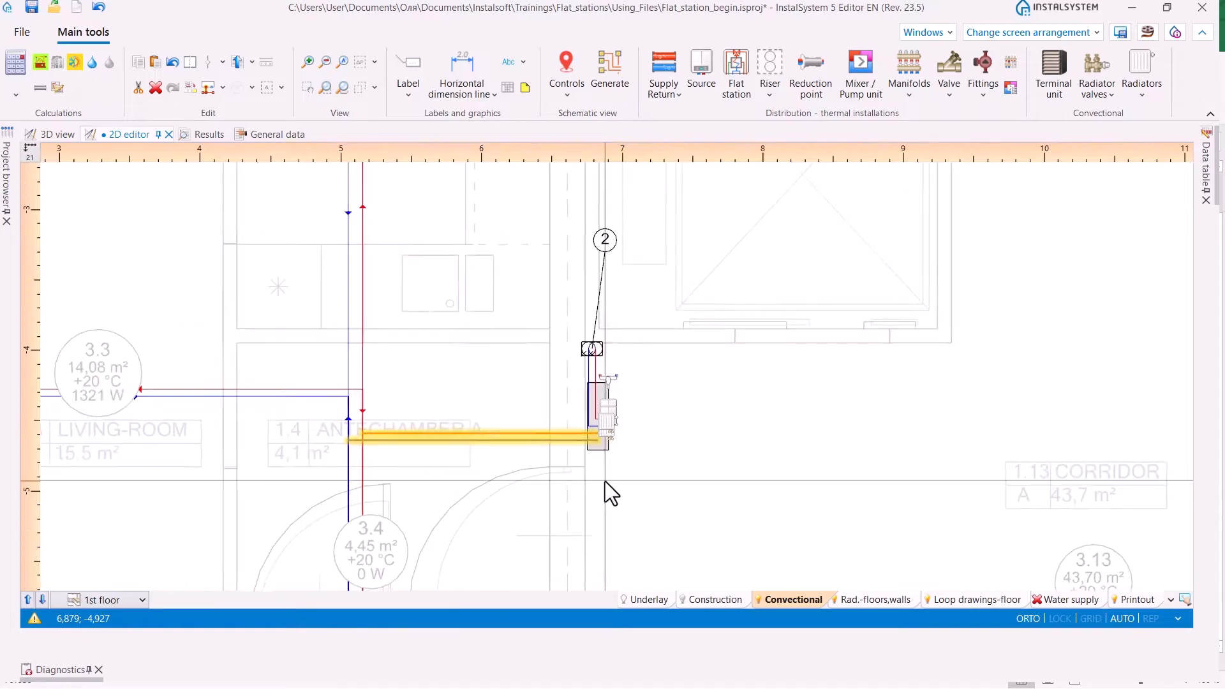
pyautogui.scroll(3, 737, 414)
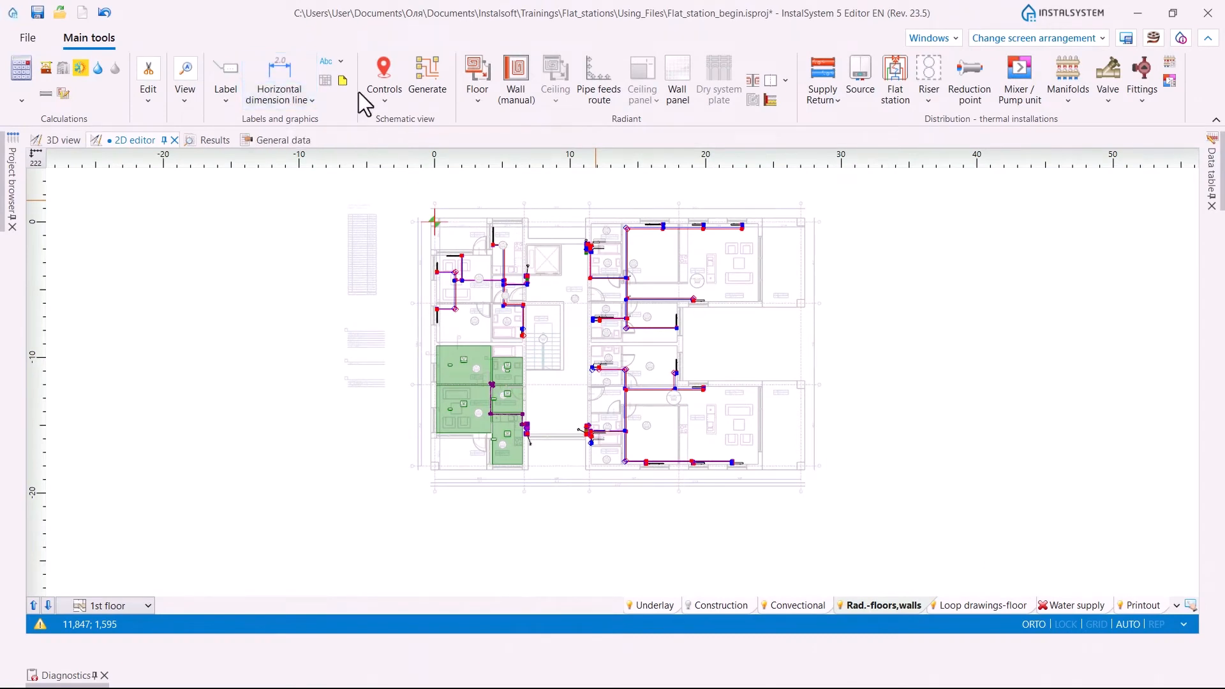
# - Calculate the thermal systems and examine the results for the flat station beside antechamber 3.4
pyautogui.click(81, 67)
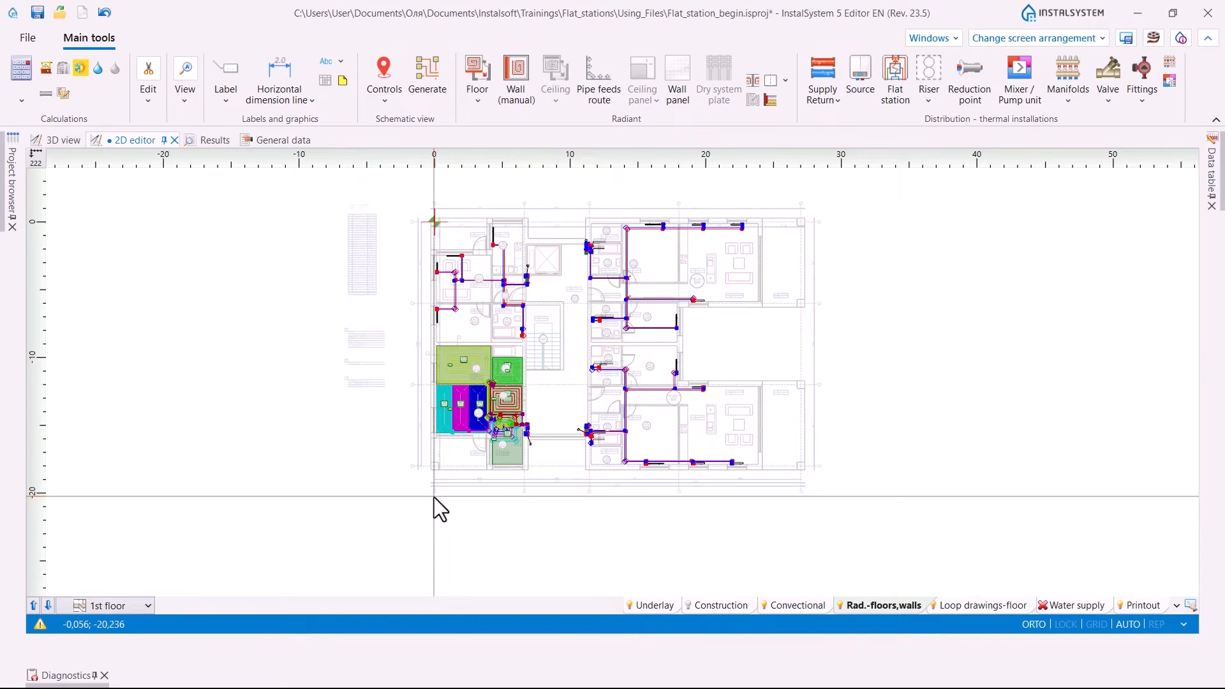
pyautogui.click(80, 70)
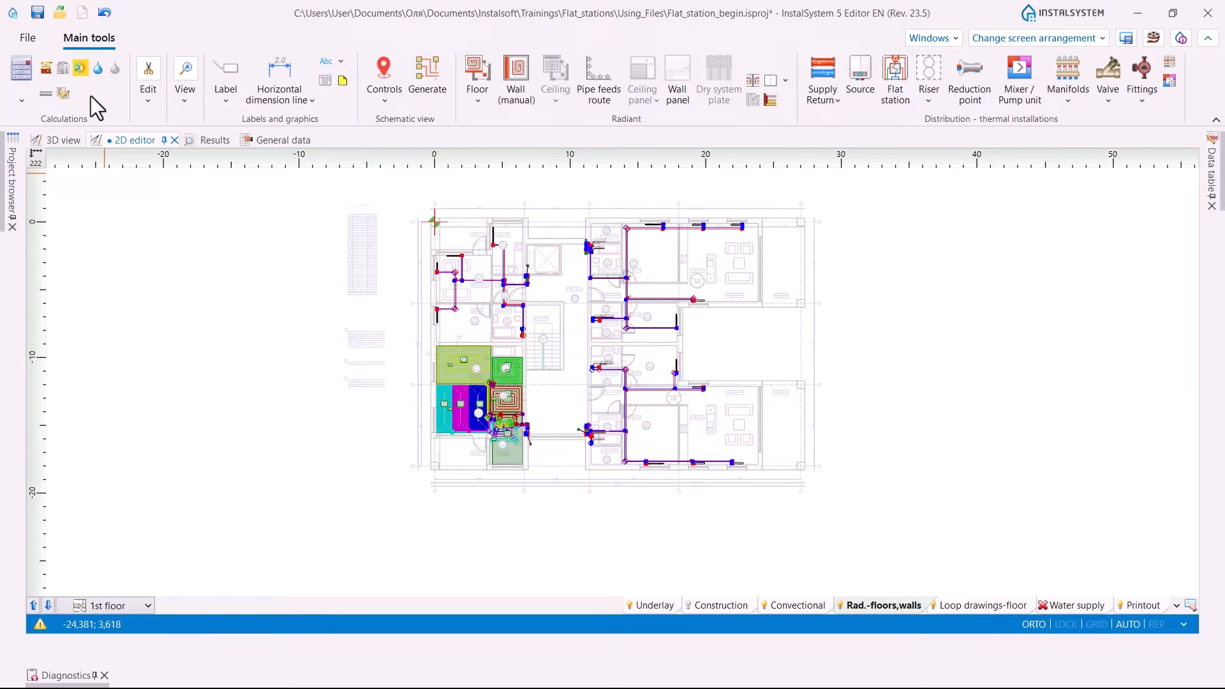
pyautogui.scroll(10, 533, 248)
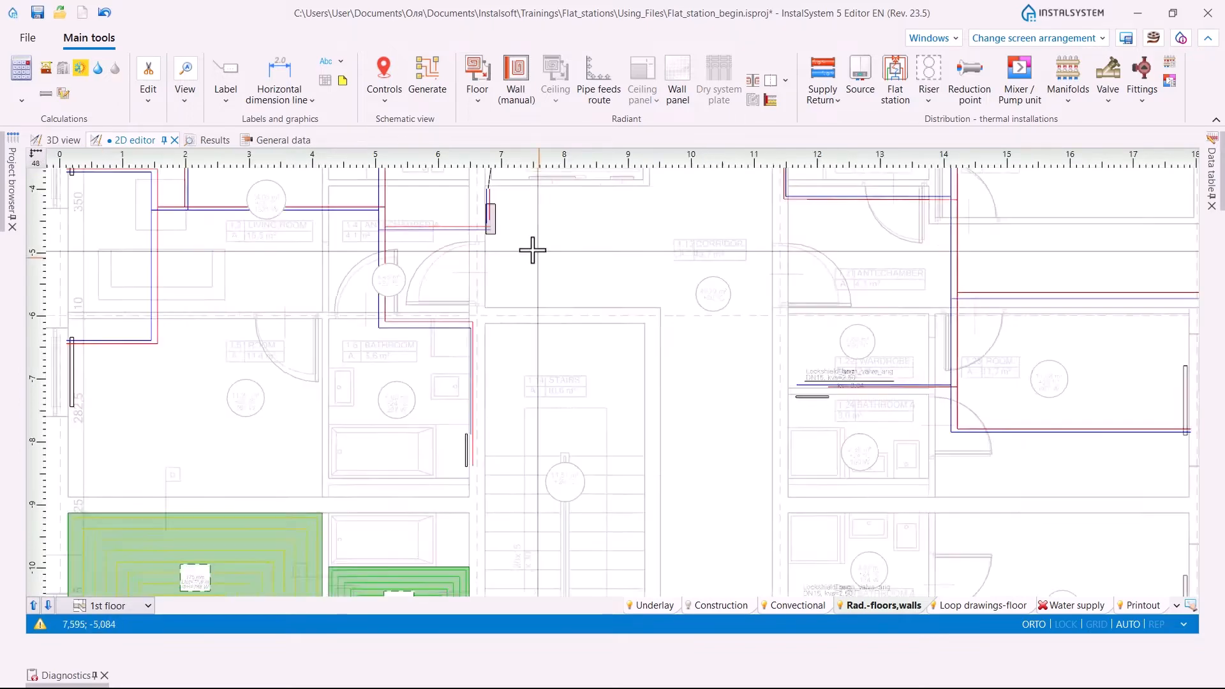
pyautogui.scroll(2, 425, 328)
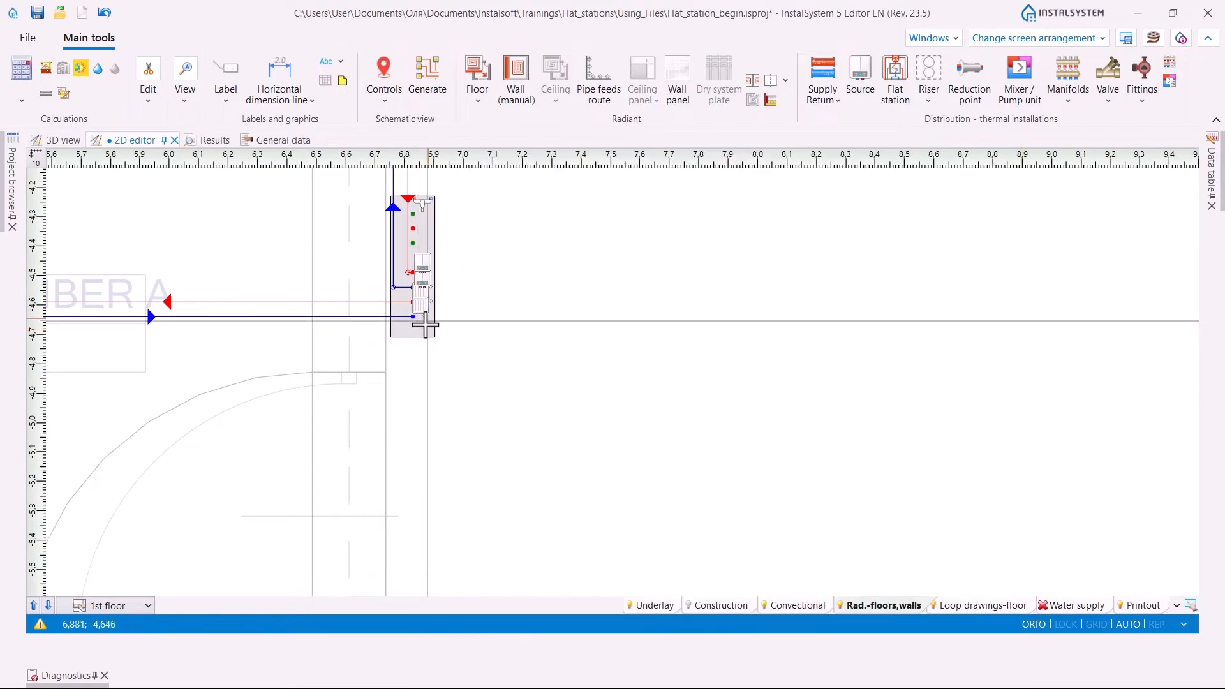
pyautogui.moveTo(425, 326)
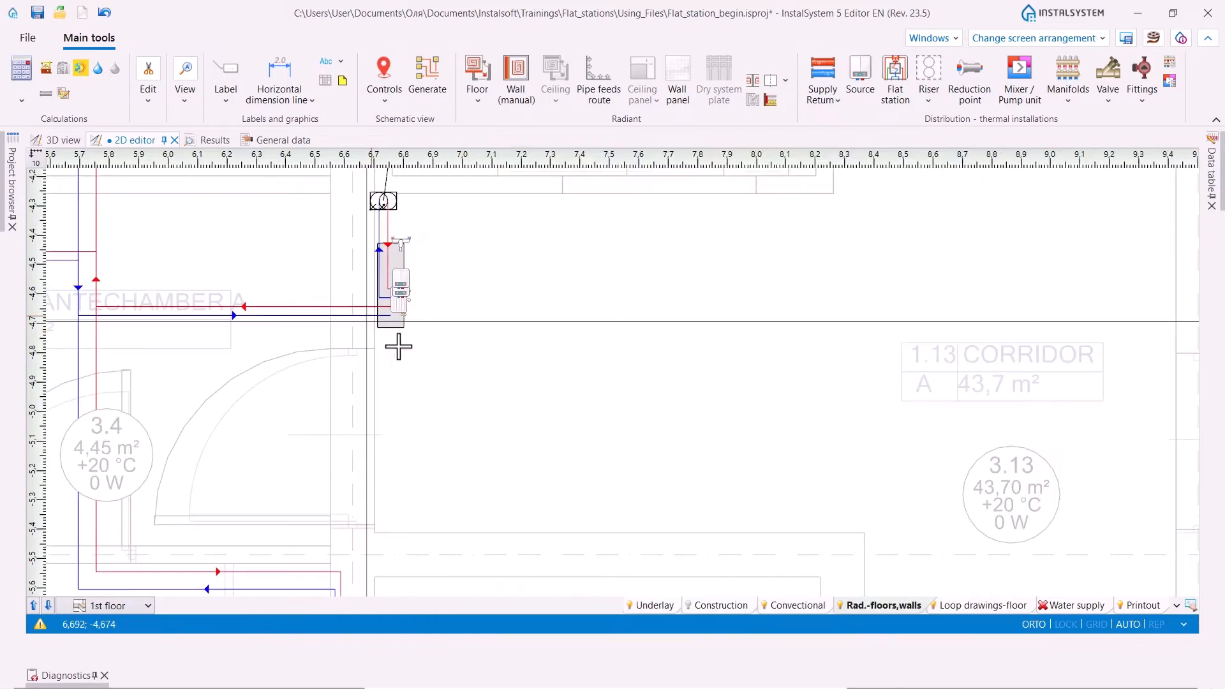
# - Examine the calculation results of the flat station at riser 1, including its mixer / pump unit, balancing valve and differential pressure controller
pyautogui.moveTo(401, 404); pyautogui.dragTo(388, 203, button='middle')
pyautogui.moveTo(450, 504)
pyautogui.mouseDown(button='middle')
pyautogui.moveTo(420, 276)
pyautogui.moveTo(463, 325)
pyautogui.mouseUp(button='middle')
pyautogui.scroll(-5, 457, 348)
pyautogui.moveTo(421, 469); pyautogui.dragTo(476, 271, button='middle')
pyautogui.moveTo(473, 526); pyautogui.dragTo(475, 302, button='middle')
pyautogui.moveTo(500, 468); pyautogui.dragTo(457, 334, button='middle')
pyautogui.moveTo(449, 539); pyautogui.dragTo(418, 416, button='middle')
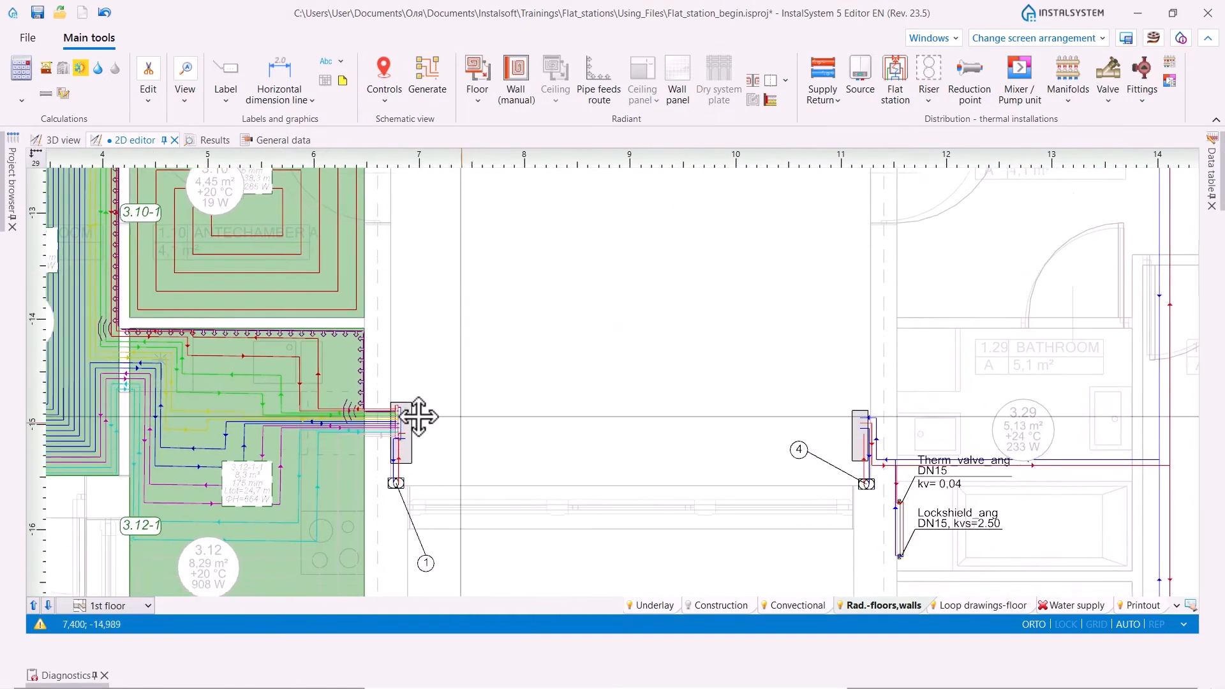
pyautogui.scroll(3, 419, 415)
pyautogui.moveTo(414, 507); pyautogui.dragTo(399, 349, button='middle')
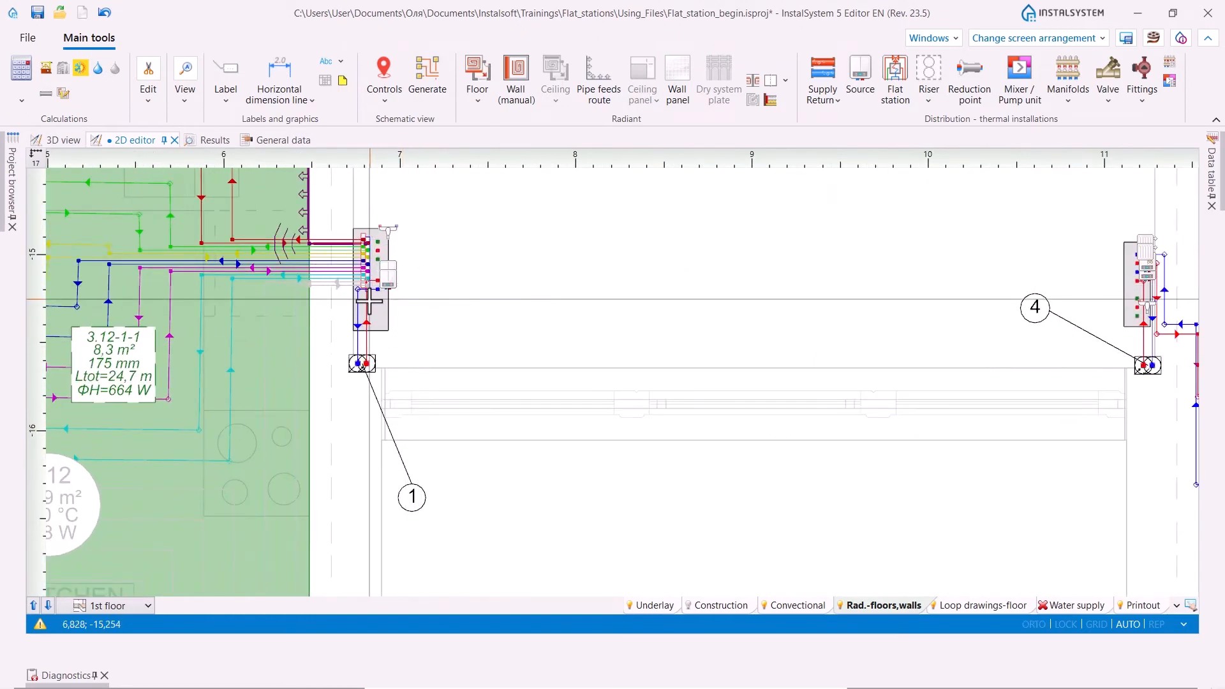
pyautogui.moveTo(373, 306)
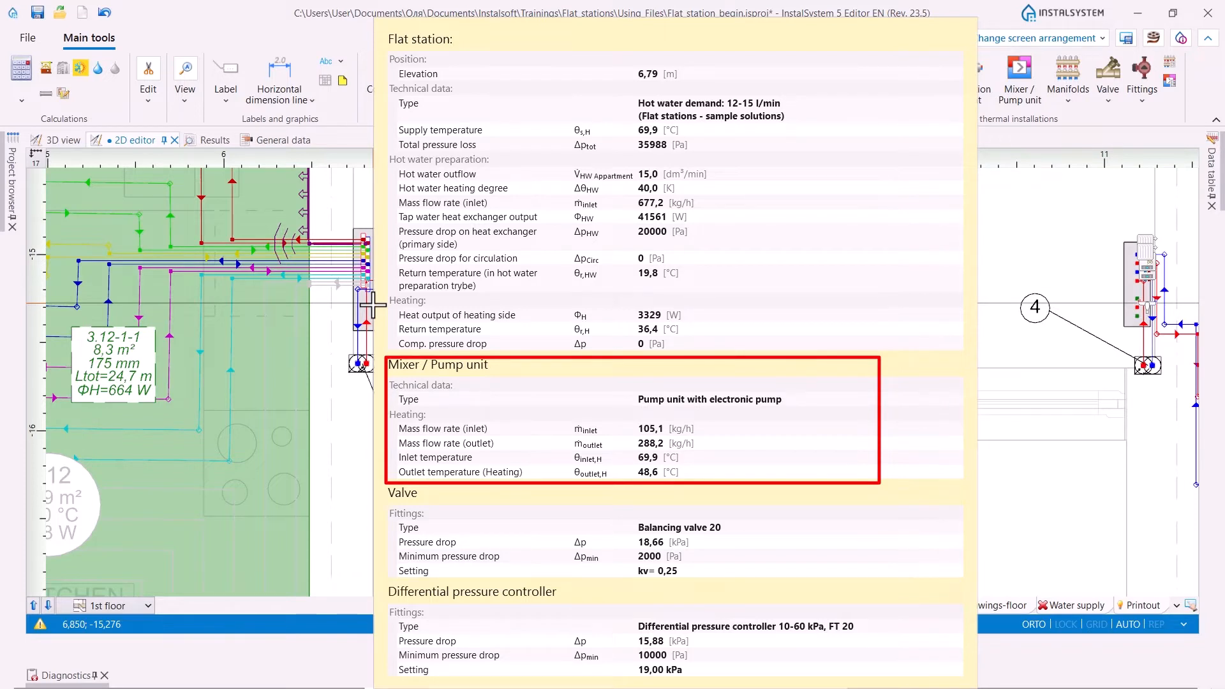
# - In the general data for thermal flat stations, define the hot water outflow as Acc. to calc. of the module: Water supply systems
pyautogui.scroll(-1, 438, 386)
pyautogui.moveTo(435, 294)
pyautogui.mouseDown(button='middle')
pyautogui.moveTo(418, 363)
pyautogui.moveTo(432, 374)
pyautogui.moveTo(406, 439)
pyautogui.mouseUp(button='middle')
pyautogui.scroll(-1, 418, 364)
pyautogui.moveTo(457, 328); pyautogui.dragTo(457, 349, button='middle')
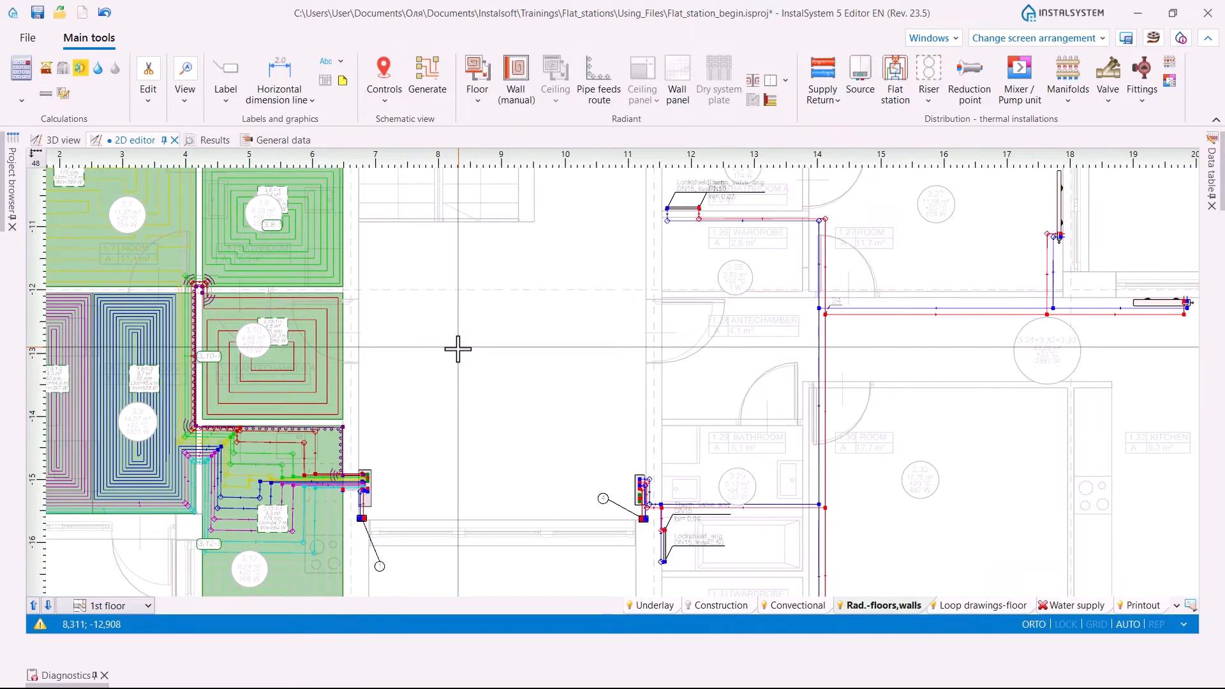
pyautogui.scroll(-1, 458, 349)
pyautogui.moveTo(488, 317); pyautogui.dragTo(473, 332, button='middle')
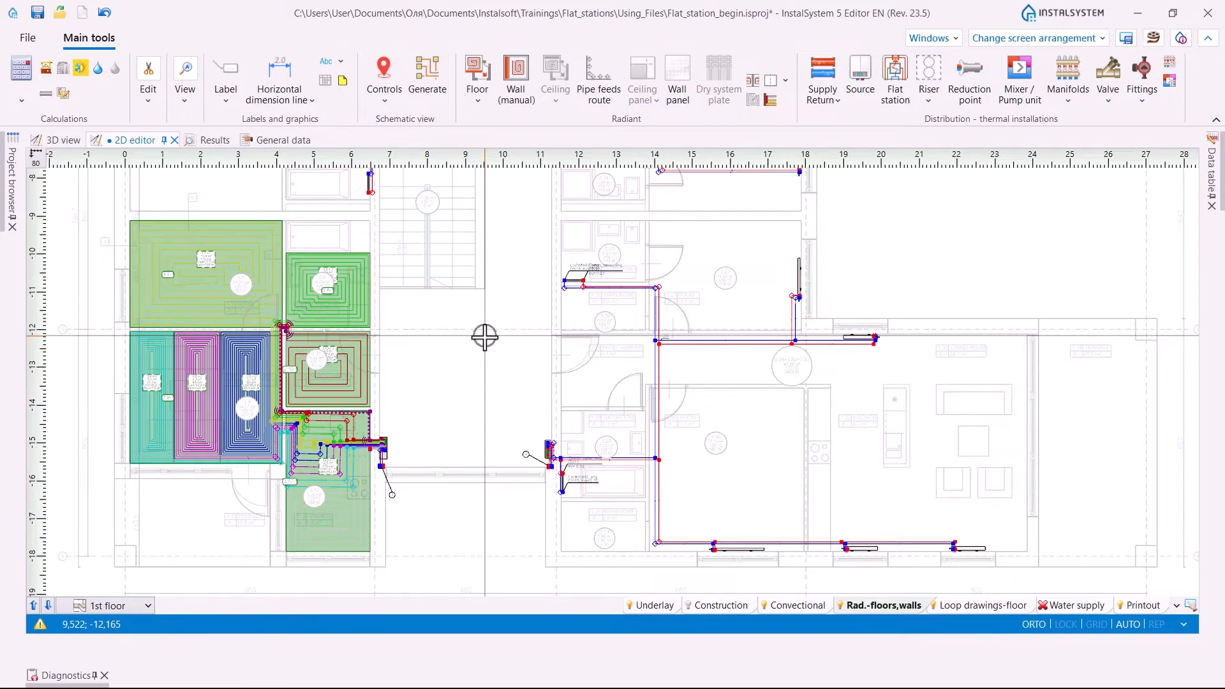
pyautogui.click(278, 141)
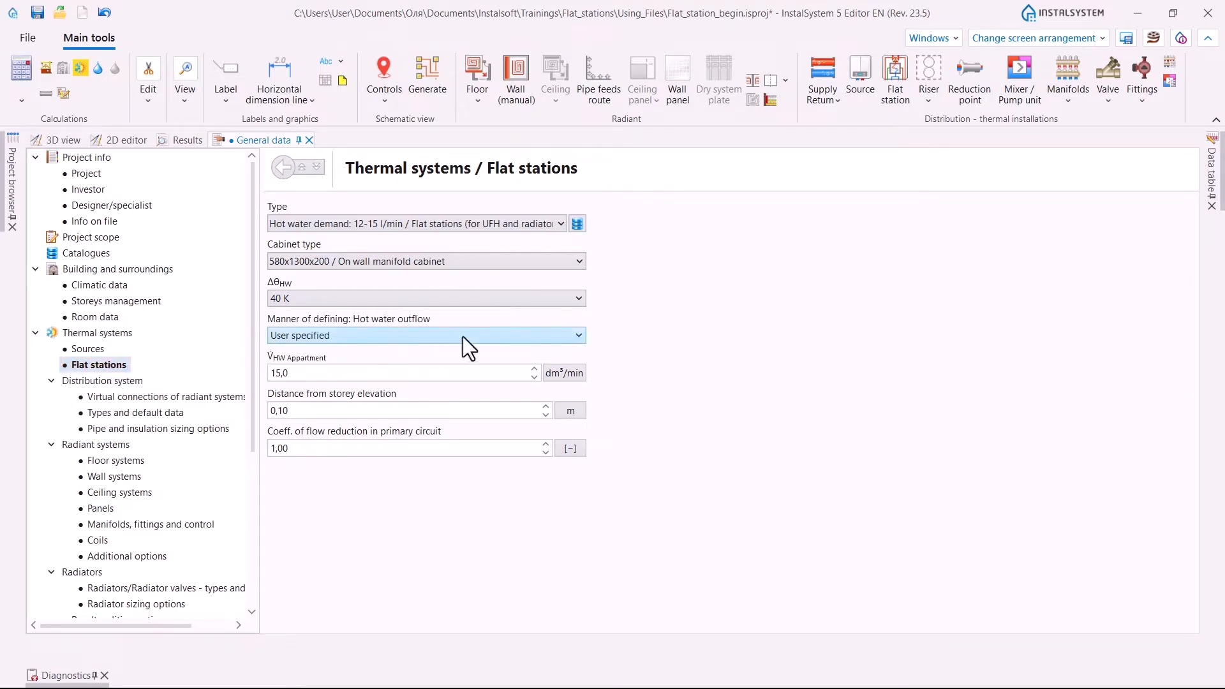
pyautogui.click(578, 335)
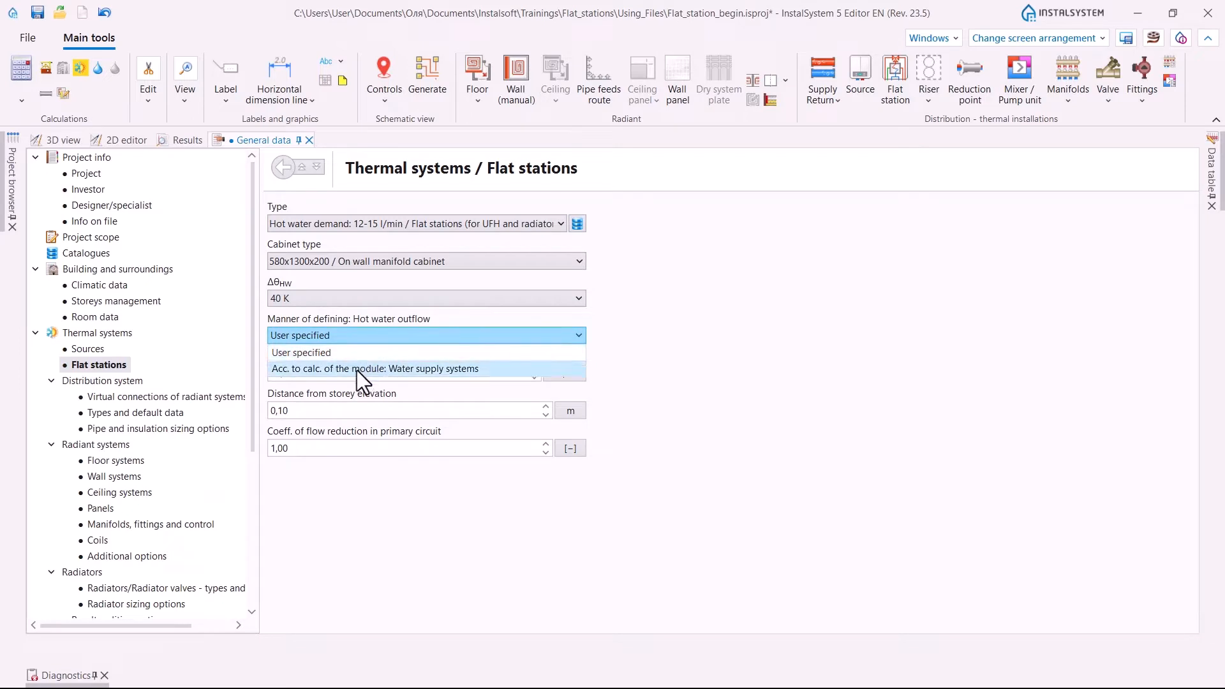
pyautogui.click(436, 369)
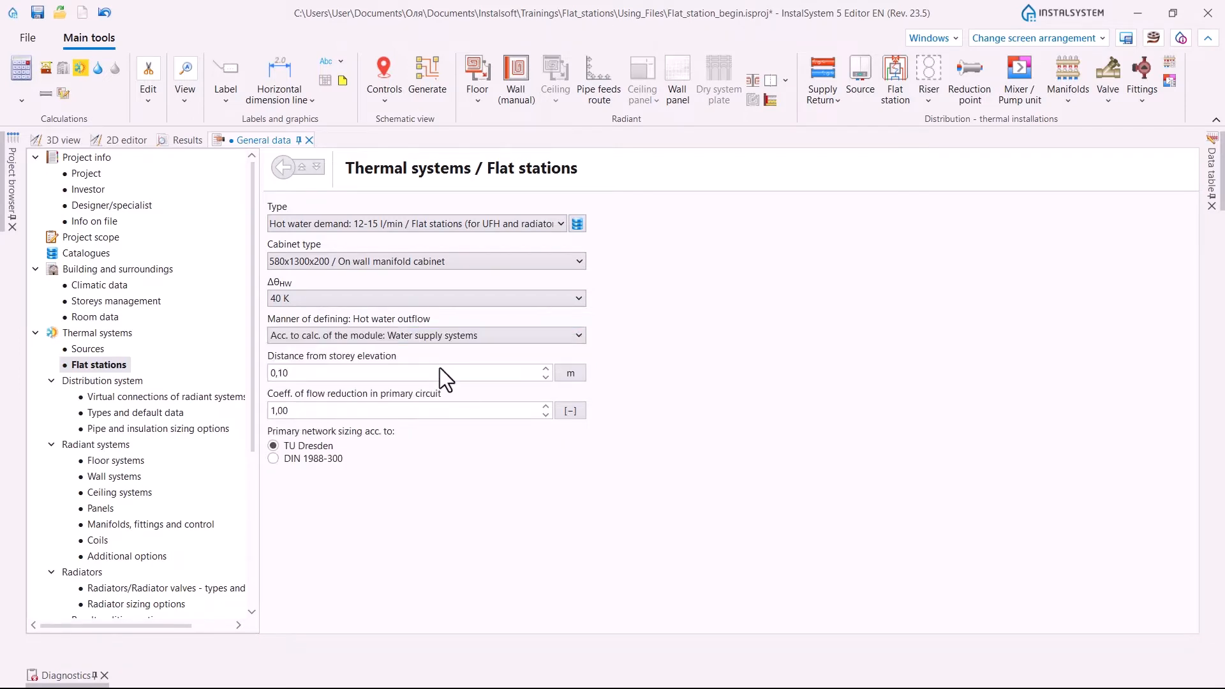
# - Examine the flat station settings for the water supply systems, including the primary network sizing standards
pyautogui.scroll(-4, 191, 483)
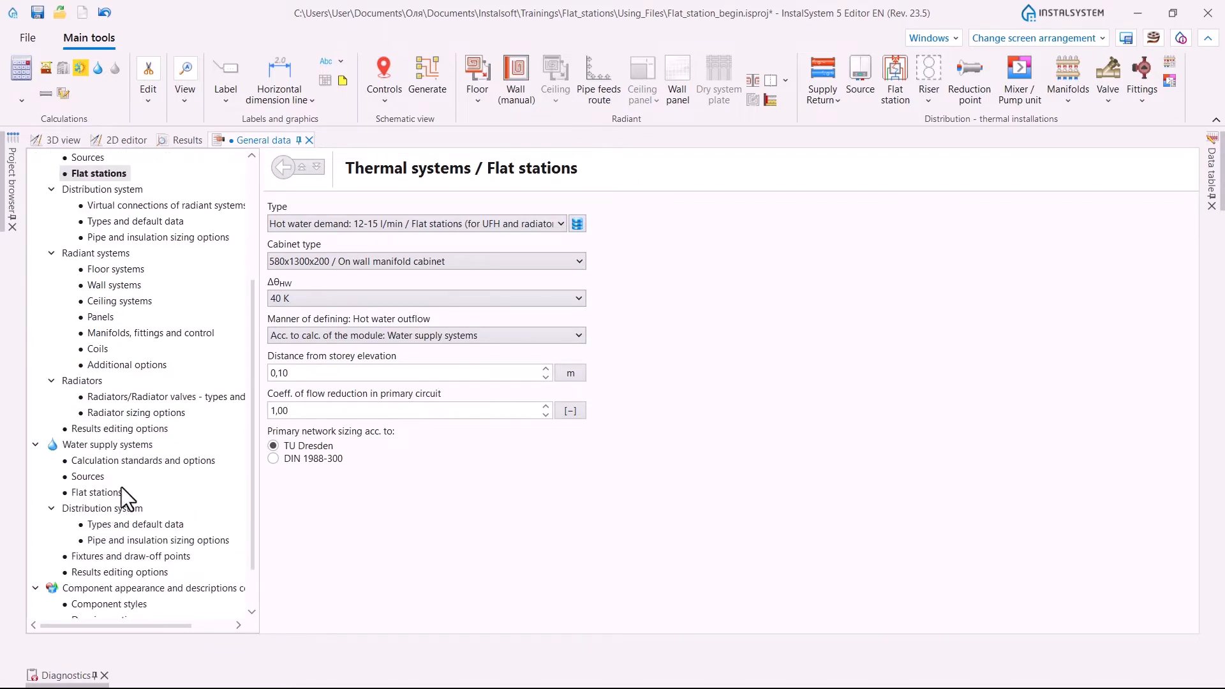
pyautogui.click(101, 492)
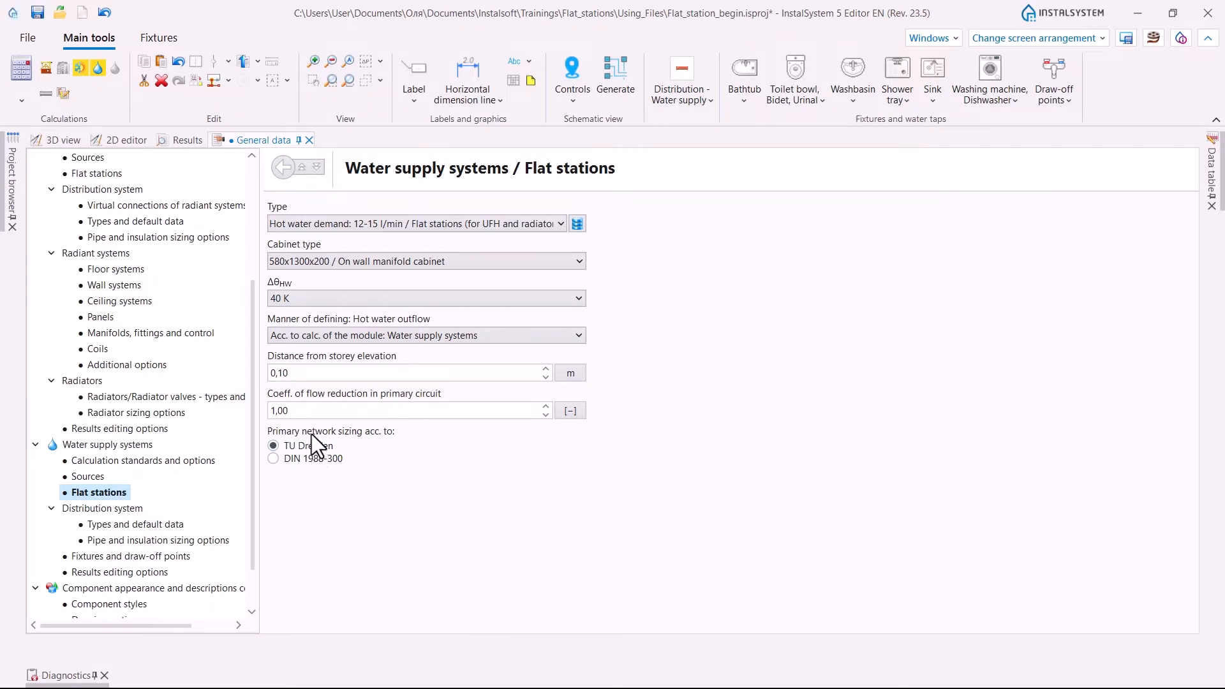
pyautogui.press('ctrl')
pyautogui.press('ctrl')
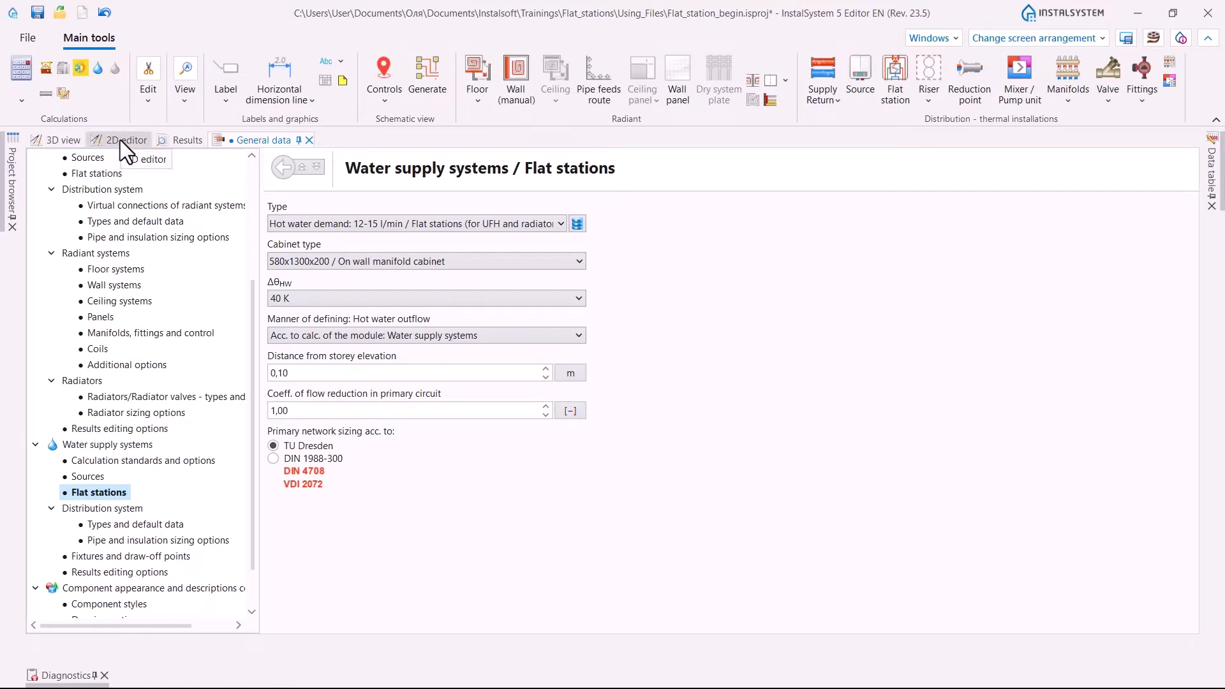
# - Return to the floor plan and make the Convectional and Rad.-floors,walls layers invisible when inactive
pyautogui.click(120, 140)
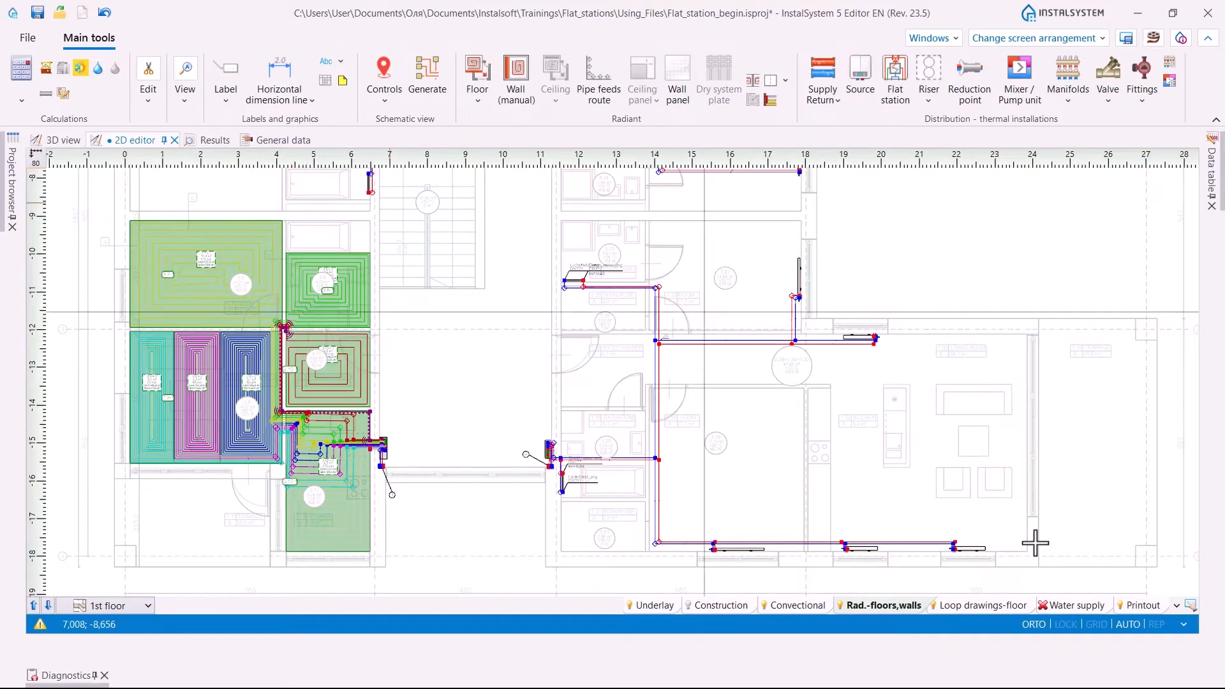
pyautogui.rightClick(784, 604)
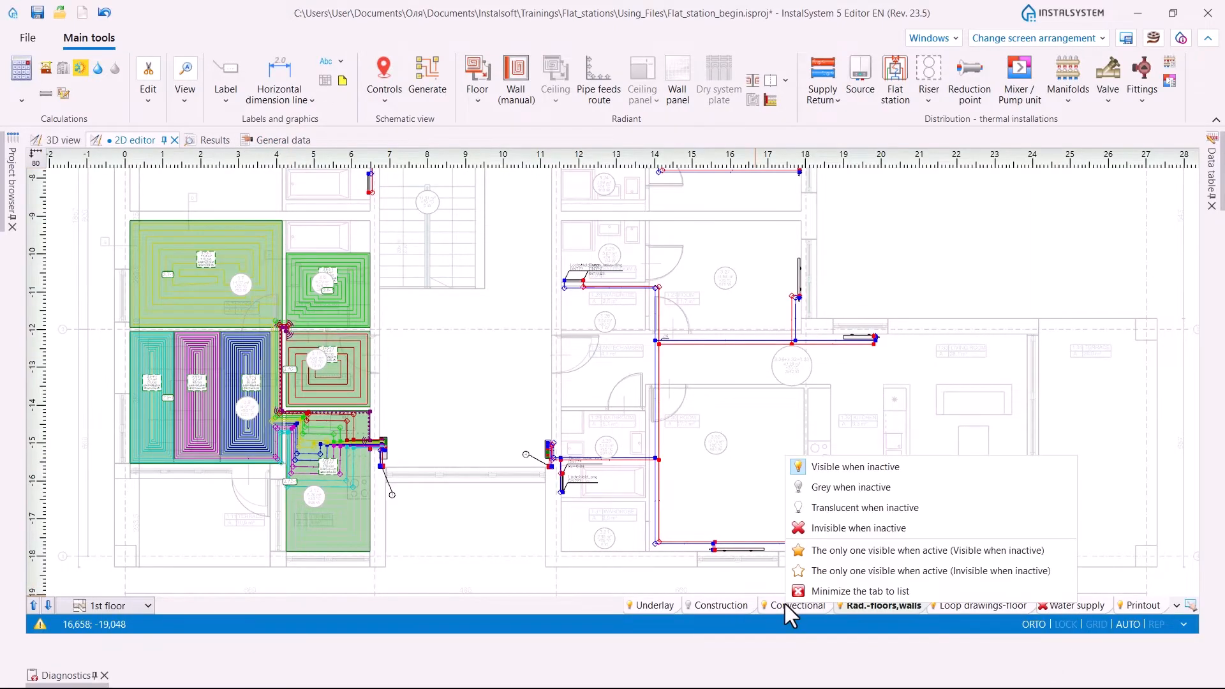
pyautogui.click(824, 529)
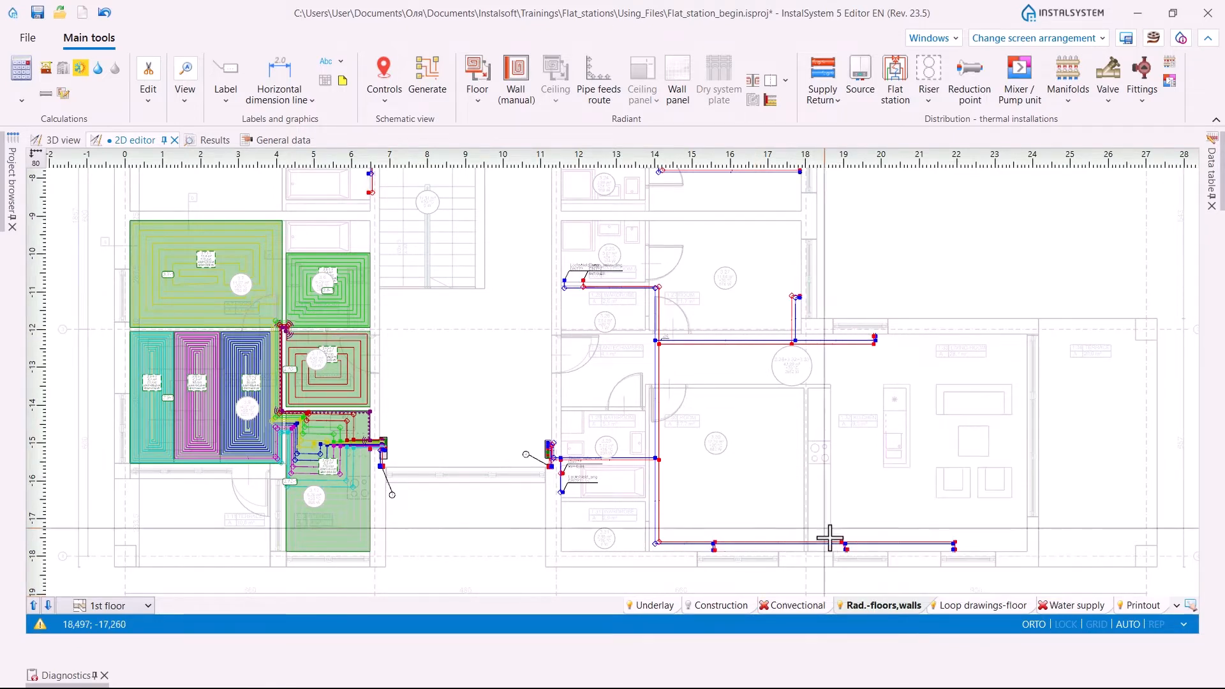
pyautogui.rightClick(876, 601)
pyautogui.click(904, 528)
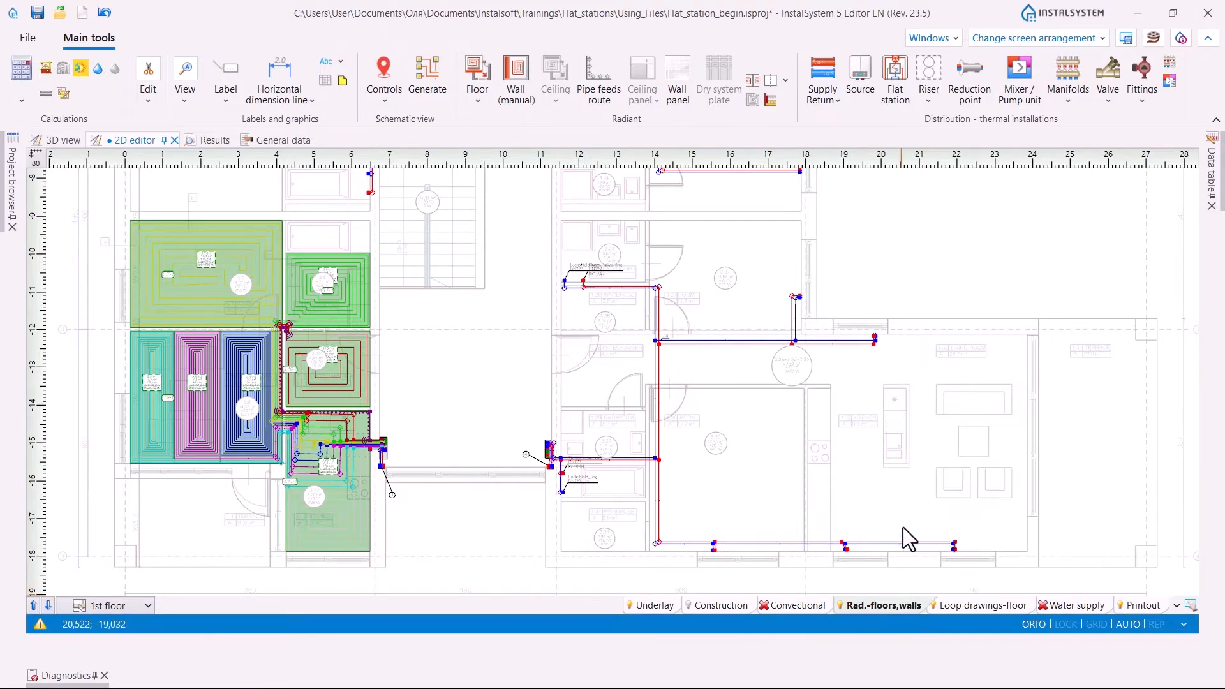
# - Activate the Water supply layer and make the Loop drawings-floor layer invisible when inactive
pyautogui.click(976, 604)
pyautogui.click(1065, 605)
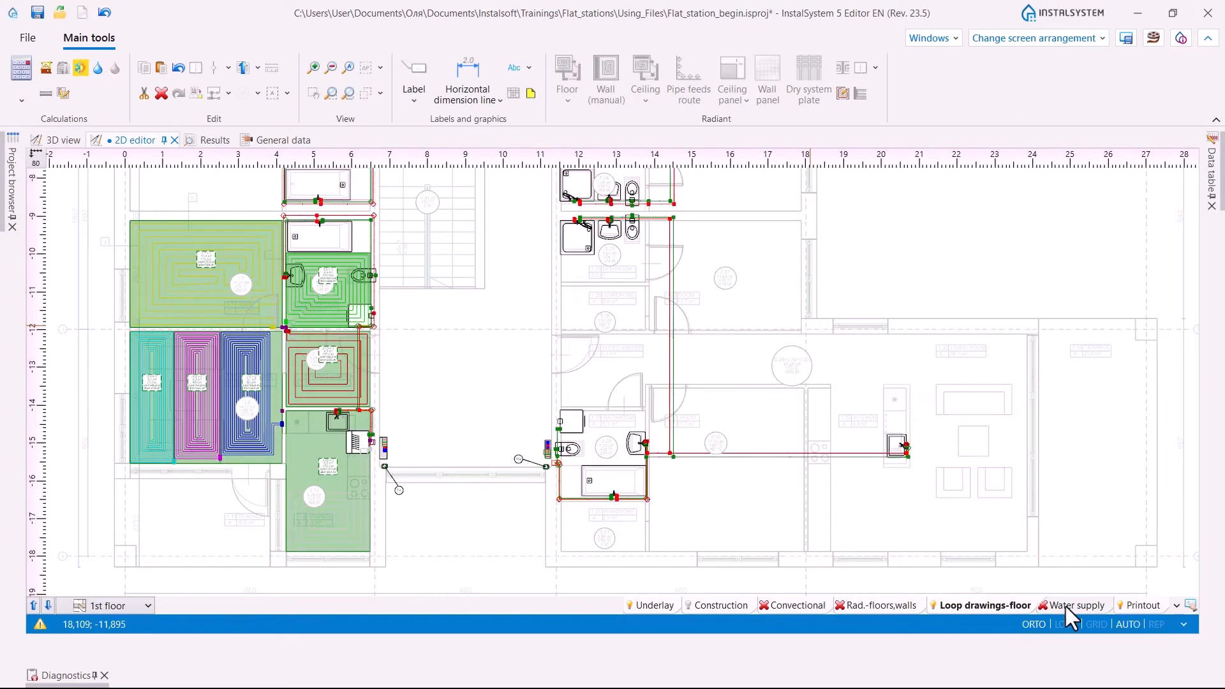
pyautogui.rightClick(986, 601)
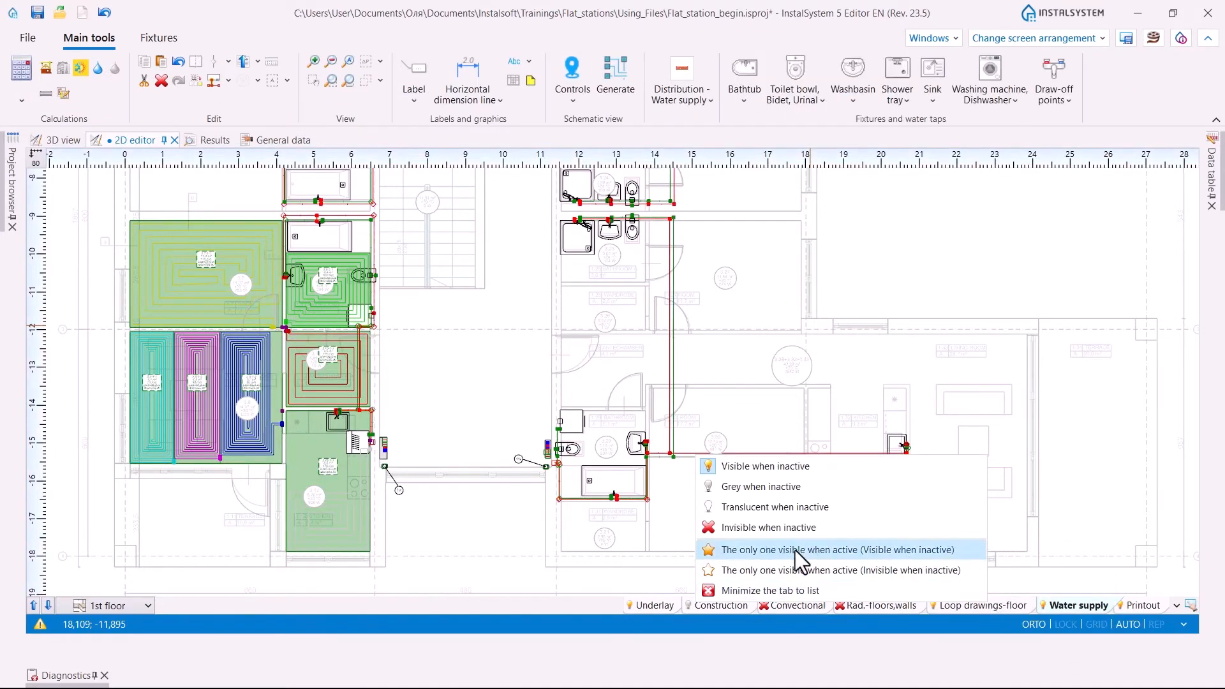
pyautogui.click(791, 528)
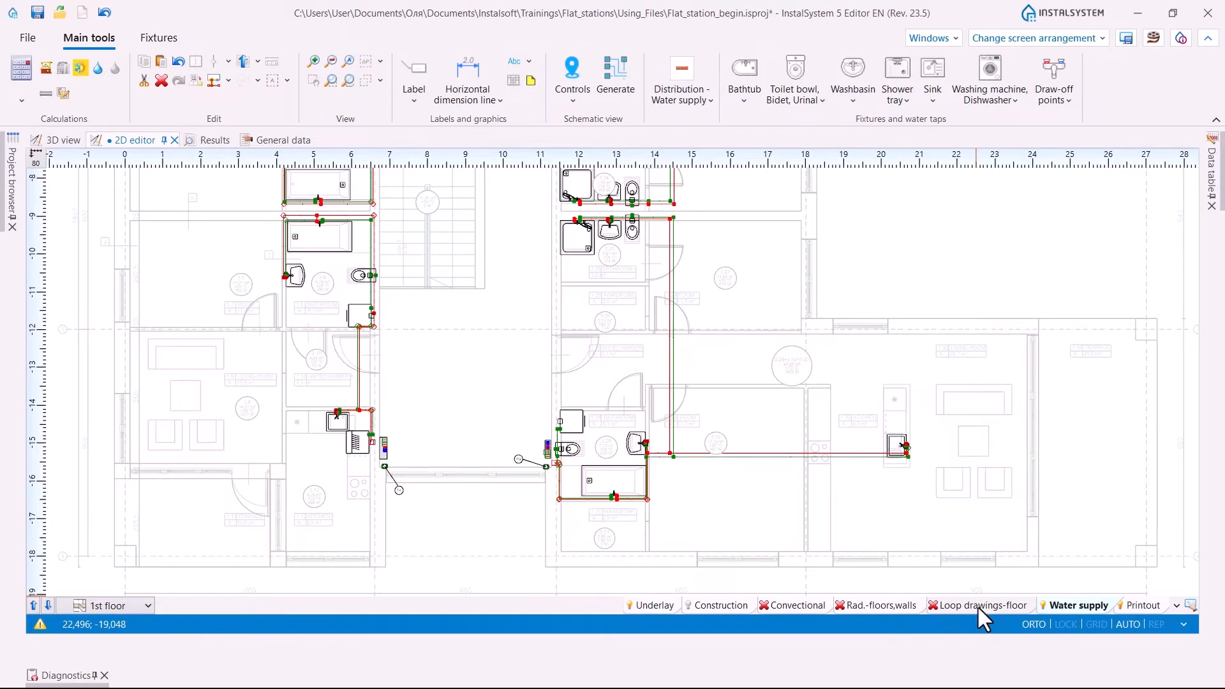
# - Draw a cold water pipe-run from the lower green connection point of the flat station beside the kitchen to riser 1
pyautogui.scroll(10, 388, 395)
pyautogui.moveTo(405, 376); pyautogui.dragTo(410, 399, button='middle')
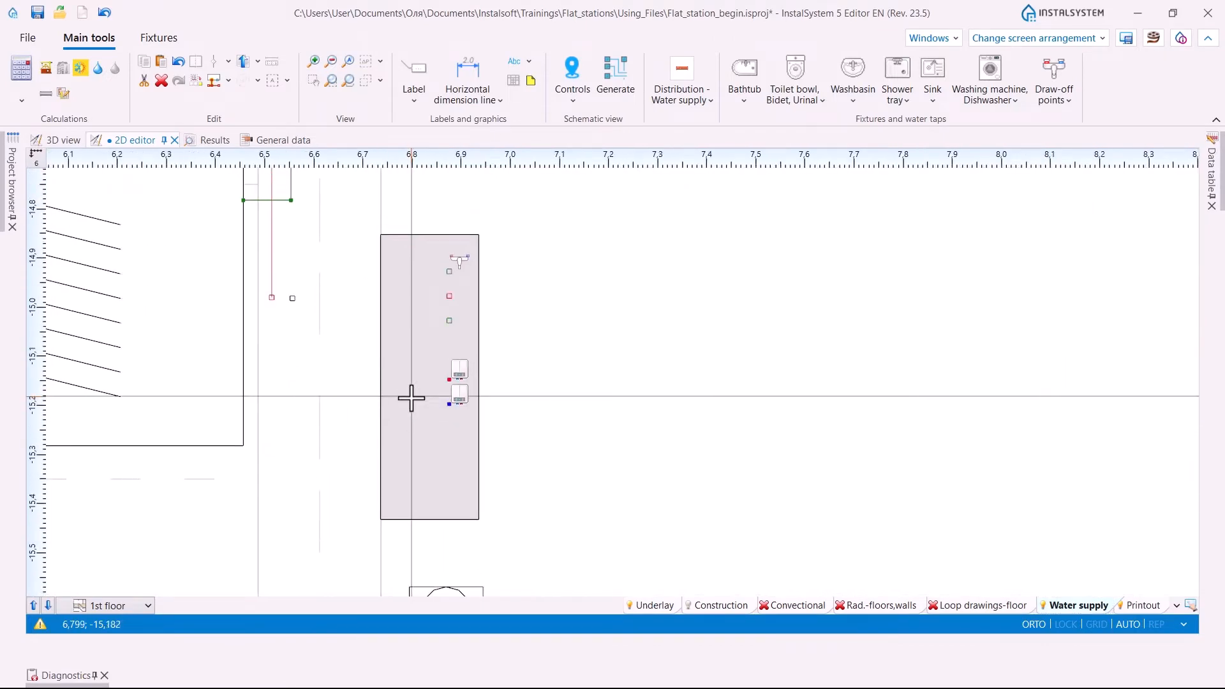
pyautogui.click(675, 98)
pyautogui.click(657, 159)
pyautogui.scroll(-2, 403, 311)
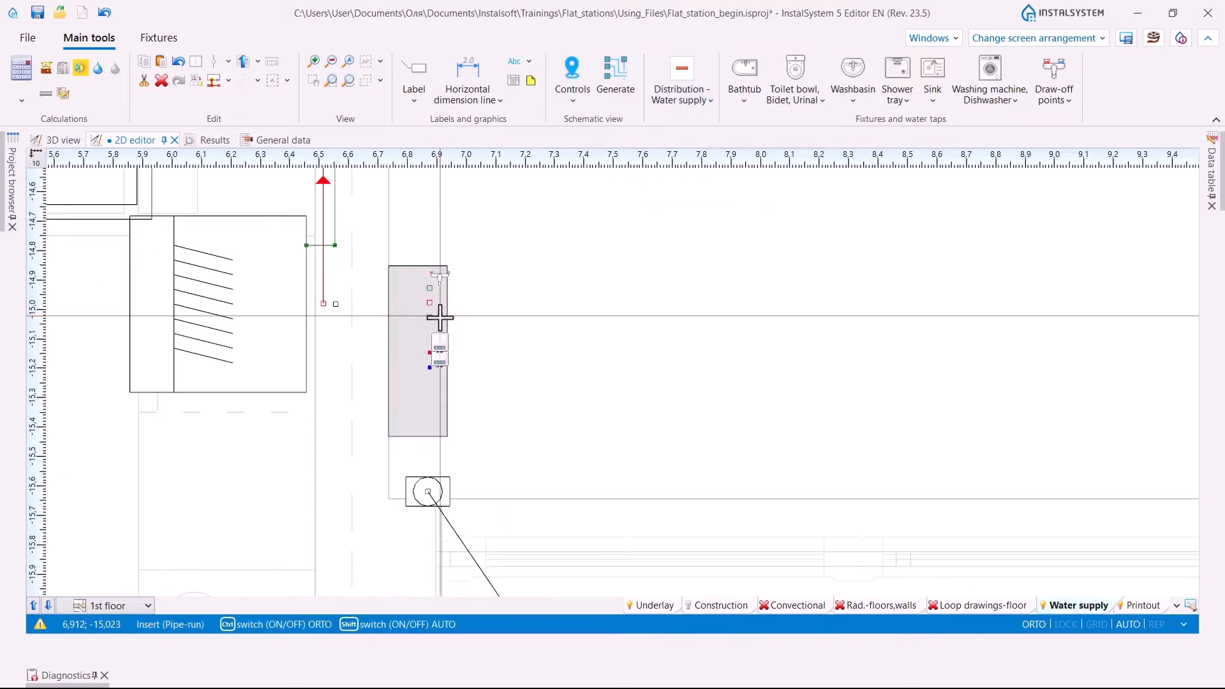
pyautogui.click(430, 317)
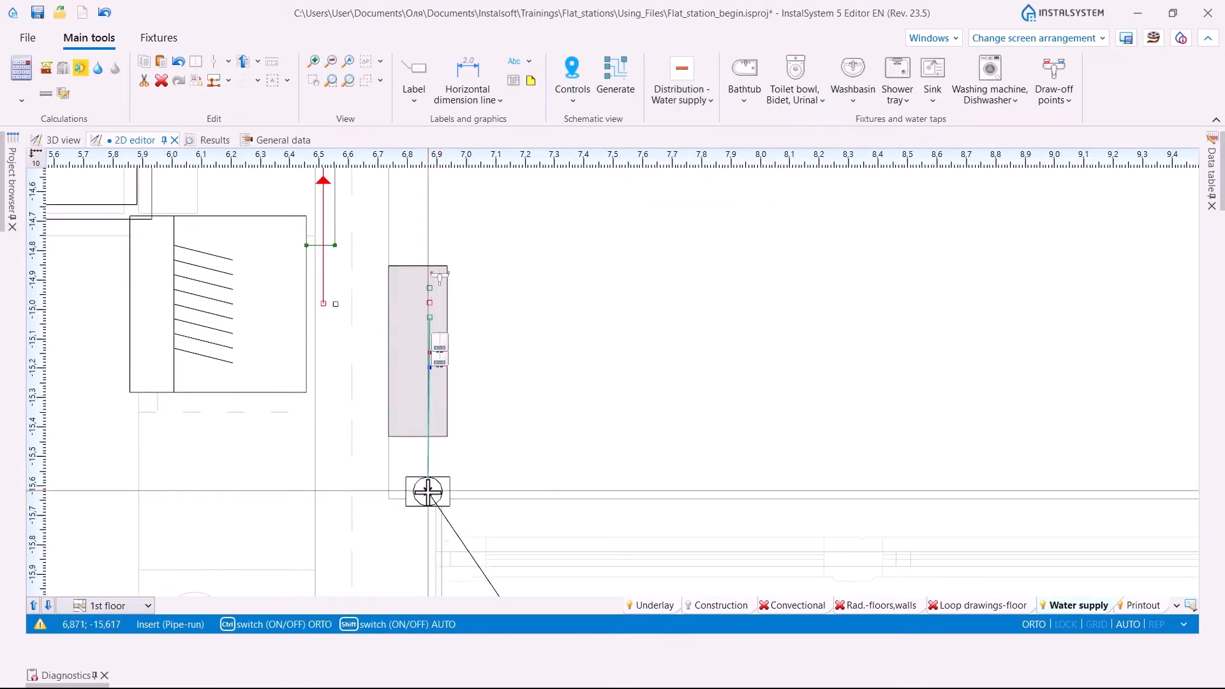
pyautogui.click(427, 491)
# - Draw a pipe-run from the flat station's upper cold water connection point to the apartment's cold water pipe at the kitchen wall
pyautogui.scroll(2, 390, 278)
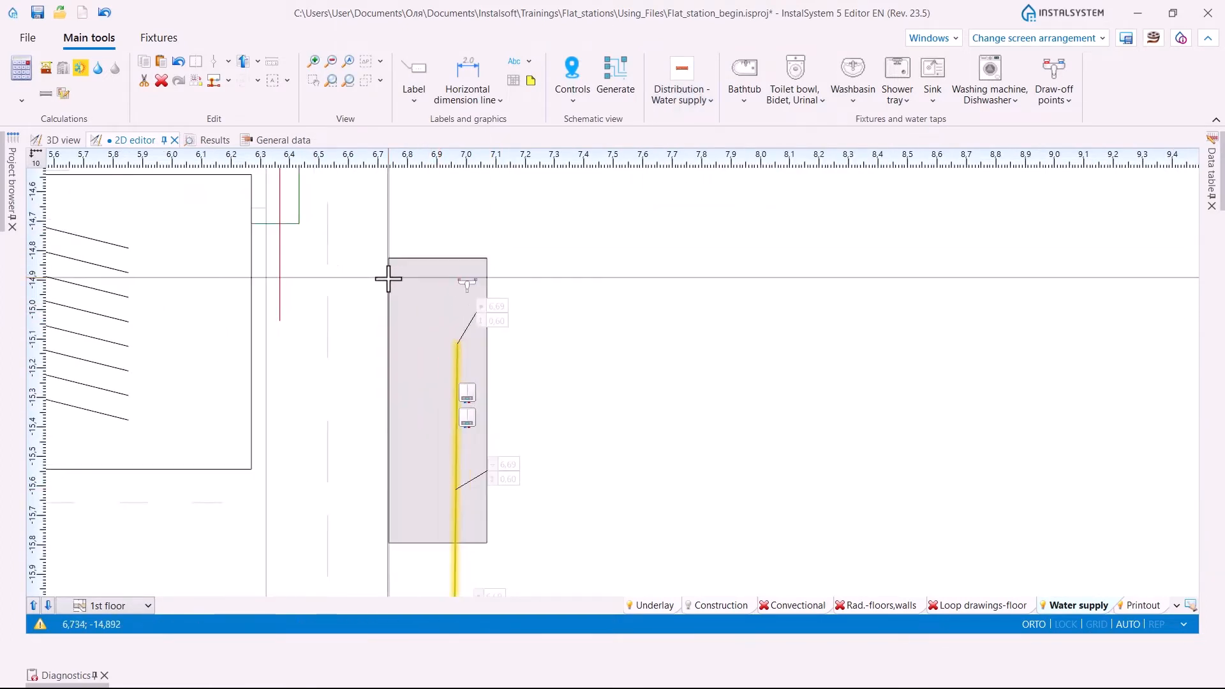
pyautogui.click(702, 105)
pyautogui.click(667, 151)
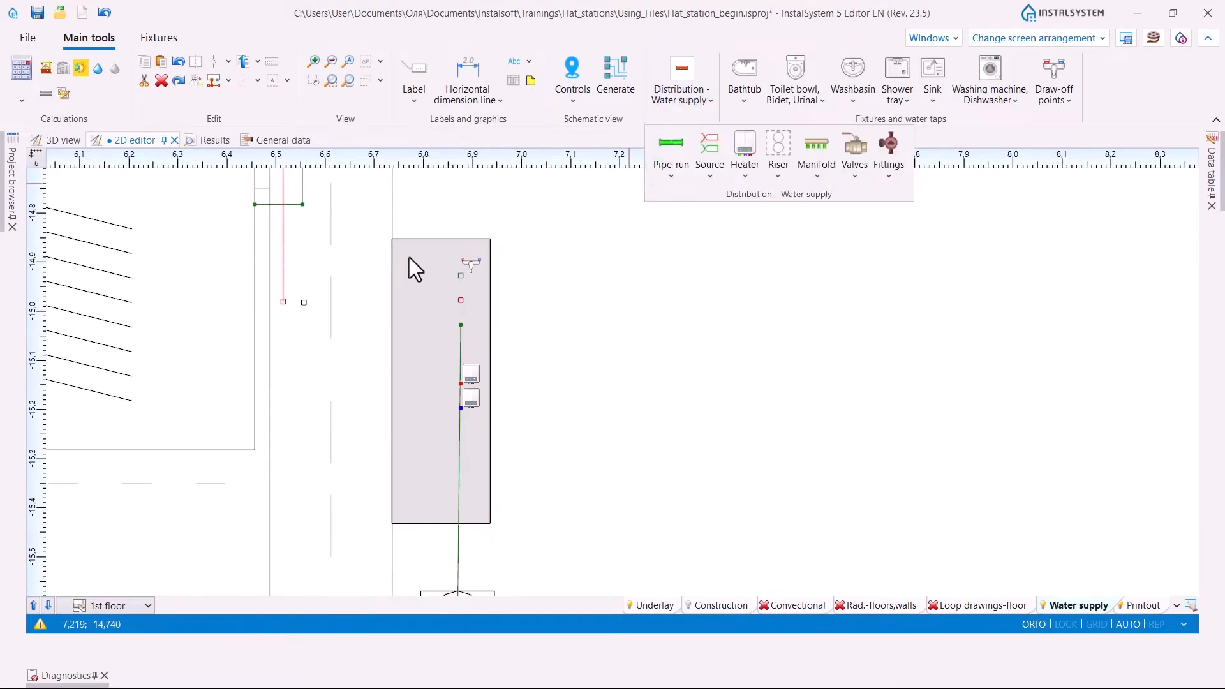
pyautogui.click(467, 274)
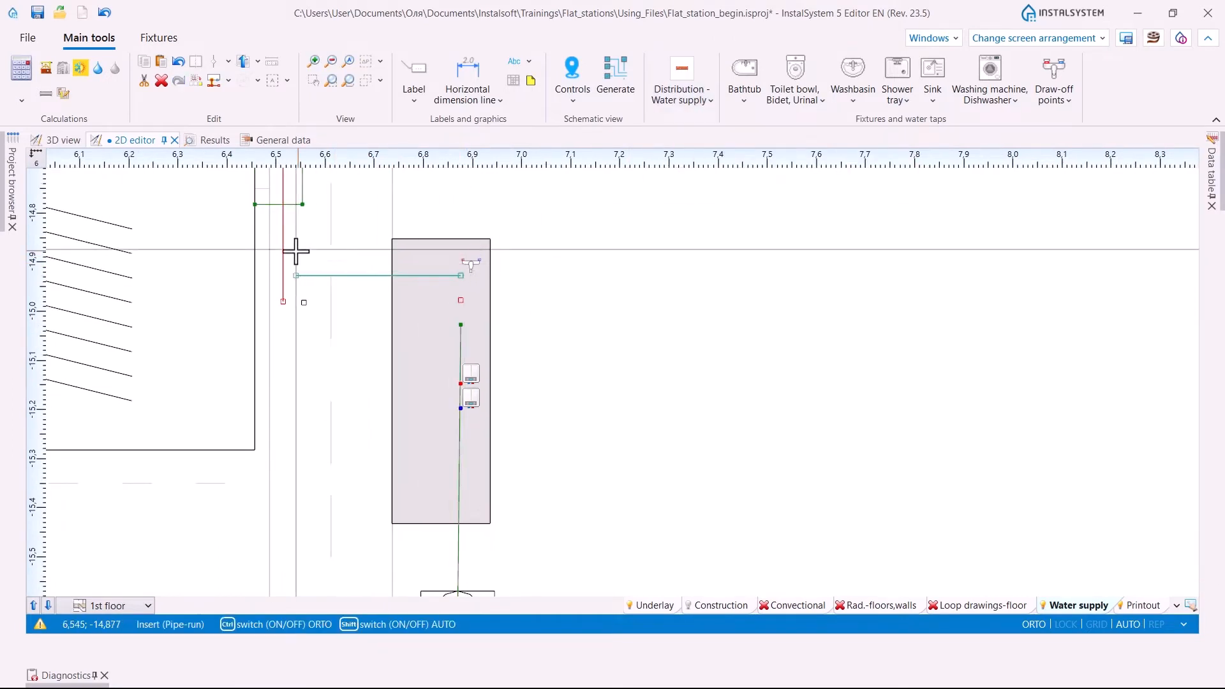
pyautogui.click(302, 220)
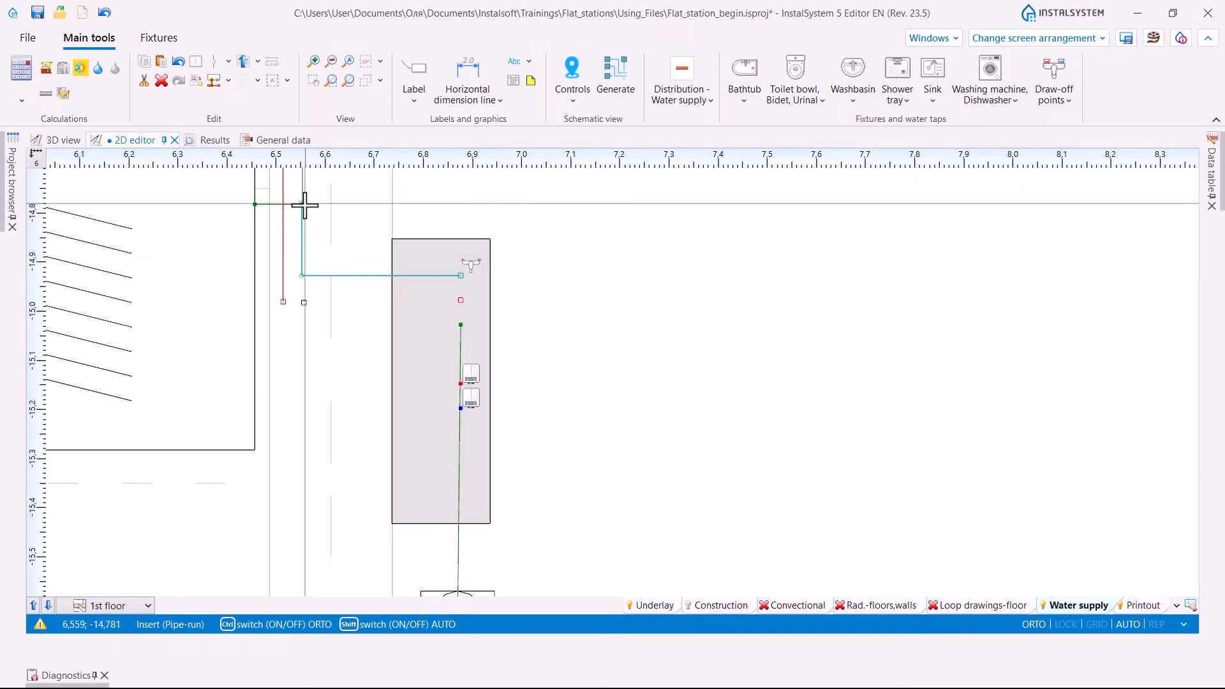
# - Finish the station's cold-water pipe run at the wall-side pipe and connect the end of the red hot-water pipe to the station's red connection point
pyautogui.click(304, 204)
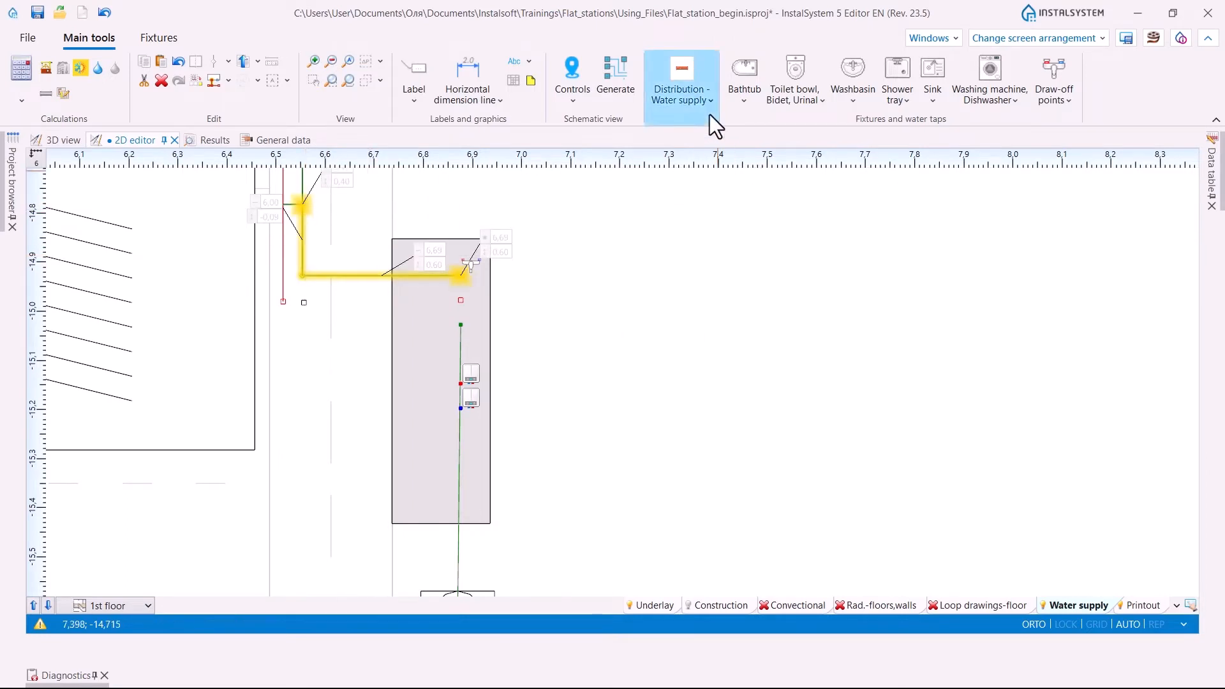
pyautogui.click(709, 114)
pyautogui.click(675, 182)
pyautogui.click(681, 262)
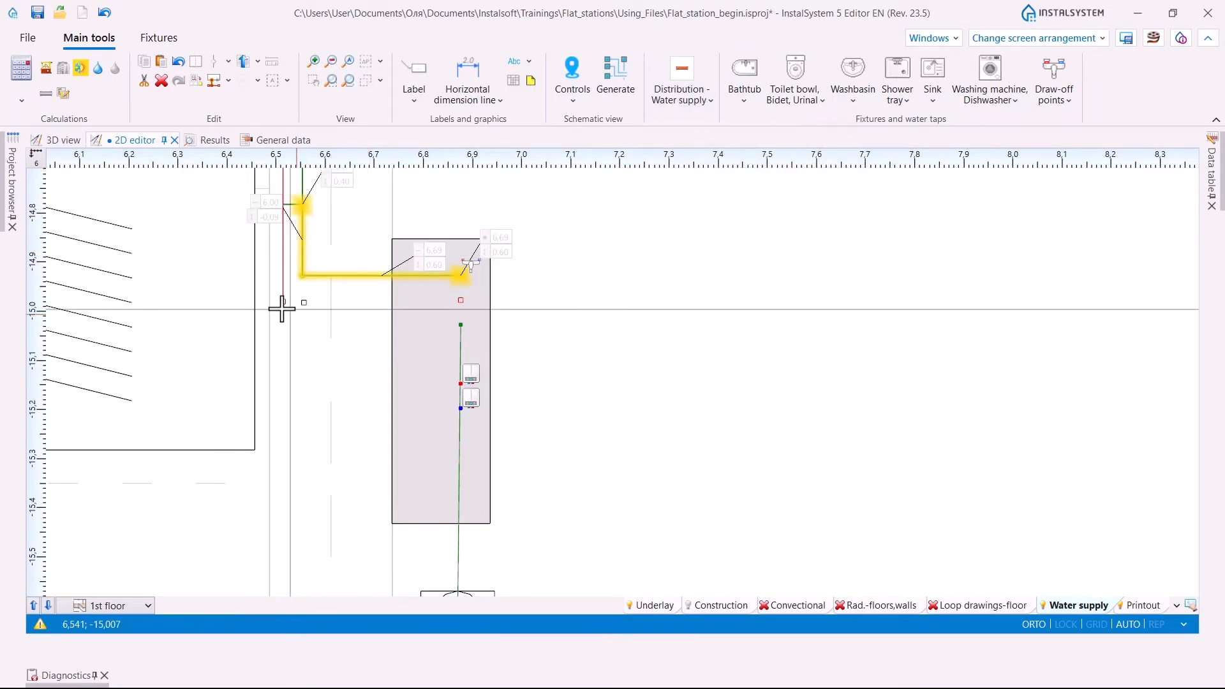
pyautogui.click(283, 303)
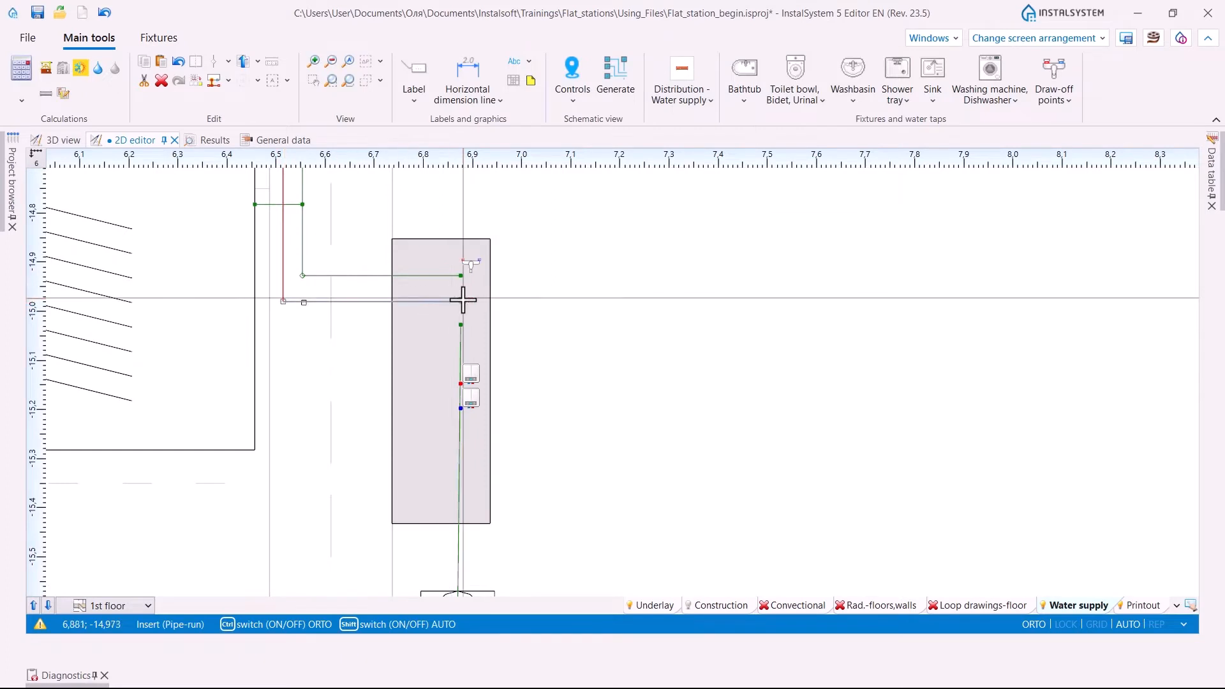
pyautogui.click(463, 300)
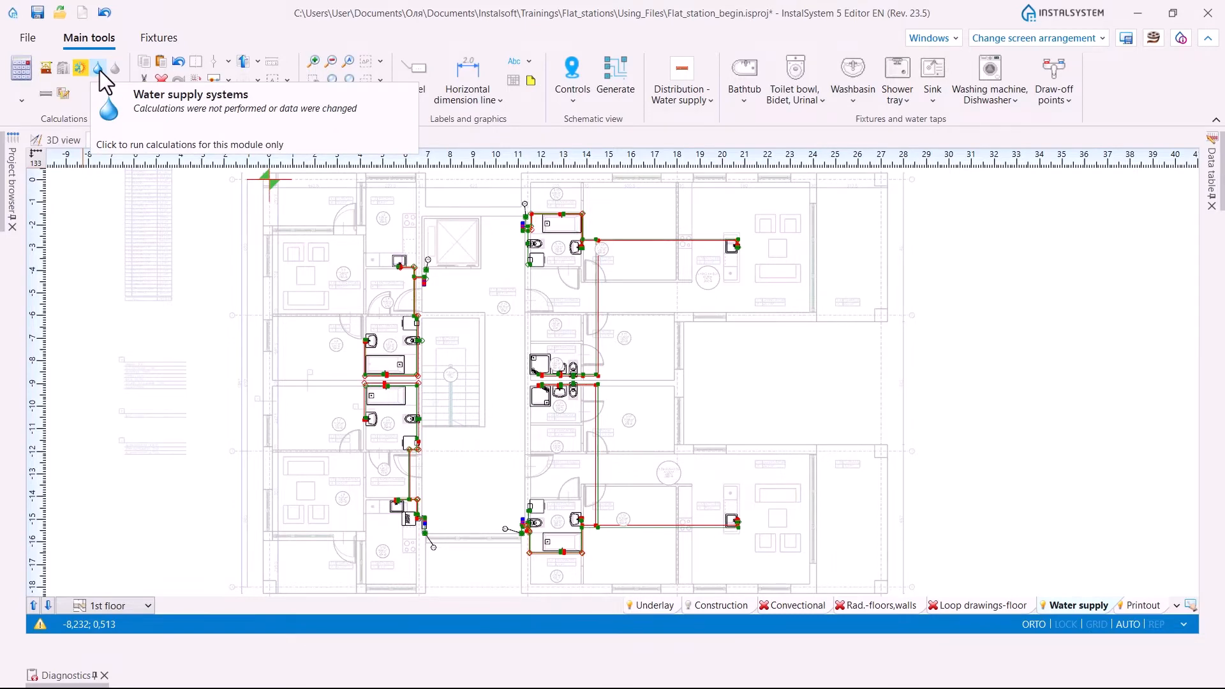
# - Exclude the computation of building structure from the full calculations and run the full project calculation
pyautogui.click(18, 73)
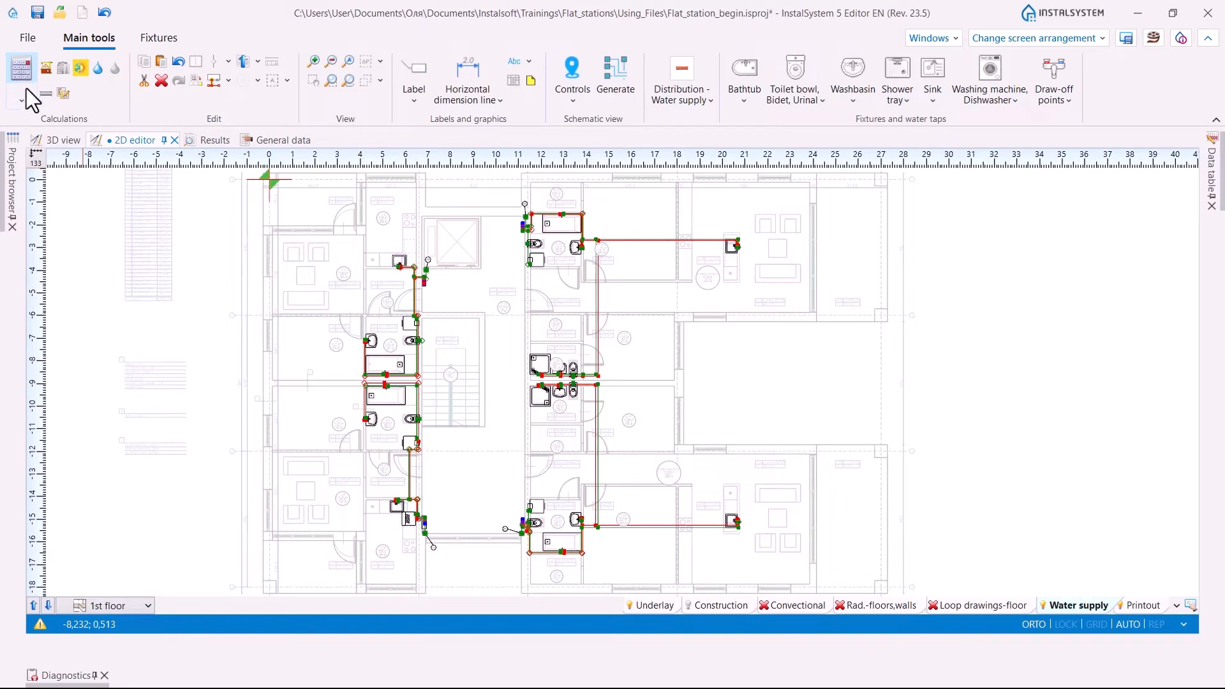
pyautogui.click(21, 100)
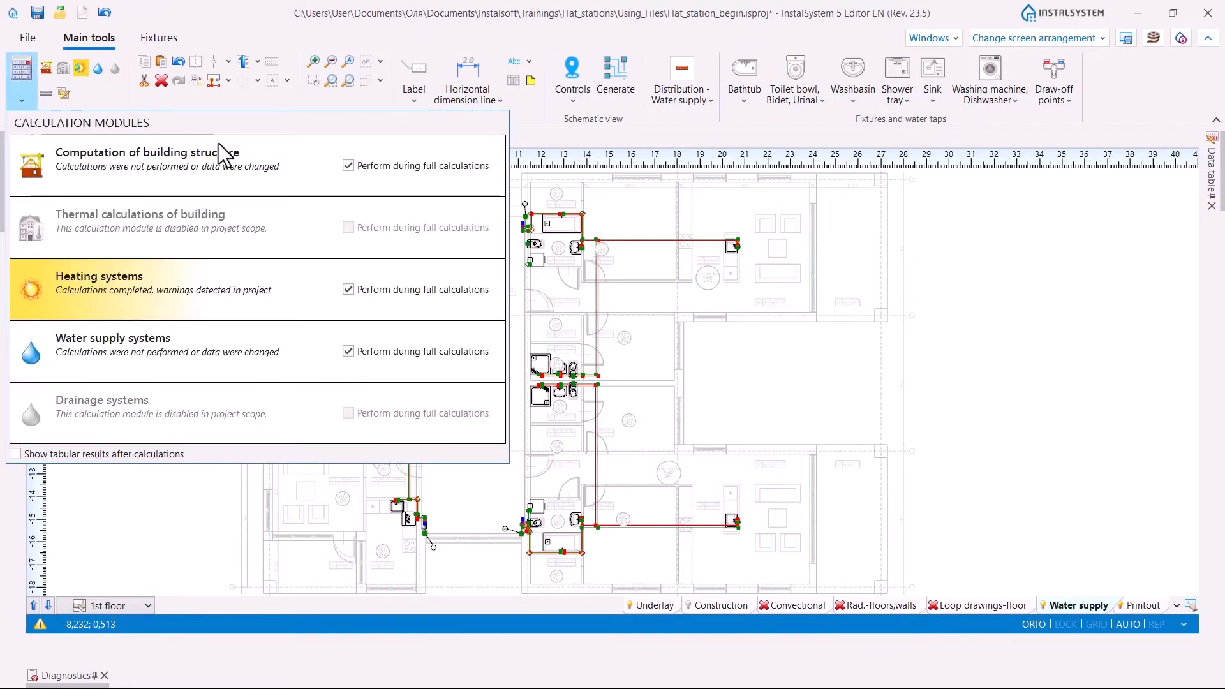
pyautogui.click(347, 165)
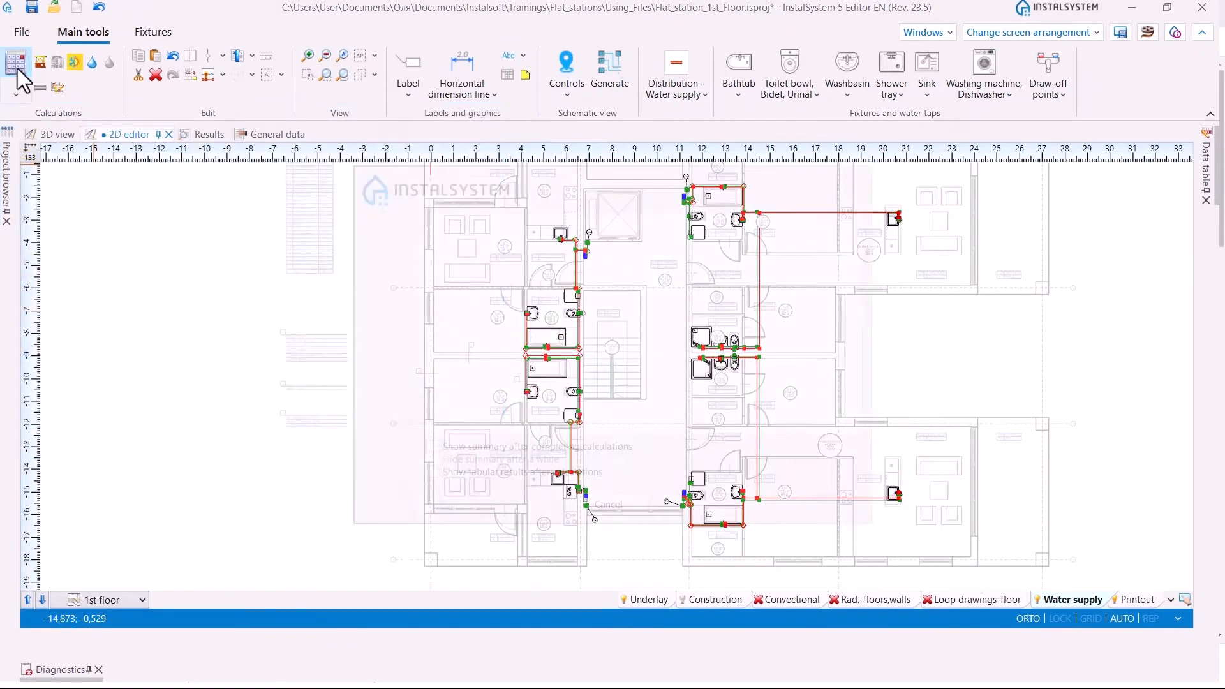
pyautogui.click(23, 72)
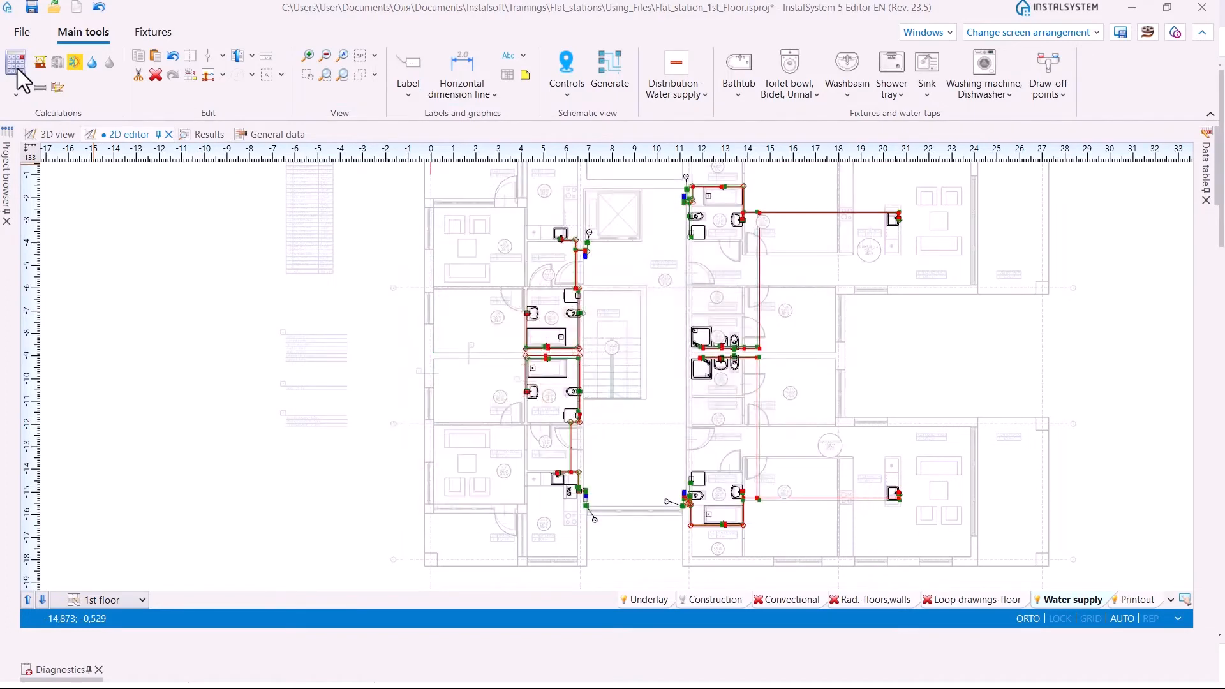
# - Set the Convectional, Rad.-floors,walls and Loop drawings-floor layers of the 2D plan to "Visible when inactive"
pyautogui.rightClick(775, 603)
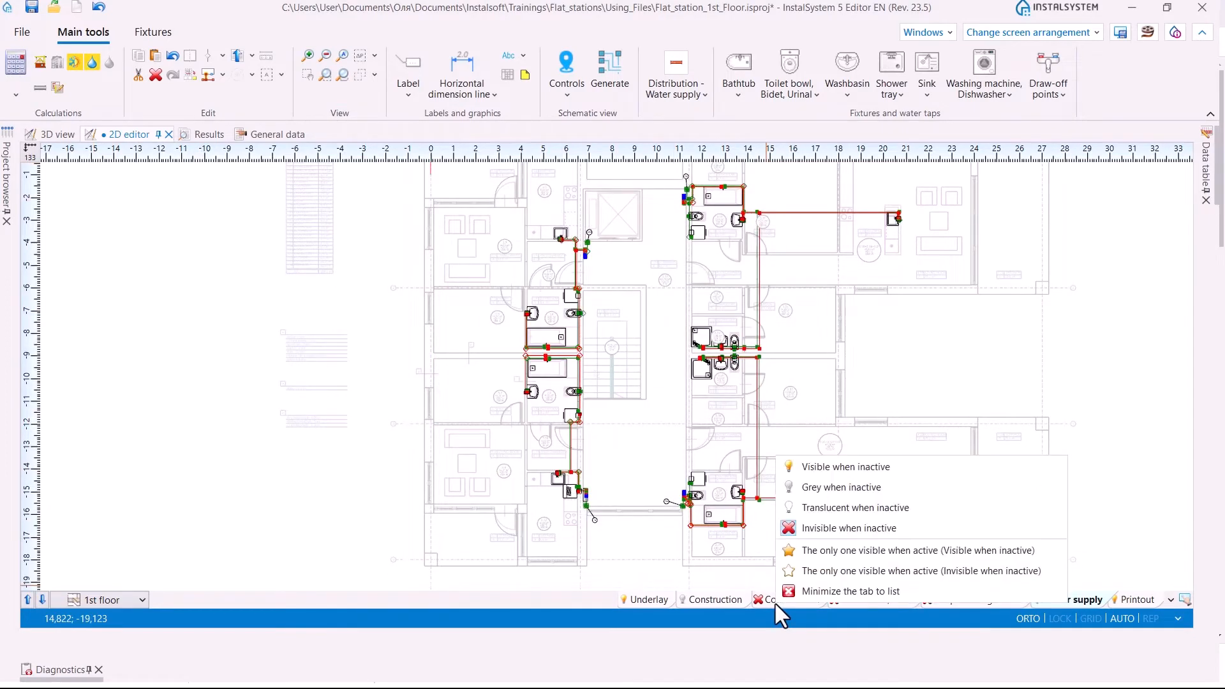
pyautogui.click(798, 472)
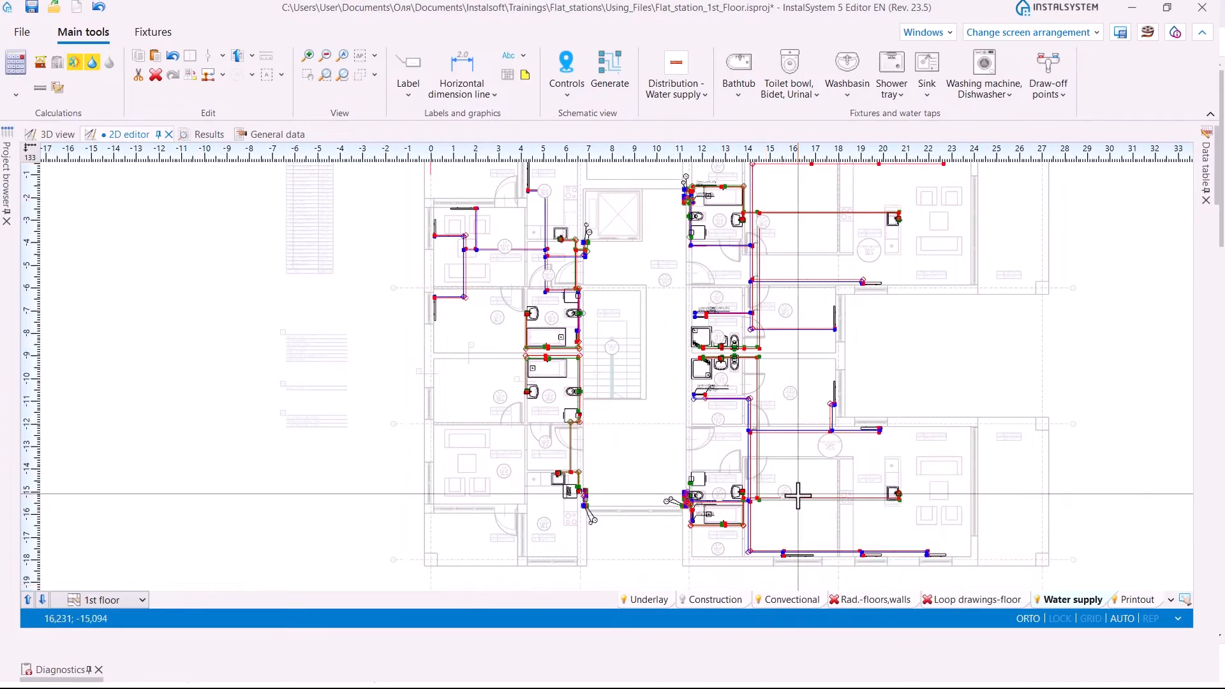
pyautogui.rightClick(861, 601)
pyautogui.click(902, 472)
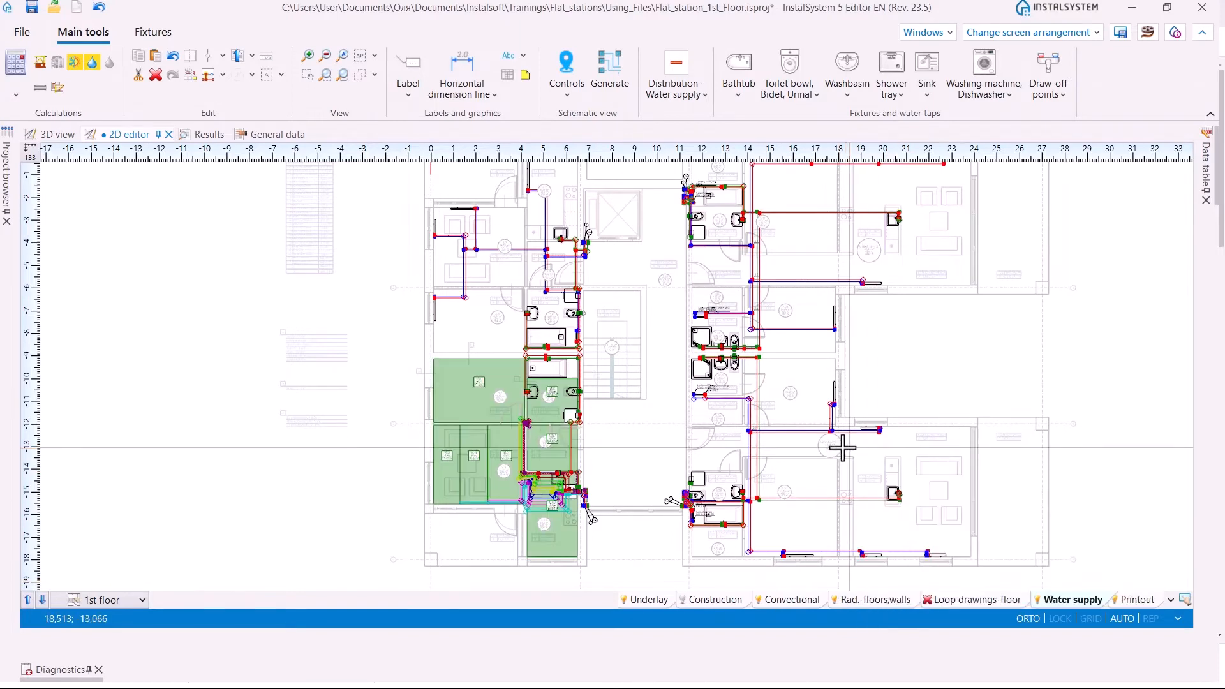
pyautogui.rightClick(973, 603)
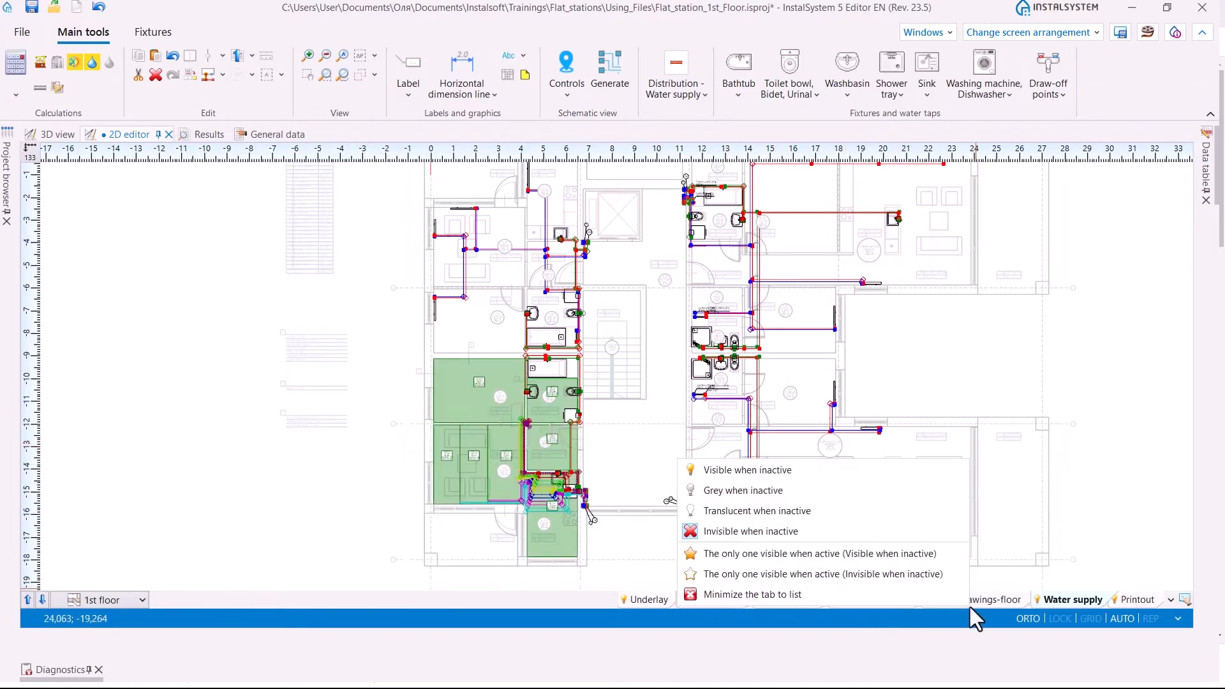
pyautogui.click(758, 468)
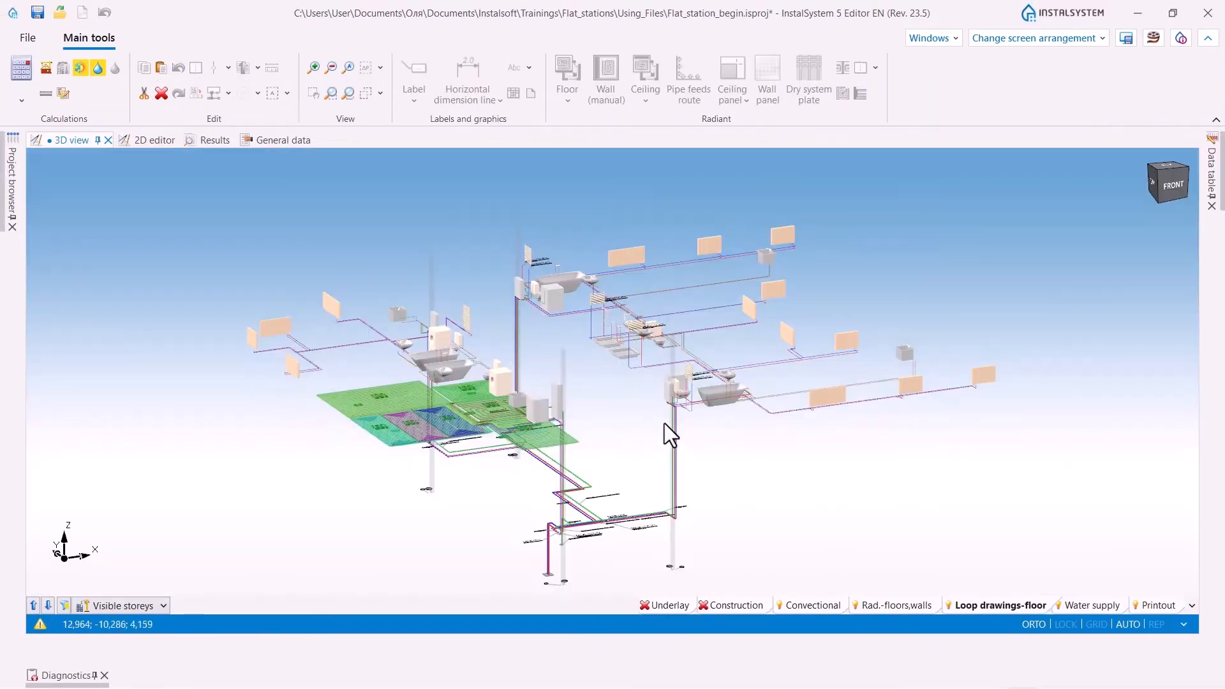
# - Set the Convectional layer in the 3D view to "The only one visible when active (Visible when inactive)"
pyautogui.moveTo(664, 423); pyautogui.dragTo(599, 411, button='middle')
pyautogui.scroll(3, 574, 383)
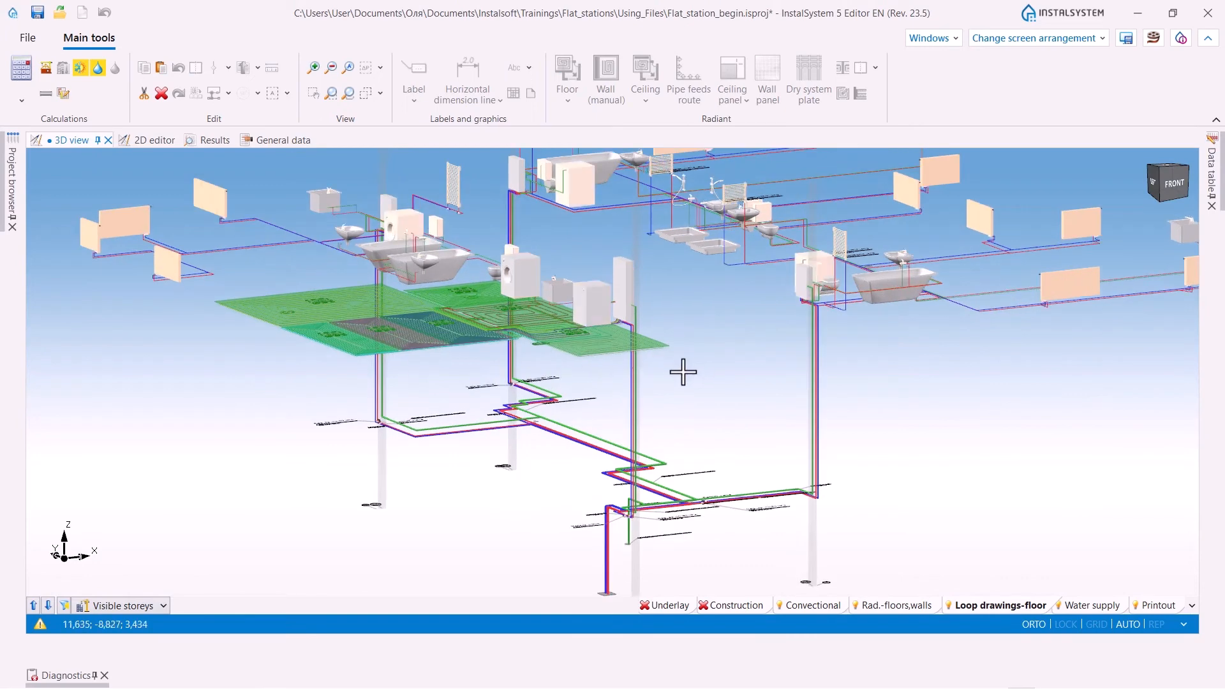
pyautogui.rightClick(818, 609)
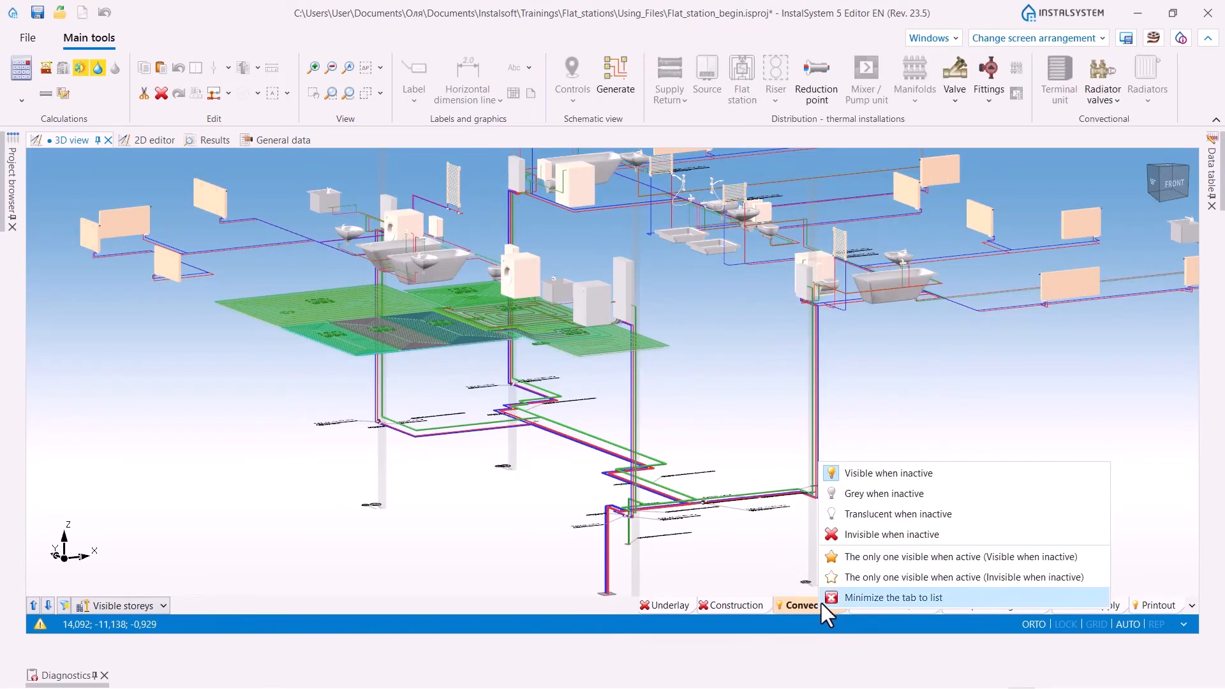
pyautogui.click(879, 563)
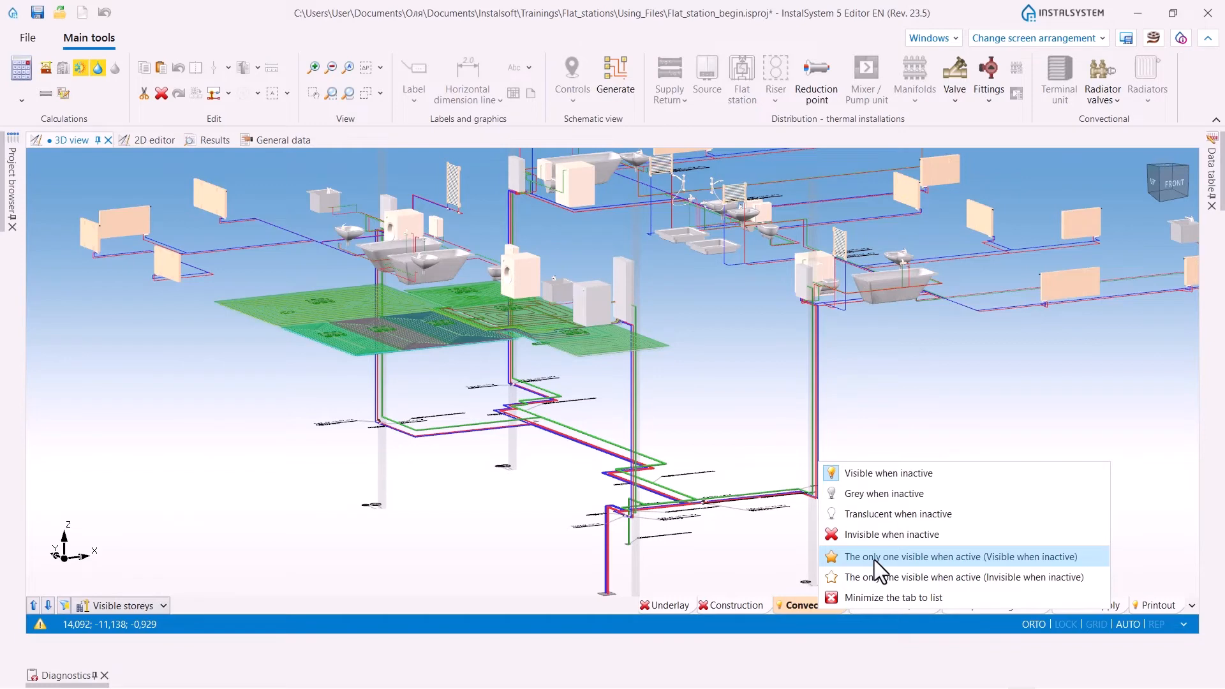
pyautogui.click(874, 561)
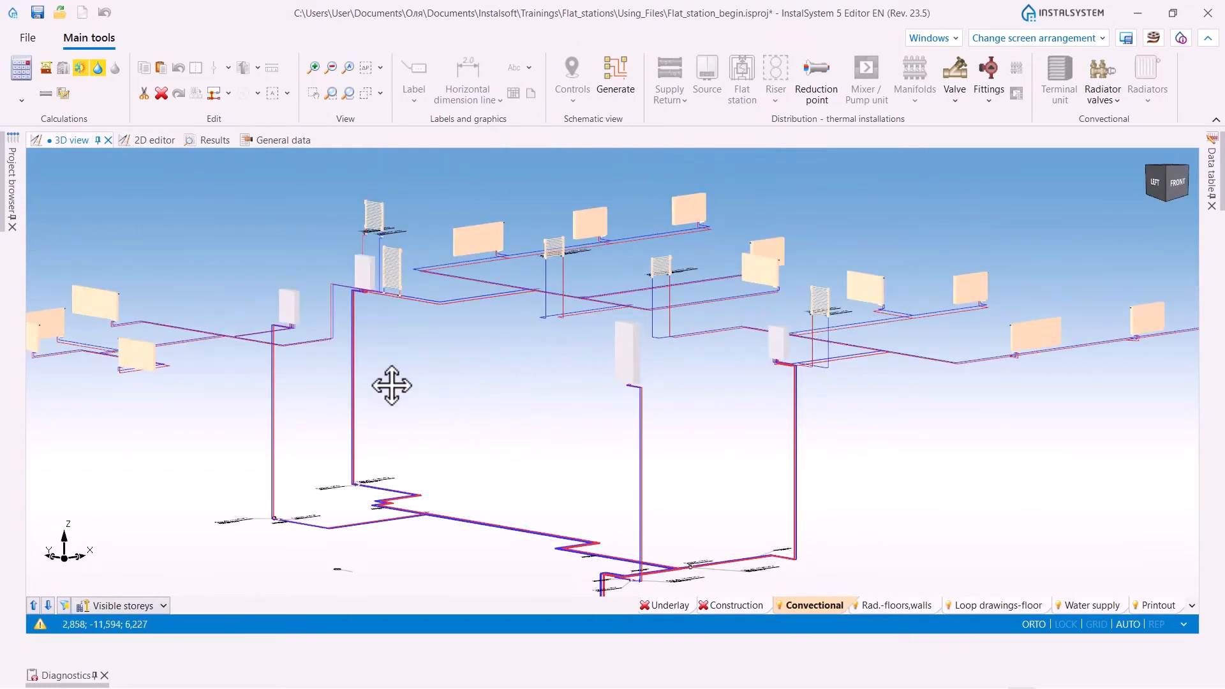
# - Set the Rad.-floors,walls layer in the 3D view to "The only one visible when active (Visible when inactive)"
pyautogui.scroll(5, 377, 389)
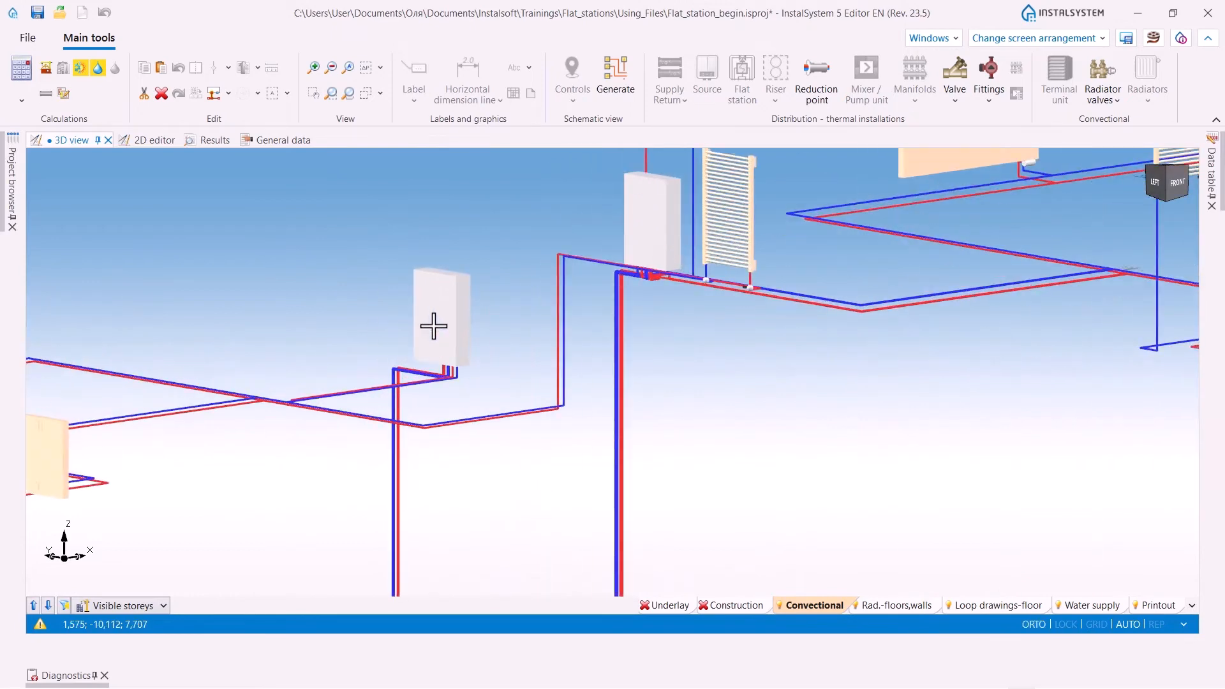
pyautogui.scroll(4, 429, 386)
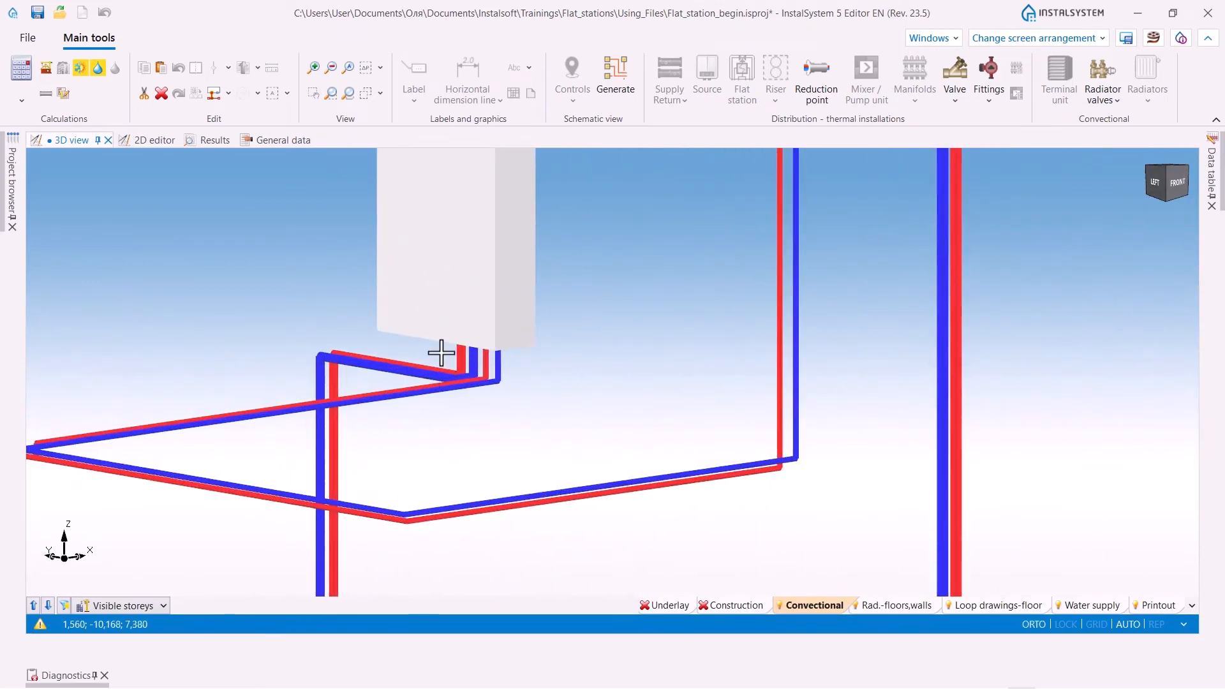
pyautogui.scroll(-5, 440, 350)
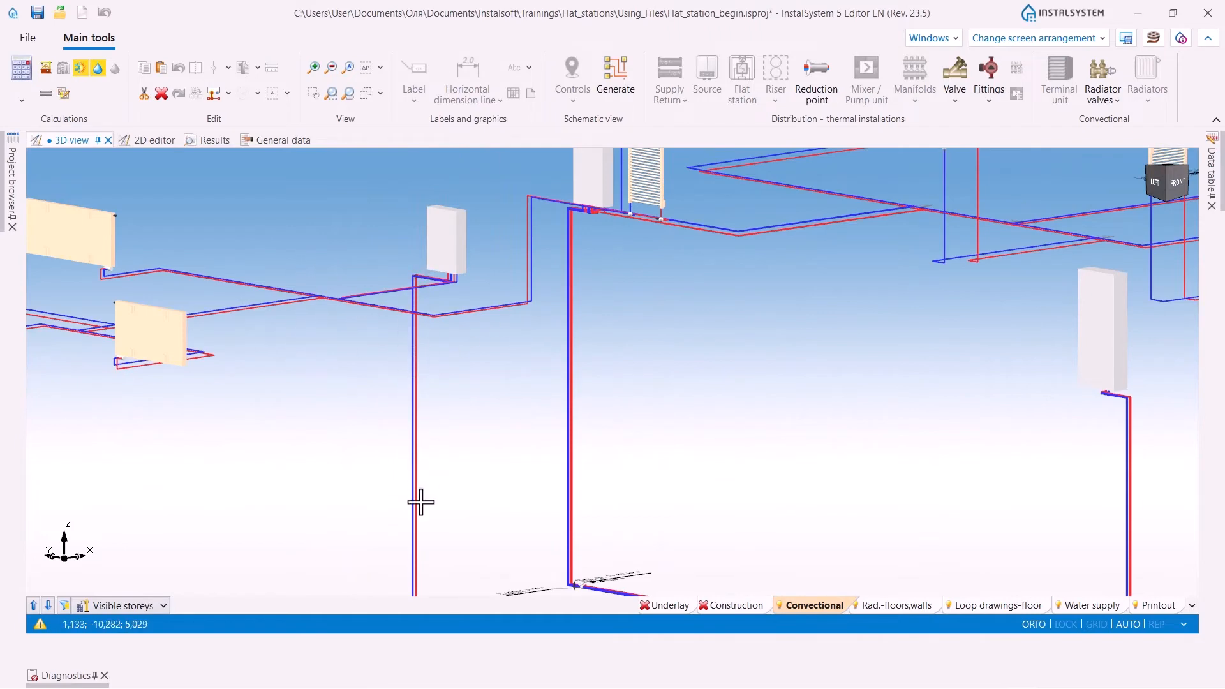
pyautogui.scroll(-2, 489, 321)
pyautogui.moveTo(489, 321); pyautogui.dragTo(651, 366, button='middle')
pyautogui.click(889, 604)
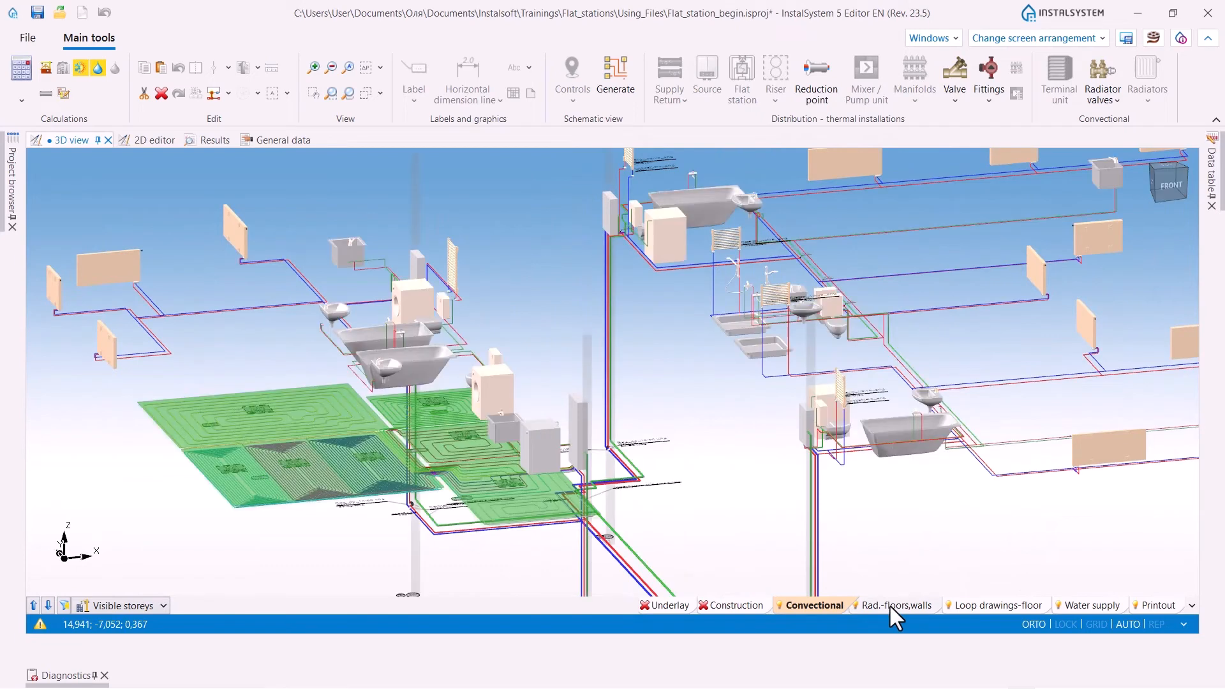
pyautogui.rightClick(890, 604)
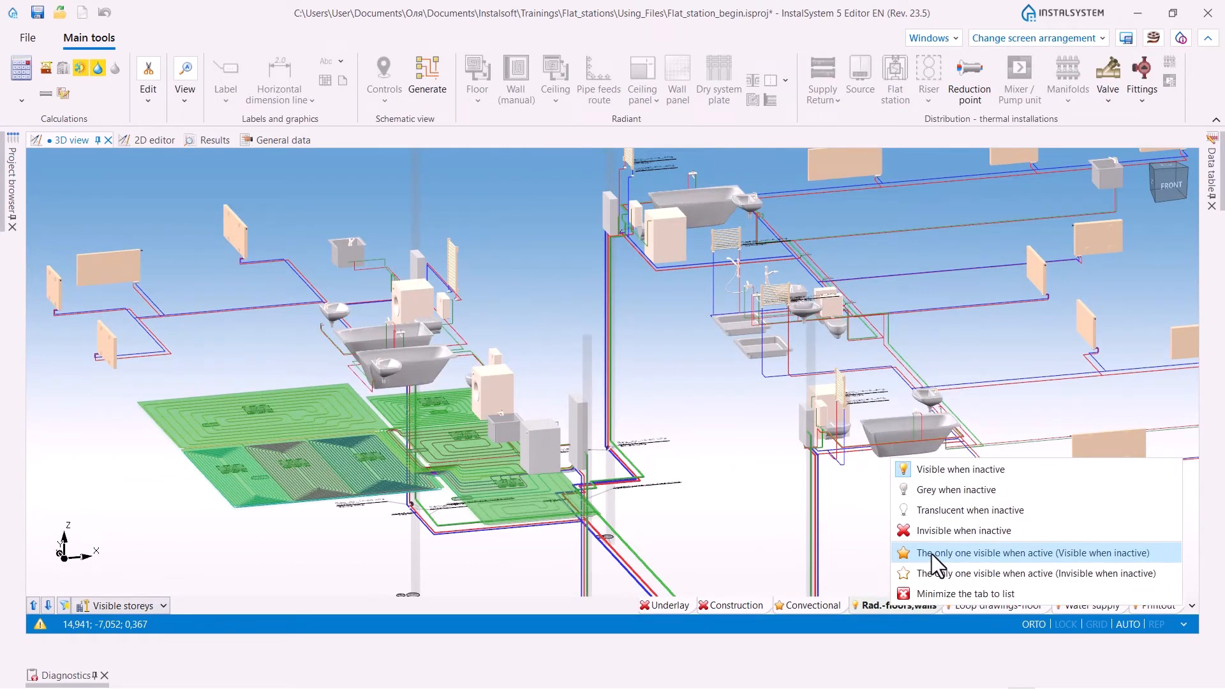
pyautogui.click(932, 554)
# - Examine the underfloor heating zones, their feed pipes to the flat station and the supply risers in 3D
pyautogui.moveTo(632, 449); pyautogui.dragTo(638, 408, button='middle')
pyautogui.scroll(3, 477, 459)
pyautogui.scroll(1, 477, 459)
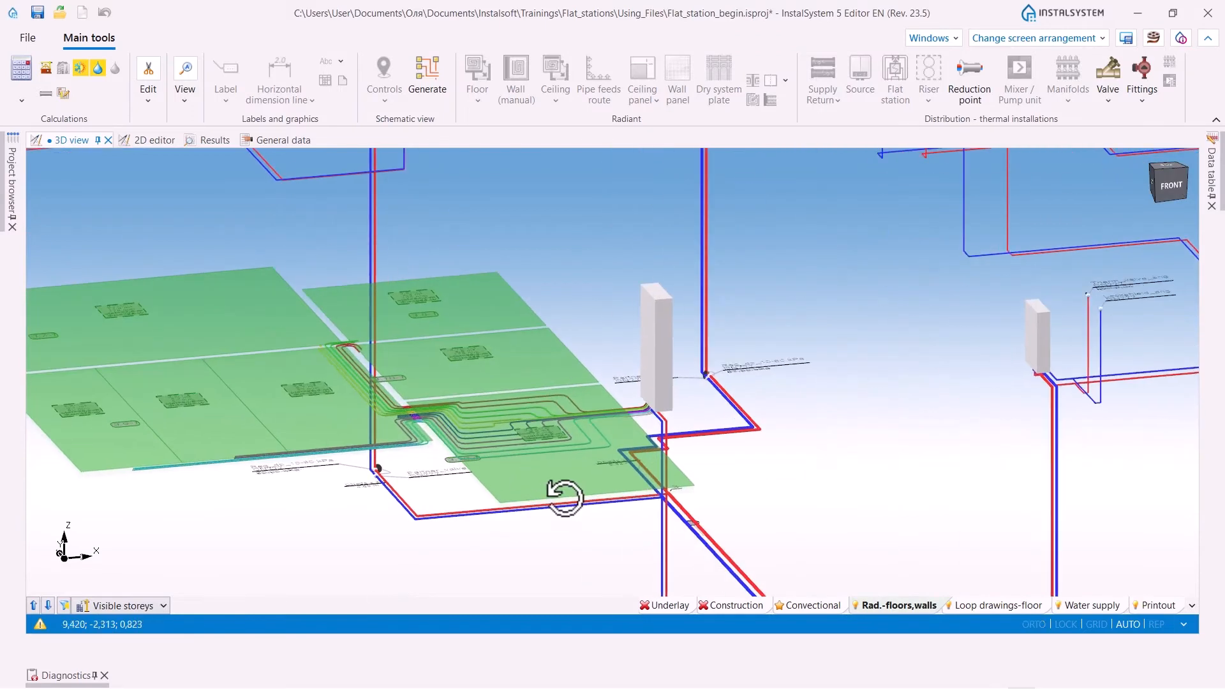
pyautogui.keyDown('shift'); pyautogui.moveTo(565, 497); pyautogui.dragTo(583, 489, button='middle'); pyautogui.keyUp('shift')
pyautogui.scroll(3, 782, 367)
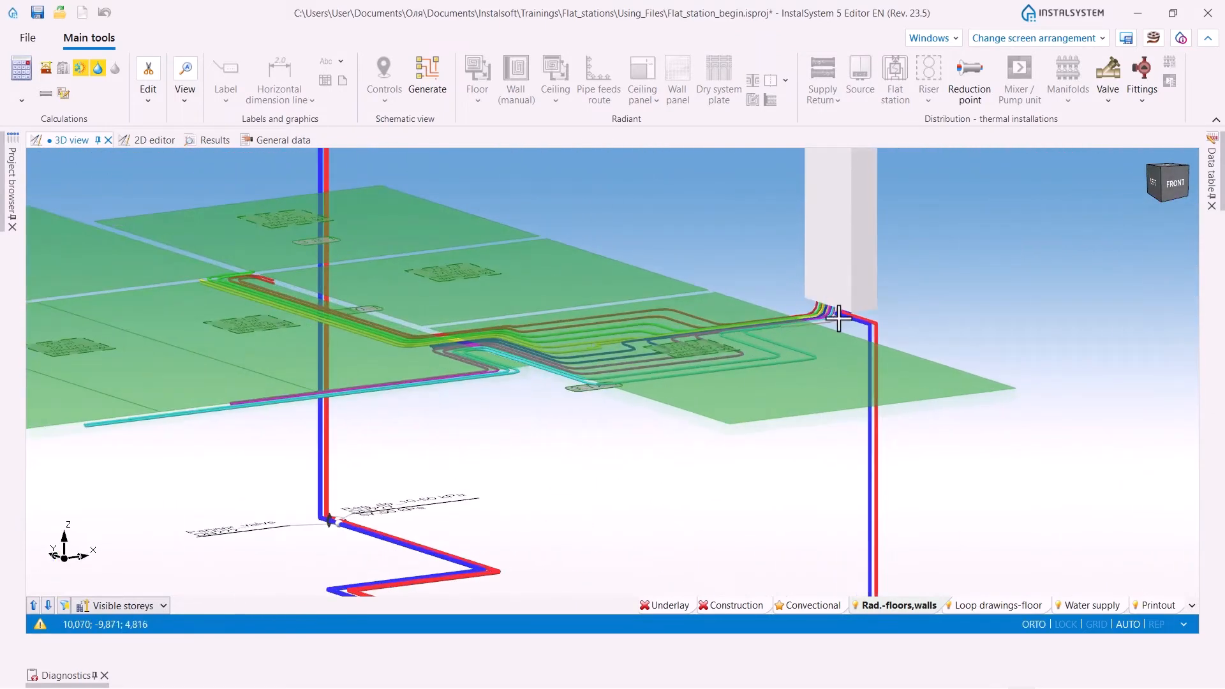
pyautogui.scroll(-5, 682, 300)
pyautogui.scroll(-3, 813, 370)
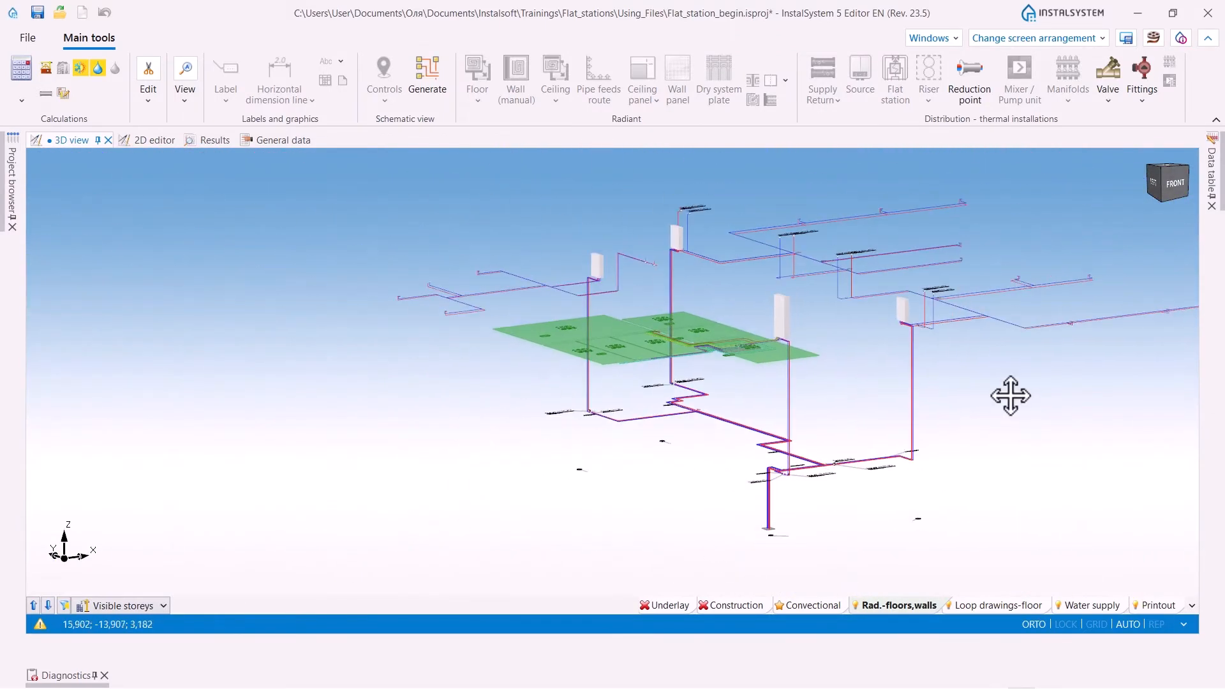
pyautogui.moveTo(1011, 396); pyautogui.dragTo(888, 446, button='middle')
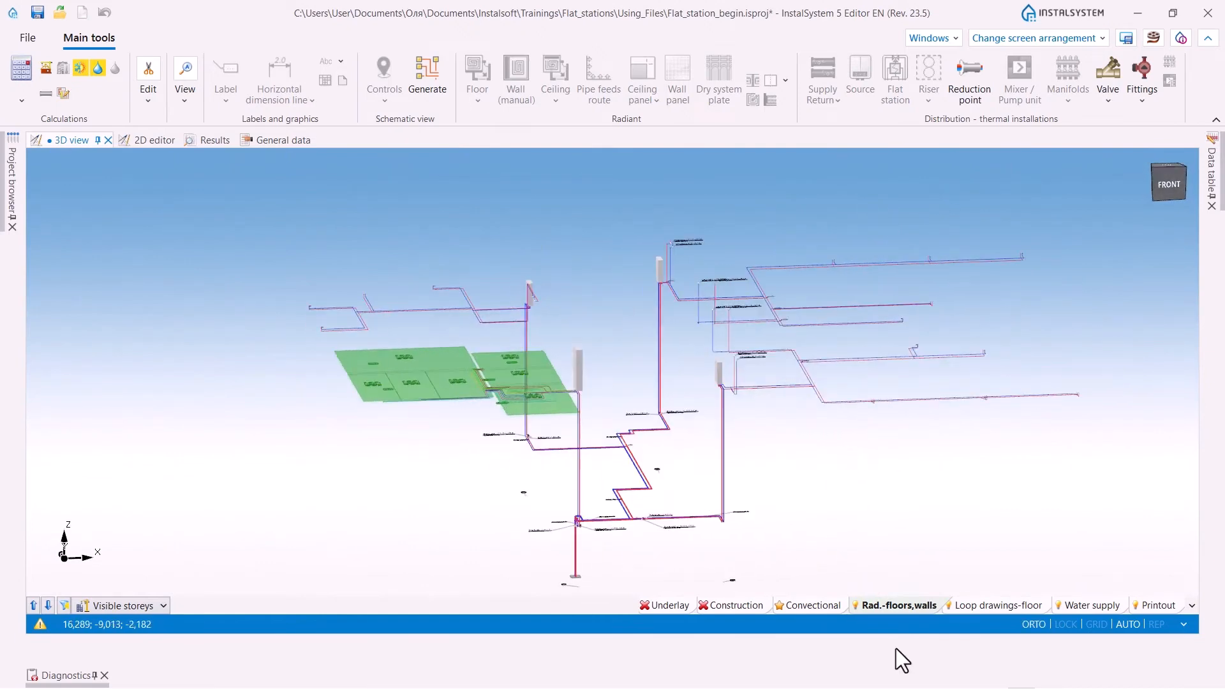
# - Set the Water supply layer in the 3D view to "The only one visible when active (Visible when inactive)"
pyautogui.click(971, 606)
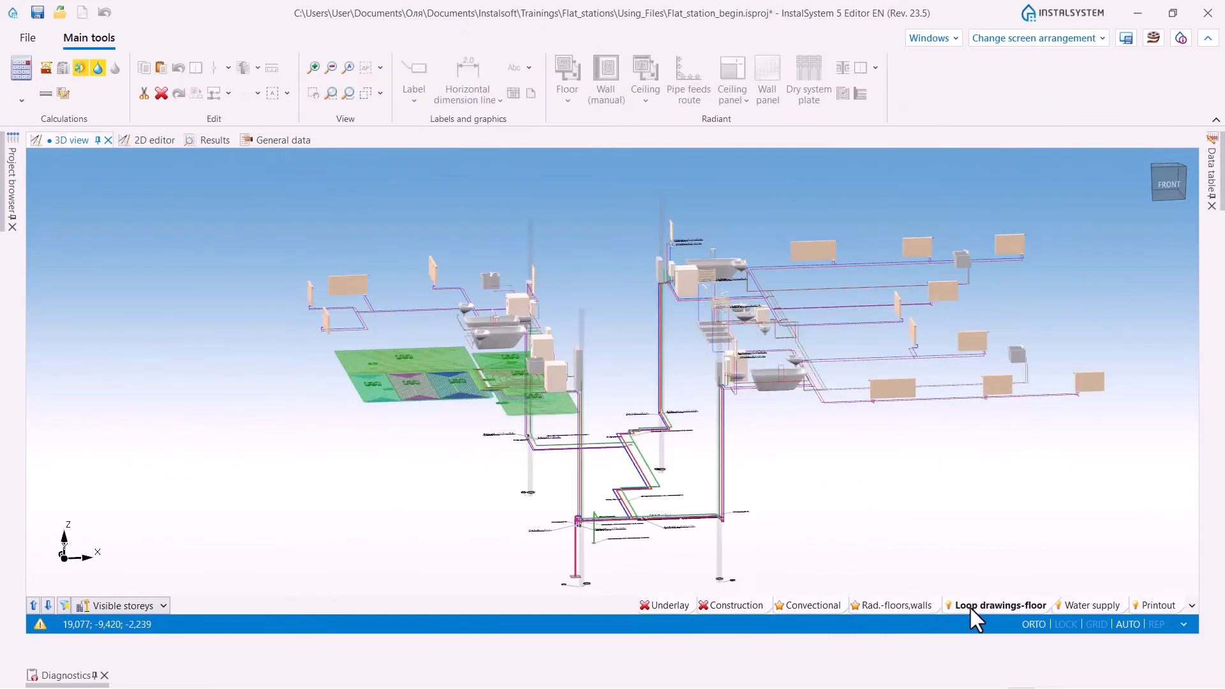
pyautogui.rightClick(1074, 610)
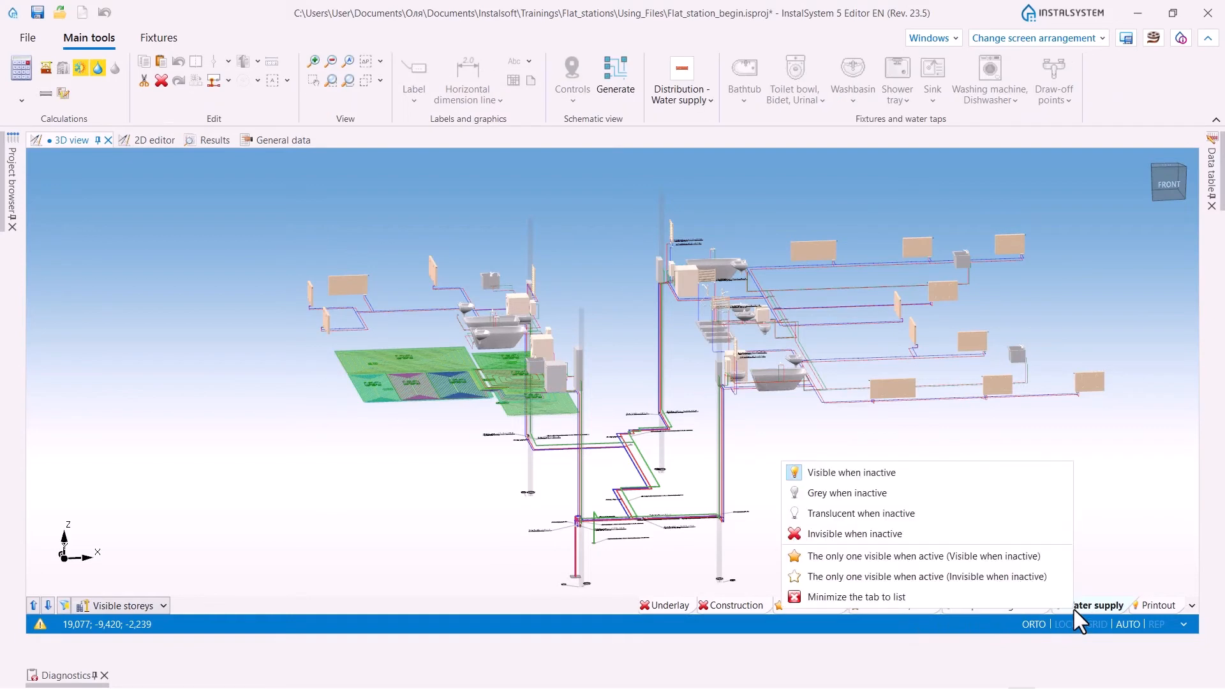
pyautogui.click(846, 555)
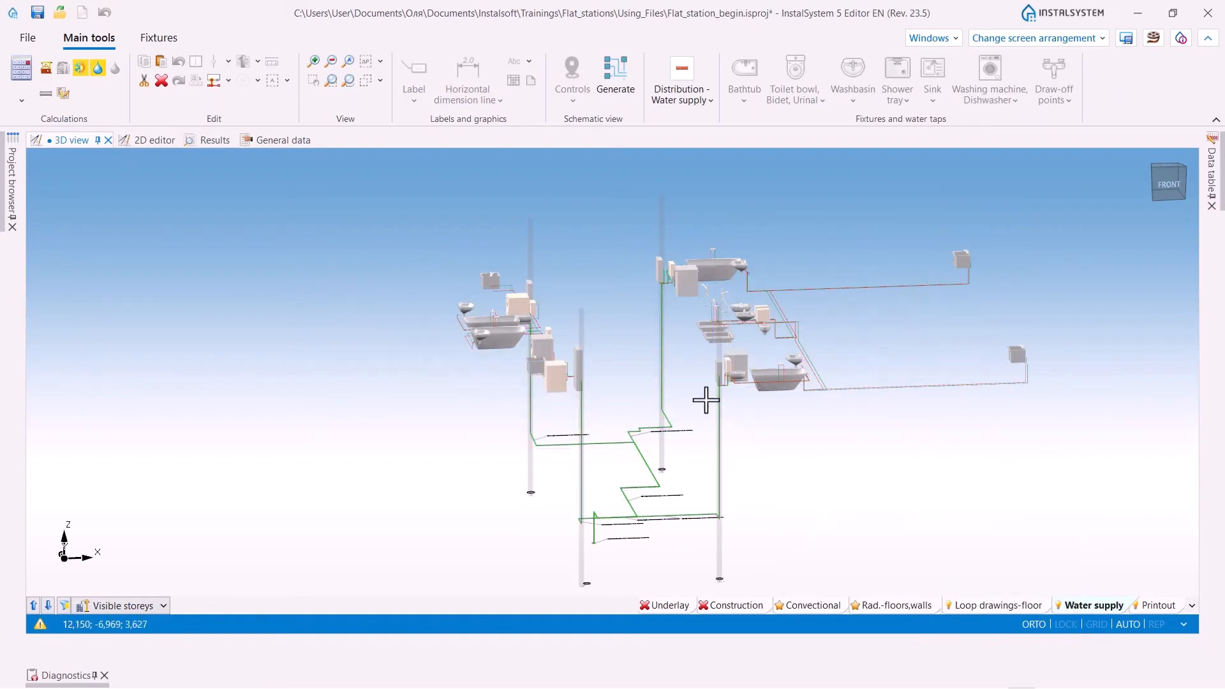
# - Examine the water supply pipes and fixtures in 3D and the flat station's pipe connections beside antechamber 1.4 on the 2D plan
pyautogui.scroll(2, 725, 386)
pyautogui.scroll(3, 725, 386)
pyautogui.moveTo(626, 413); pyautogui.dragTo(661, 415, button='middle')
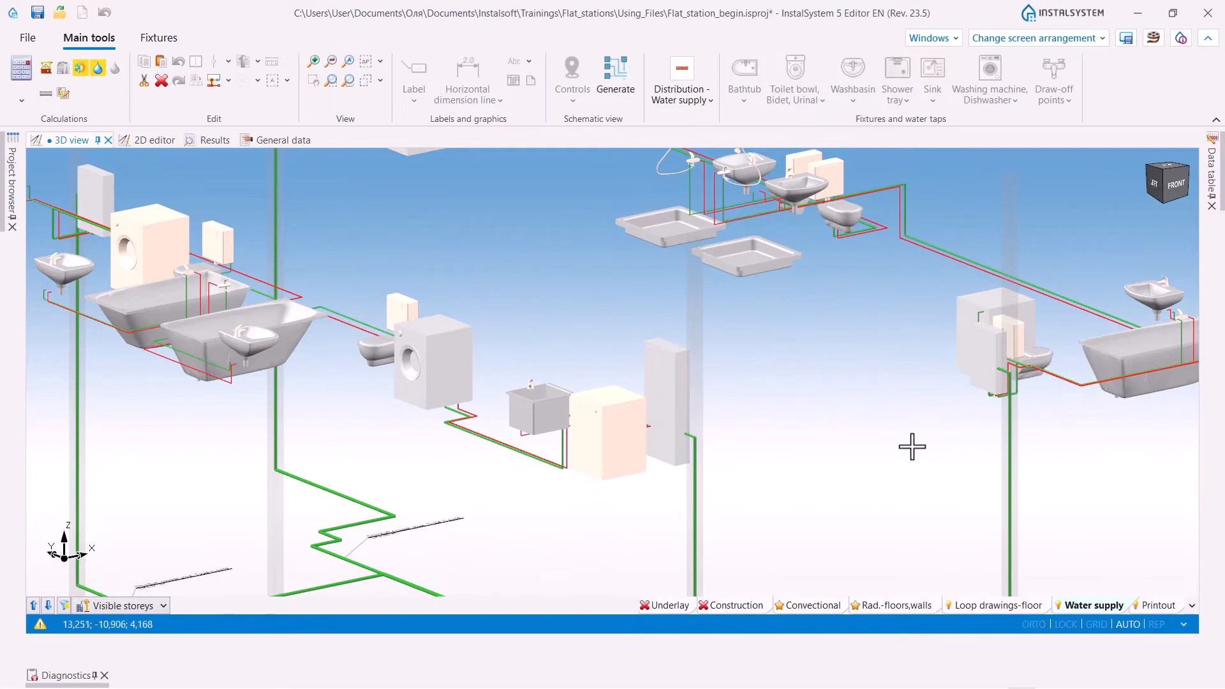
pyautogui.moveTo(910, 443); pyautogui.dragTo(730, 393, button='middle')
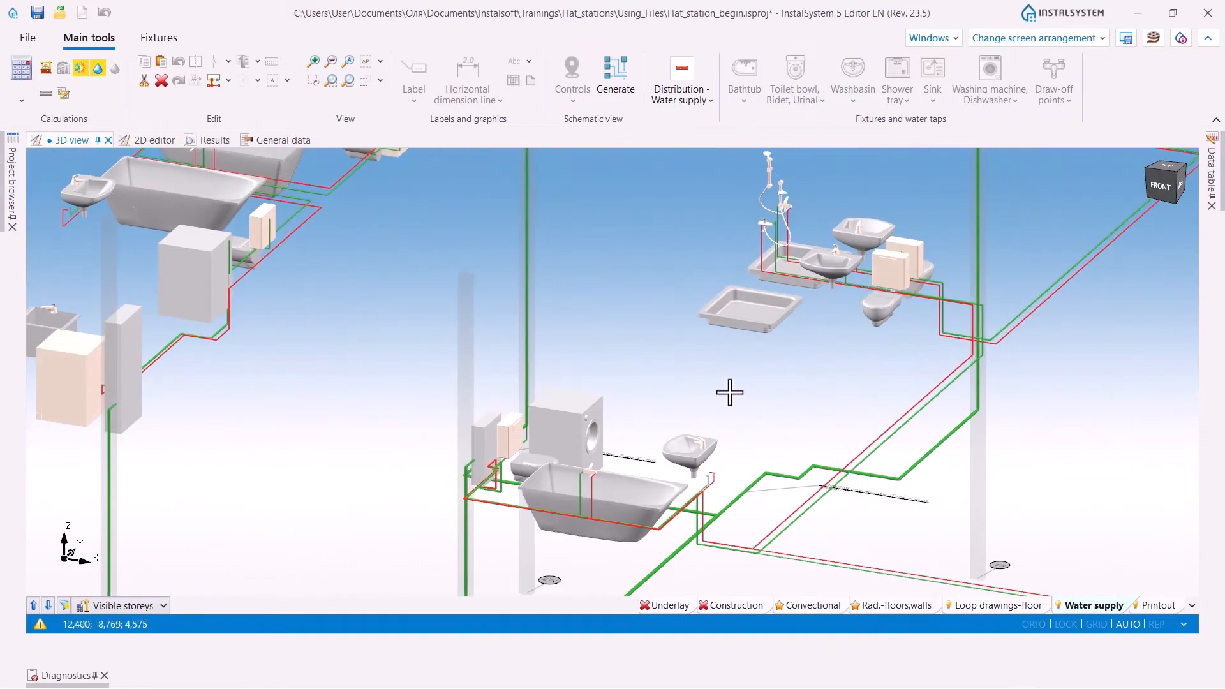
pyautogui.scroll(2, 711, 376)
pyautogui.scroll(-5, 711, 377)
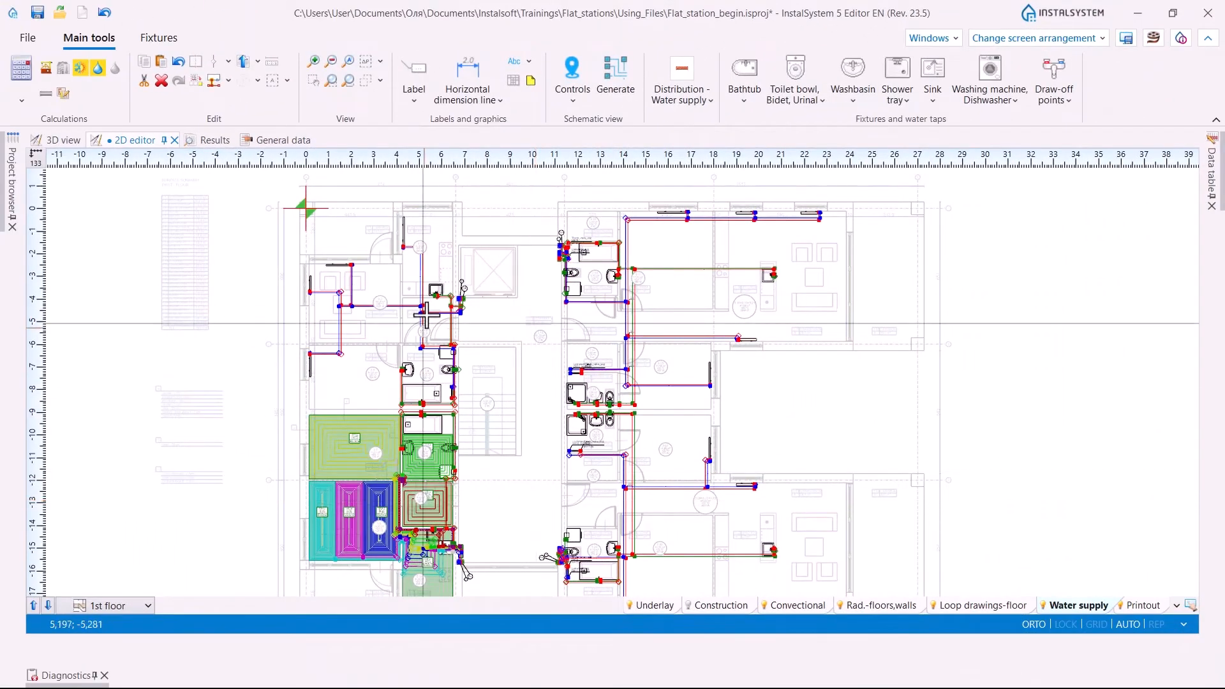
pyautogui.scroll(6, 466, 307)
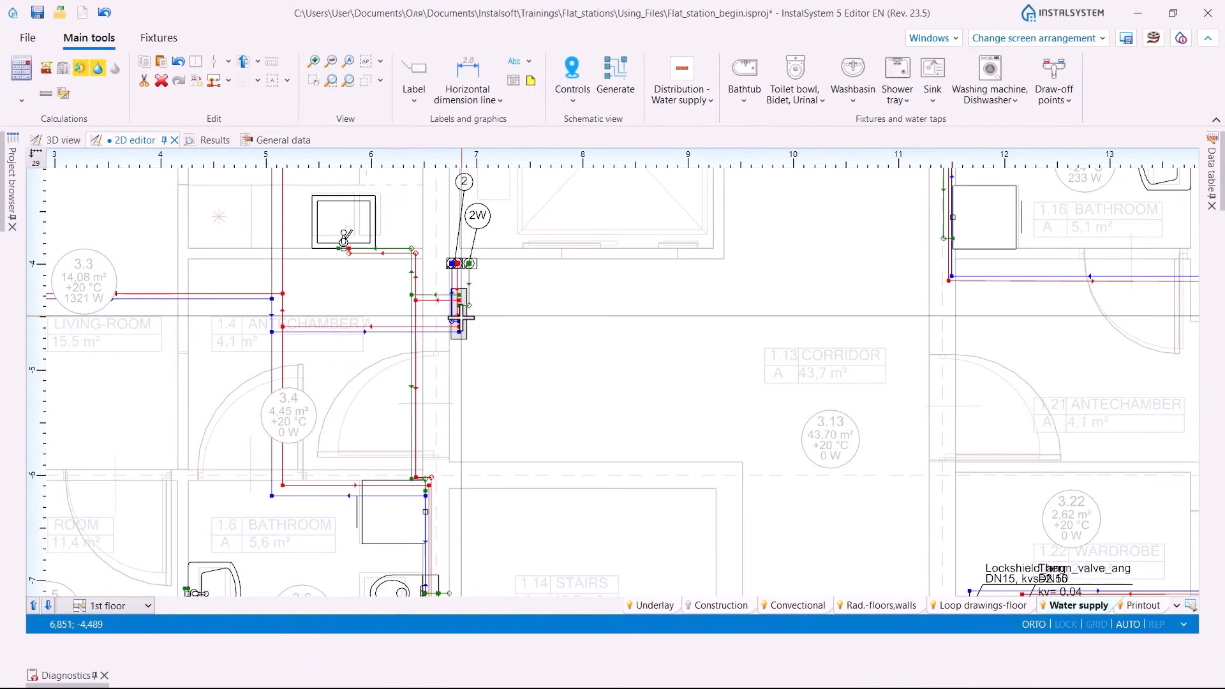
pyautogui.scroll(2, 470, 307)
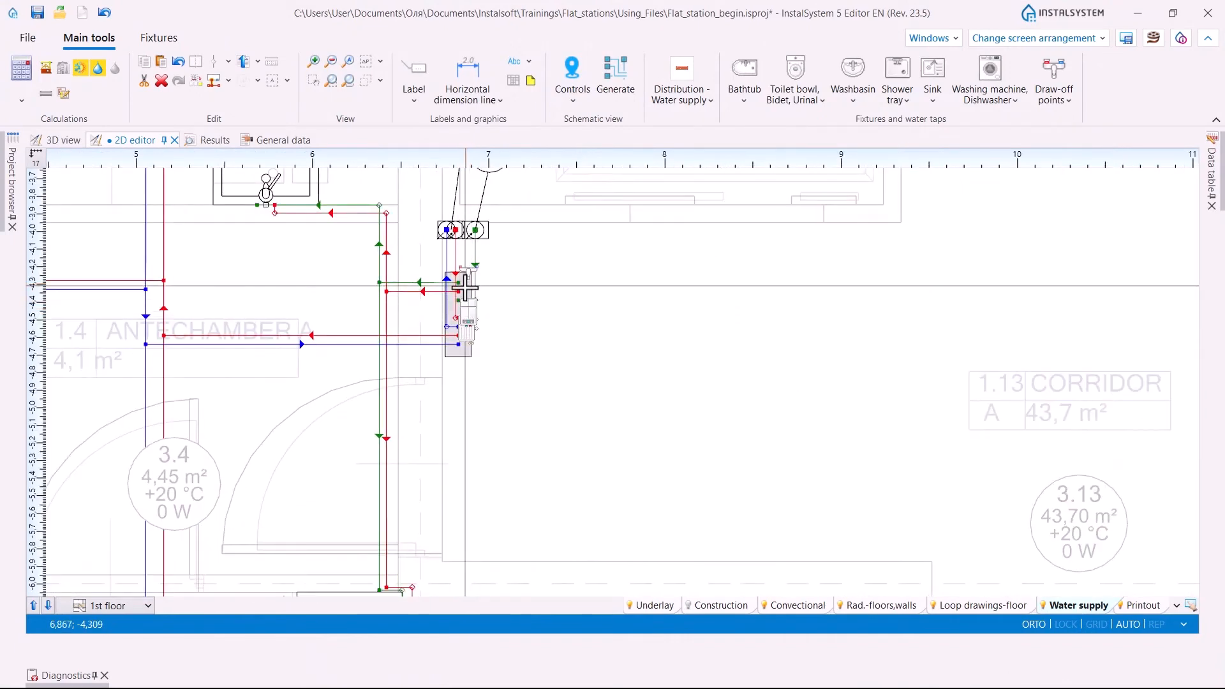
pyautogui.moveTo(466, 288)
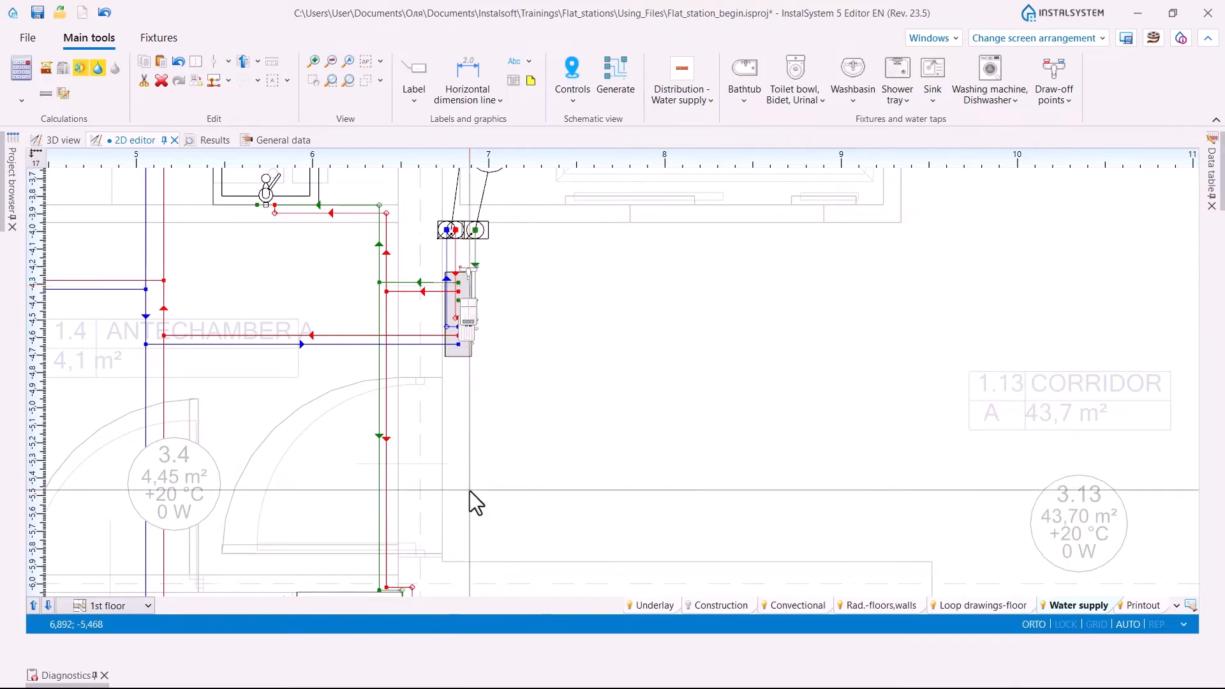
# - Select DIN 1988-300 as the calculation standard for the water supply systems in the general data
pyautogui.click(268, 140)
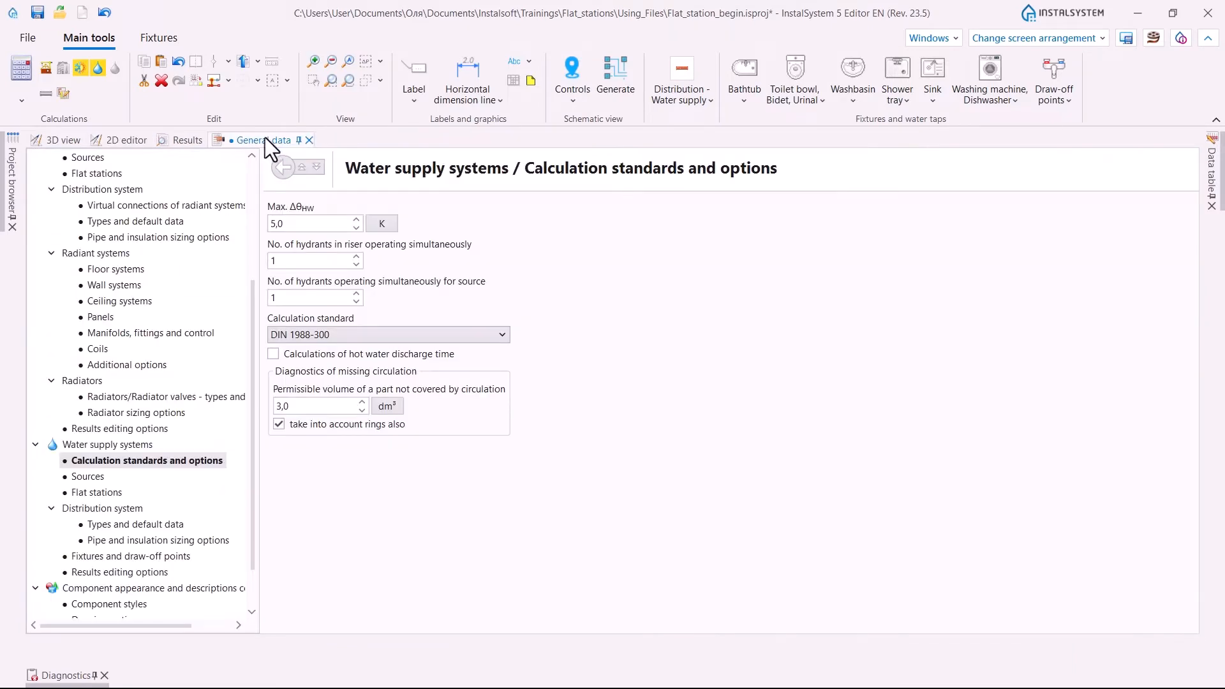
pyautogui.click(155, 460)
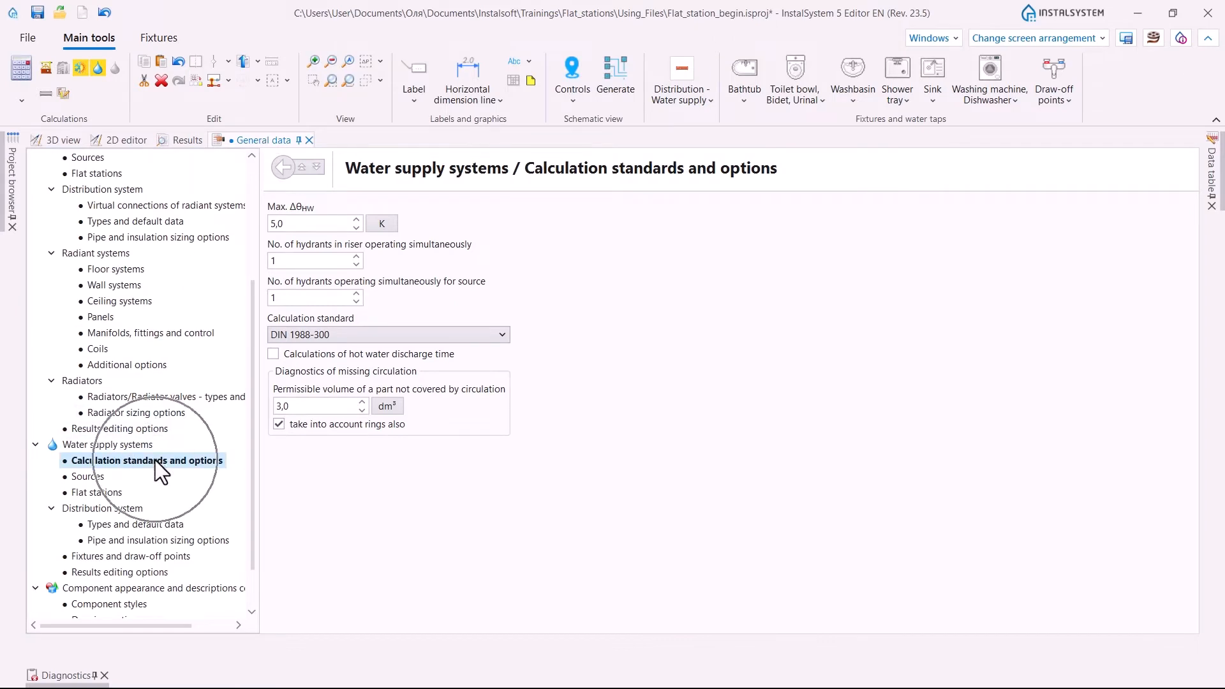
pyautogui.click(500, 333)
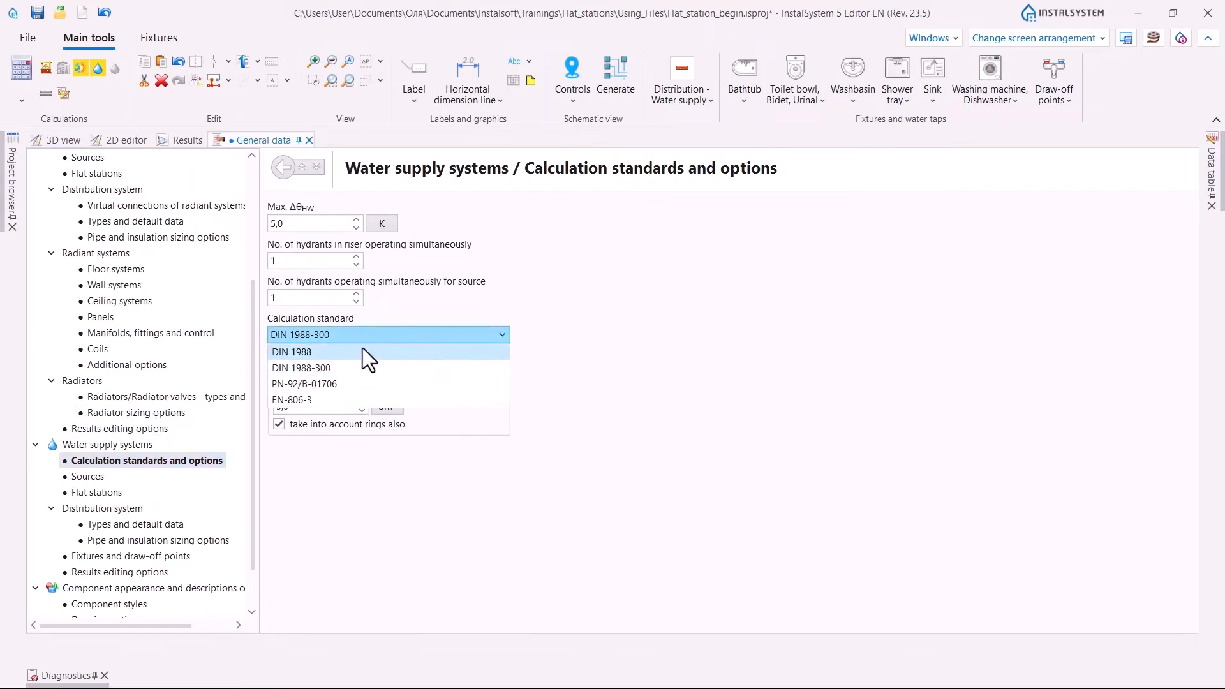
pyautogui.click(338, 369)
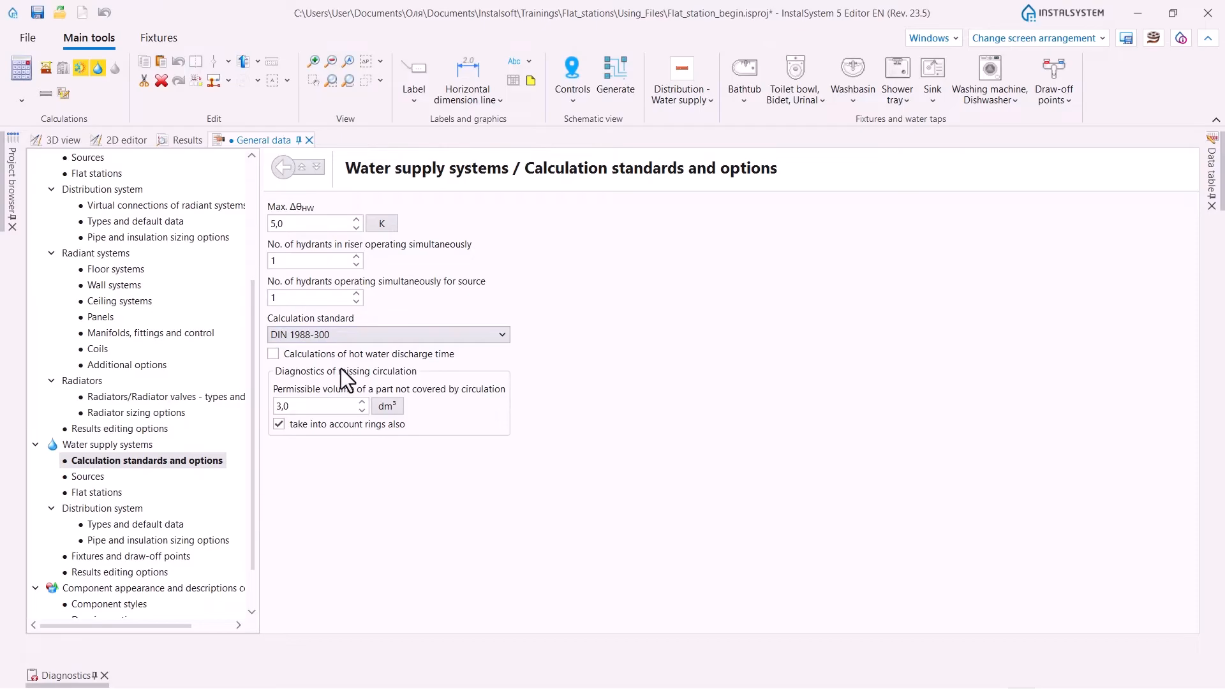
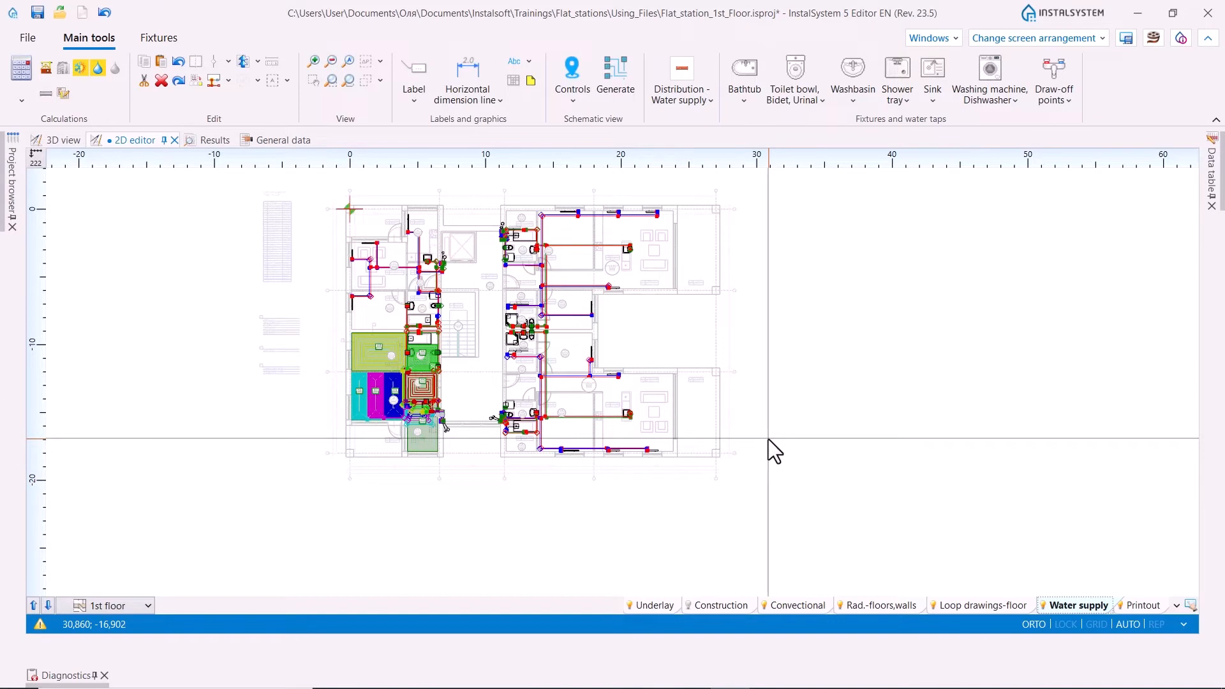
# - Activate the Convectional and Rad.-floors,walls layers together with Water supply and select all components on the 1st floor plan
pyautogui.click(793, 610)
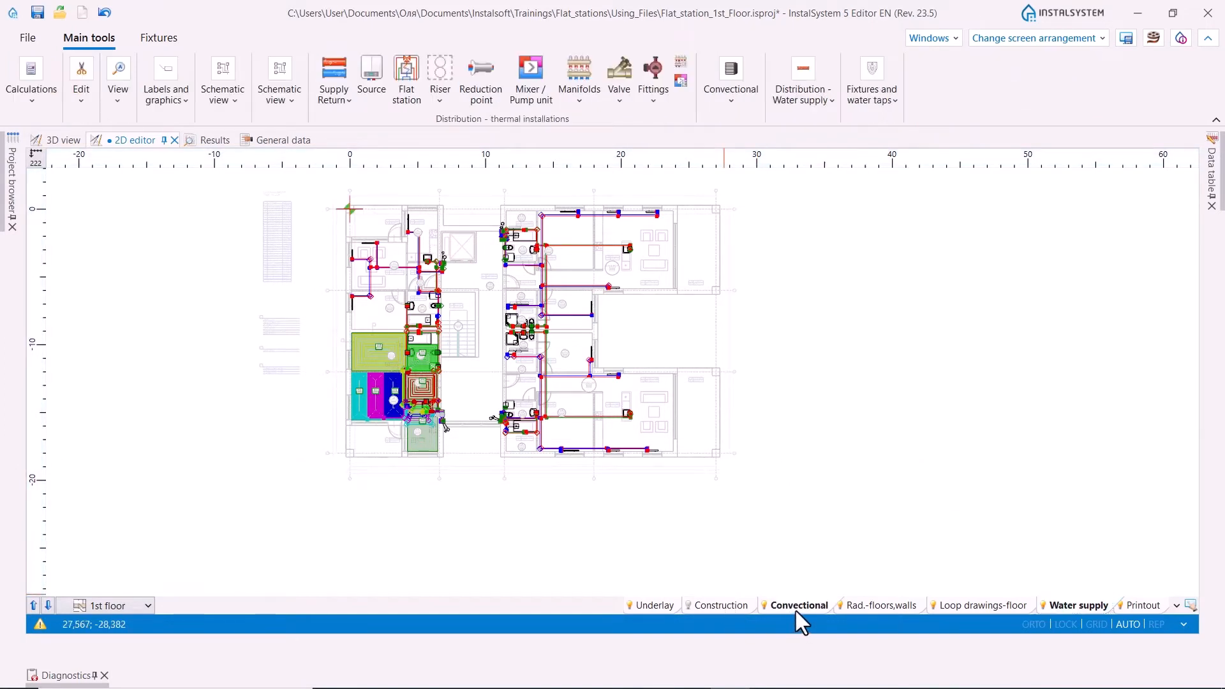
pyautogui.click(868, 609)
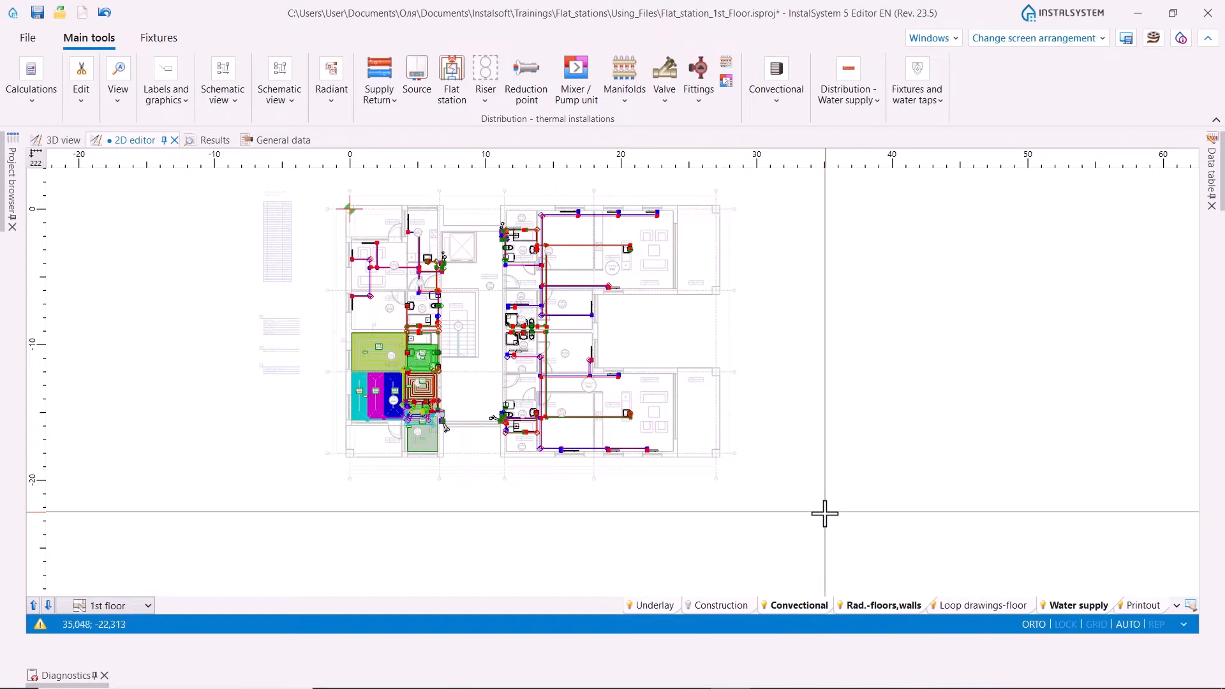
pyautogui.click(82, 108)
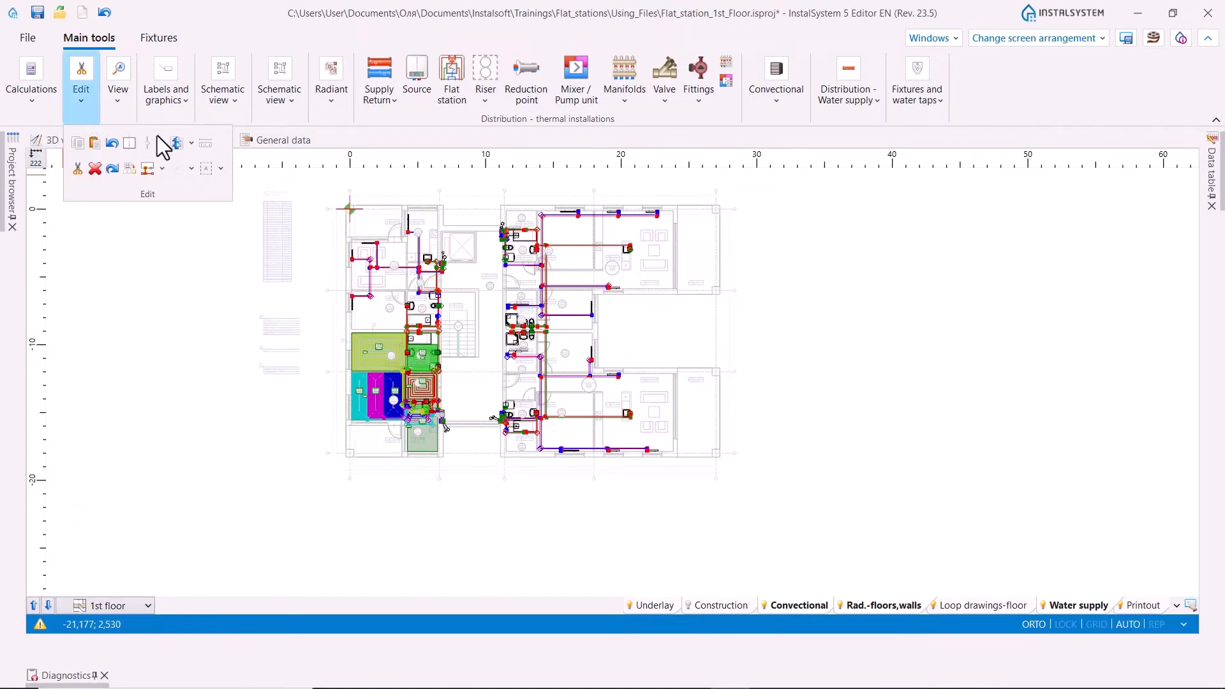
pyautogui.click(219, 169)
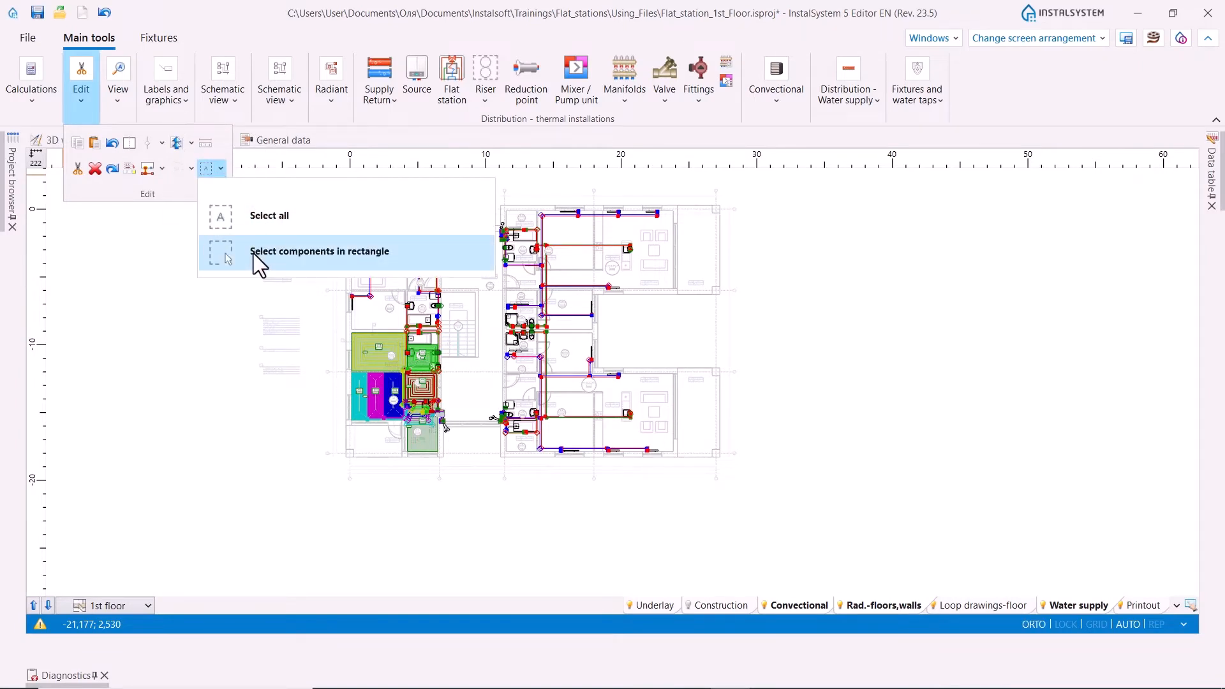
pyautogui.click(259, 219)
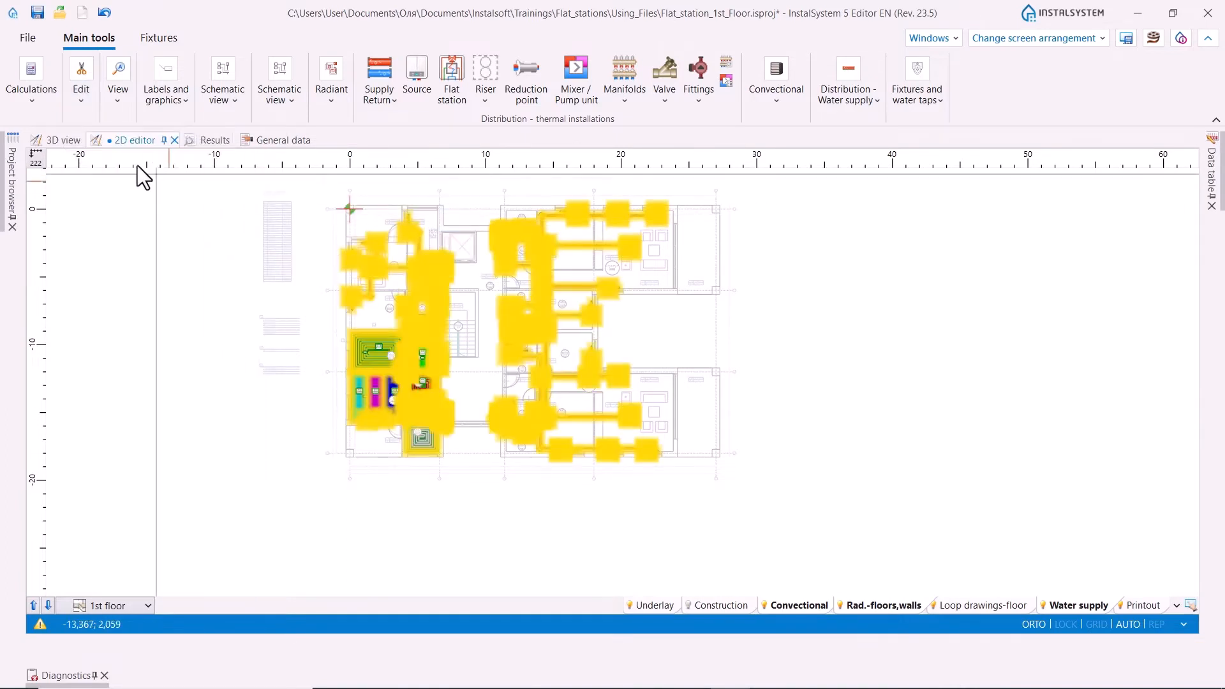
# - Copy the selected elements to multiple storeys above, from the 2nd floor to the 3rd floor
pyautogui.click(81, 102)
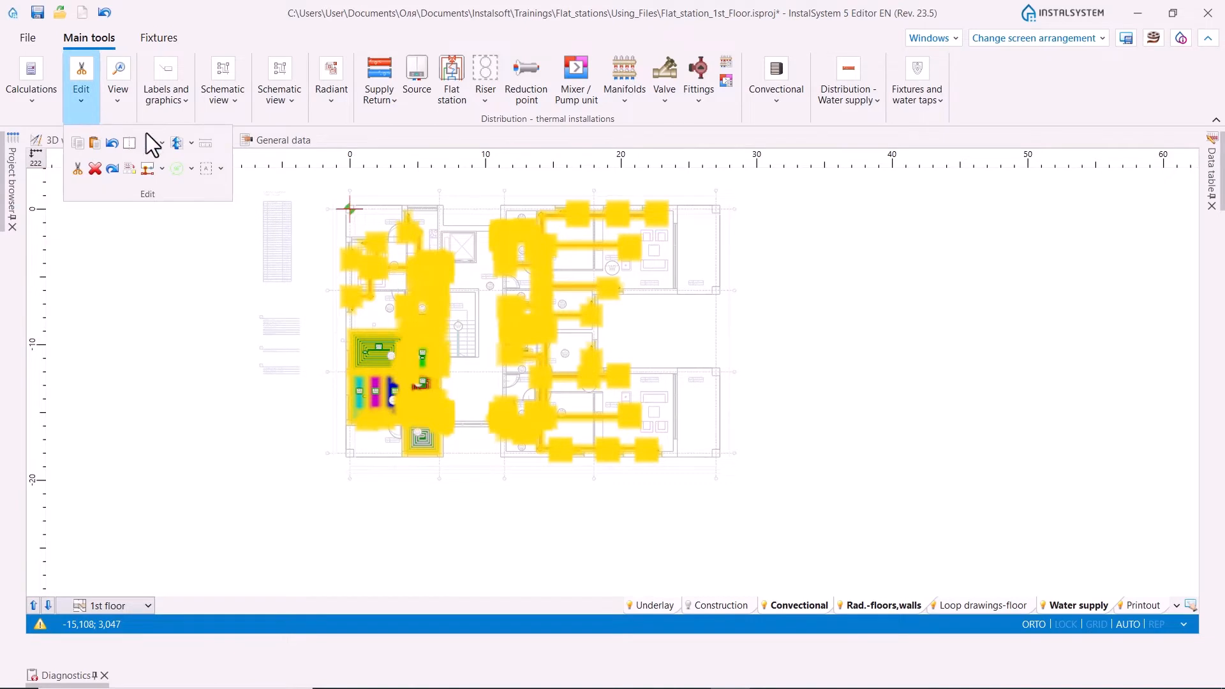
pyautogui.click(191, 144)
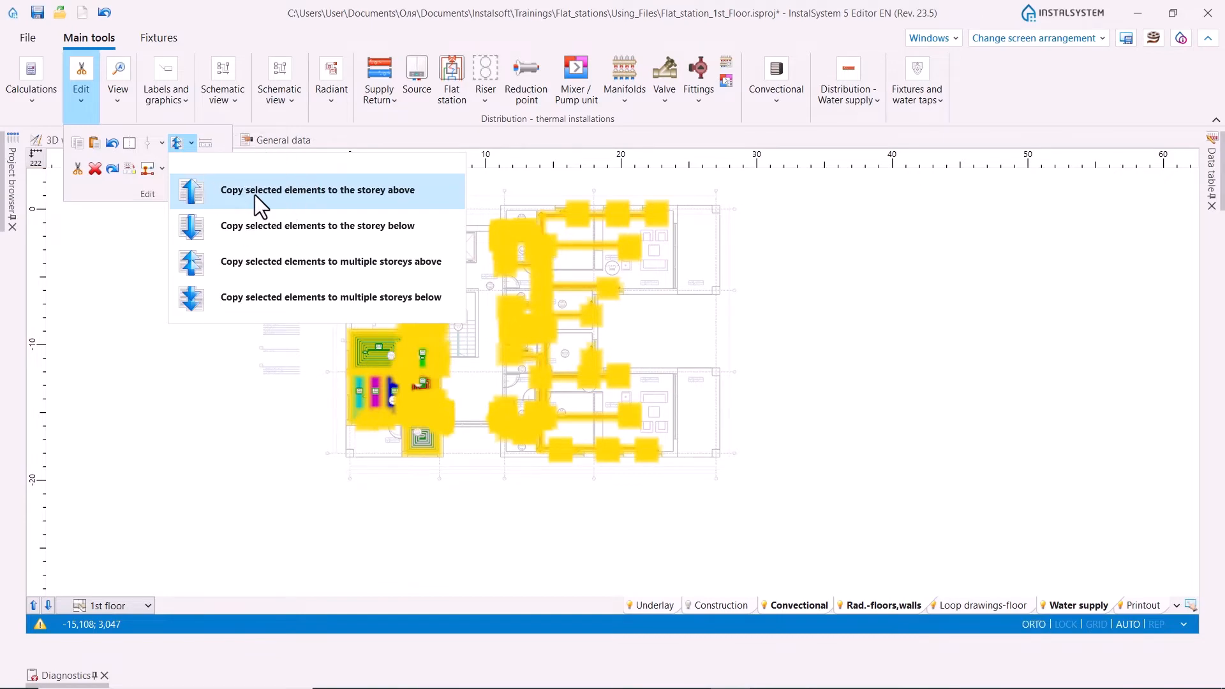
pyautogui.click(247, 266)
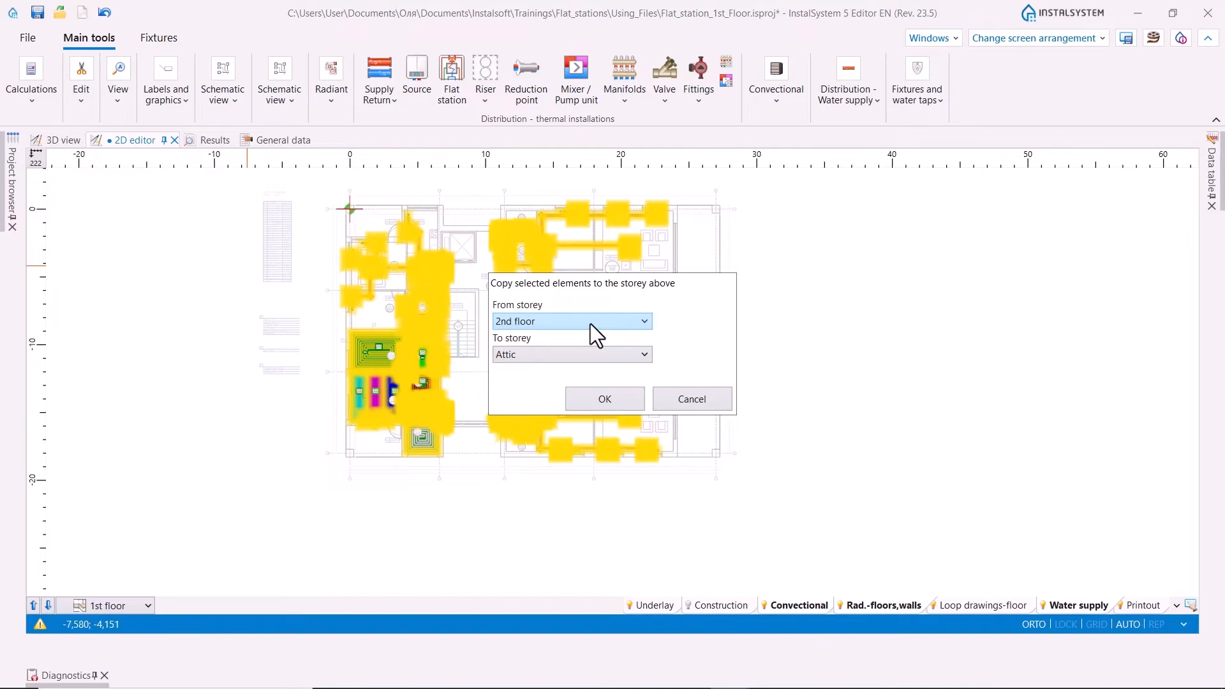
pyautogui.click(641, 357)
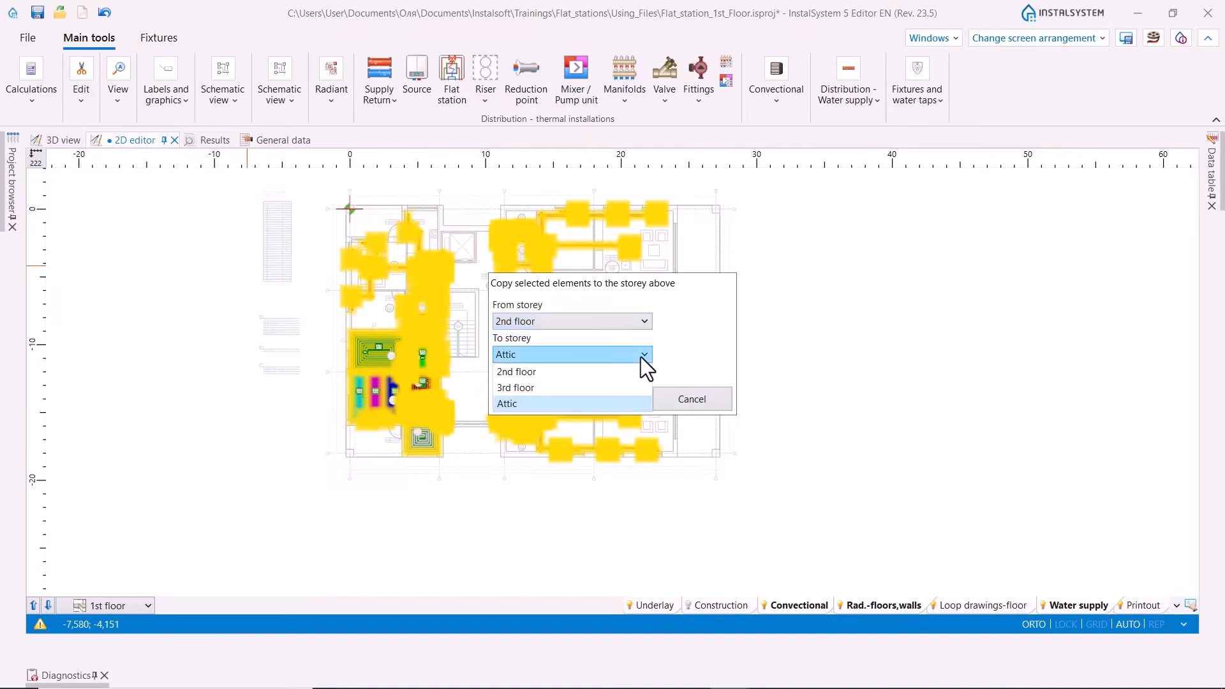
pyautogui.click(546, 388)
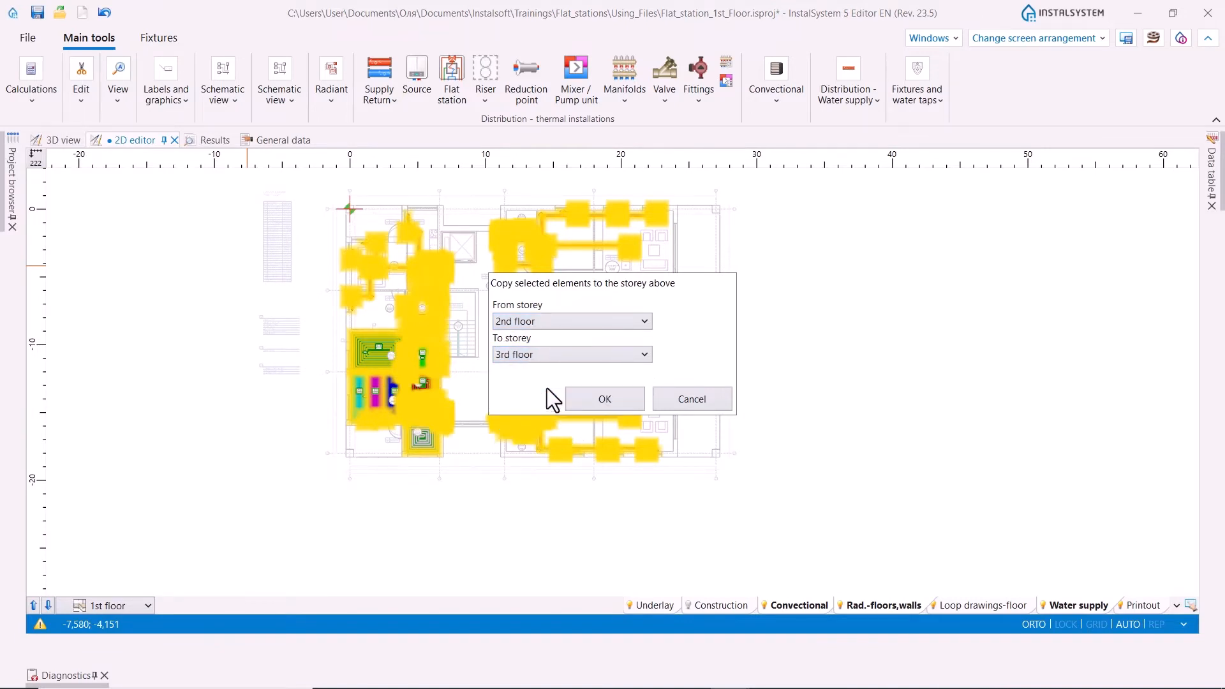
pyautogui.click(600, 404)
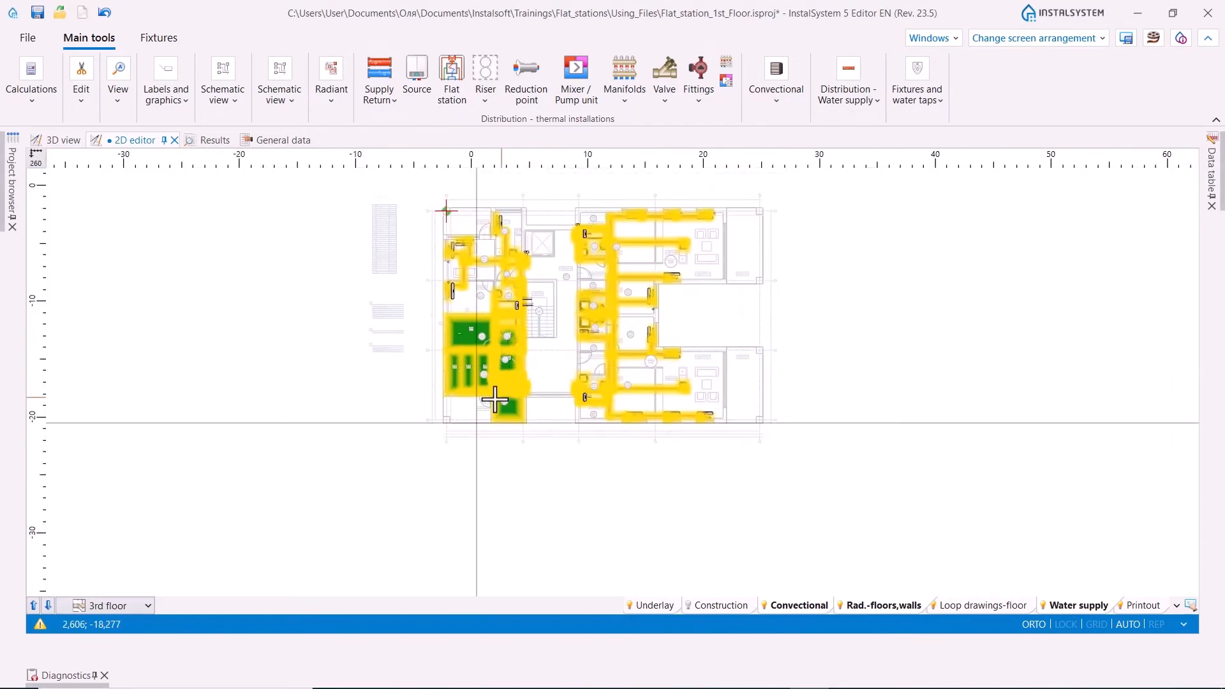
# - Examine the copied installations on the 3rd and 2nd floor plans and the flat stations, fixtures and risers of all storeys in 3D
pyautogui.scroll(3, 494, 400)
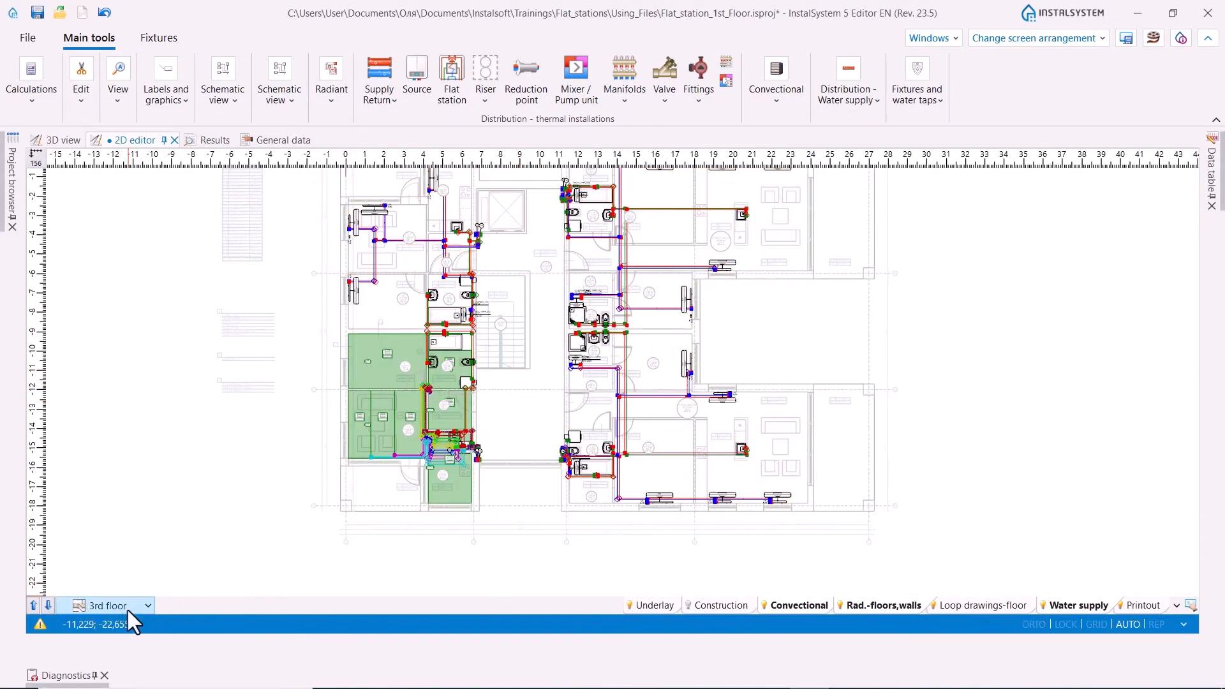
pyautogui.click(148, 605)
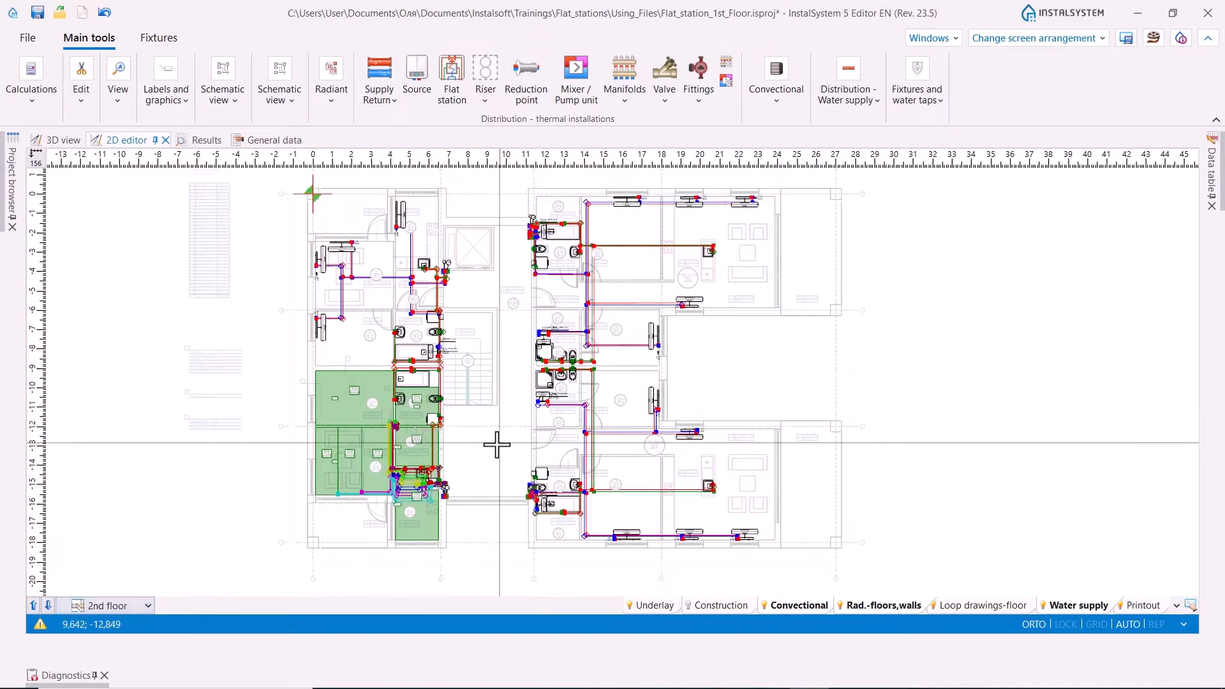
pyautogui.click(62, 140)
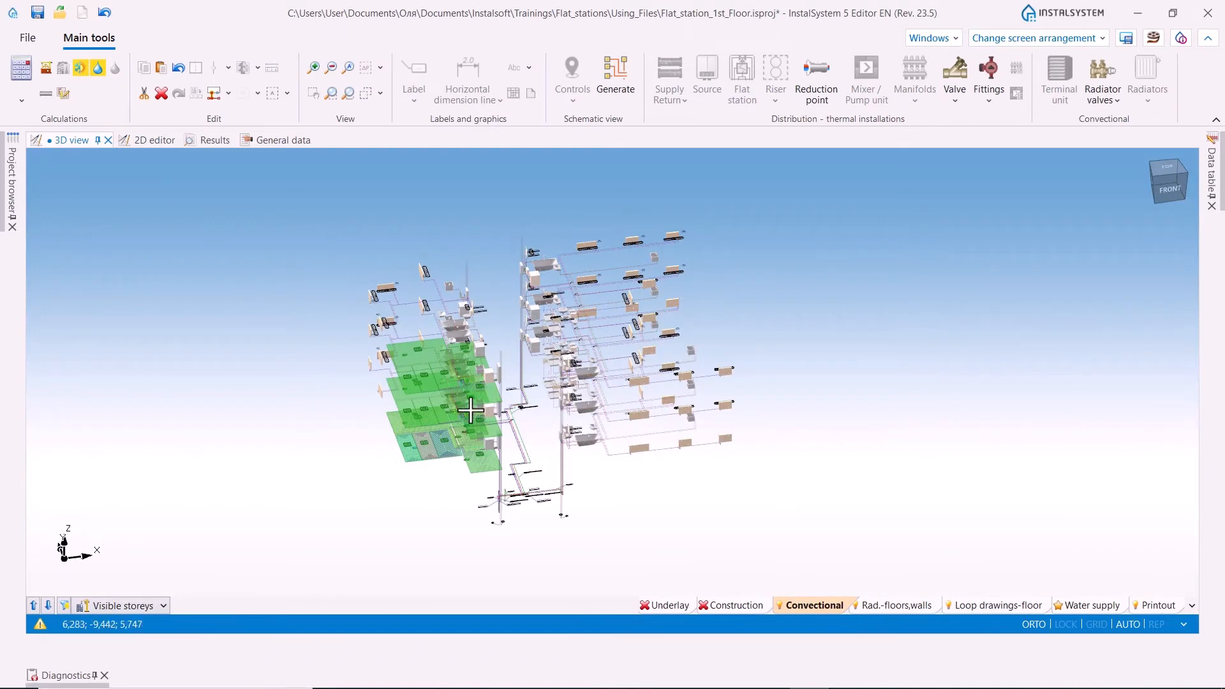
pyautogui.moveTo(504, 397)
pyautogui.mouseDown(button='middle')
pyautogui.moveTo(534, 409)
pyautogui.moveTo(459, 404)
pyautogui.moveTo(510, 410)
pyautogui.mouseUp(button='middle')
pyautogui.scroll(5, 507, 331)
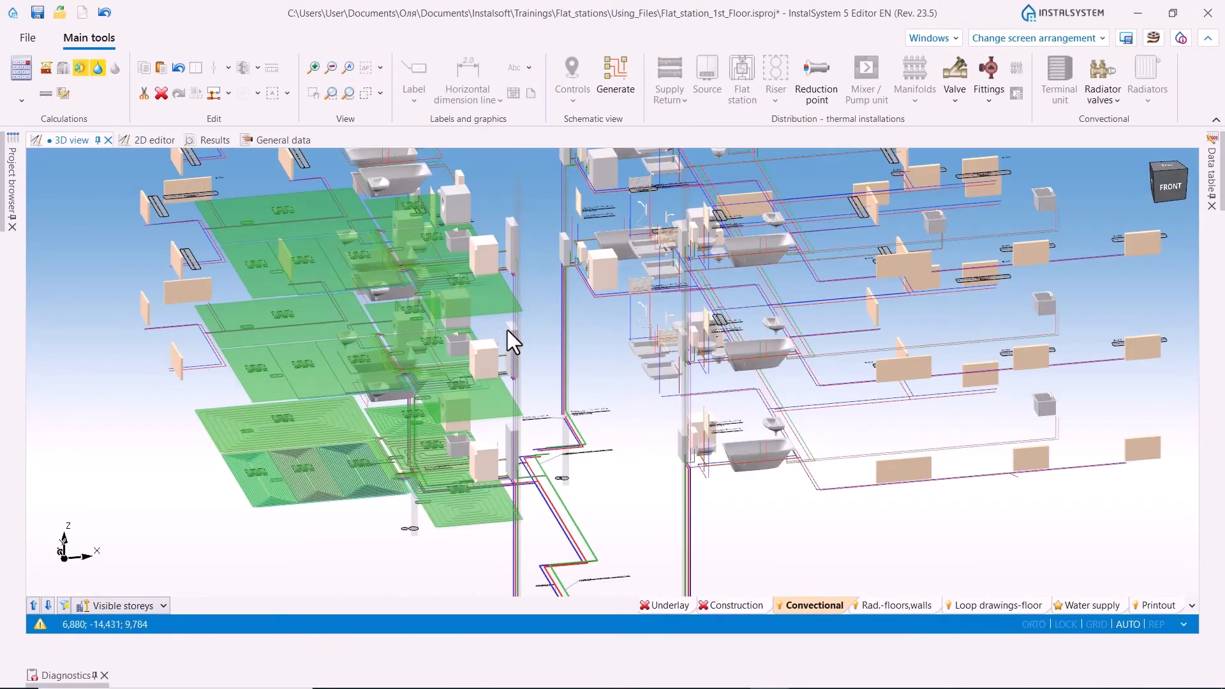
pyautogui.moveTo(507, 331)
pyautogui.mouseDown(button='middle')
pyautogui.moveTo(541, 320)
pyautogui.moveTo(519, 315)
pyautogui.mouseUp(button='middle')
pyautogui.scroll(3, 585, 211)
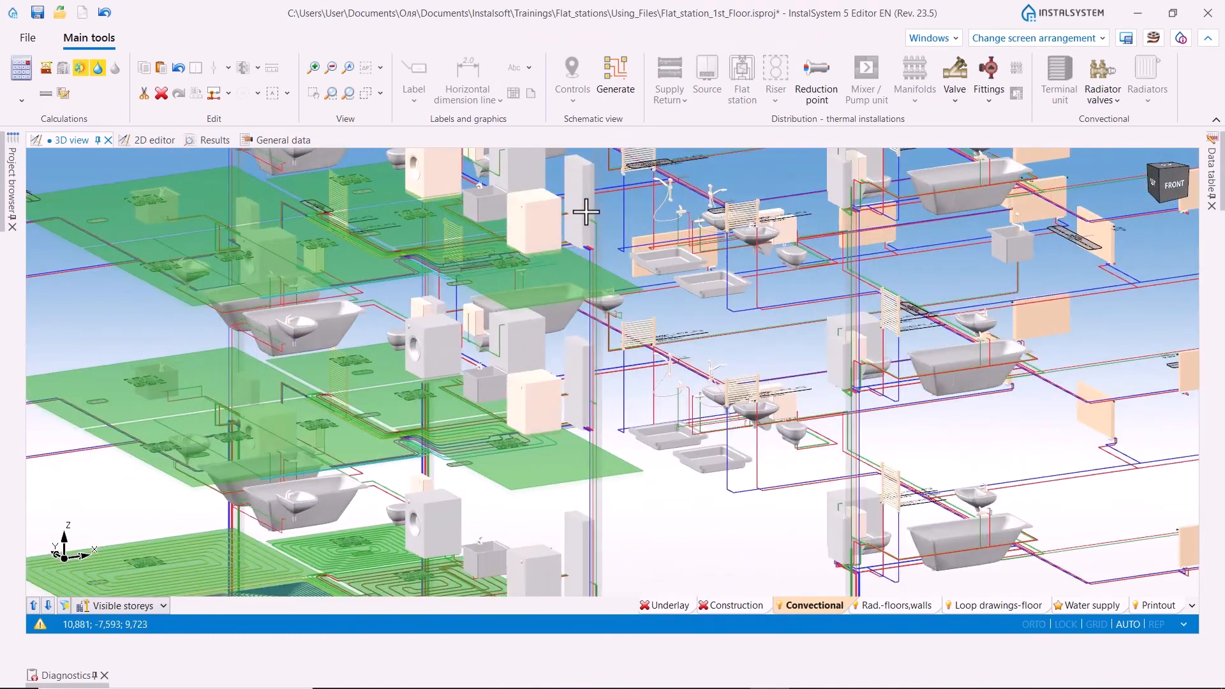
pyautogui.keyDown('shift'); pyautogui.click(585, 211); pyautogui.keyUp('shift')
pyautogui.keyDown('shift'); pyautogui.click(582, 376); pyautogui.keyUp('shift')
pyautogui.moveTo(580, 447); pyautogui.dragTo(583, 369, button='middle')
pyautogui.moveTo(612, 494); pyautogui.dragTo(637, 478, button='middle')
pyautogui.scroll(1, 615, 491)
pyautogui.scroll(1, 641, 446)
pyautogui.scroll(-4, 638, 311)
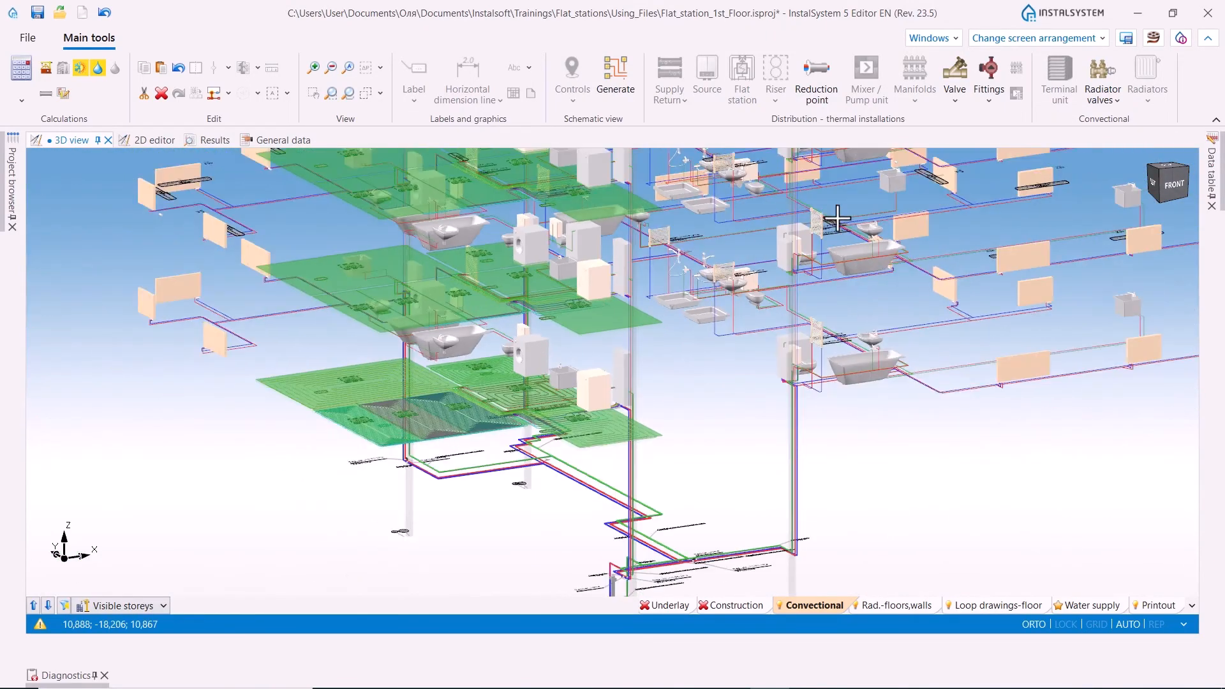
pyautogui.scroll(3, 765, 268)
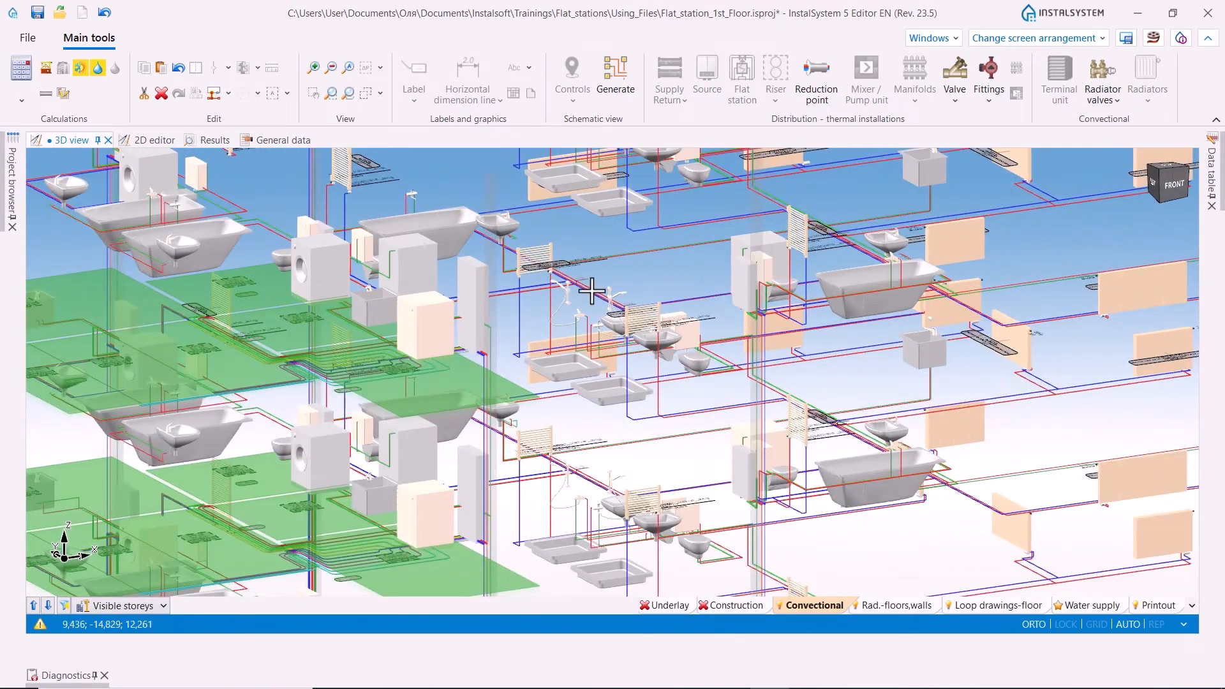
pyautogui.moveTo(500, 335); pyautogui.dragTo(601, 308, button='middle')
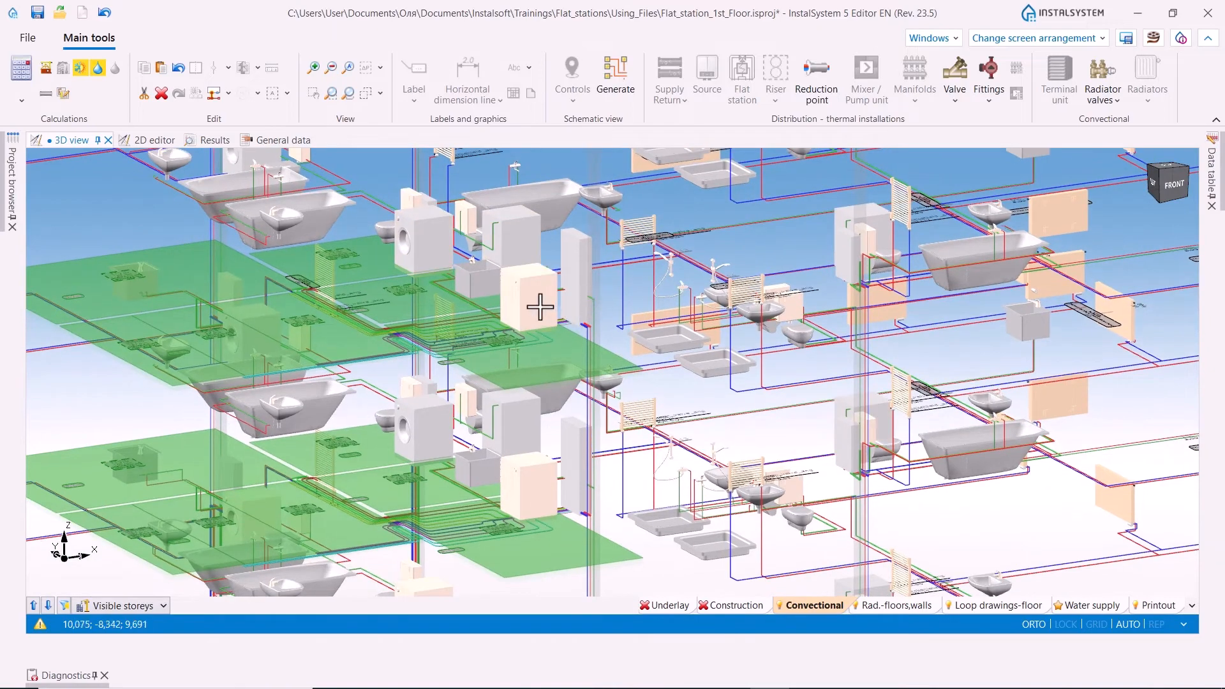
pyautogui.scroll(-5, 540, 307)
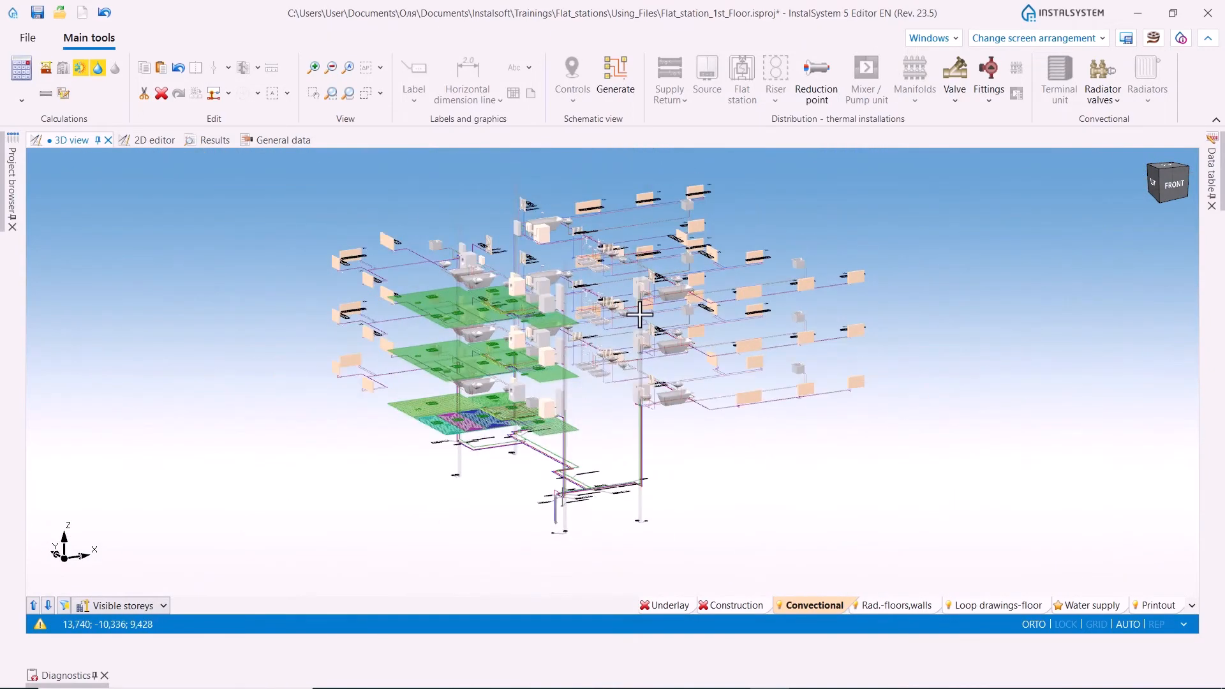
pyautogui.scroll(-2, 645, 322)
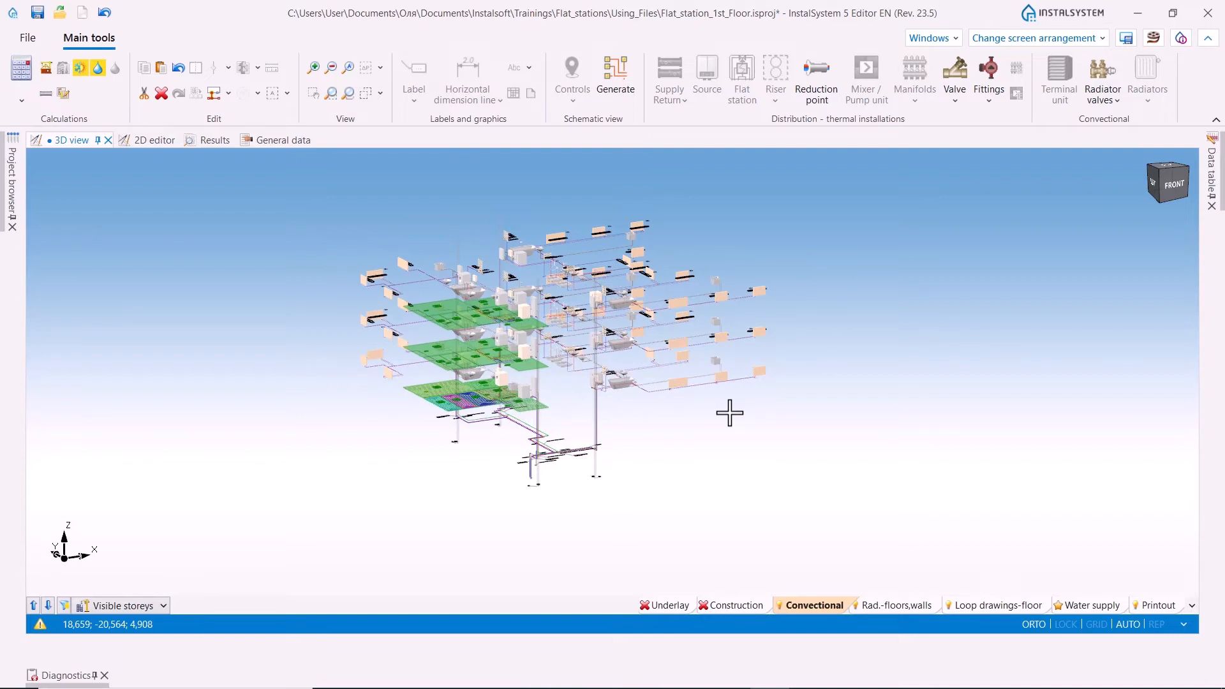
# - Calculate the whole project and view the recalculated installations in 3D
pyautogui.click(22, 71)
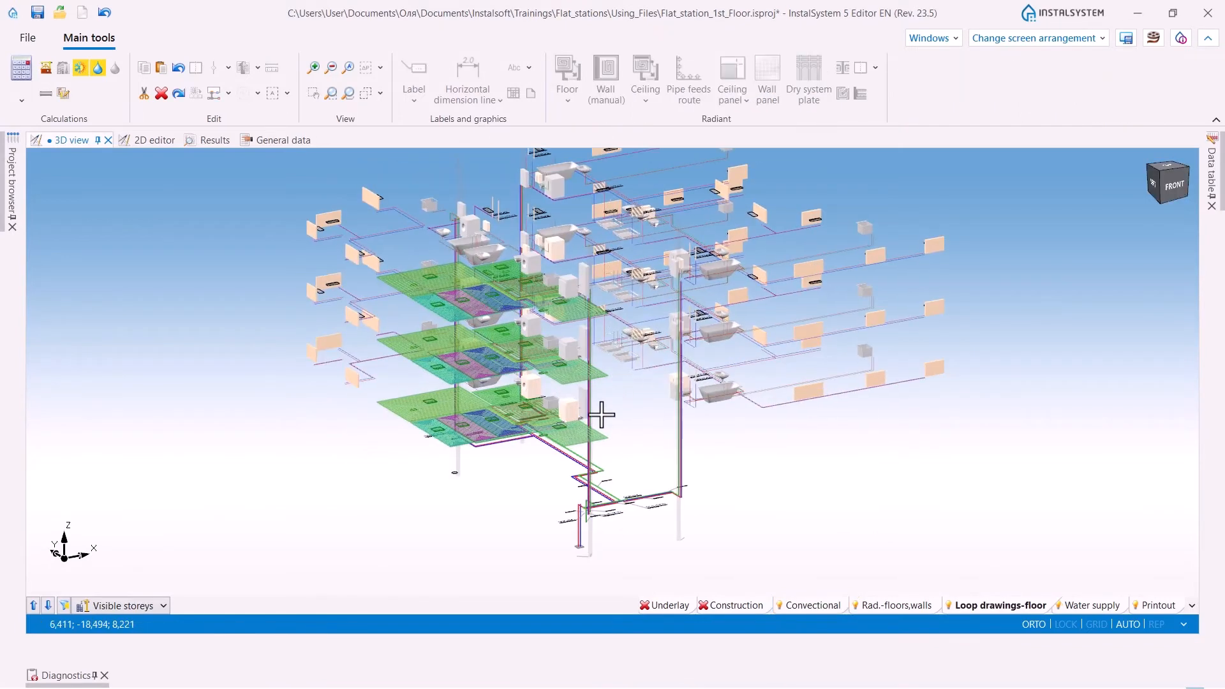
pyautogui.moveTo(602, 417); pyautogui.dragTo(572, 408, button='middle')
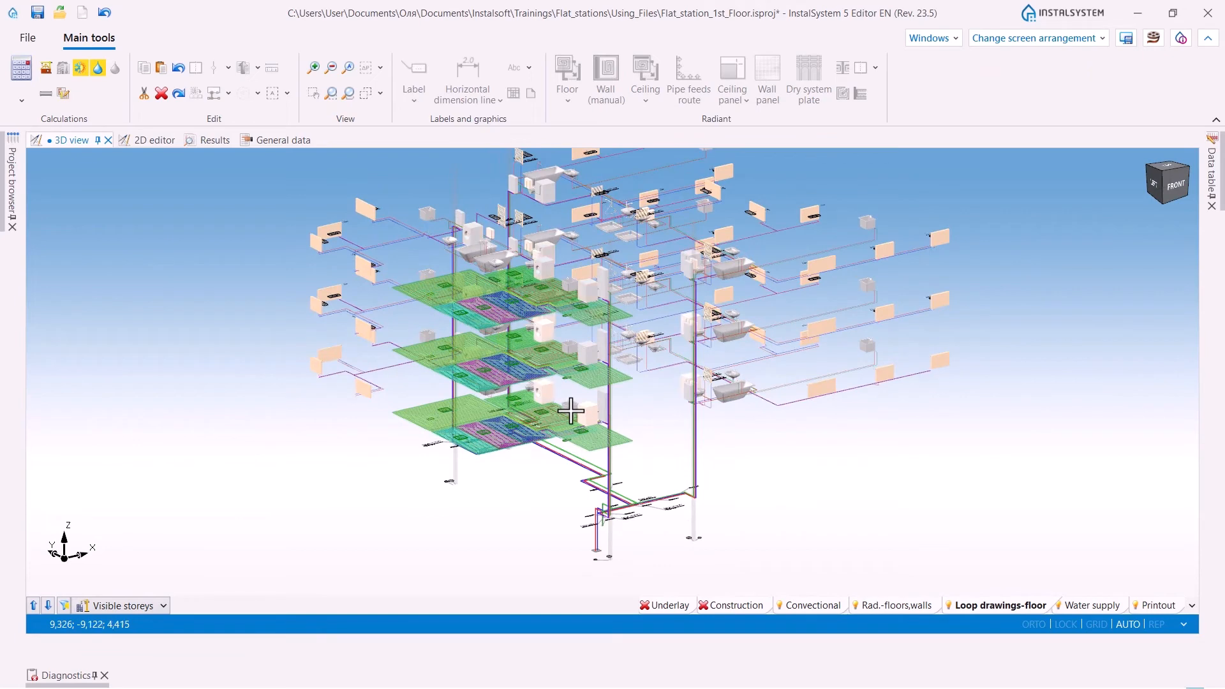
# - Set the Convectional layer in the 3D view to "The only one visible when active (Visible when inactive)"
pyautogui.click(802, 604)
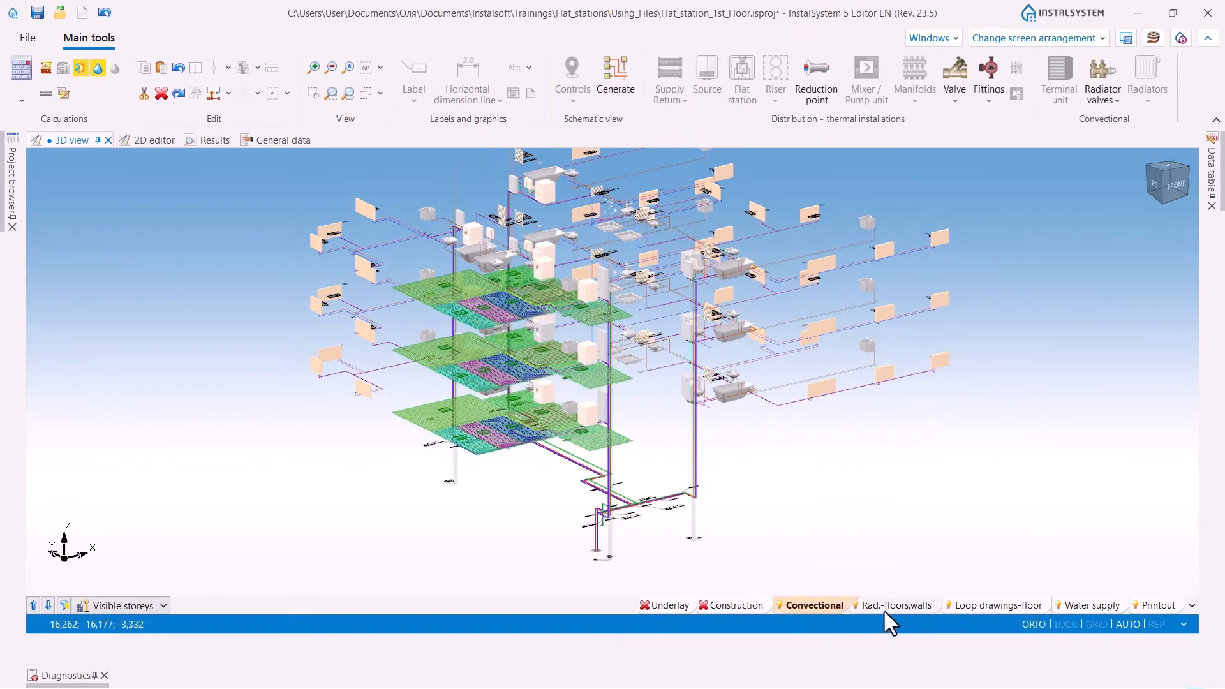
pyautogui.rightClick(824, 603)
pyautogui.click(859, 558)
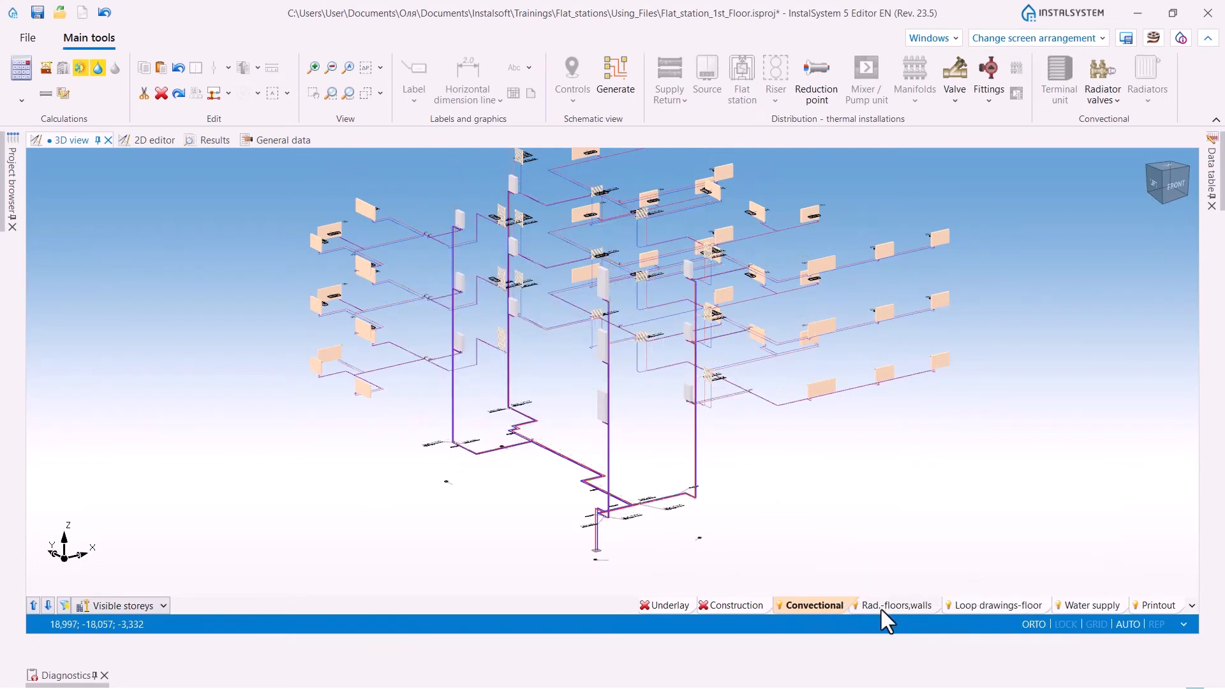
# - Activate the Rad.-floors,walls and Loop drawings-floor layers together and set the latter to "The only one visible when active (Visible when inactive)"
pyautogui.click(886, 606)
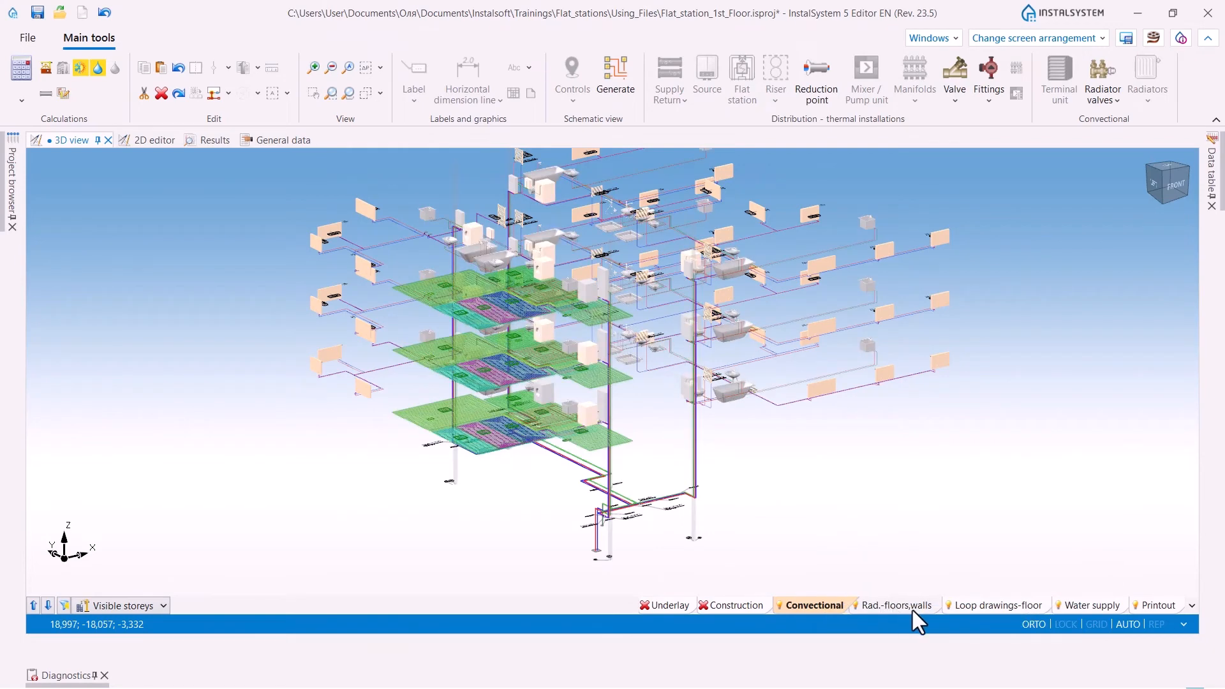
pyautogui.rightClick(981, 606)
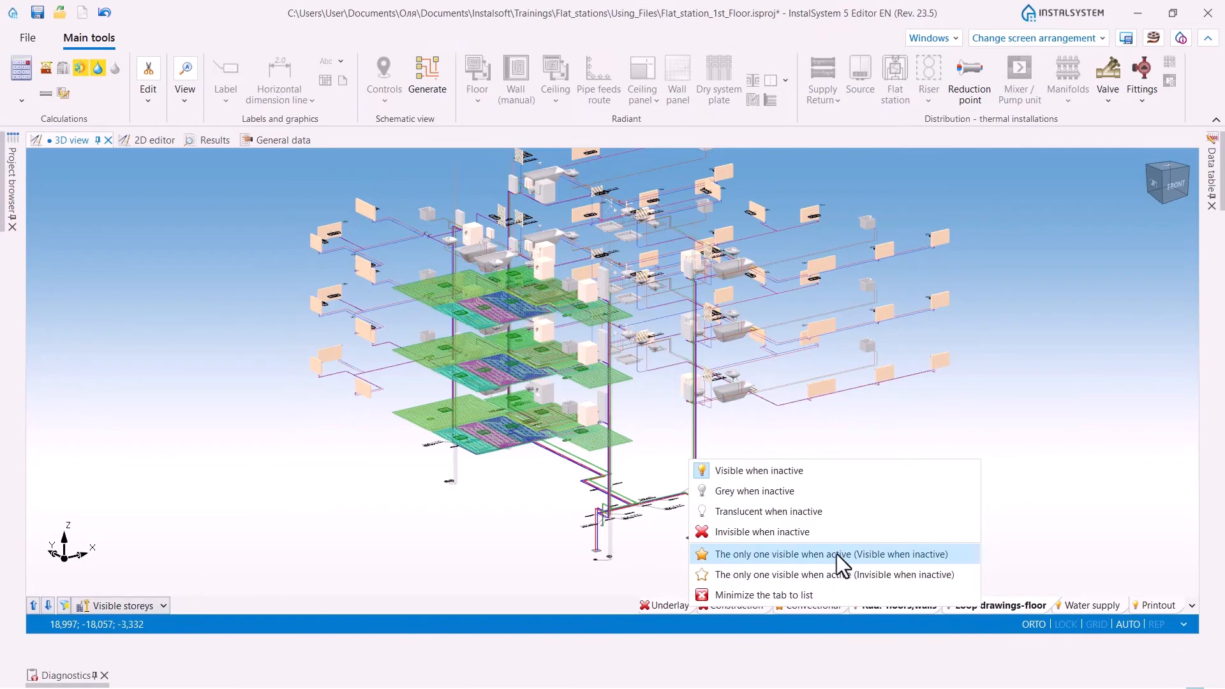
pyautogui.click(836, 554)
# - Examine the underfloor heating loops, their feed pipes and the flat station connections on all three storeys in 3D
pyautogui.scroll(3, 539, 353)
pyautogui.moveTo(547, 364); pyautogui.dragTo(565, 370)
pyautogui.scroll(3, 692, 309)
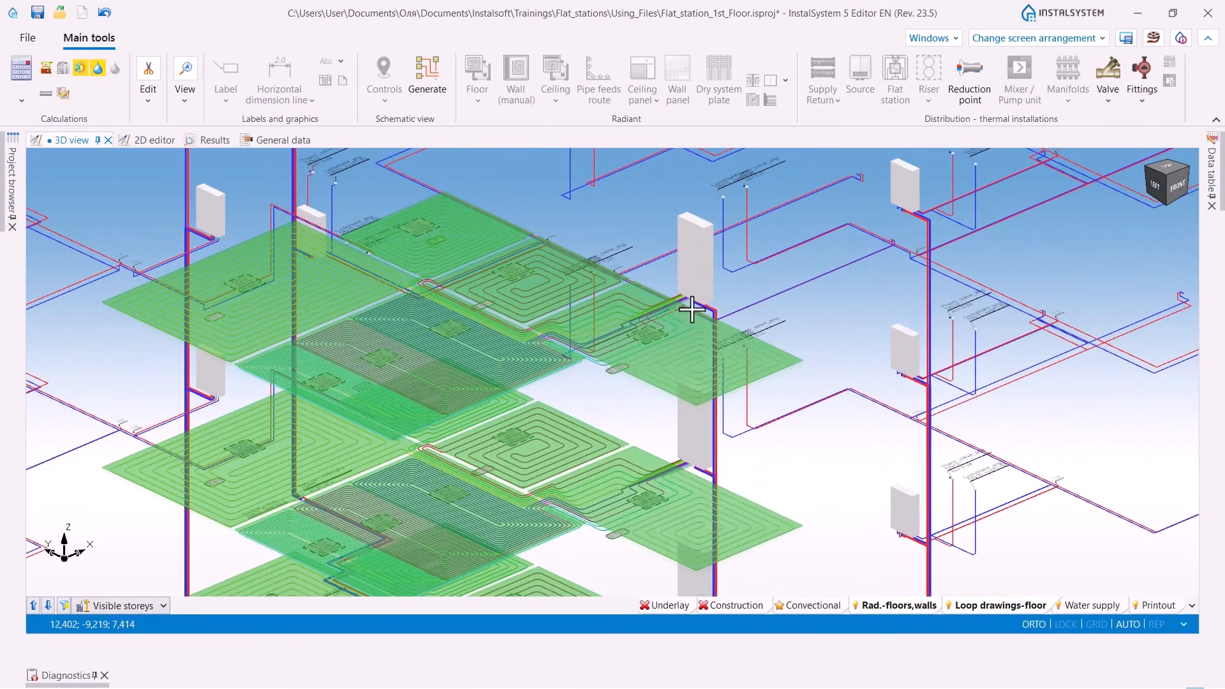
pyautogui.scroll(2, 692, 310)
pyautogui.scroll(-6, 636, 308)
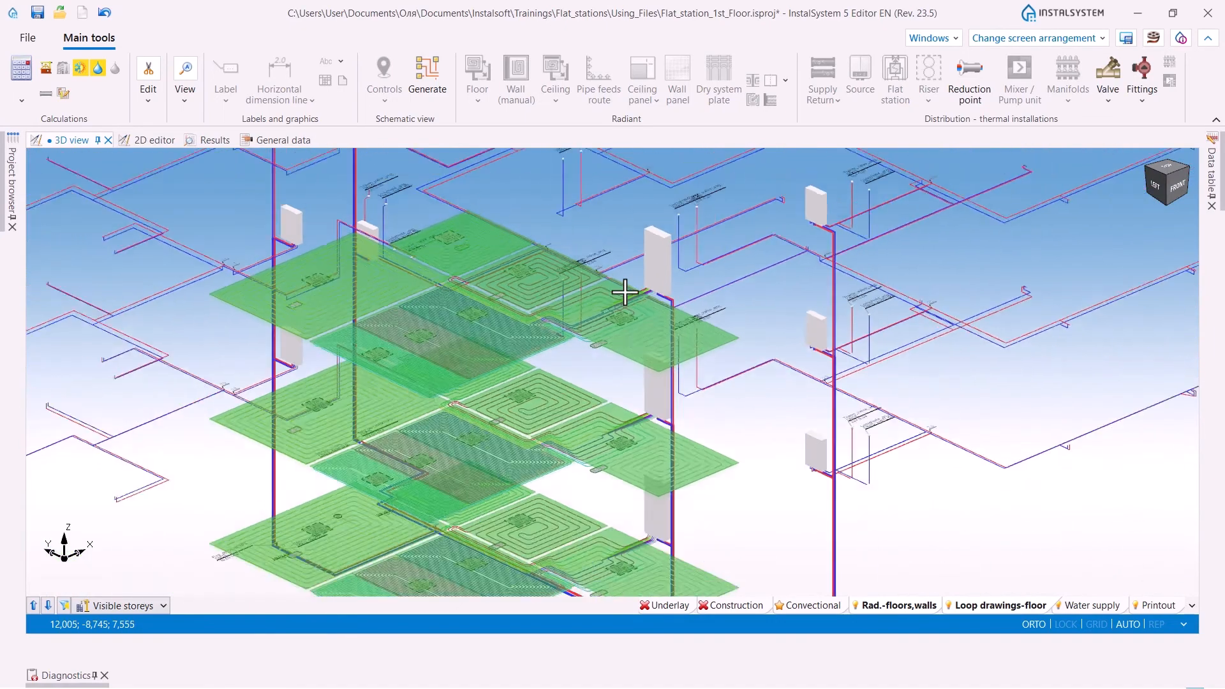
pyautogui.scroll(4, 648, 350)
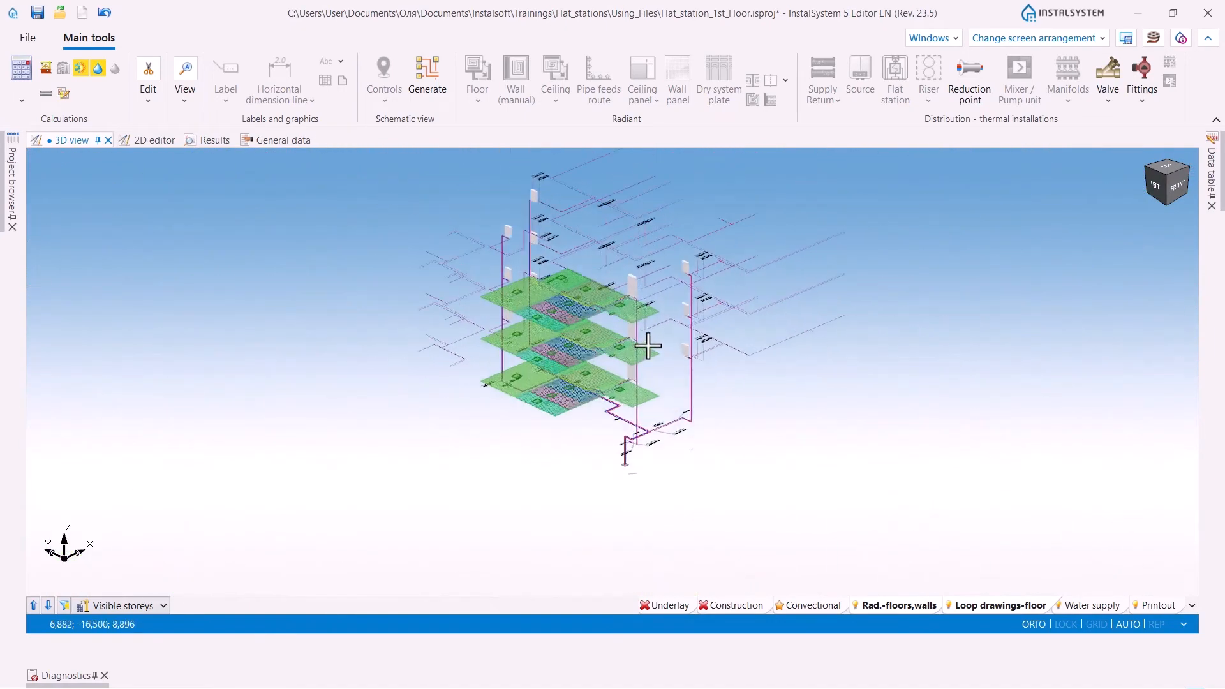
# - Activate the Convectional layer and examine the radiators and their supply pipes on all storeys in 3D
pyautogui.moveTo(793, 405); pyautogui.dragTo(744, 415)
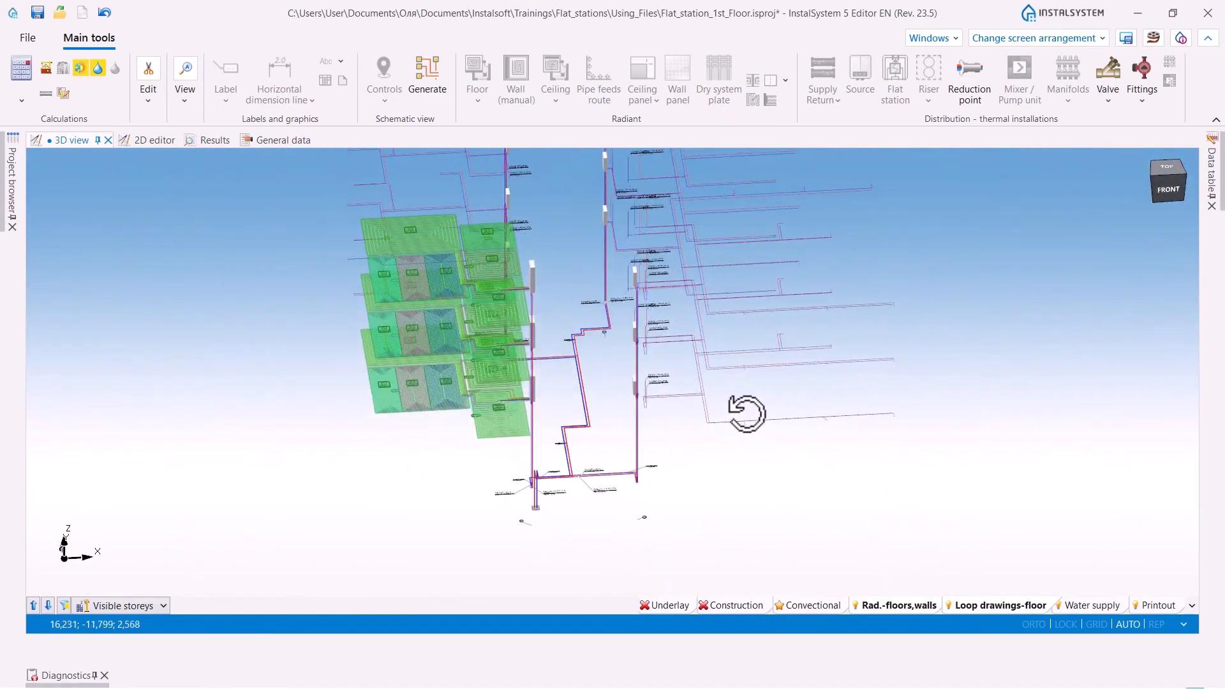
pyautogui.click(824, 604)
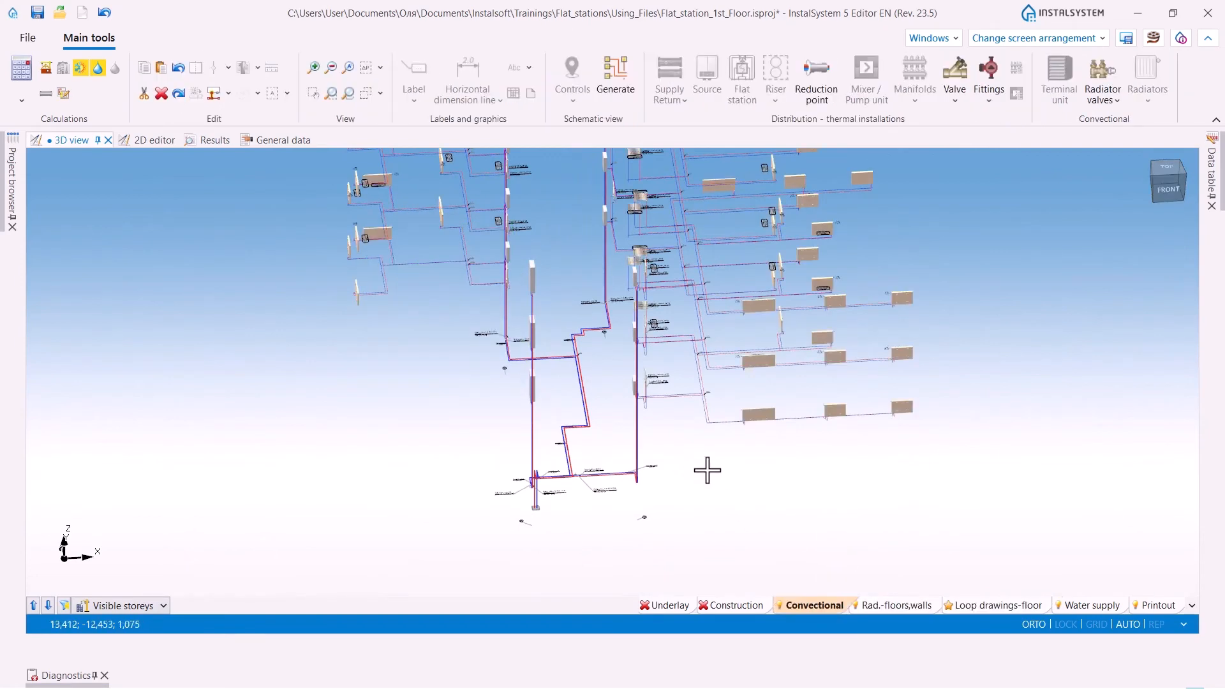
pyautogui.moveTo(705, 470); pyautogui.dragTo(564, 355)
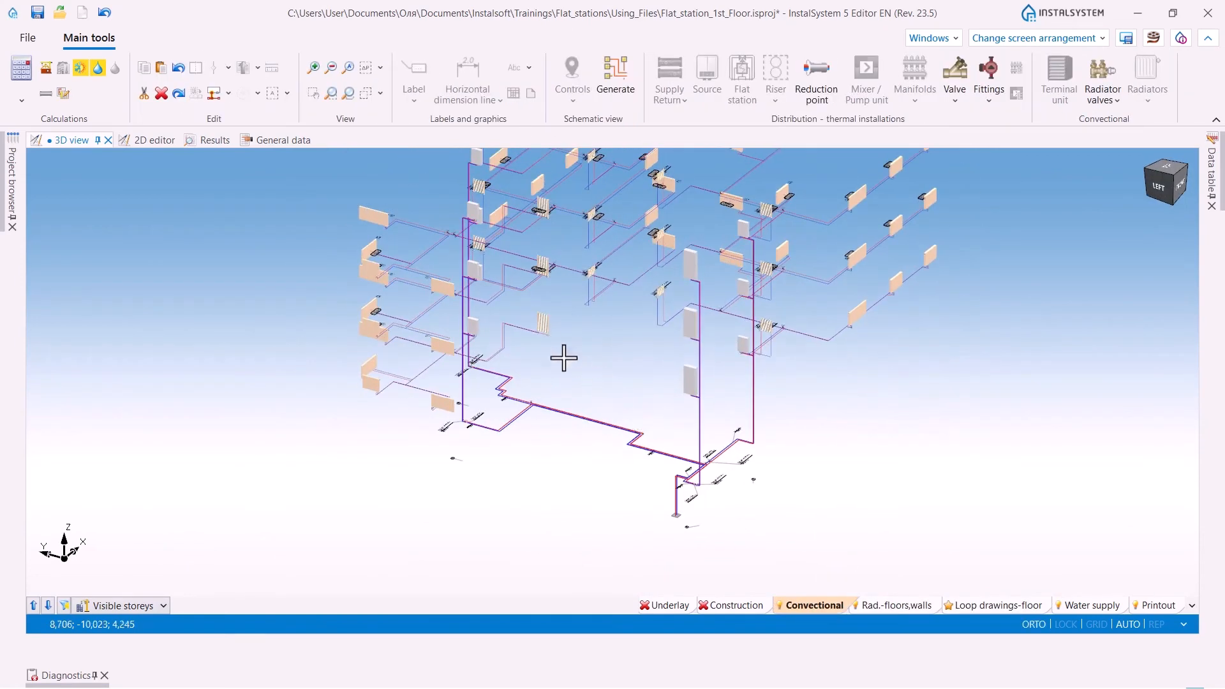
pyautogui.scroll(3, 555, 347)
pyautogui.moveTo(691, 382); pyautogui.dragTo(632, 461, button='middle')
pyautogui.keyDown('shift'); pyautogui.moveTo(935, 492); pyautogui.dragTo(824, 502, button='middle'); pyautogui.keyUp('shift')
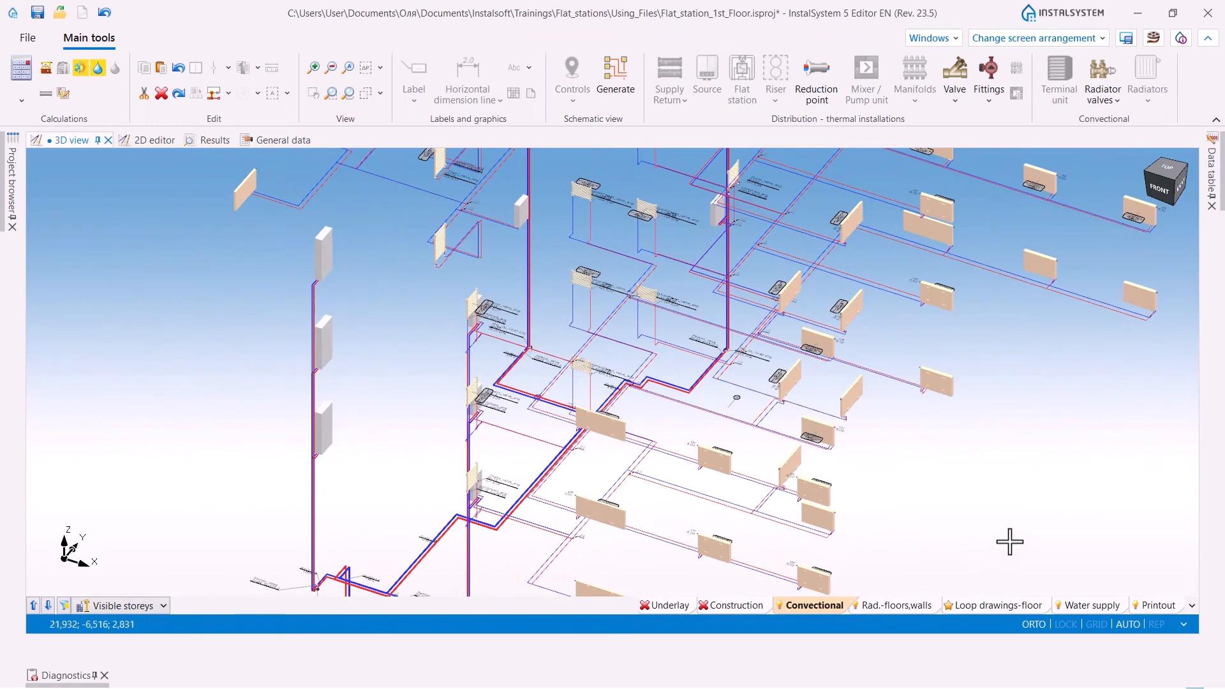
# - Activate the Water supply layer in the 3D view and set it to "The only one visible when active (Visible when inactive)"
pyautogui.click(1085, 605)
pyautogui.click(1082, 606)
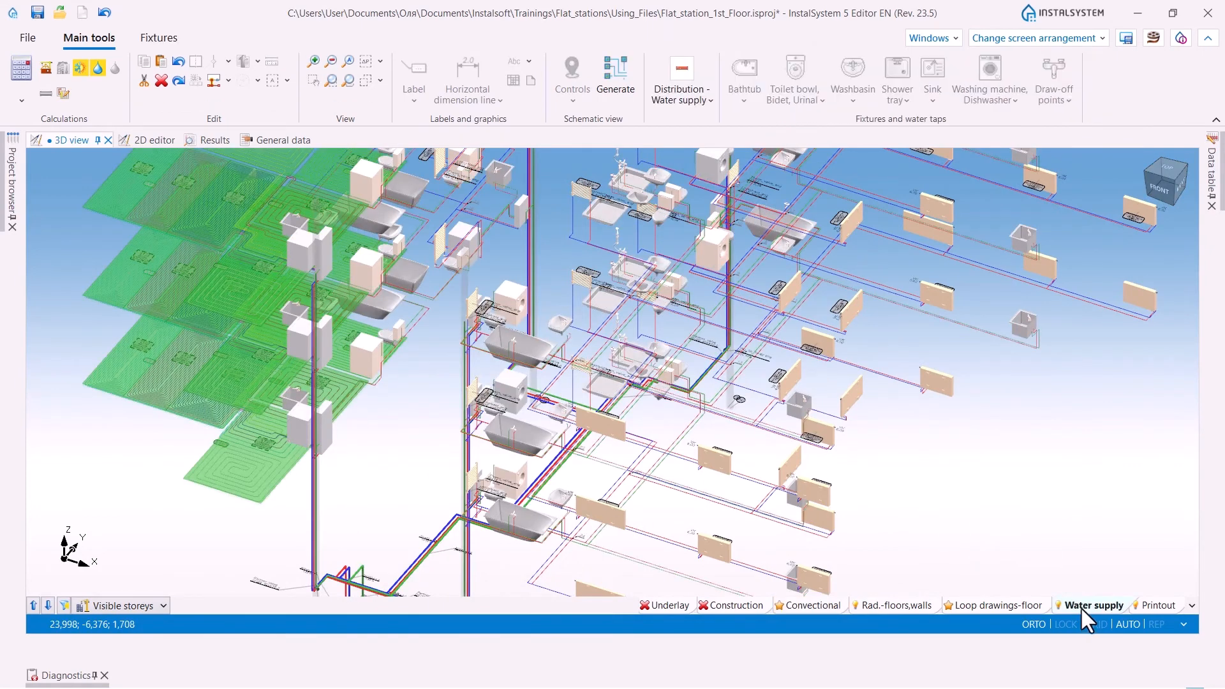
pyautogui.scroll(-3, 1038, 506)
pyautogui.rightClick(1093, 607)
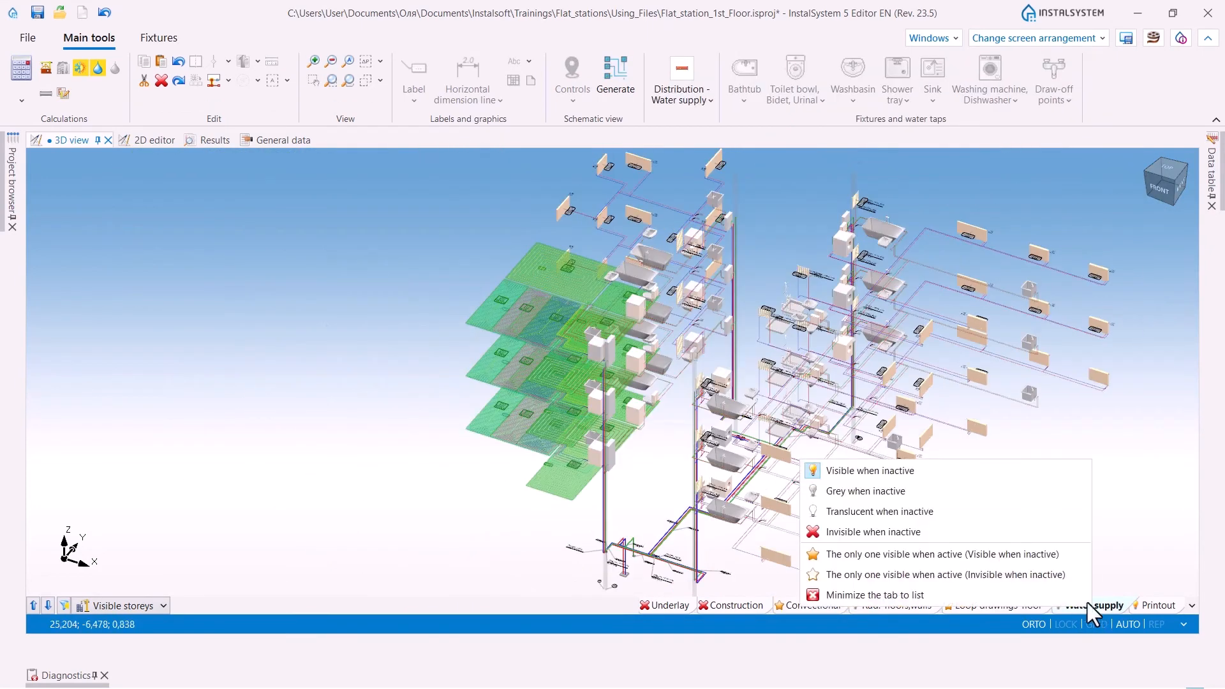
pyautogui.click(928, 554)
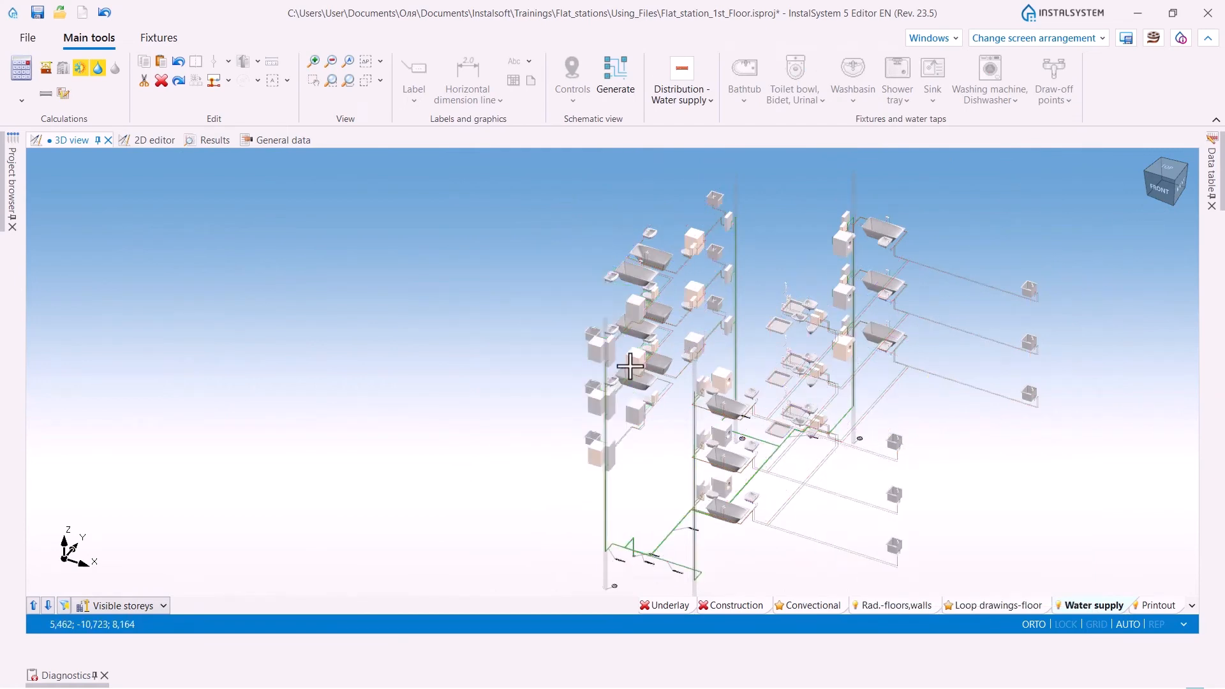
# - Examine the water supply pipes, sanitary fixtures and flat station connections on the three storeys in 3D
pyautogui.moveTo(625, 361)
pyautogui.mouseDown(button='middle')
pyautogui.moveTo(665, 355)
pyautogui.moveTo(561, 382)
pyautogui.moveTo(593, 375)
pyautogui.moveTo(601, 338)
pyautogui.moveTo(580, 342)
pyautogui.moveTo(598, 361)
pyautogui.moveTo(649, 355)
pyautogui.mouseUp(button='middle')
pyautogui.moveTo(869, 403); pyautogui.dragTo(793, 396, button='middle')
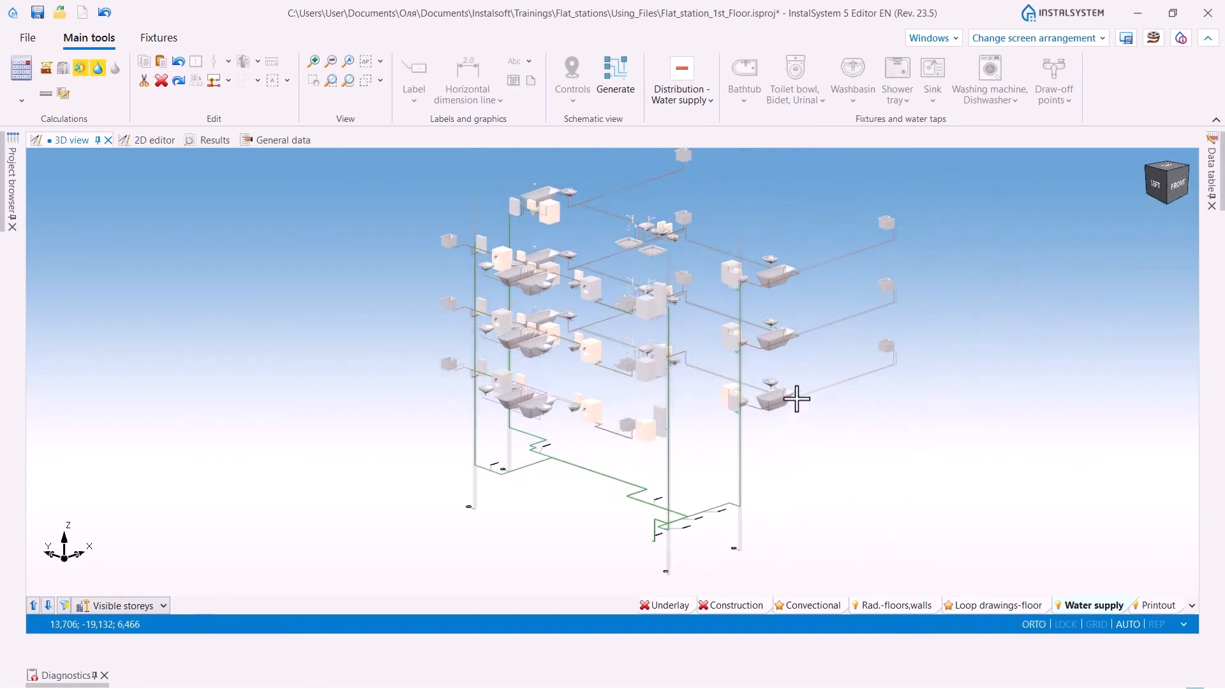
pyautogui.scroll(5, 475, 280)
pyautogui.moveTo(423, 294); pyautogui.dragTo(435, 296, button='middle')
pyautogui.scroll(3, 483, 253)
pyautogui.scroll(-6, 415, 233)
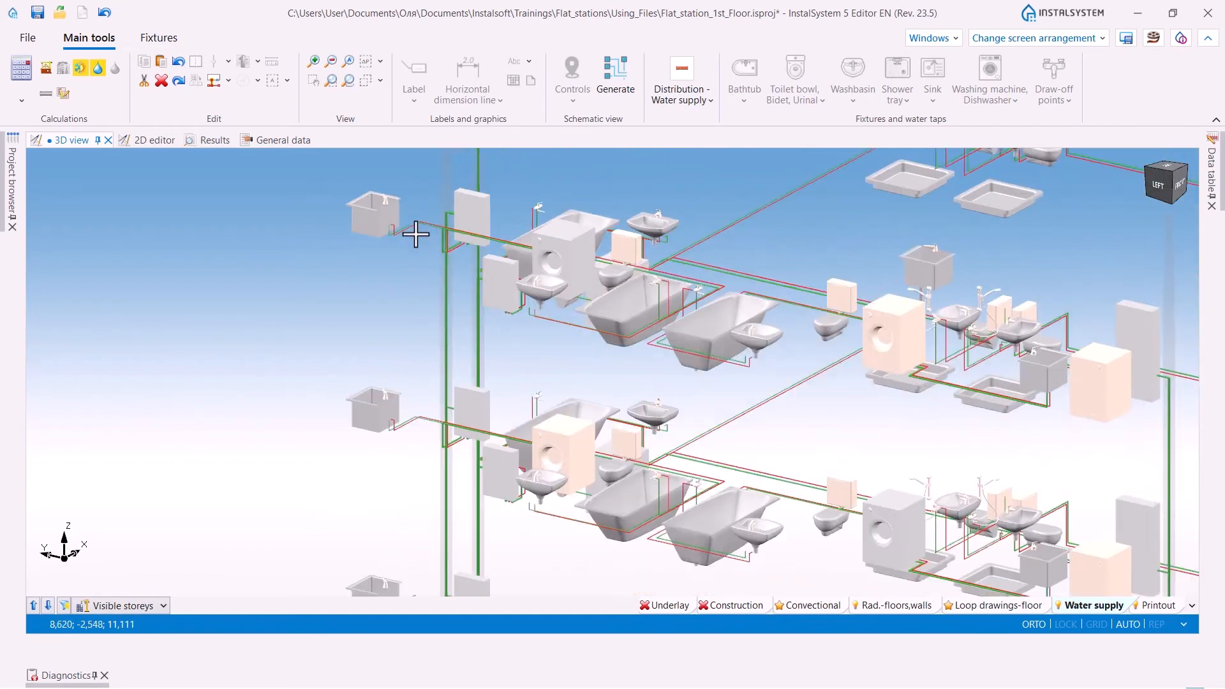
pyautogui.moveTo(897, 459); pyautogui.dragTo(861, 465, button='middle')
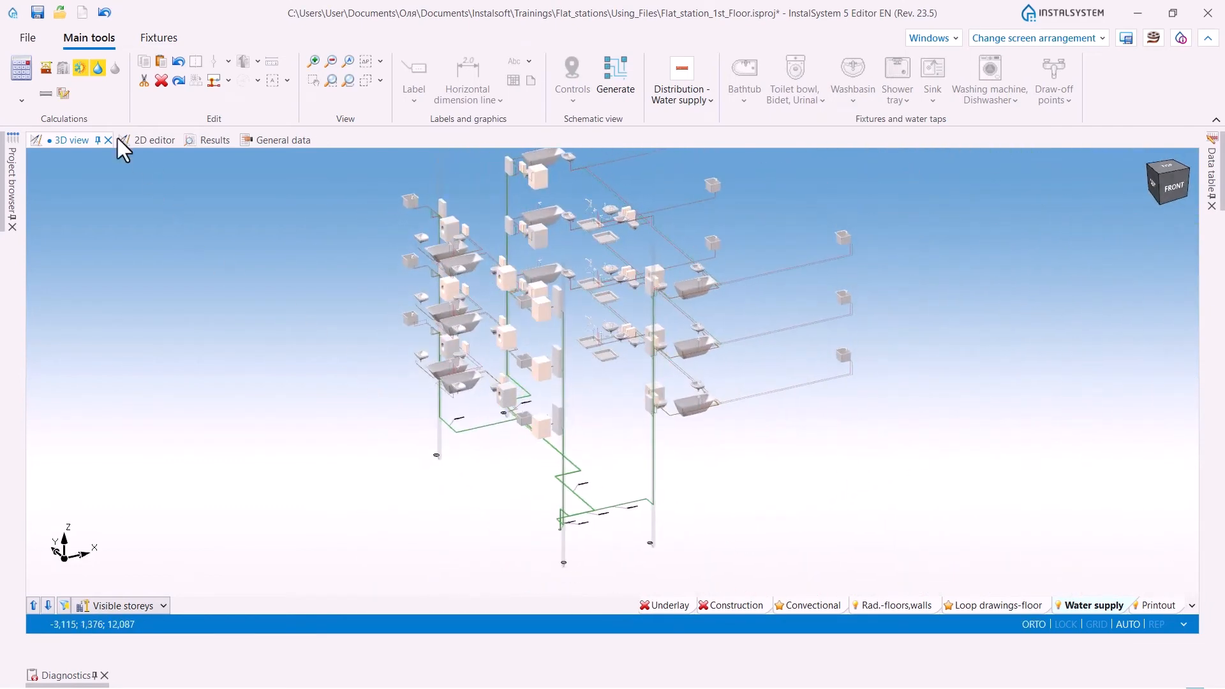
# - Show the 2nd floor plan in the 2D editor and select the upper-left flat's components with Select components in rectangle
pyautogui.click(97, 69)
pyautogui.click(141, 142)
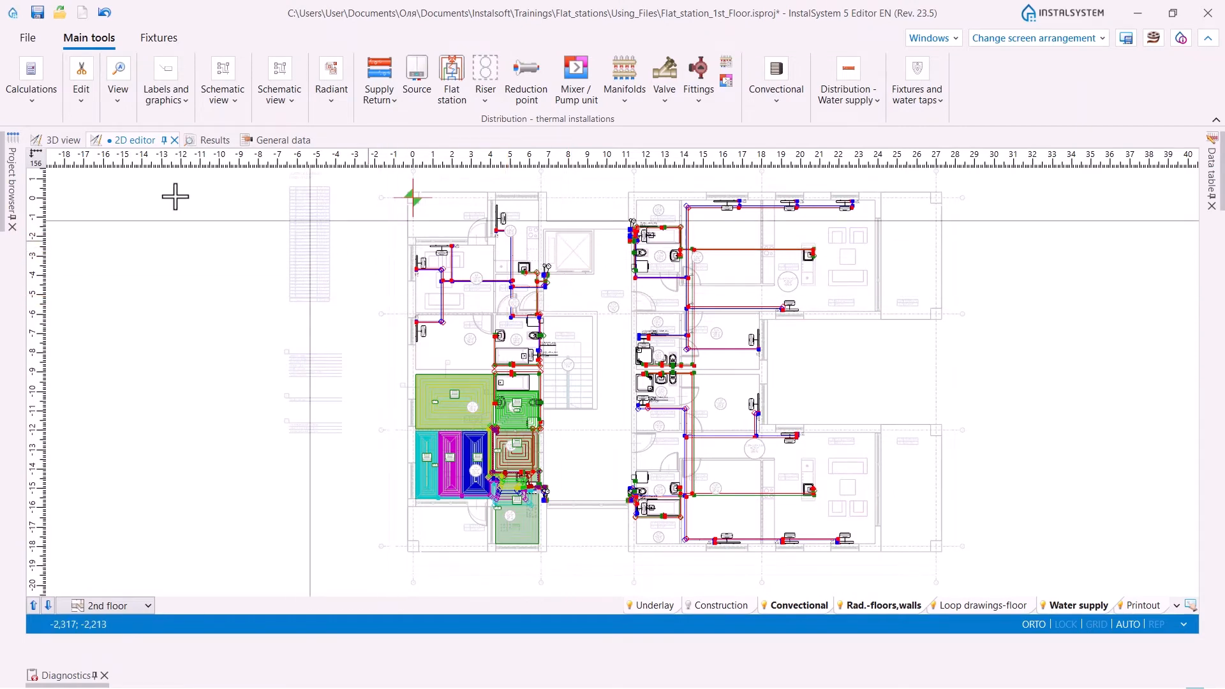
pyautogui.click(82, 105)
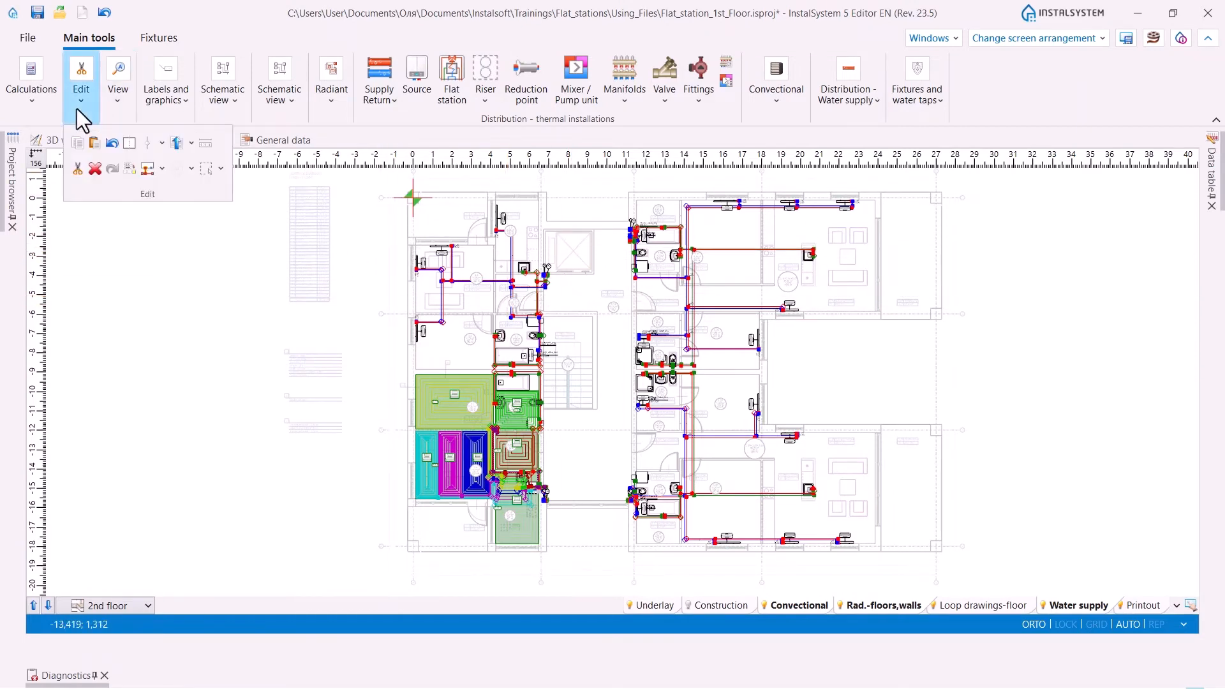
pyautogui.click(219, 168)
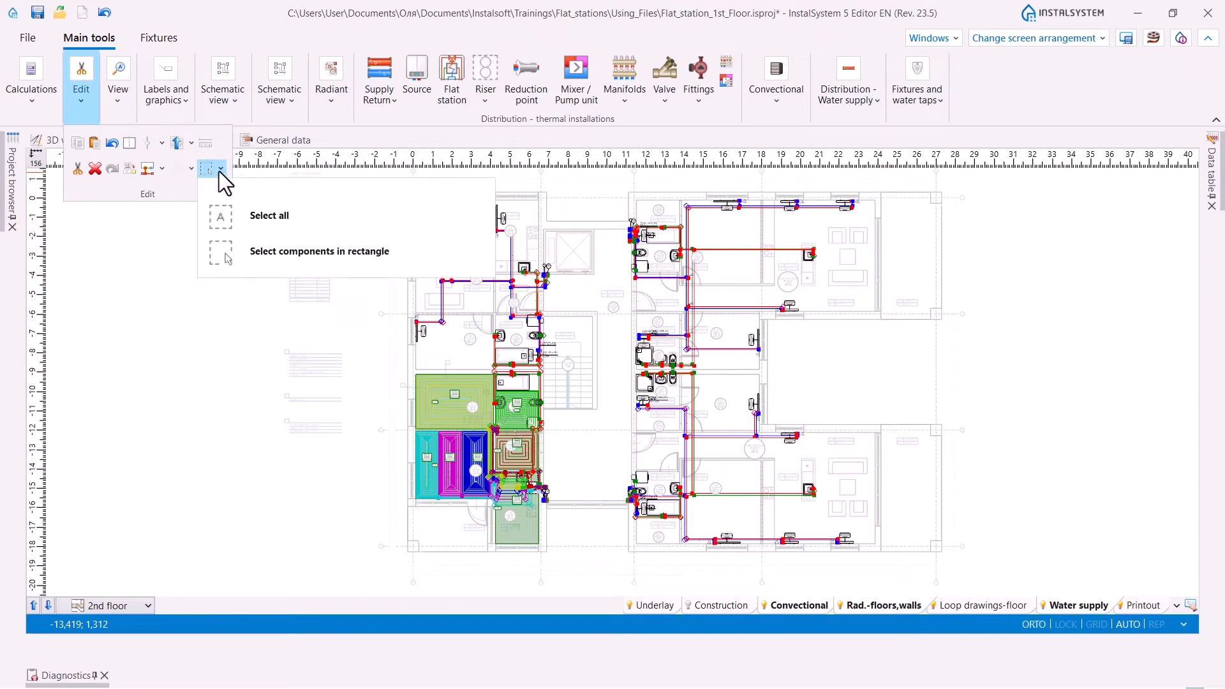
pyautogui.click(258, 254)
pyautogui.moveTo(370, 195); pyautogui.dragTo(578, 357)
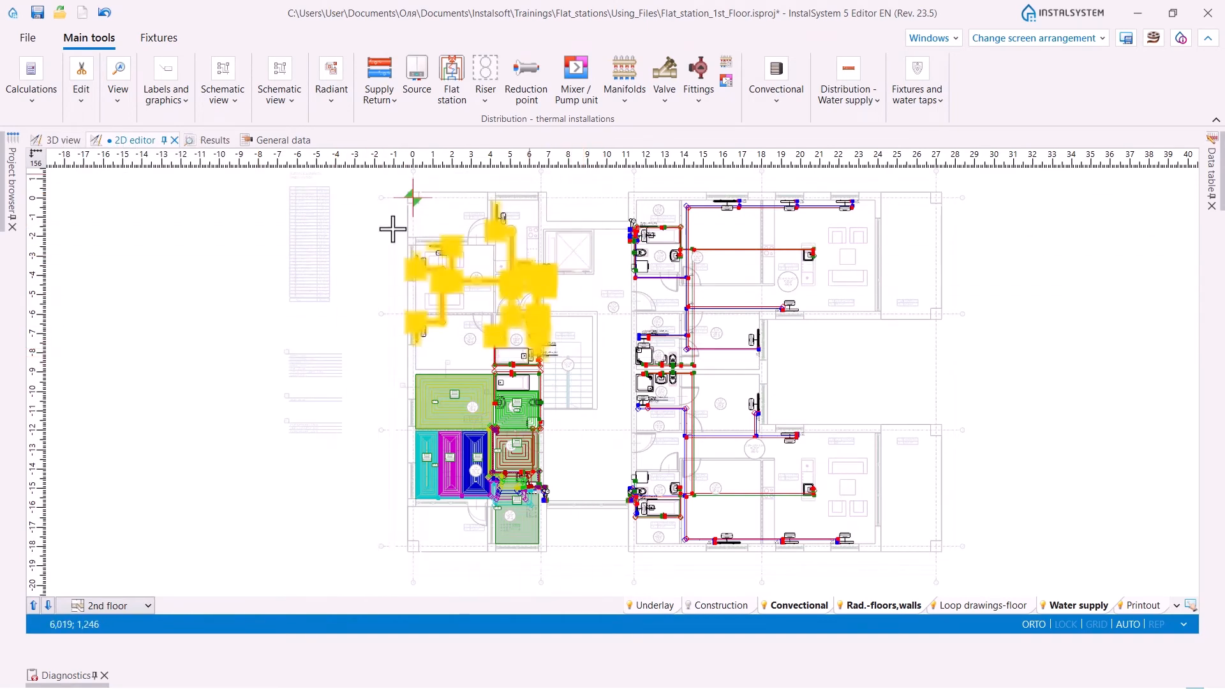
# - View the editing commands available for the selected flat components and clear the selection
pyautogui.click(82, 112)
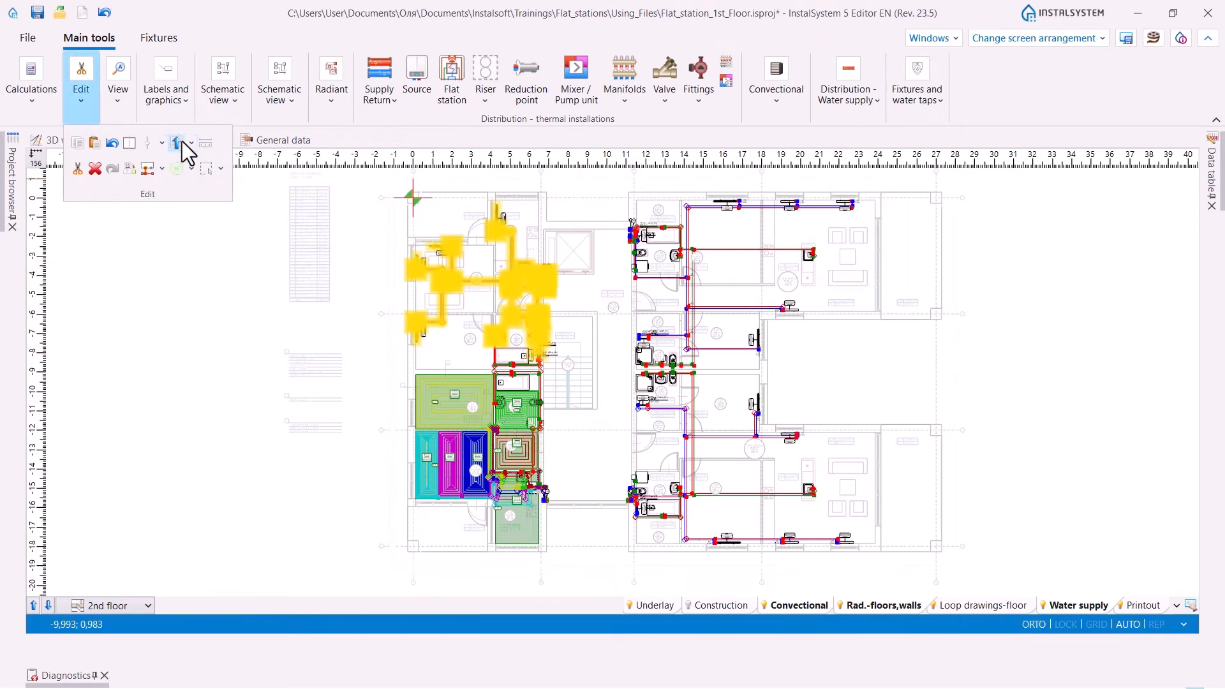
pyautogui.click(236, 309)
pyautogui.click(295, 335)
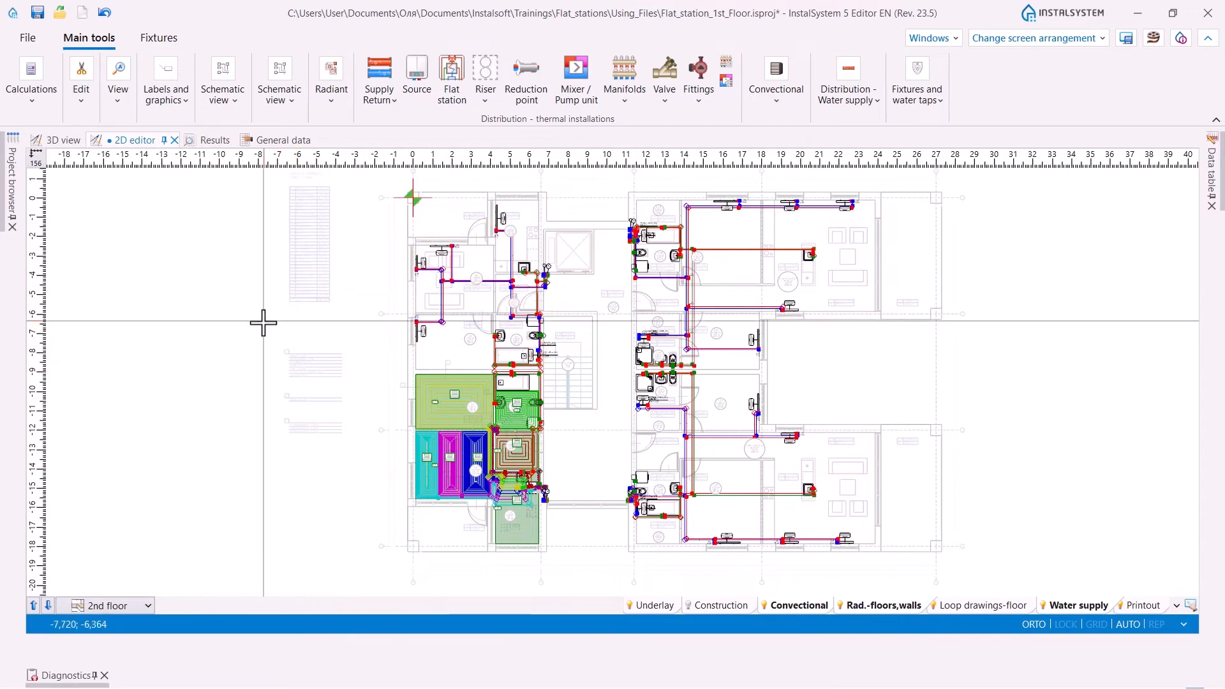
# - Set the Project browser scope to Water supply systems and expand the Flat station group
pyautogui.click(11, 188)
pyautogui.click(295, 158)
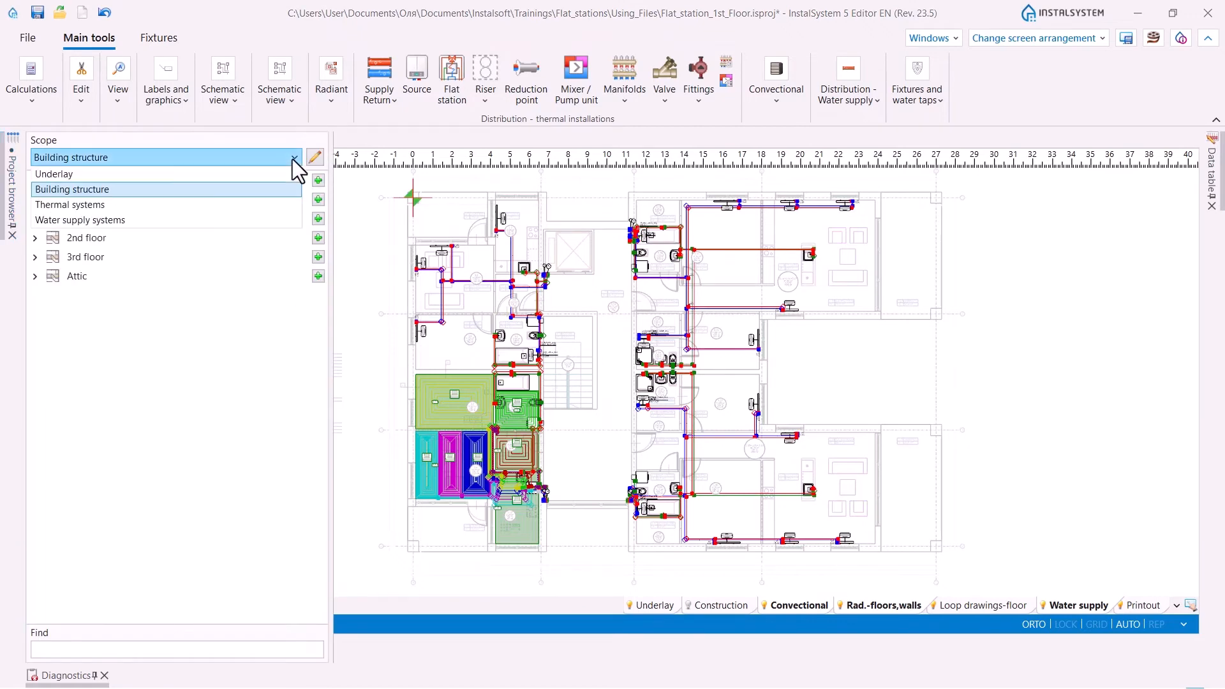
pyautogui.click(145, 221)
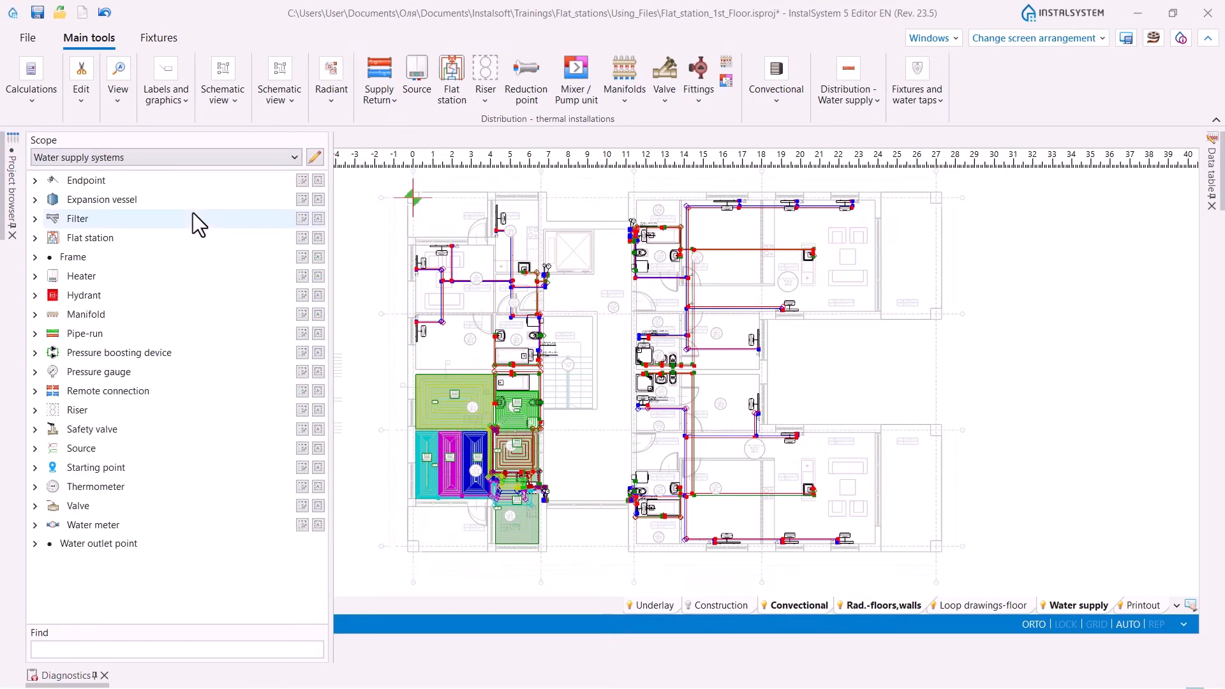
pyautogui.click(117, 241)
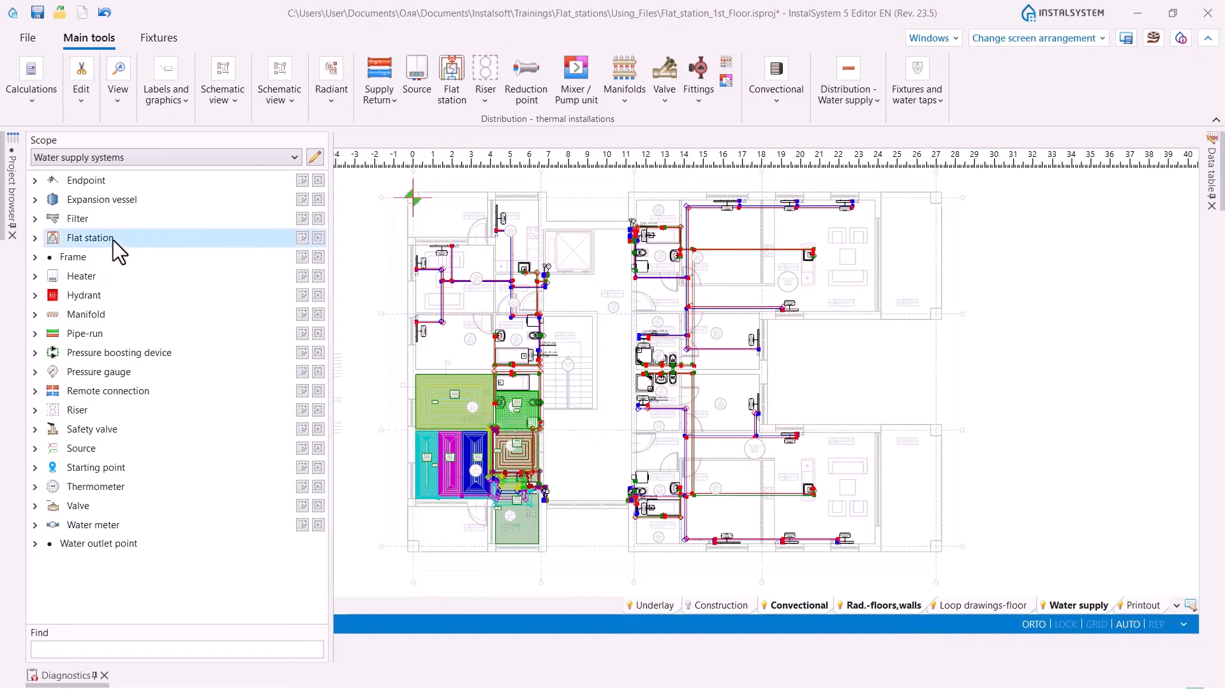
pyautogui.doubleClick(109, 237)
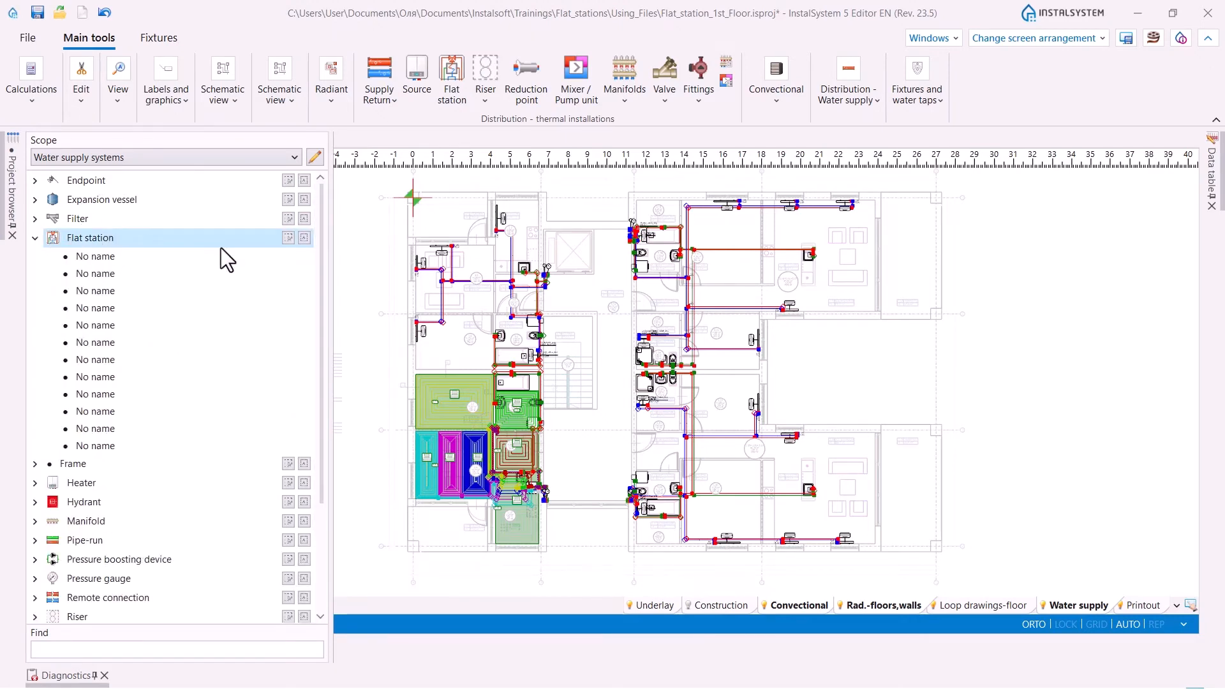
# - Select the flat stations on the 2nd floor with a rectangle drawn around the stairwell and adjacent bathrooms
pyautogui.click(288, 237)
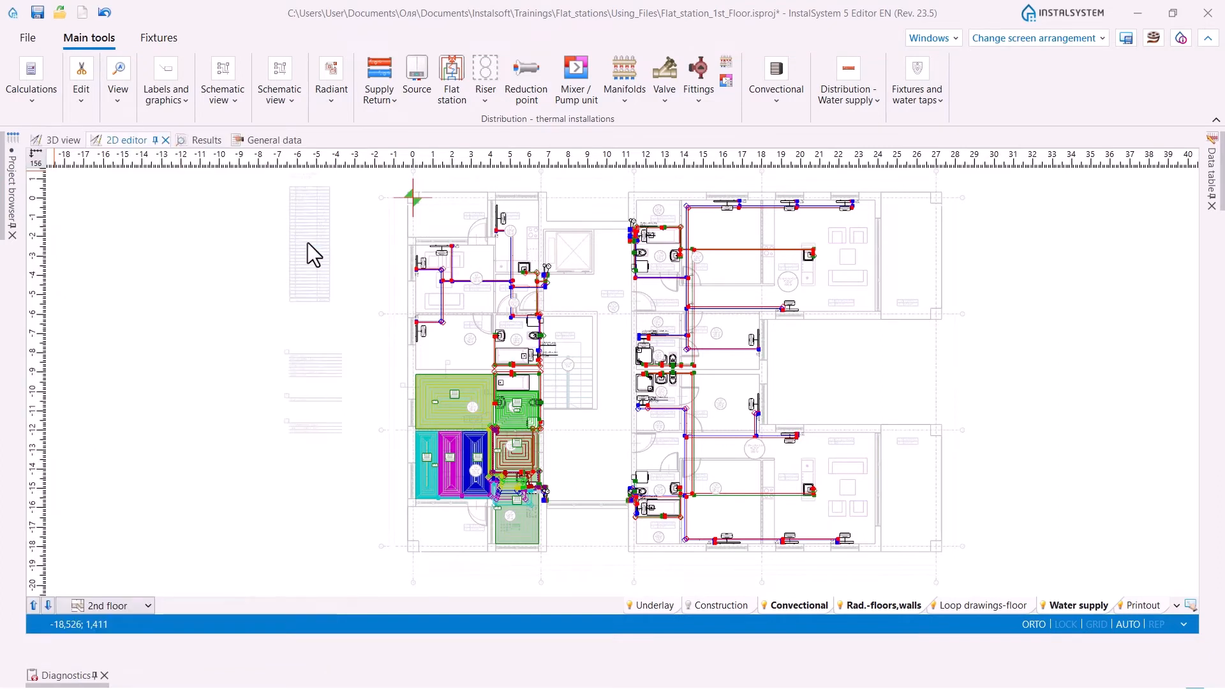
pyautogui.click(469, 201)
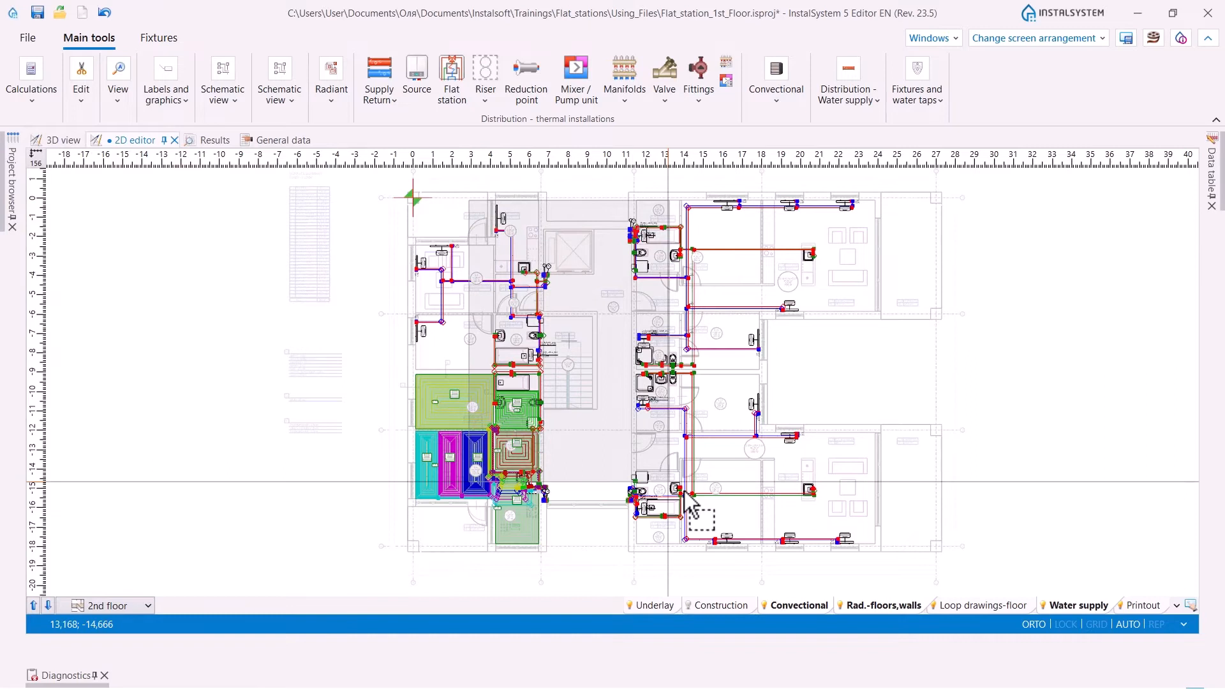
pyautogui.click(711, 542)
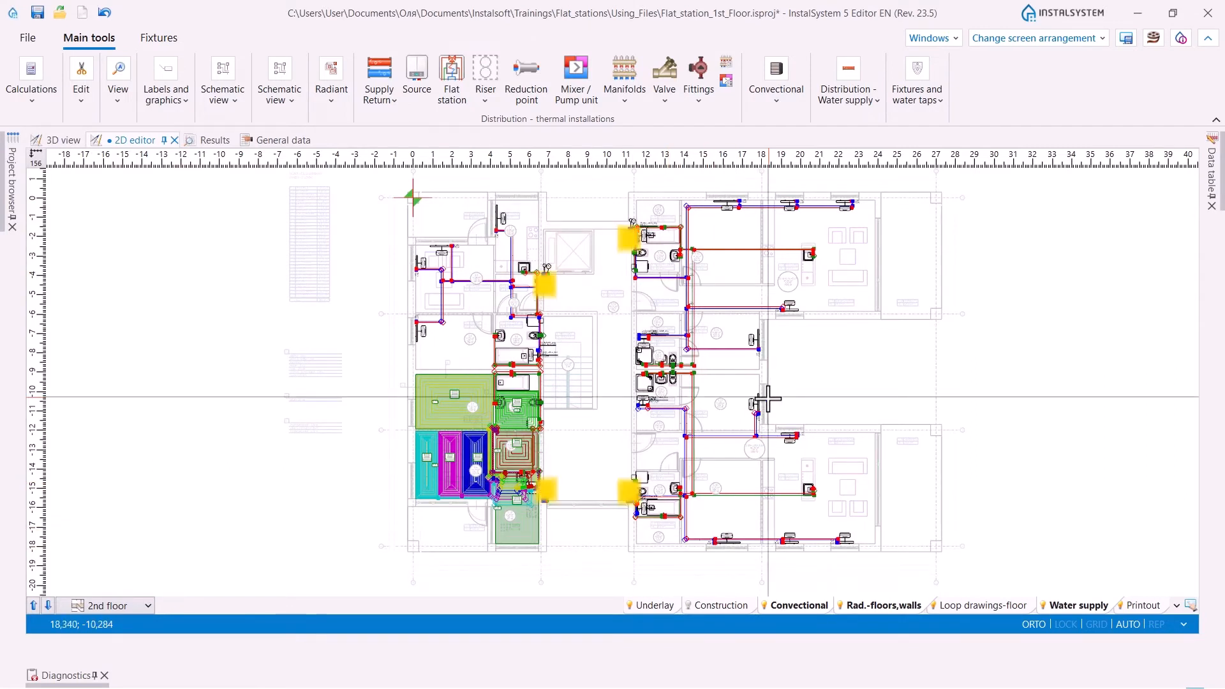
# - Select all flat stations of the project through the Project browser and collapse their group
pyautogui.click(13, 186)
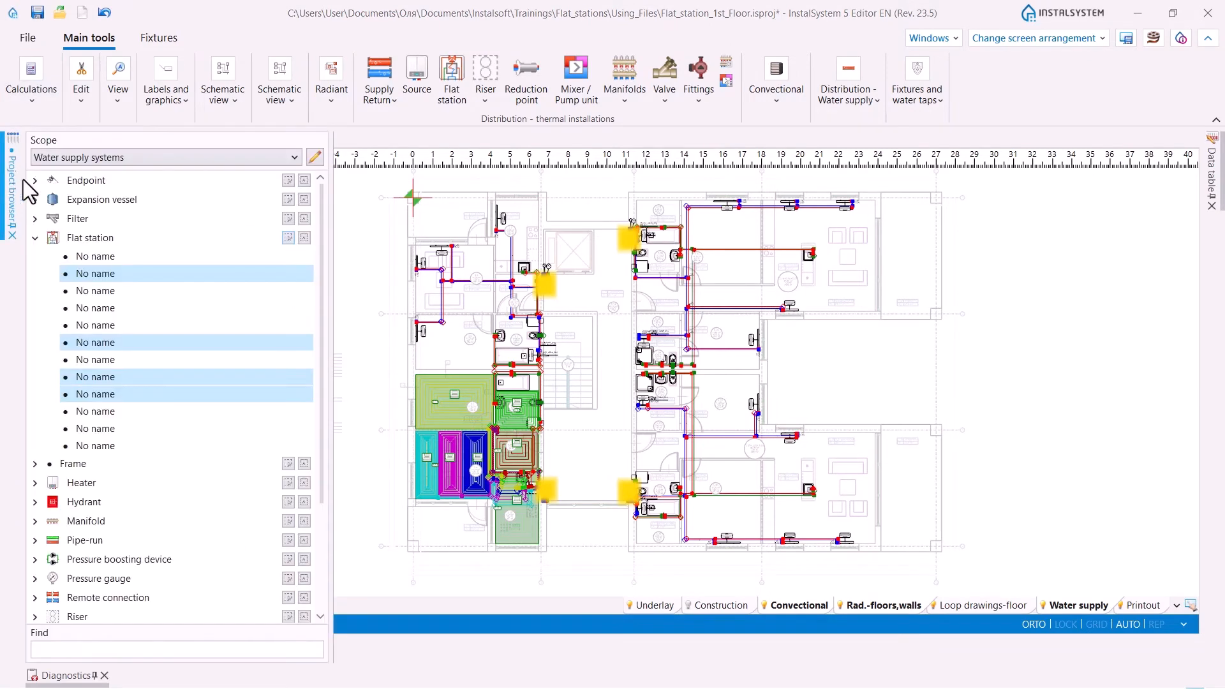
pyautogui.click(304, 237)
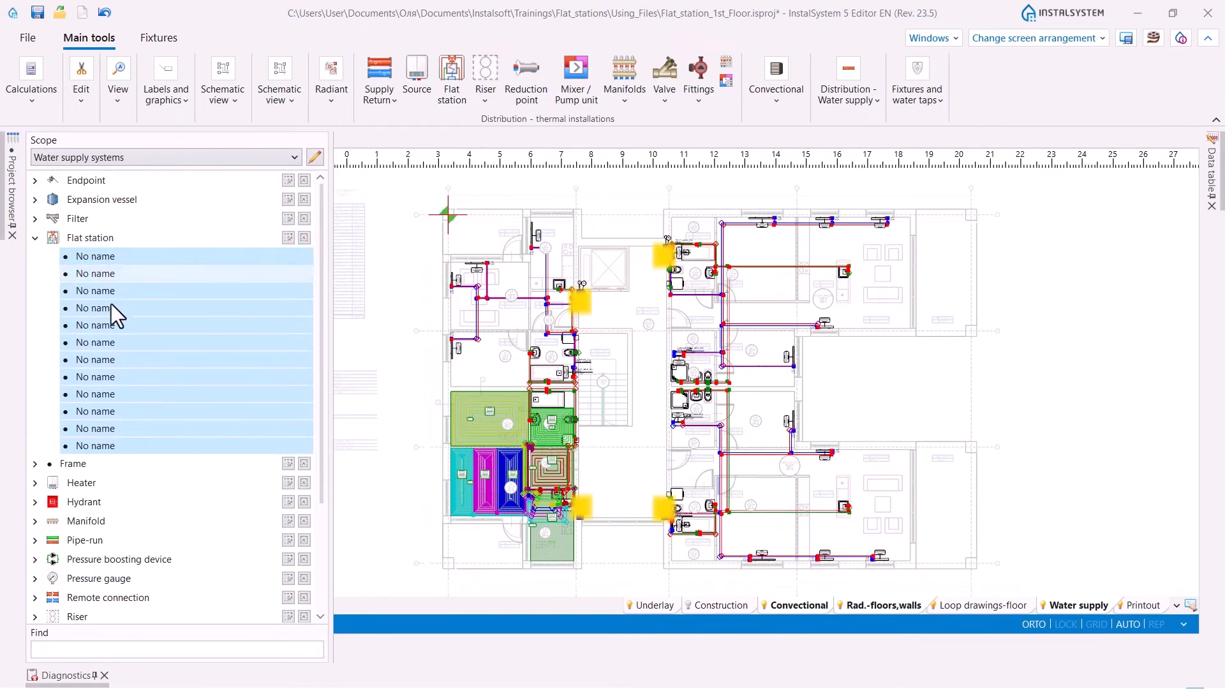
pyautogui.click(35, 237)
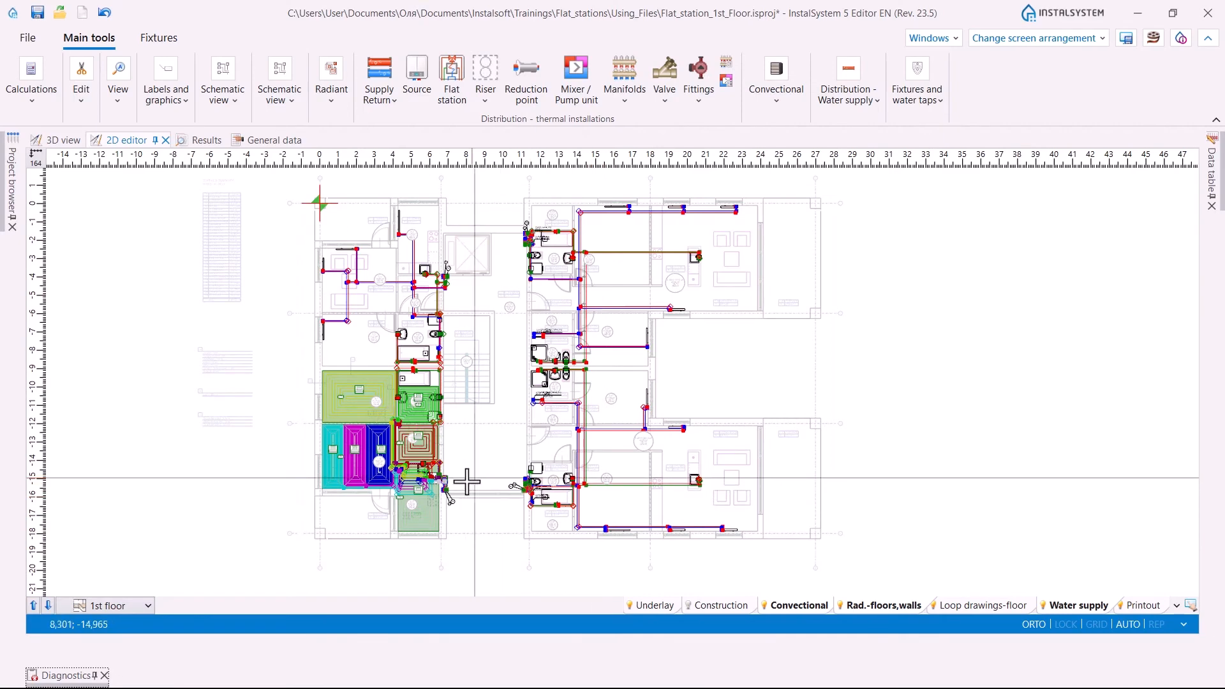
# - Set the sources' heating supply temperature θs,H to 55 °C and recalculate the project, returning to the 2D plan
pyautogui.click(60, 675)
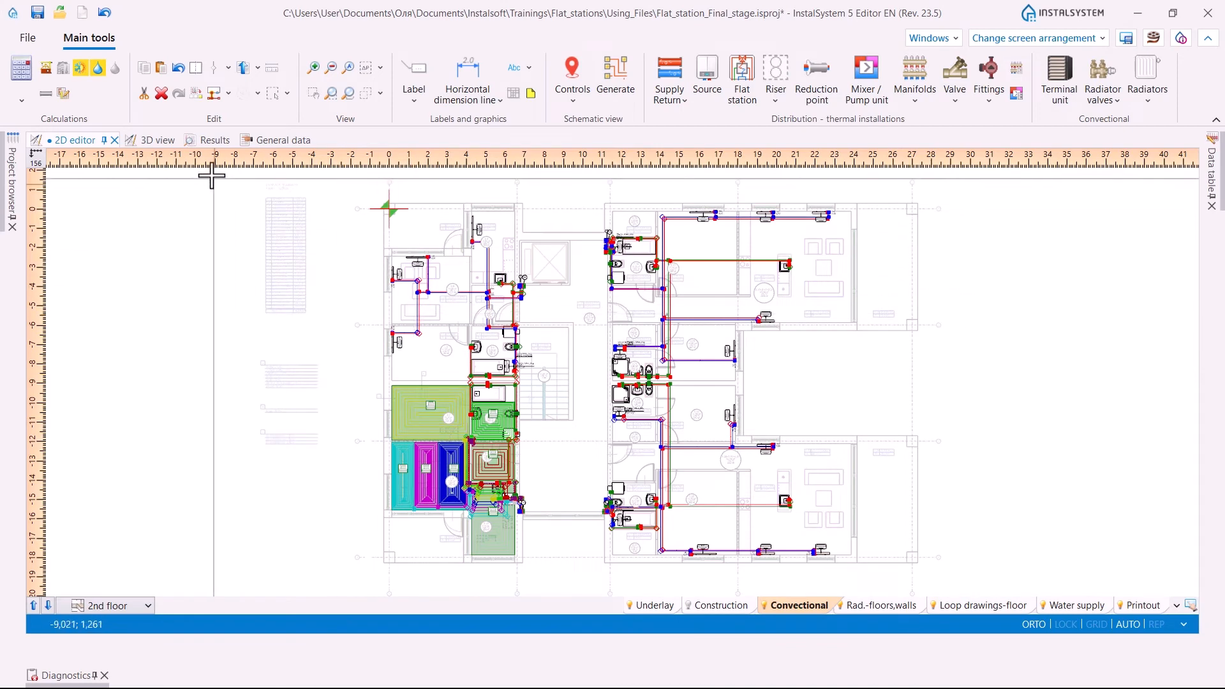
pyautogui.click(265, 144)
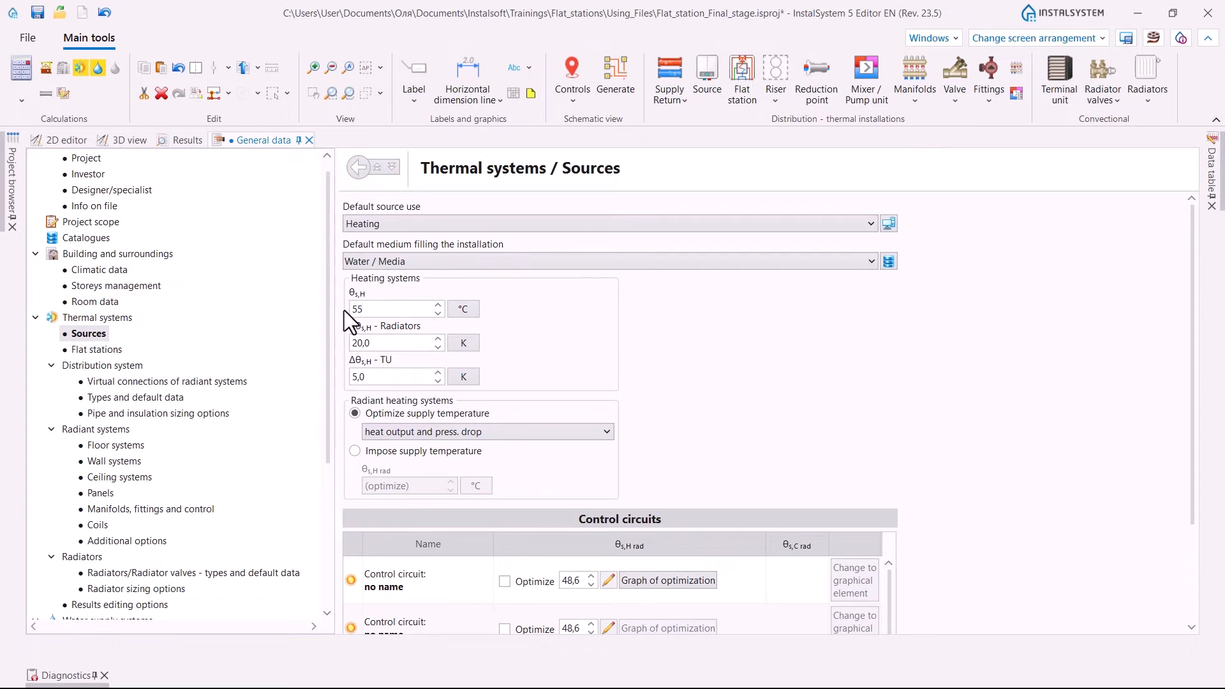
pyautogui.click(20, 79)
pyautogui.click(65, 142)
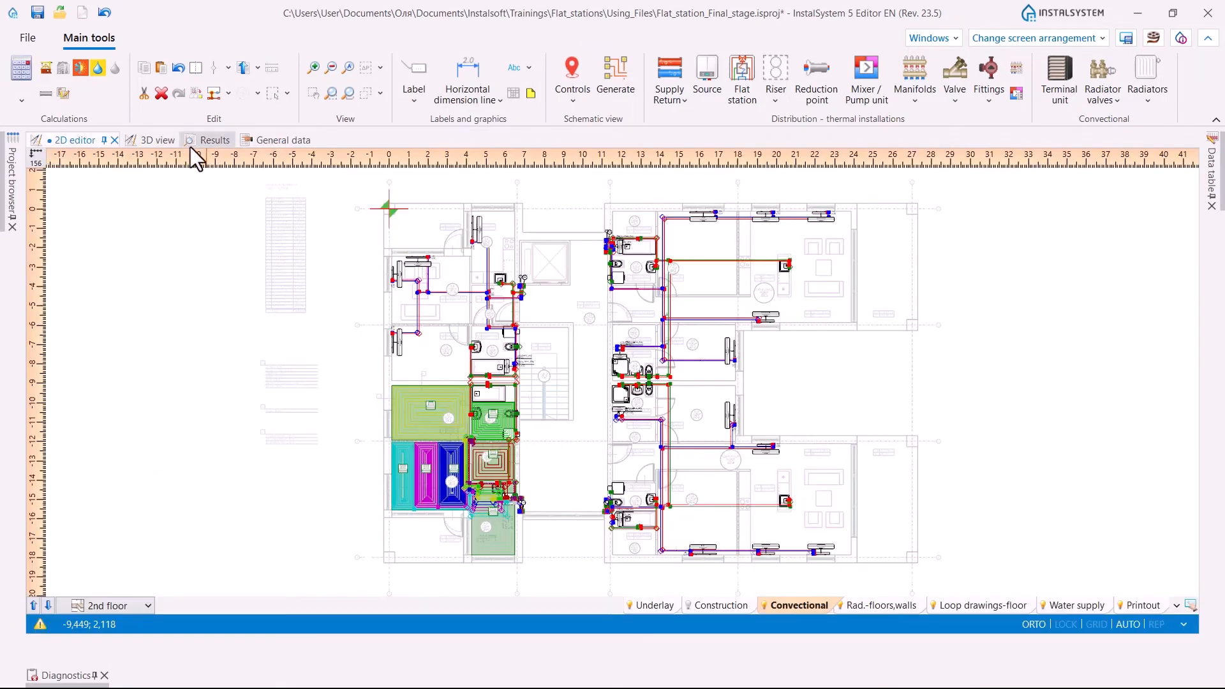
# - Review the heating systems diagnostics for the flat stations and check the sources' supply temperature θs,H in the general data
pyautogui.click(66, 676)
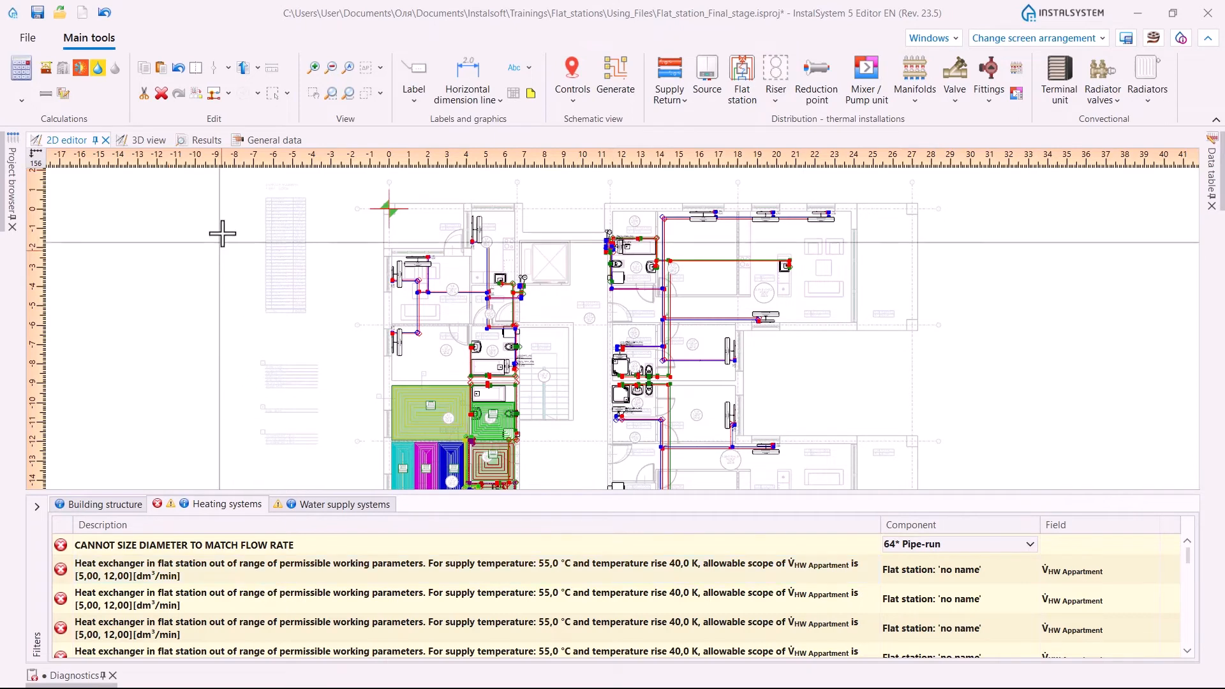
pyautogui.click(271, 139)
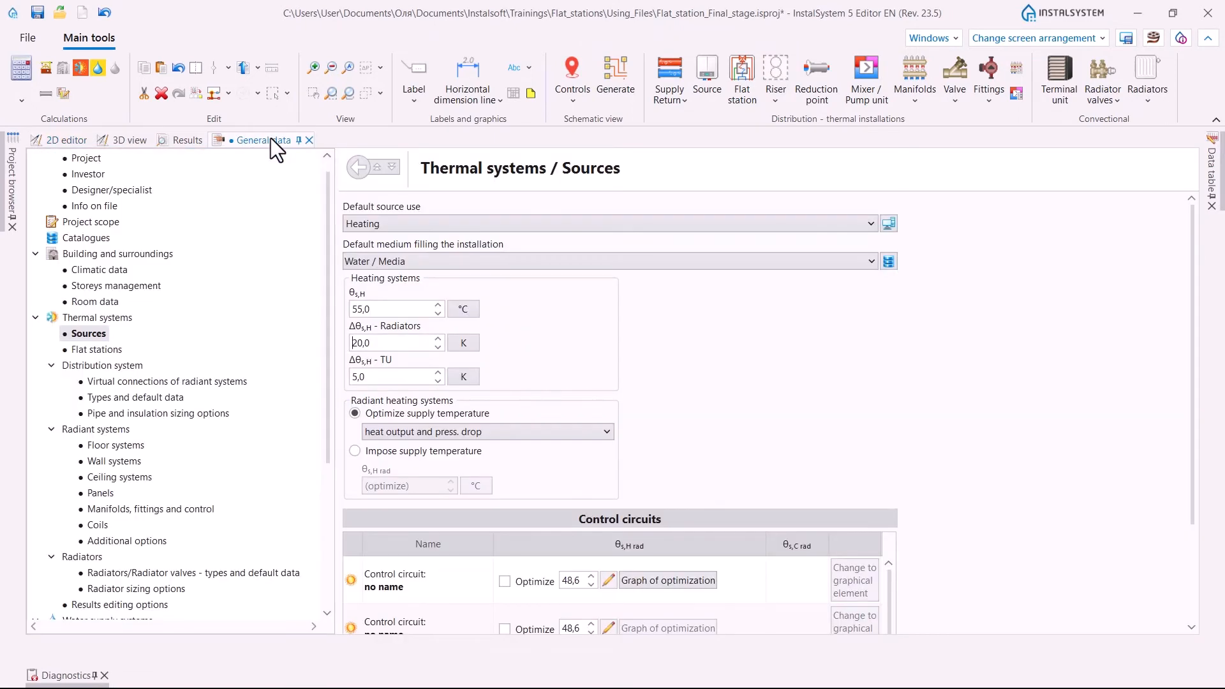
pyautogui.click(361, 310)
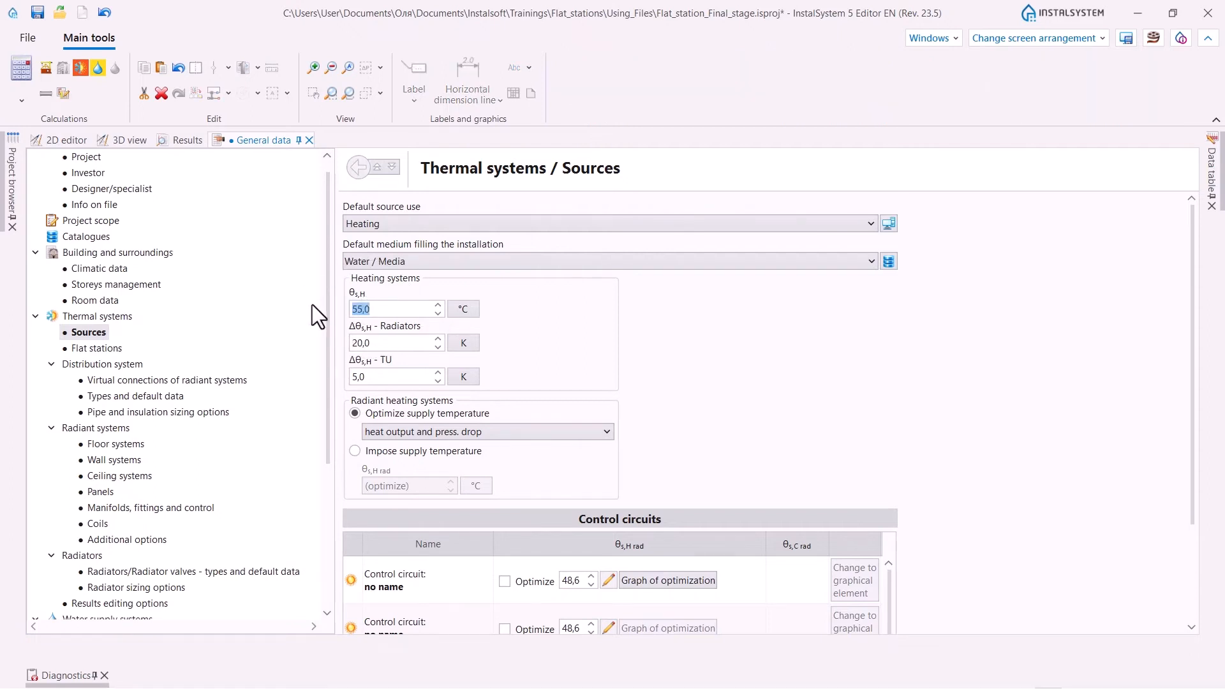
# - Review the default flat station settings for hot water temperature rise, outflow per apartment and the available station types
pyautogui.click(99, 349)
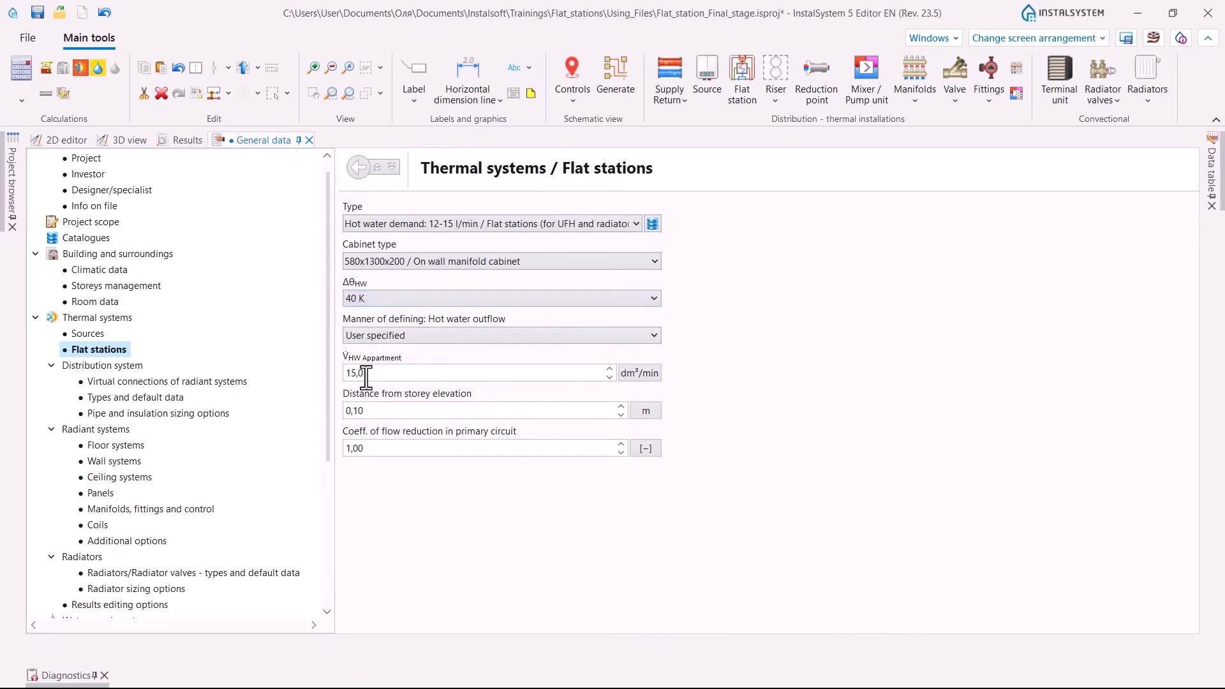
pyautogui.press('ctrl')
pyautogui.press('ctrl')
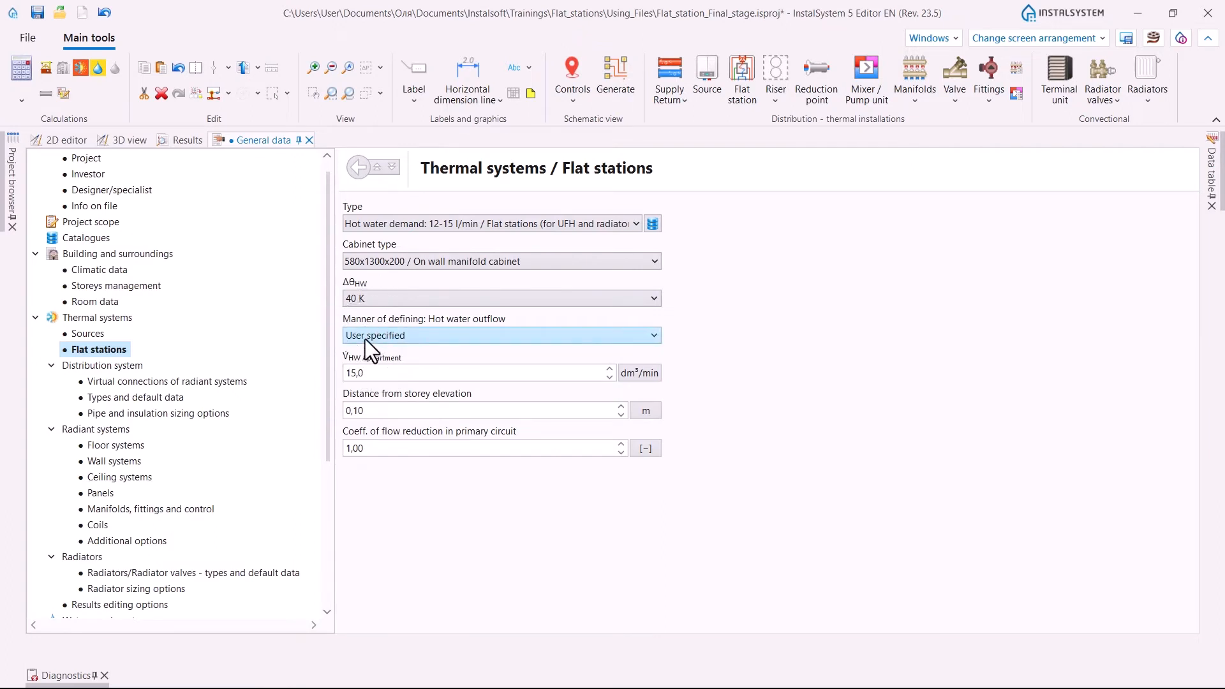
pyautogui.click(636, 224)
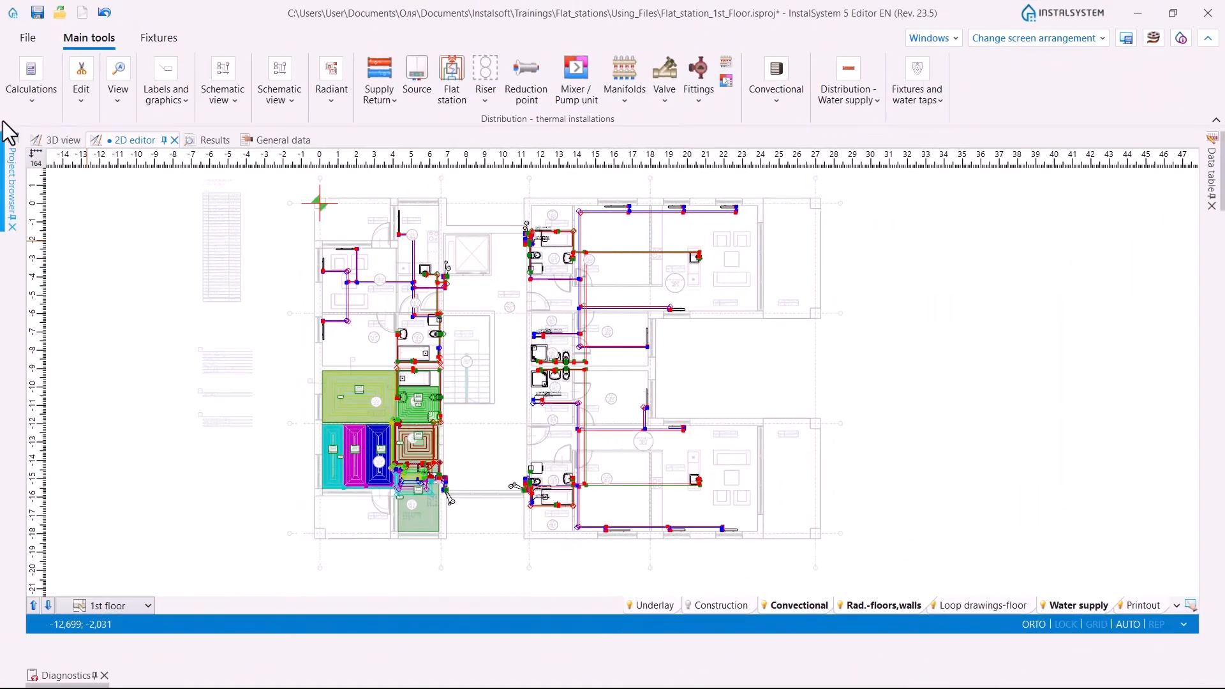
# - Recalculate the project with tabular results shown after the calculations
pyautogui.click(32, 100)
pyautogui.click(23, 147)
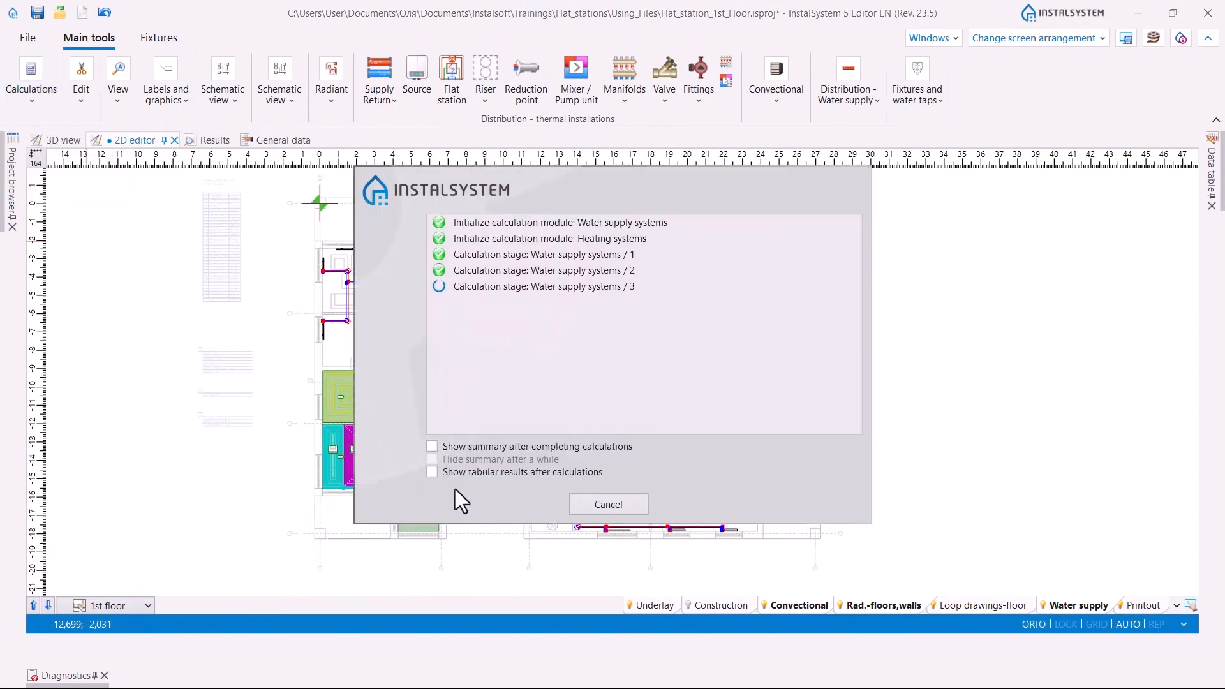
pyautogui.click(432, 472)
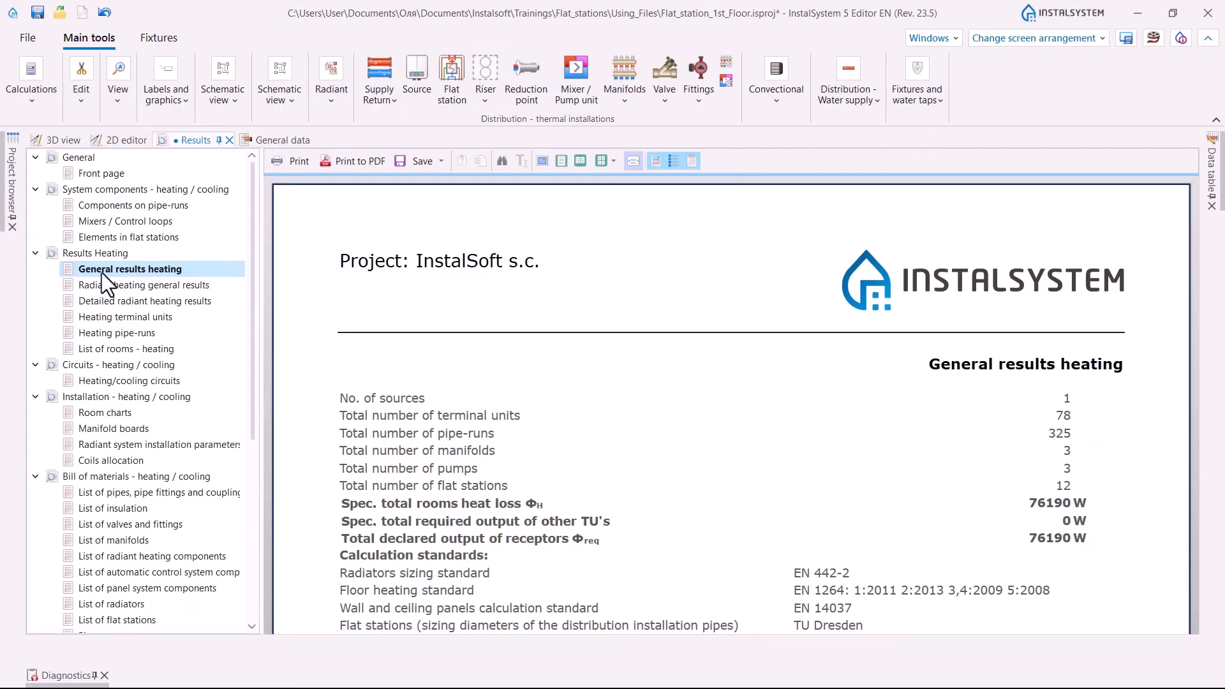
# - Review the general heating results for supply and return temperature, total output, available pressure, pump tables and system capacity
pyautogui.scroll(-5, 474, 435)
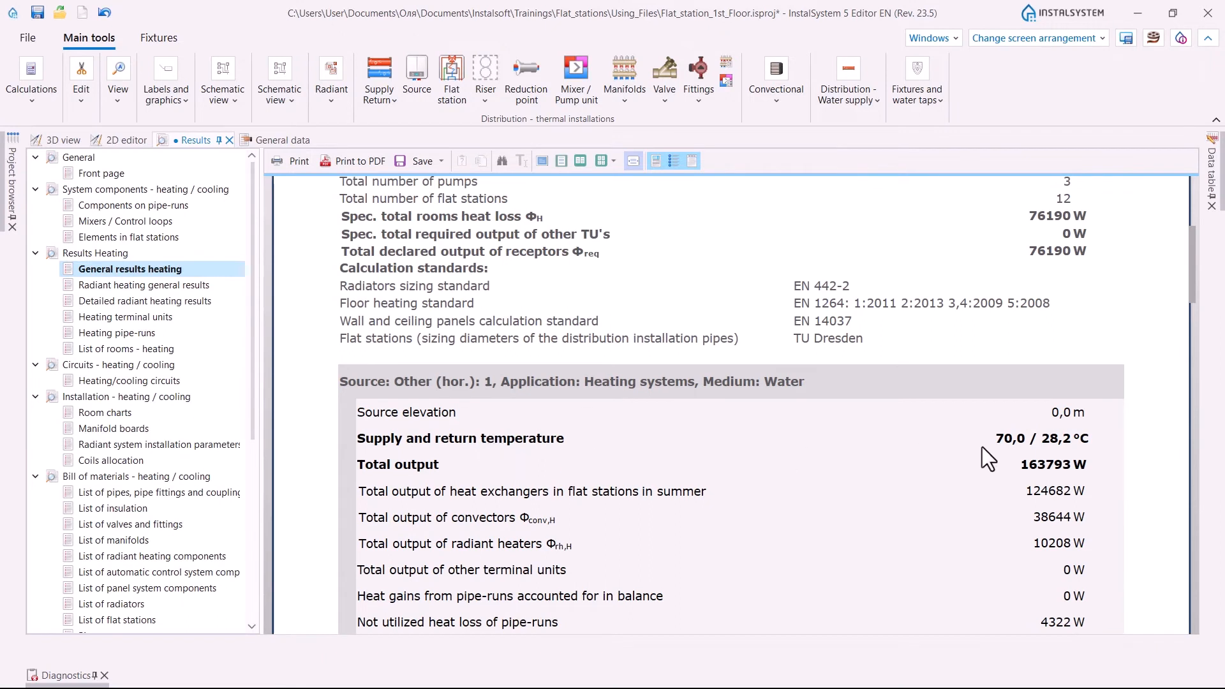
pyautogui.click(1011, 439)
pyautogui.click(1028, 466)
pyautogui.scroll(-3, 1043, 527)
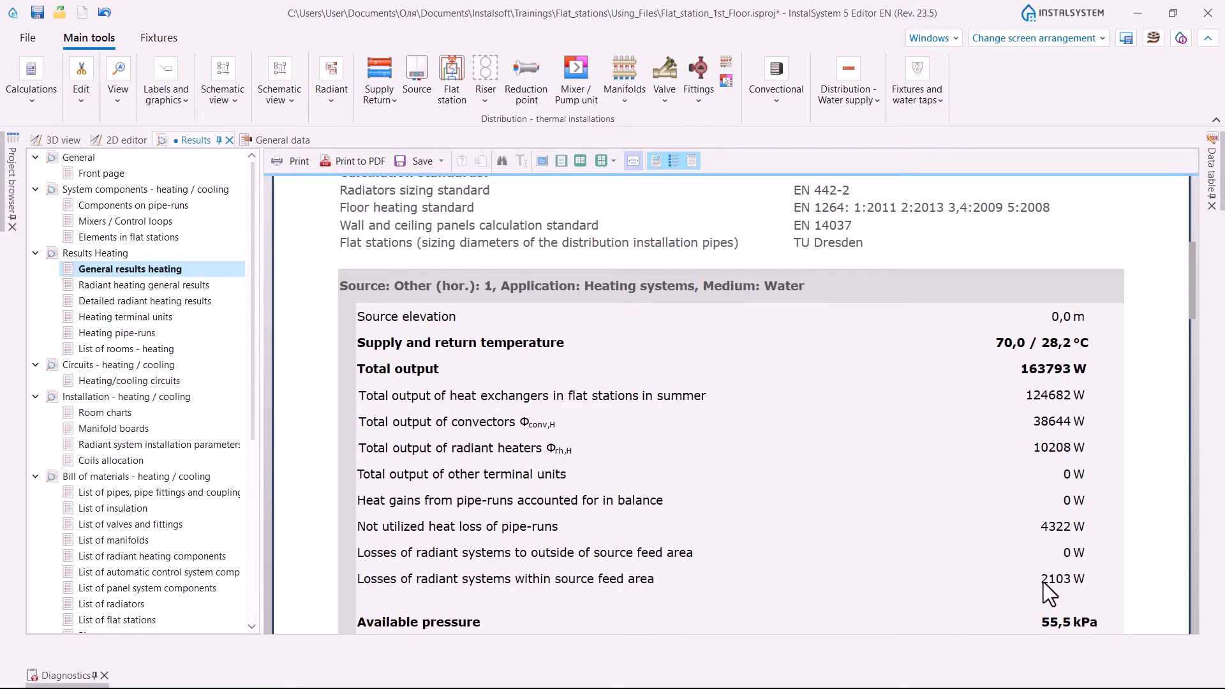
pyautogui.scroll(-3, 1042, 578)
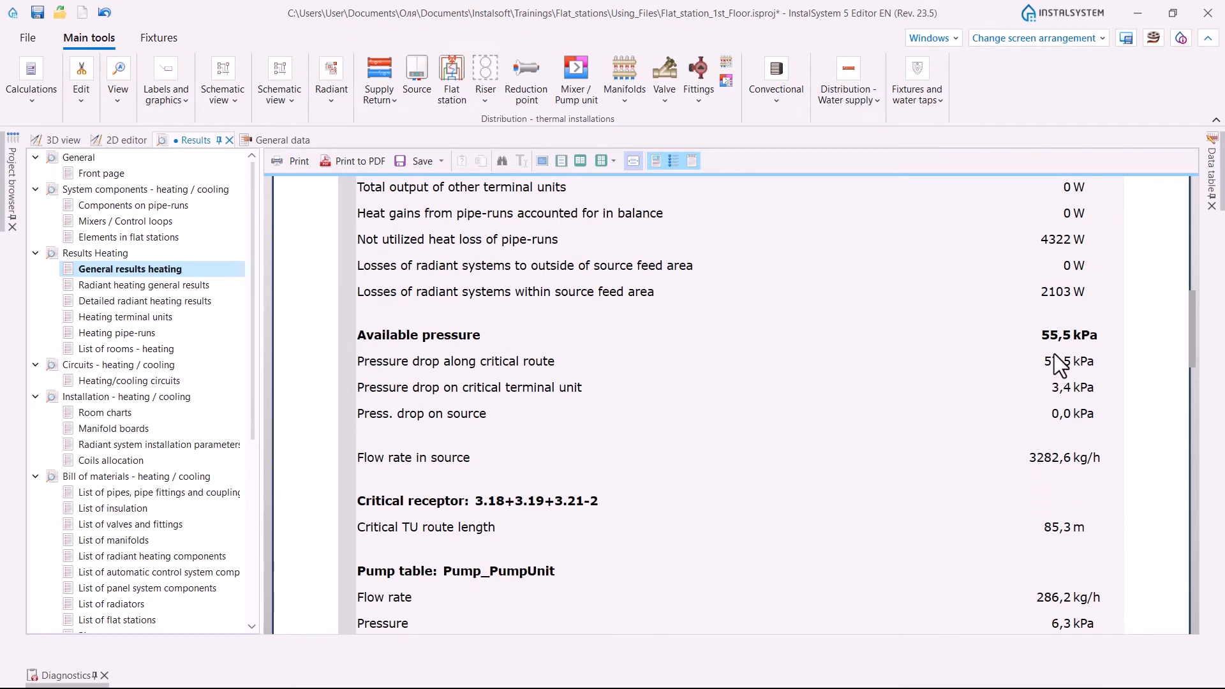
pyautogui.scroll(-5, 944, 454)
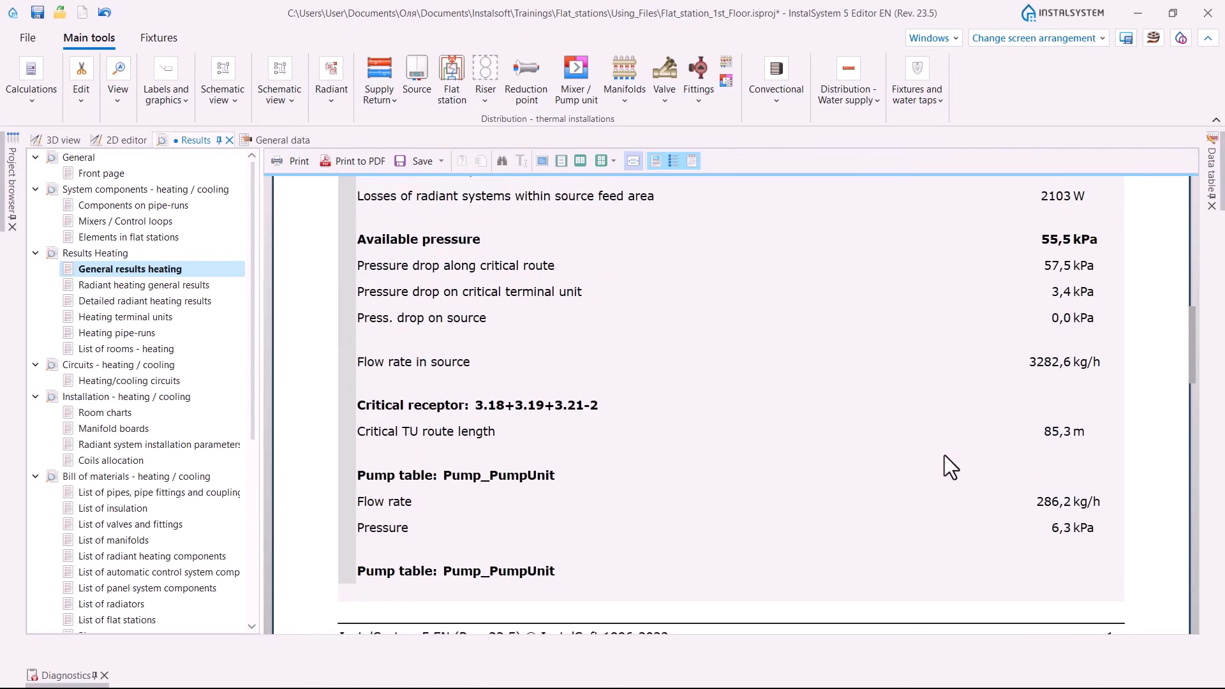
pyautogui.scroll(-2, 944, 454)
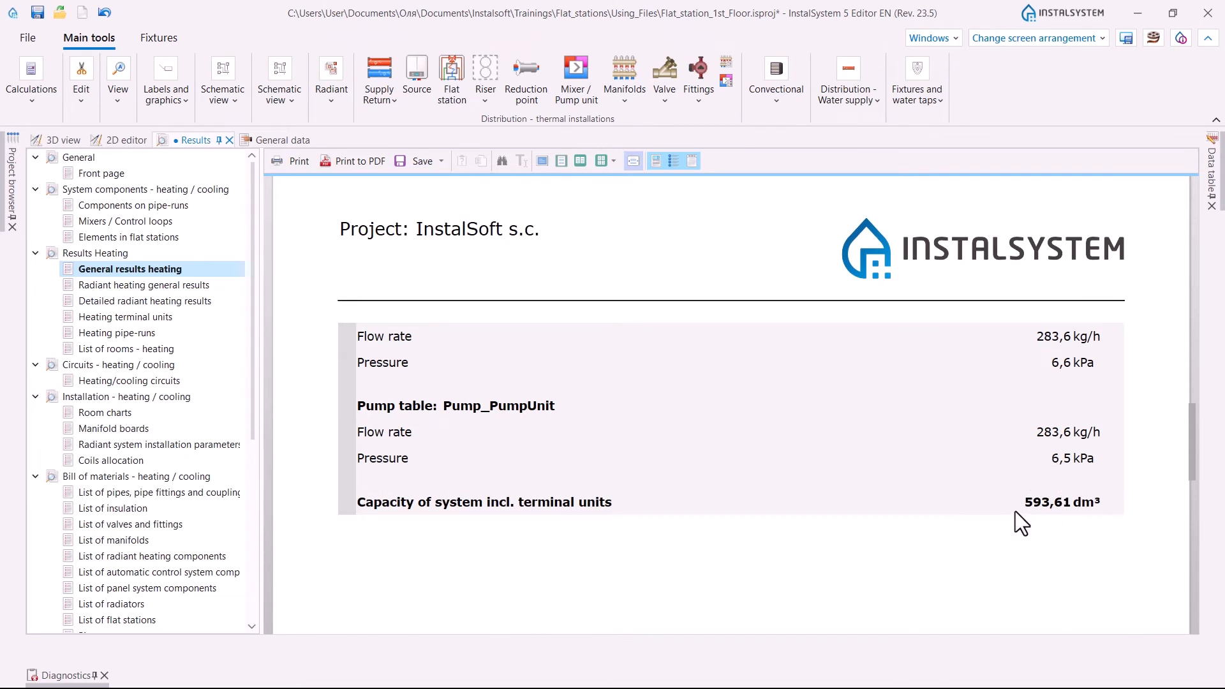
pyautogui.press('ctrl')
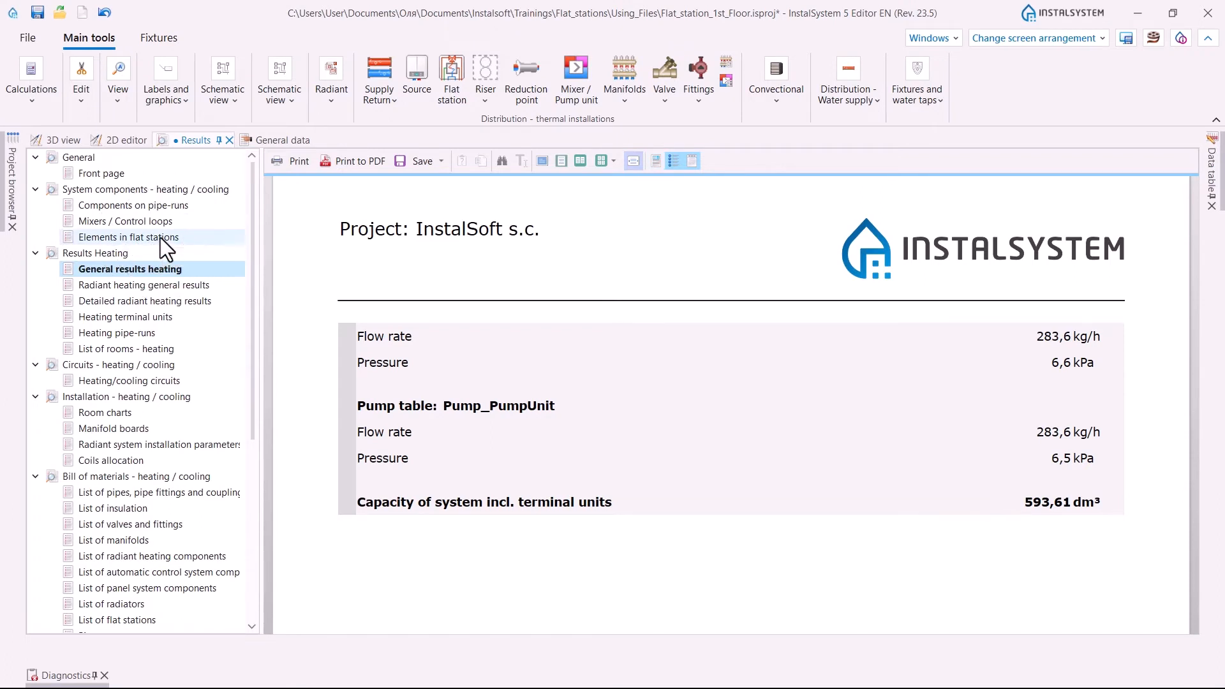
# - Examine the elements in flat stations results, including the settings of the differential pressure controllers and balancing valves in each circuit
pyautogui.click(160, 238)
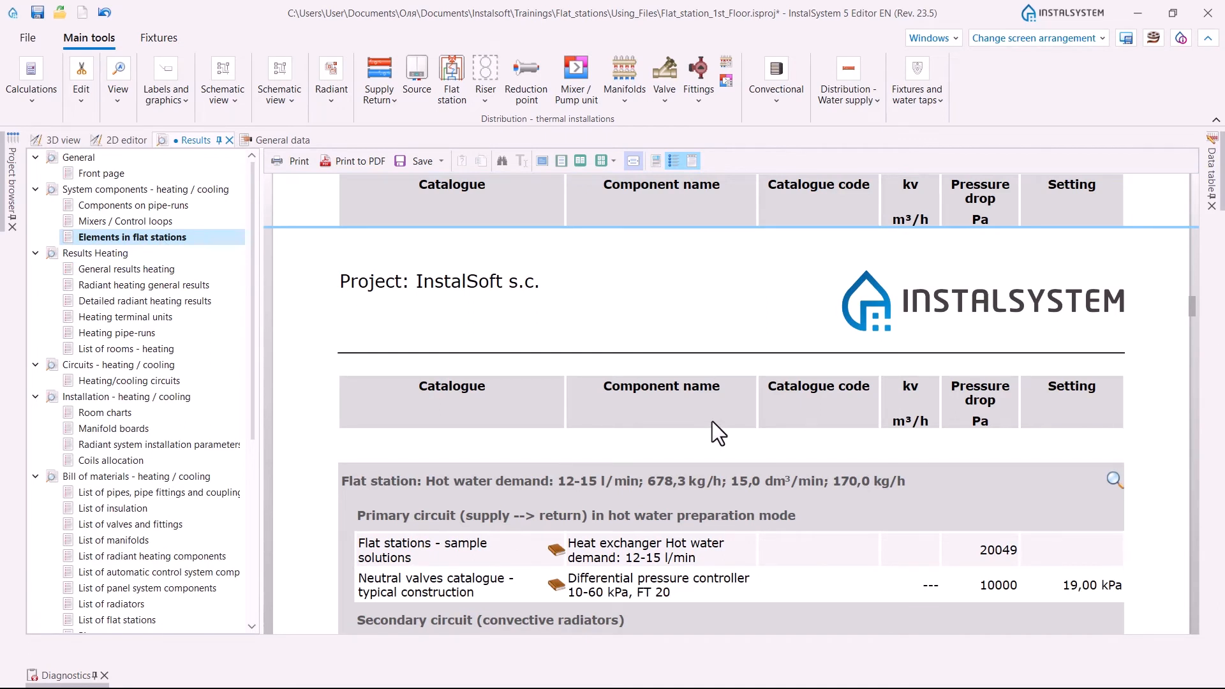
pyautogui.scroll(-8, 711, 421)
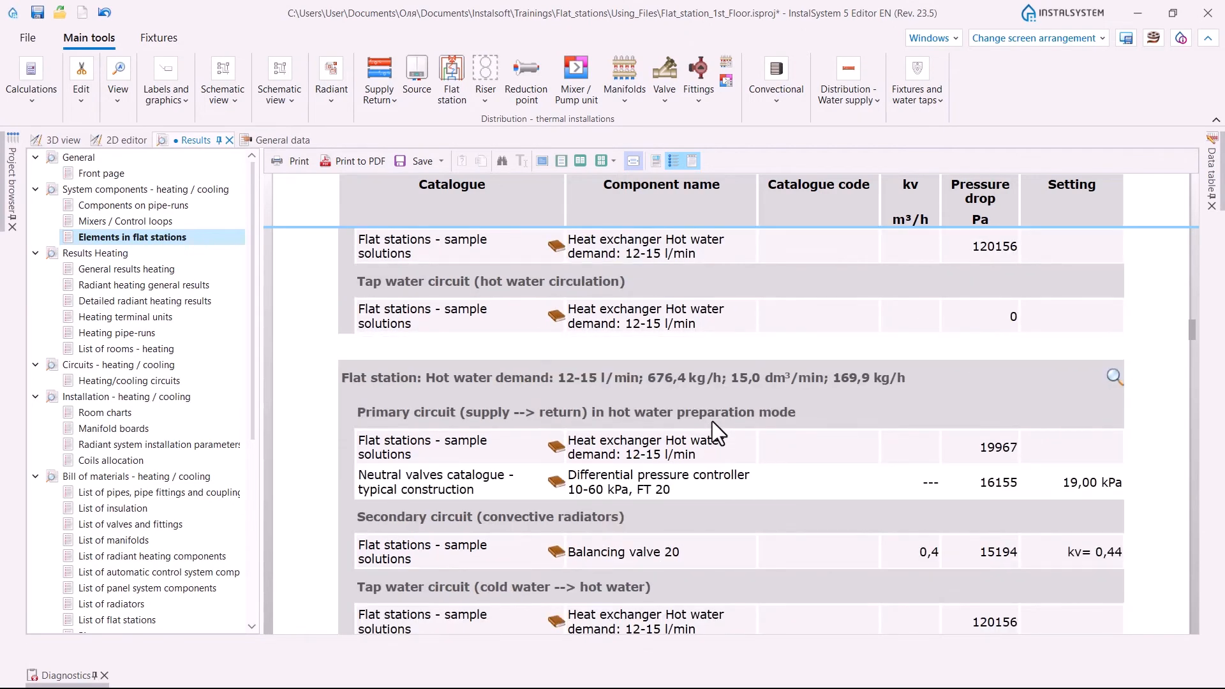
pyautogui.scroll(-2, 712, 421)
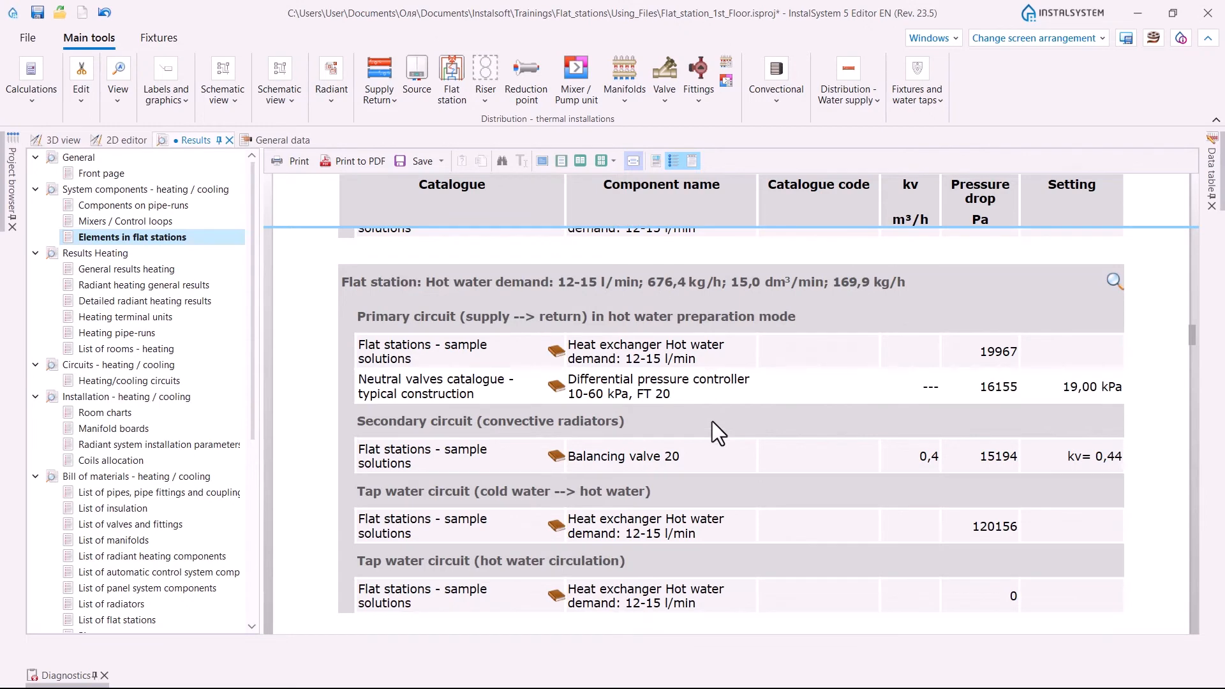
pyautogui.scroll(-3, 712, 421)
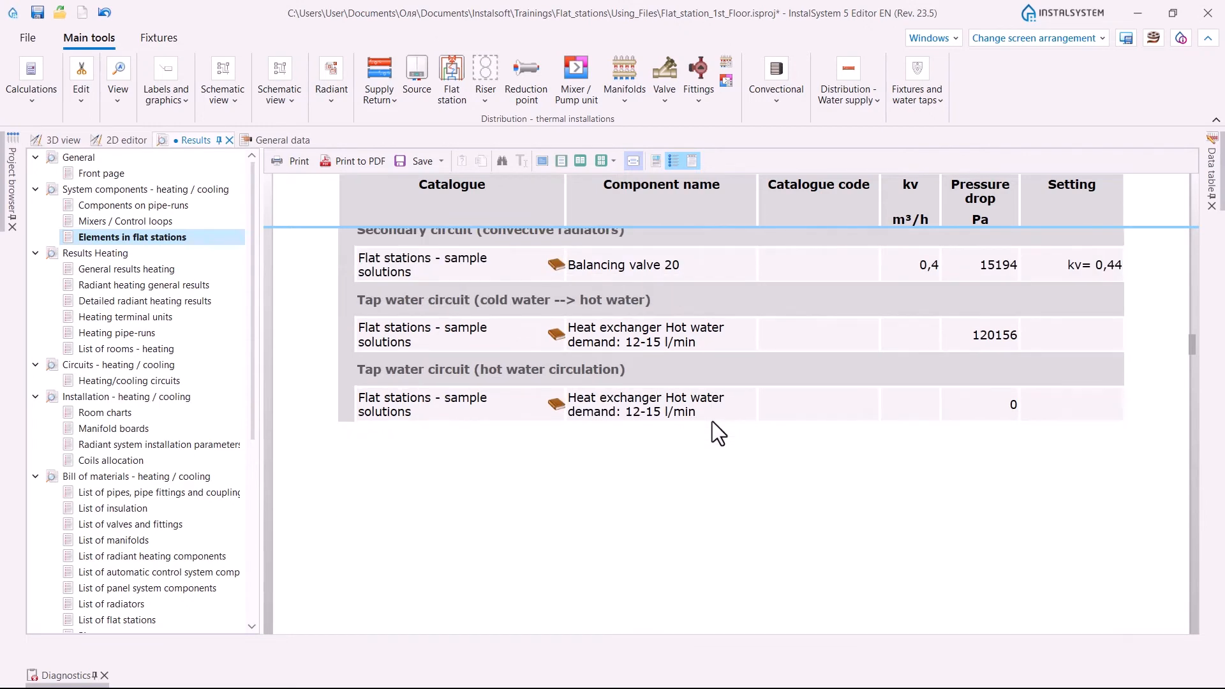
pyautogui.scroll(-3, 712, 421)
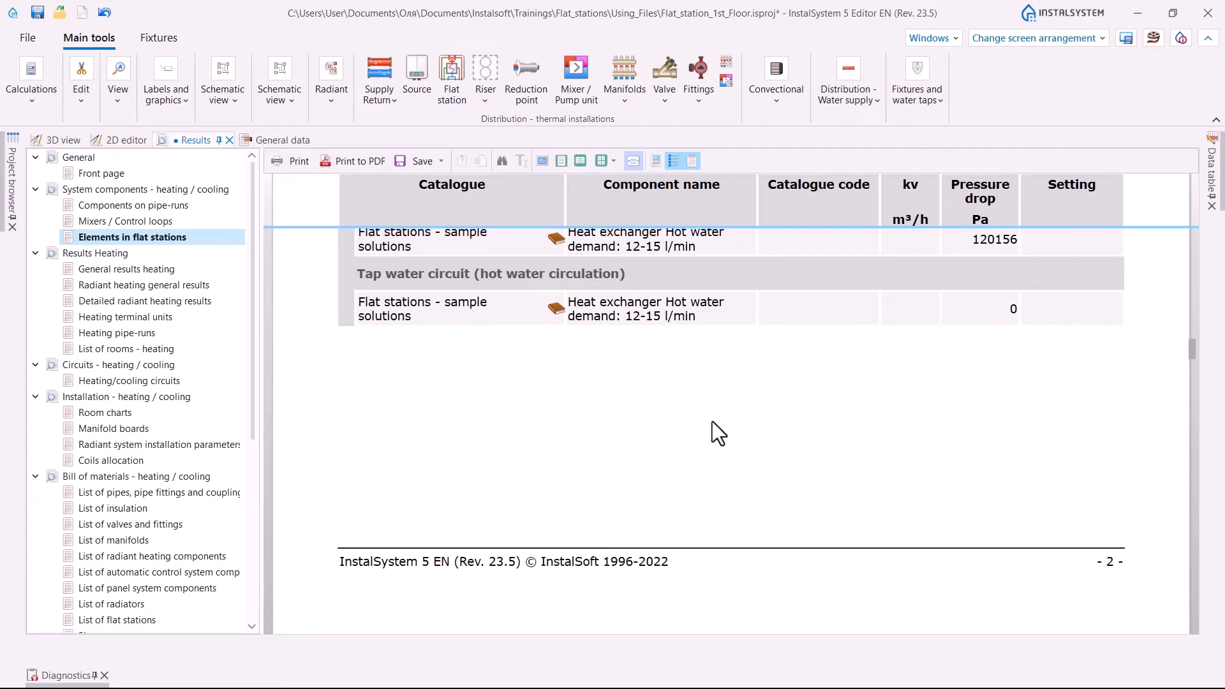
pyautogui.scroll(-3, 711, 421)
pyautogui.scroll(-9, 712, 421)
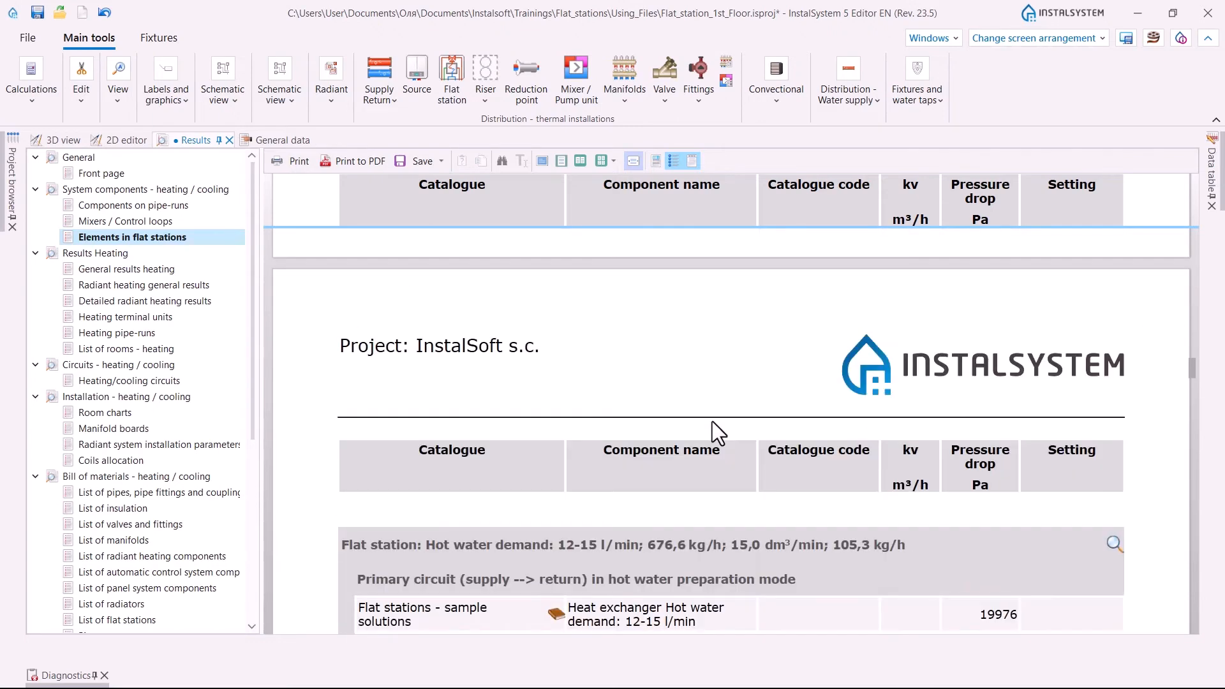
pyautogui.scroll(-6, 712, 421)
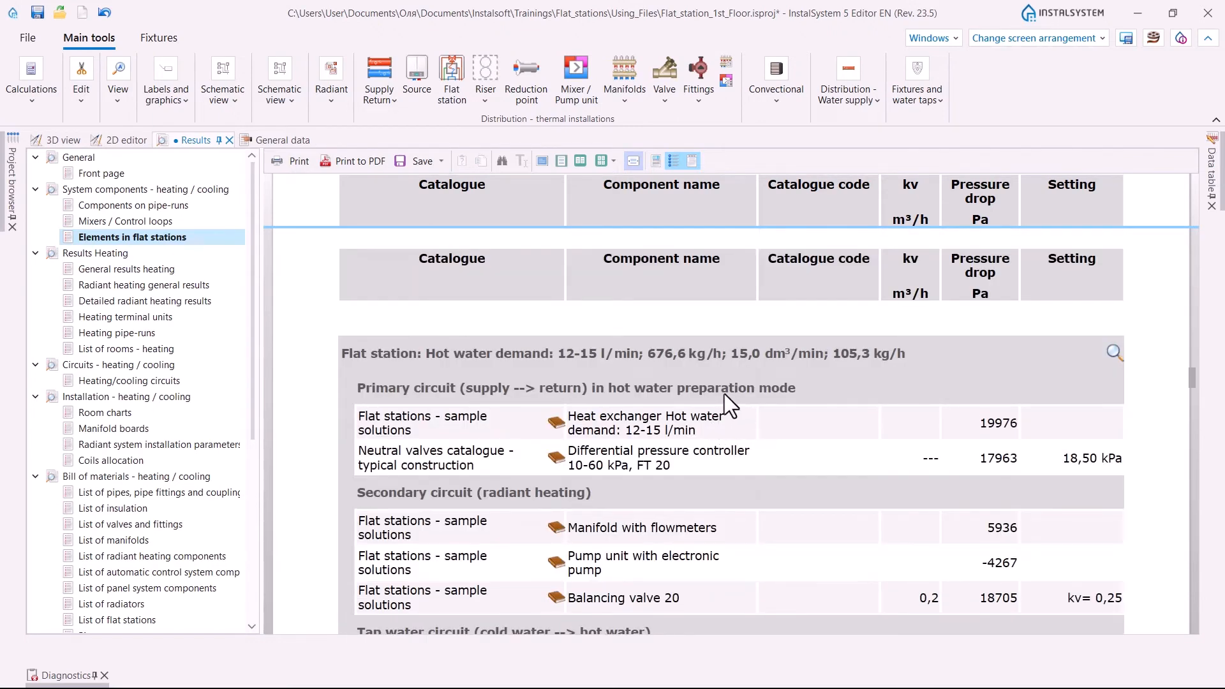
pyautogui.scroll(-6, 725, 393)
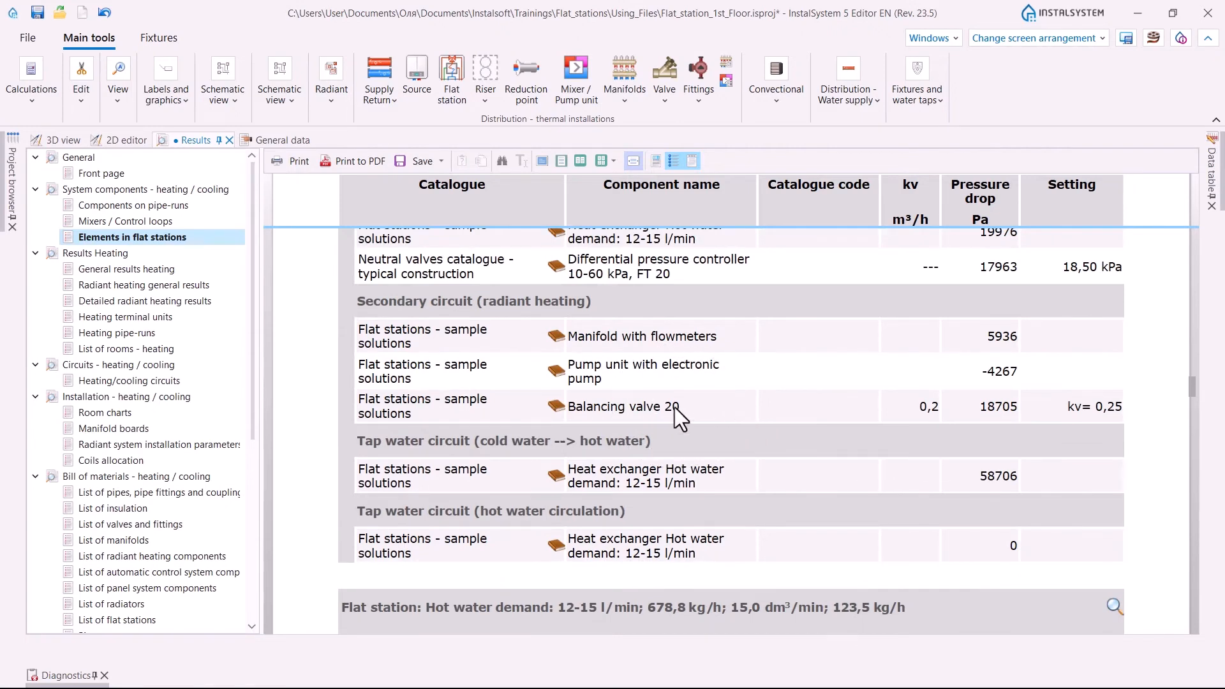
pyautogui.scroll(-12, 714, 449)
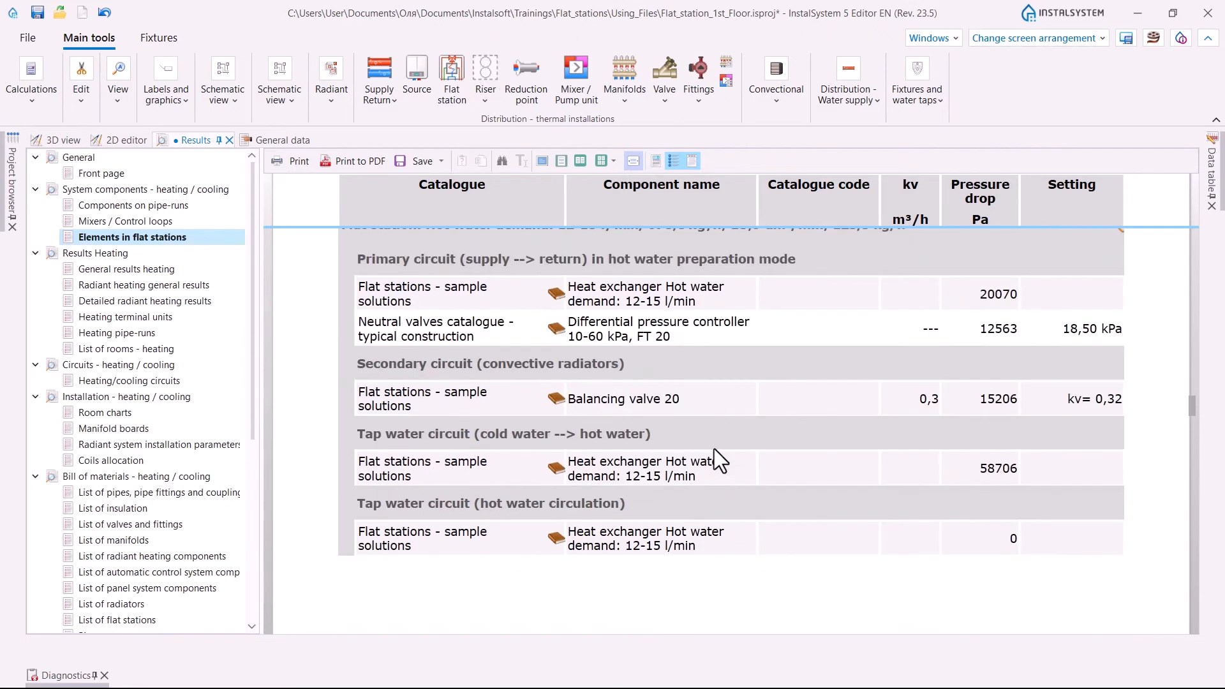
pyautogui.click(711, 329)
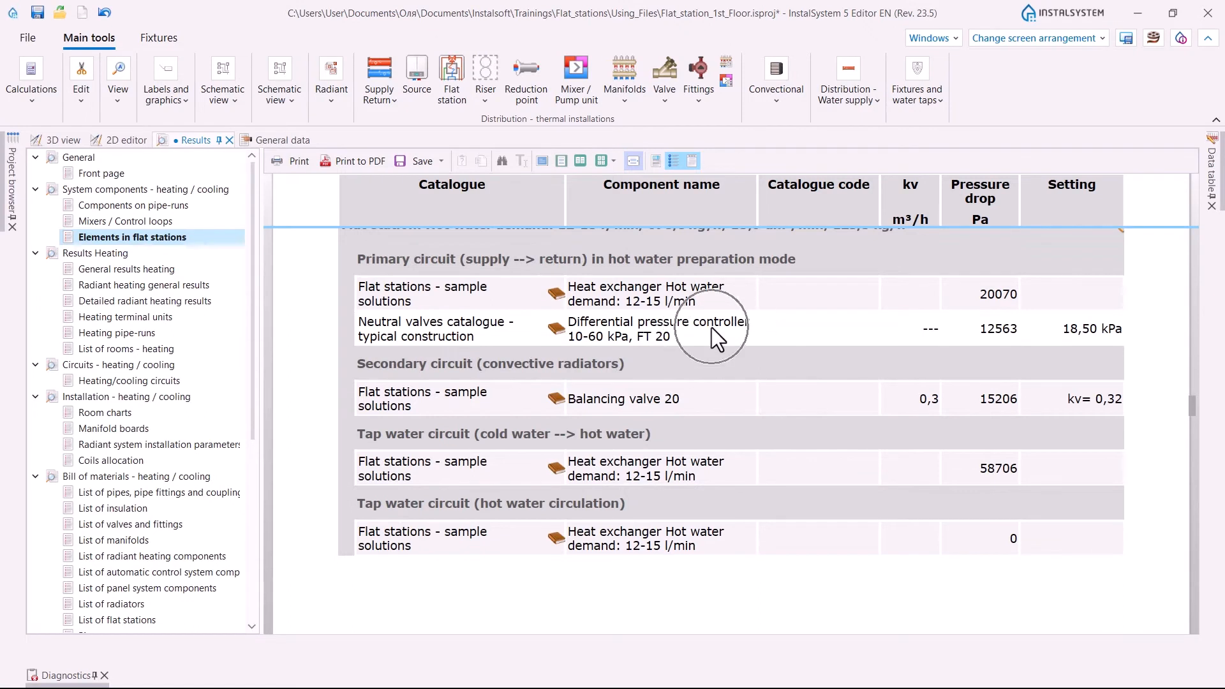
pyautogui.click(1092, 328)
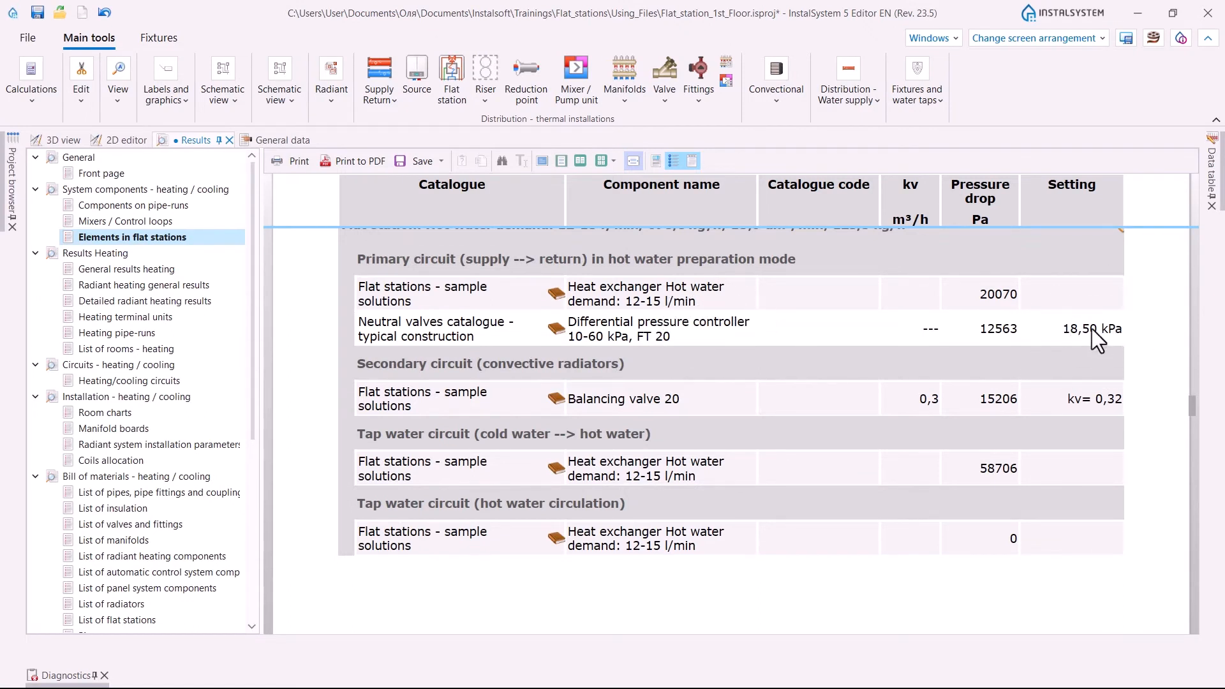
pyautogui.click(1077, 400)
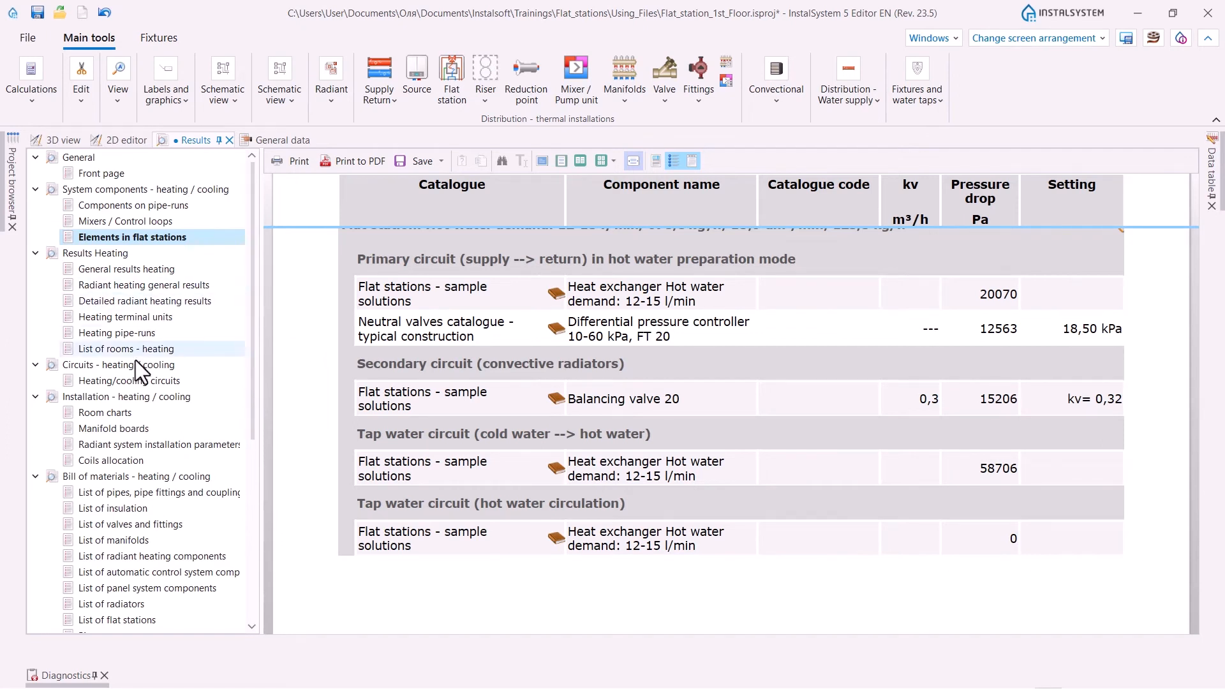
# - Locate the flat station of heating floor circuit 3.12-1-1 from the heating/cooling circuits results in the 2D plan and the 3D view
pyautogui.click(132, 380)
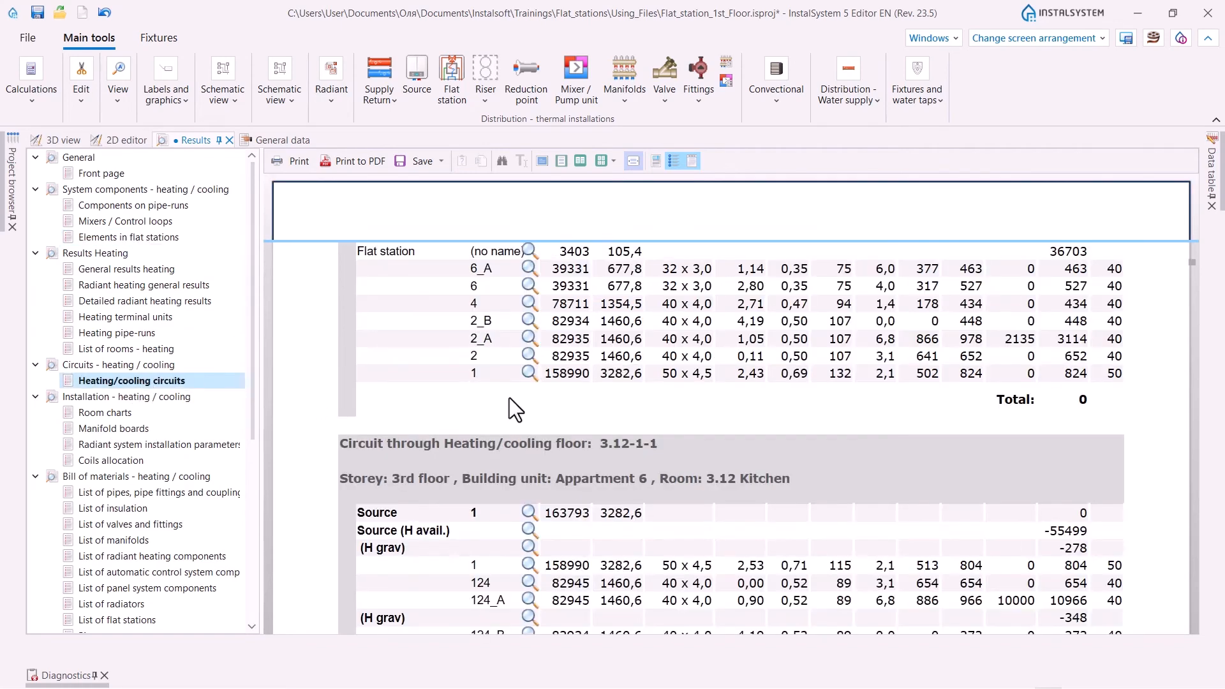
pyautogui.scroll(-15, 523, 411)
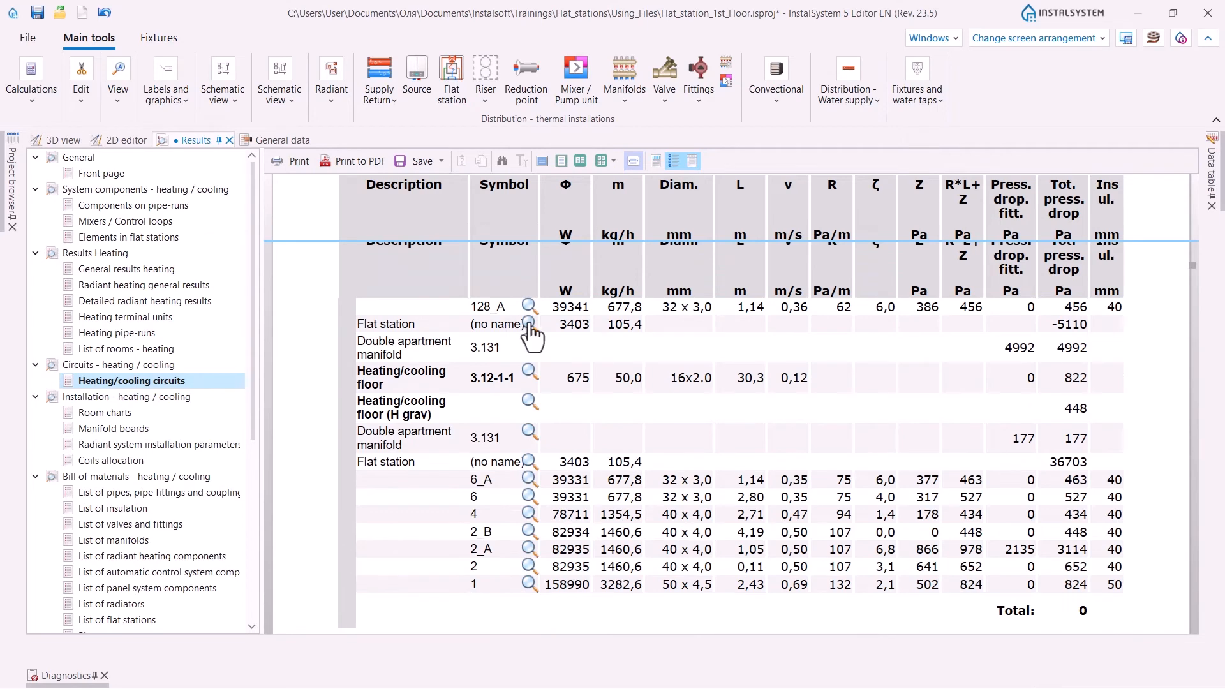
pyautogui.click(529, 323)
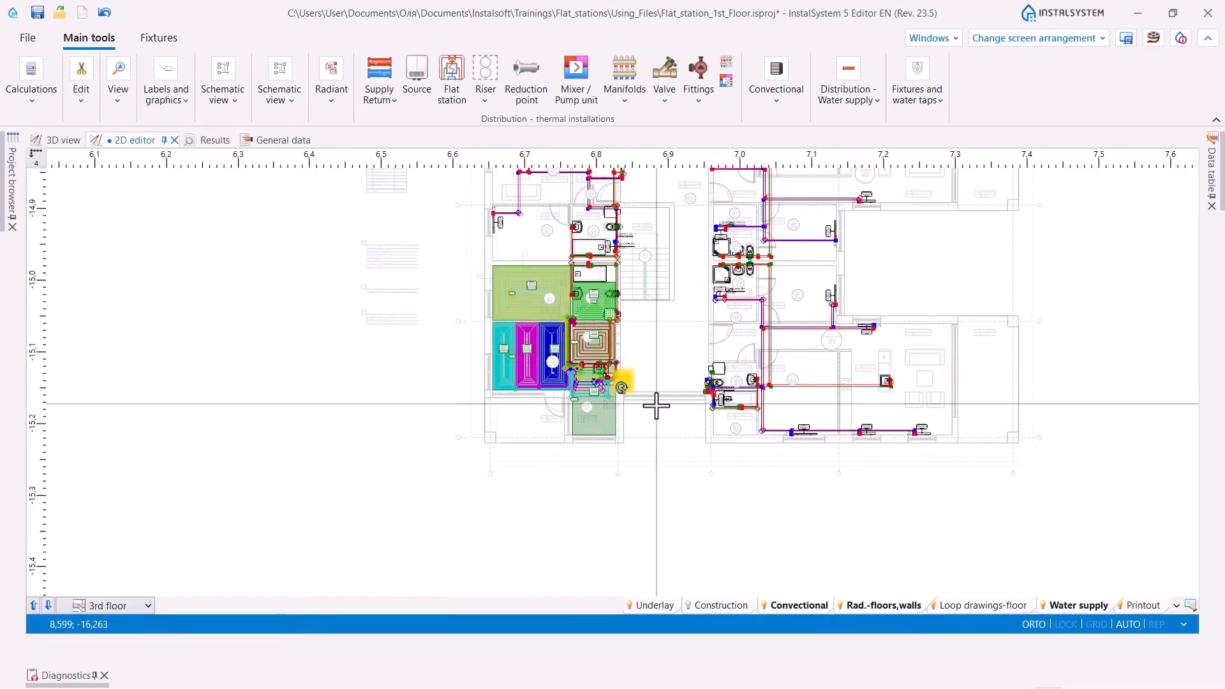
pyautogui.scroll(3, 622, 394)
pyautogui.scroll(5, 591, 342)
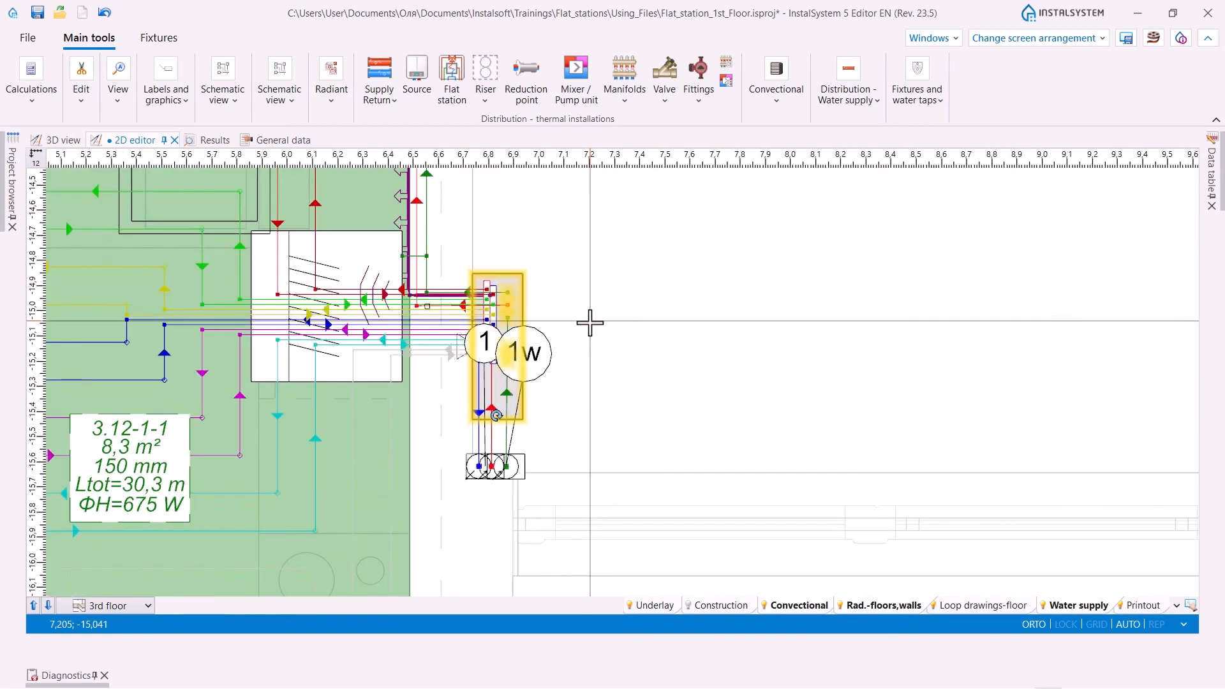
pyautogui.click(62, 140)
pyautogui.scroll(5, 611, 363)
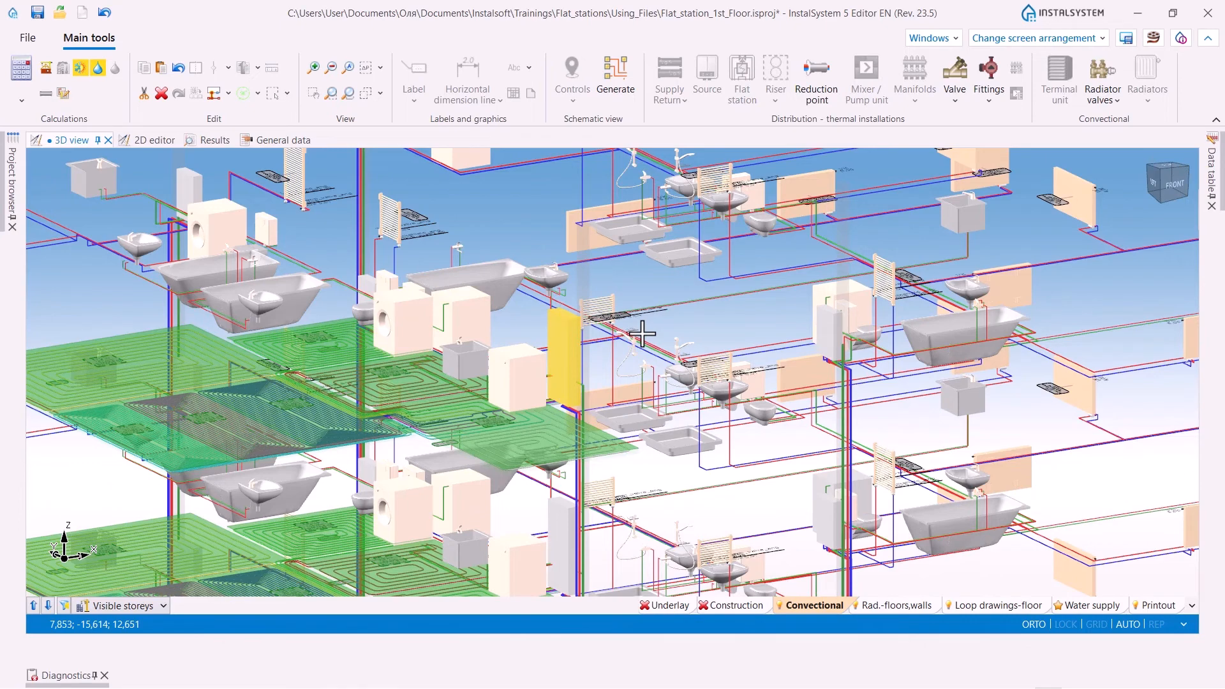
# - Dock the 3D view above the 2D editor beside the heating/cooling circuits results and widen the results area
pyautogui.click(213, 141)
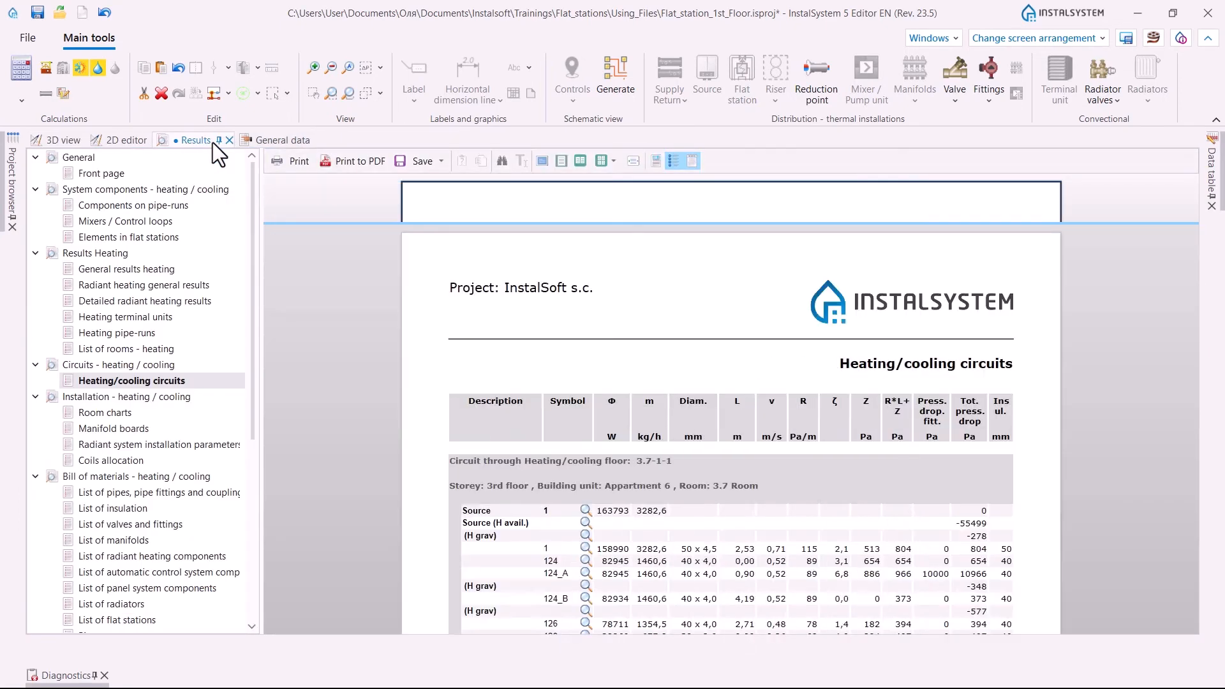
pyautogui.moveTo(65, 138); pyautogui.dragTo(819, 246)
pyautogui.moveTo(1103, 192); pyautogui.dragTo(1197, 408)
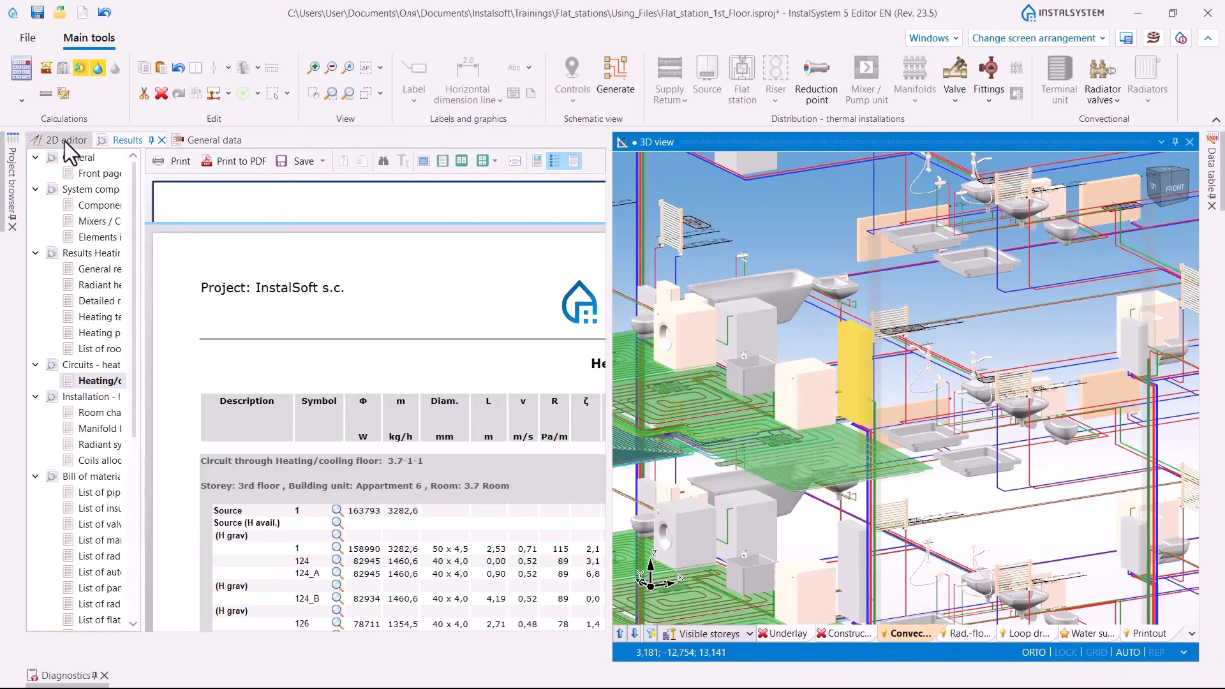
pyautogui.click(64, 140)
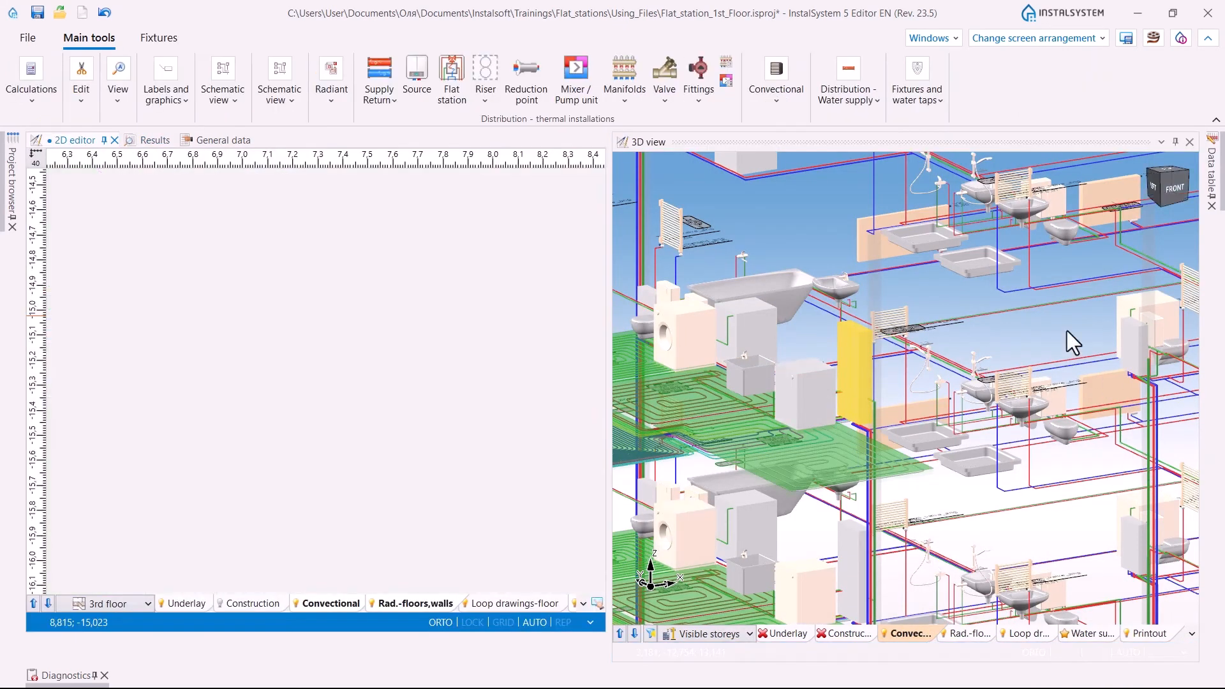
pyautogui.moveTo(1020, 408); pyautogui.dragTo(902, 430)
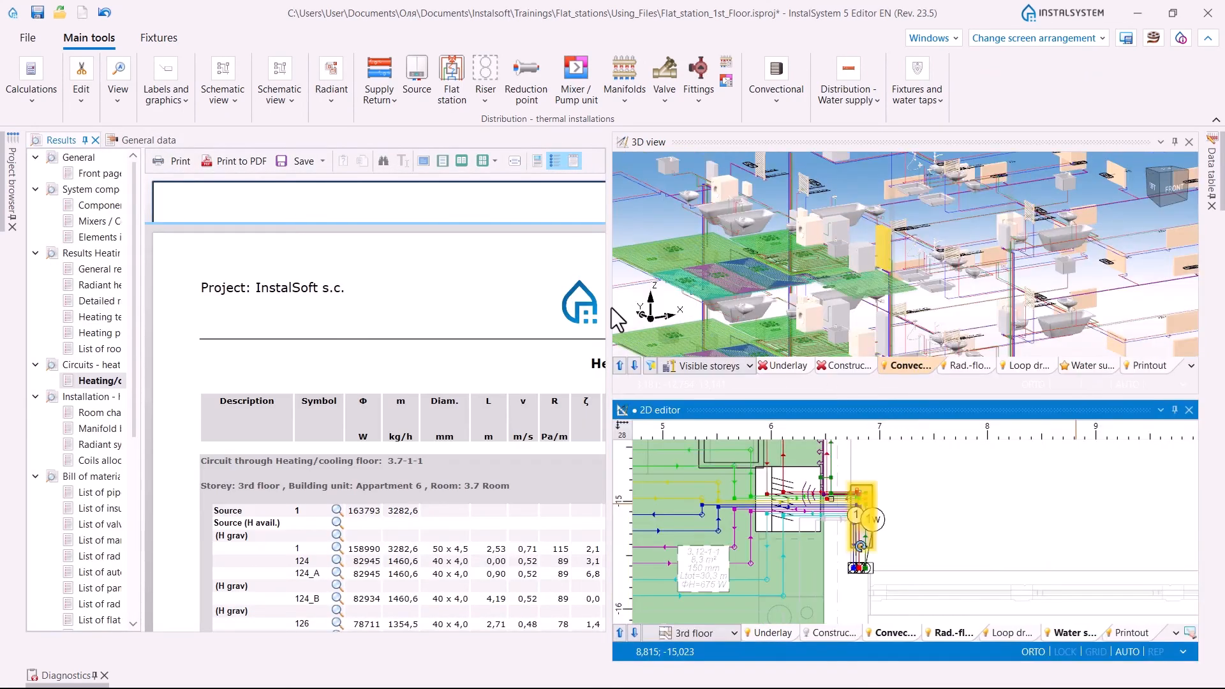
pyautogui.moveTo(609, 308); pyautogui.dragTo(854, 329)
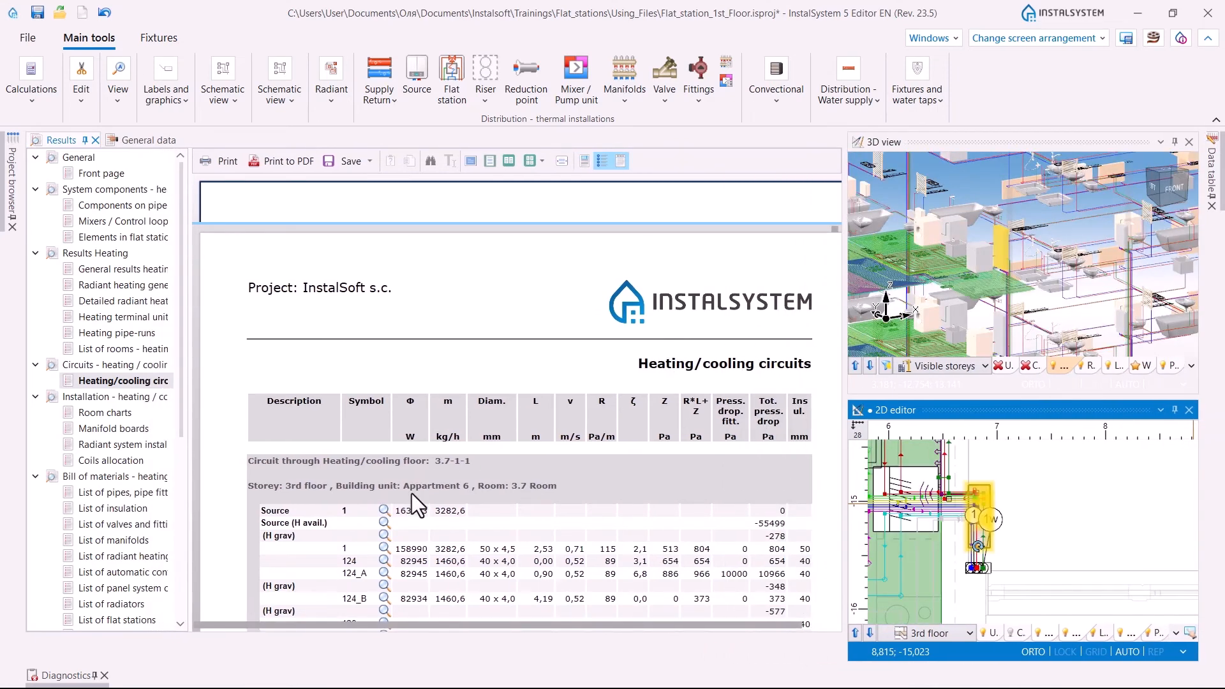
# - Check the flat station entries of circuit 3.7-1-1 in the results and close the docked 3D view and 2D editor
pyautogui.scroll(-10, 342, 541)
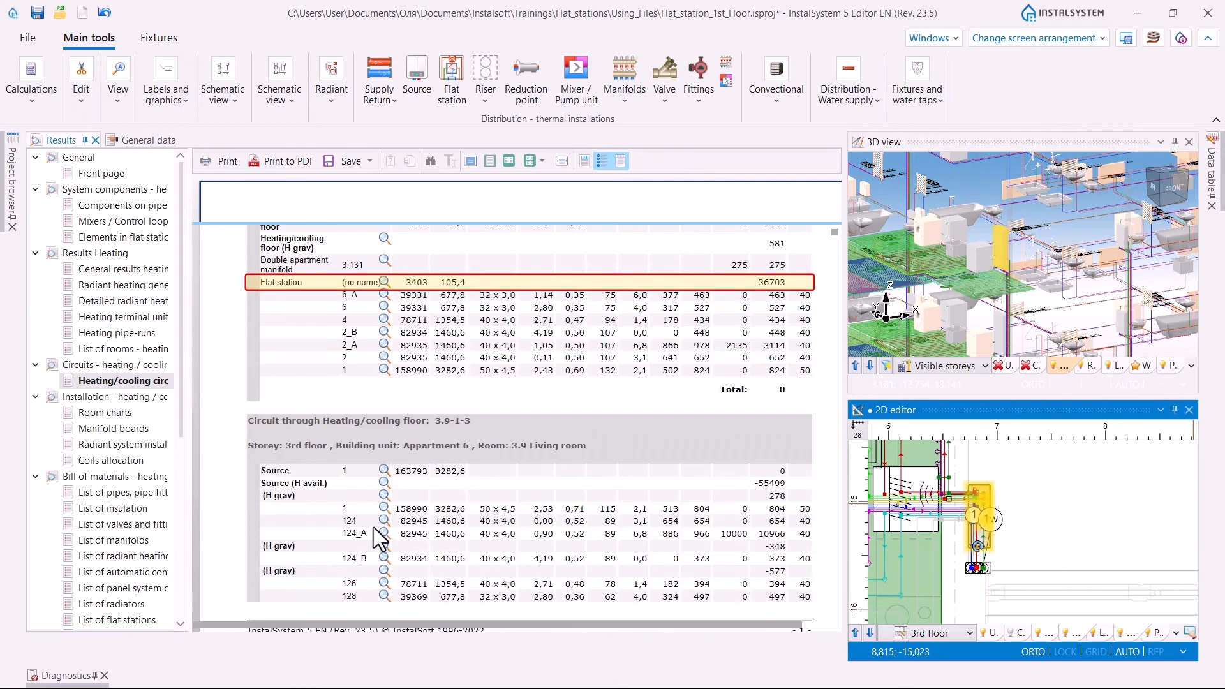
pyautogui.scroll(3, 380, 539)
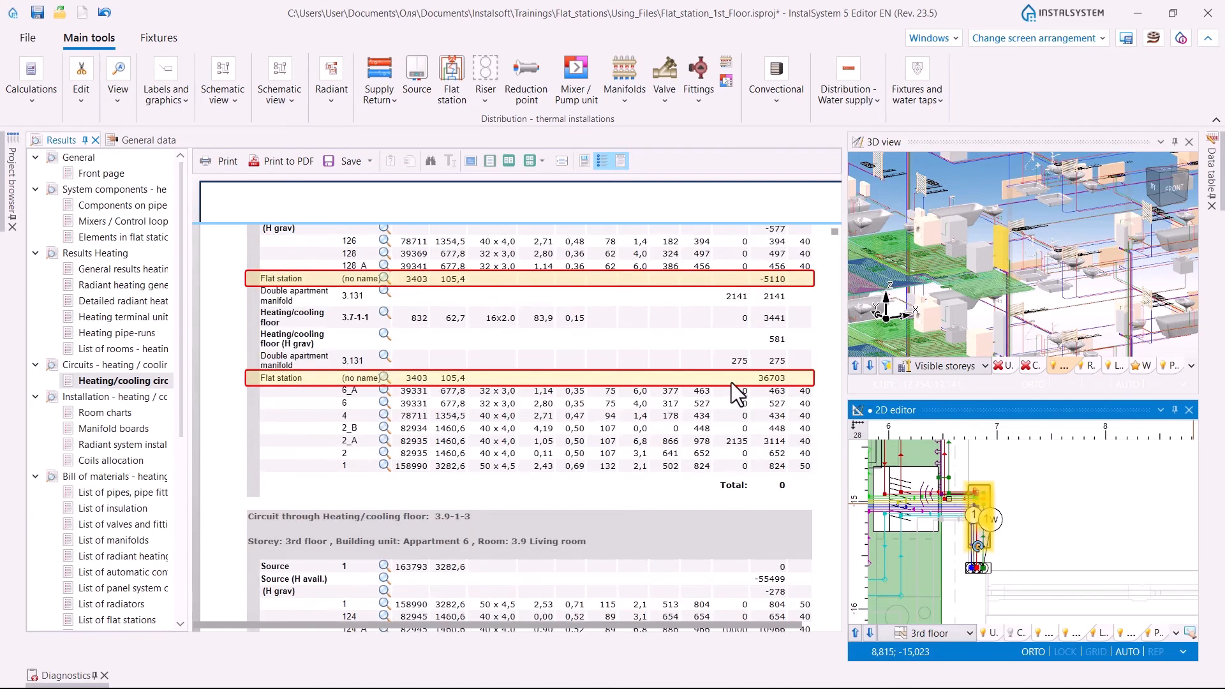
pyautogui.click(1188, 141)
pyautogui.click(1189, 141)
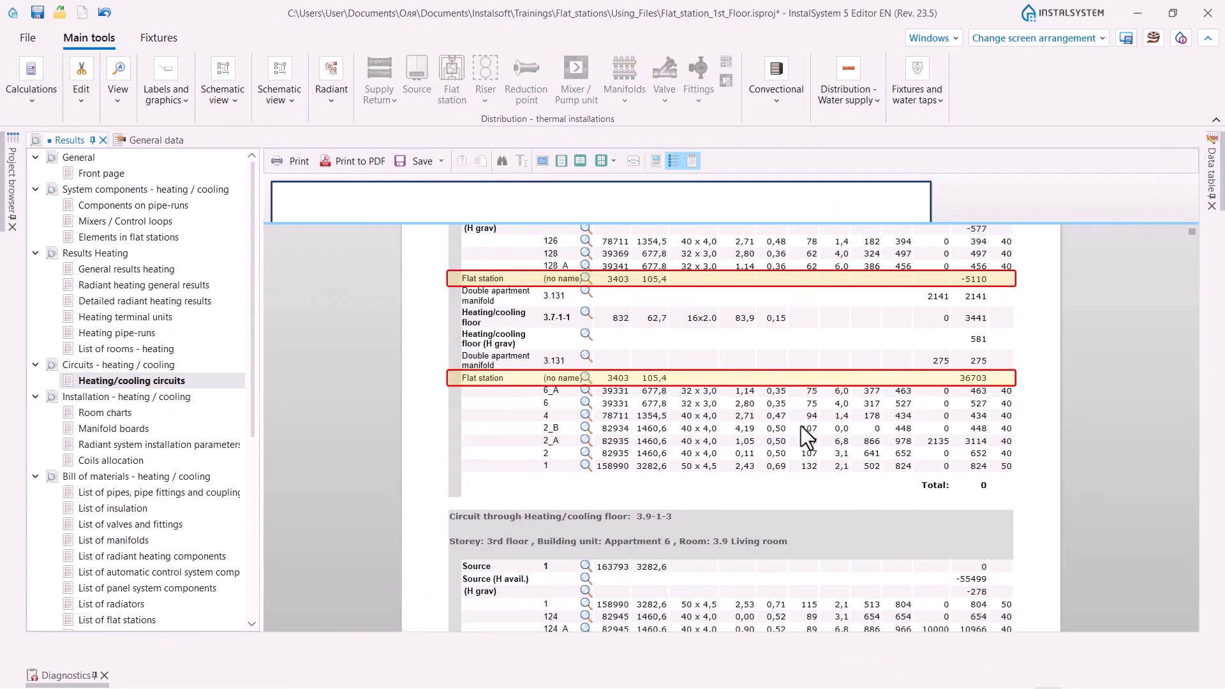
# - Review the bill of materials list of flat stations with their cabinets and differential pressure controllers
pyautogui.click(126, 622)
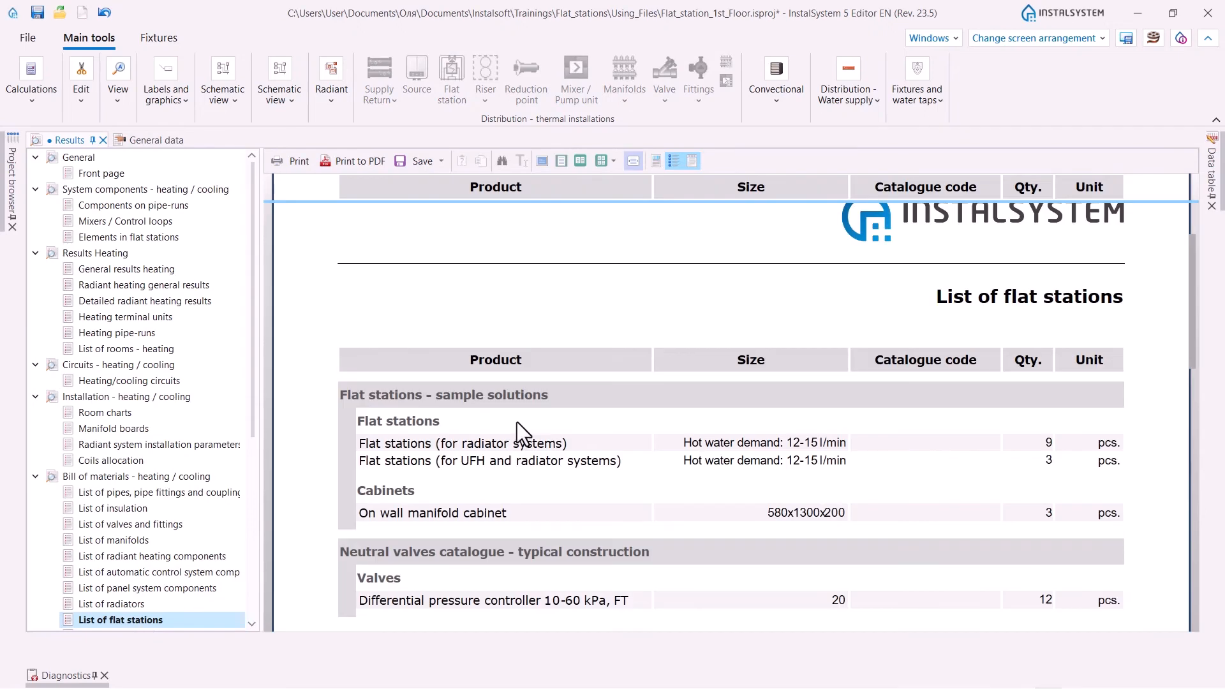
pyautogui.scroll(-3, 565, 402)
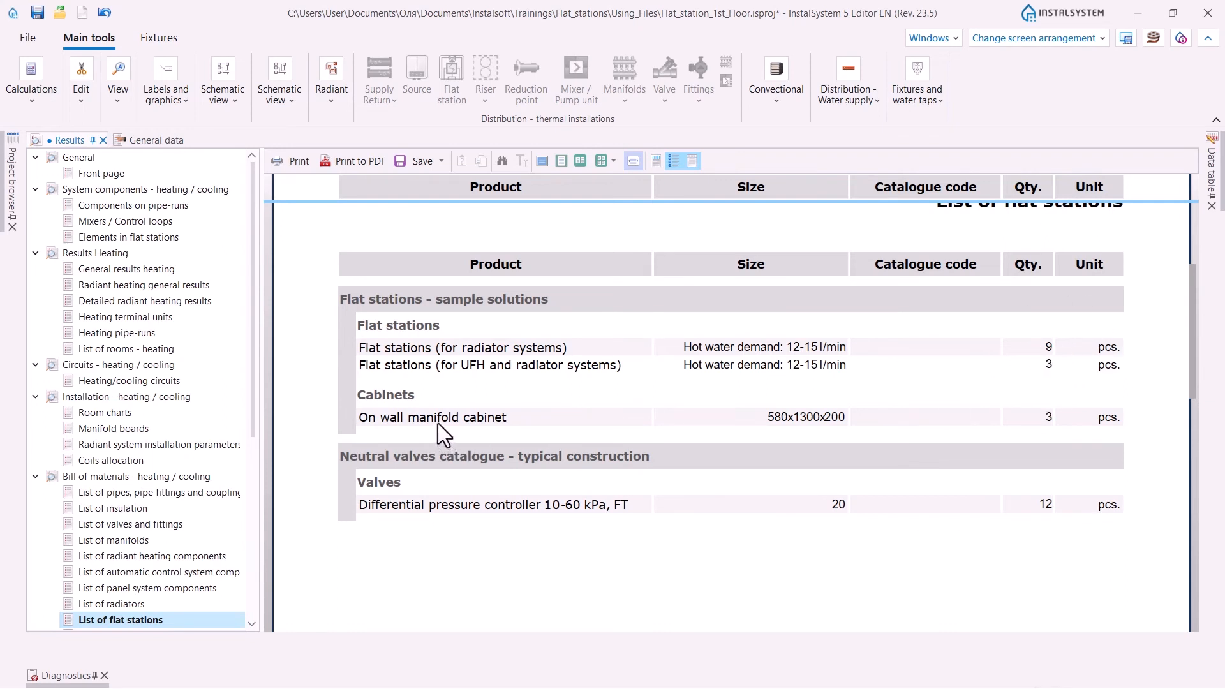
pyautogui.click(785, 420)
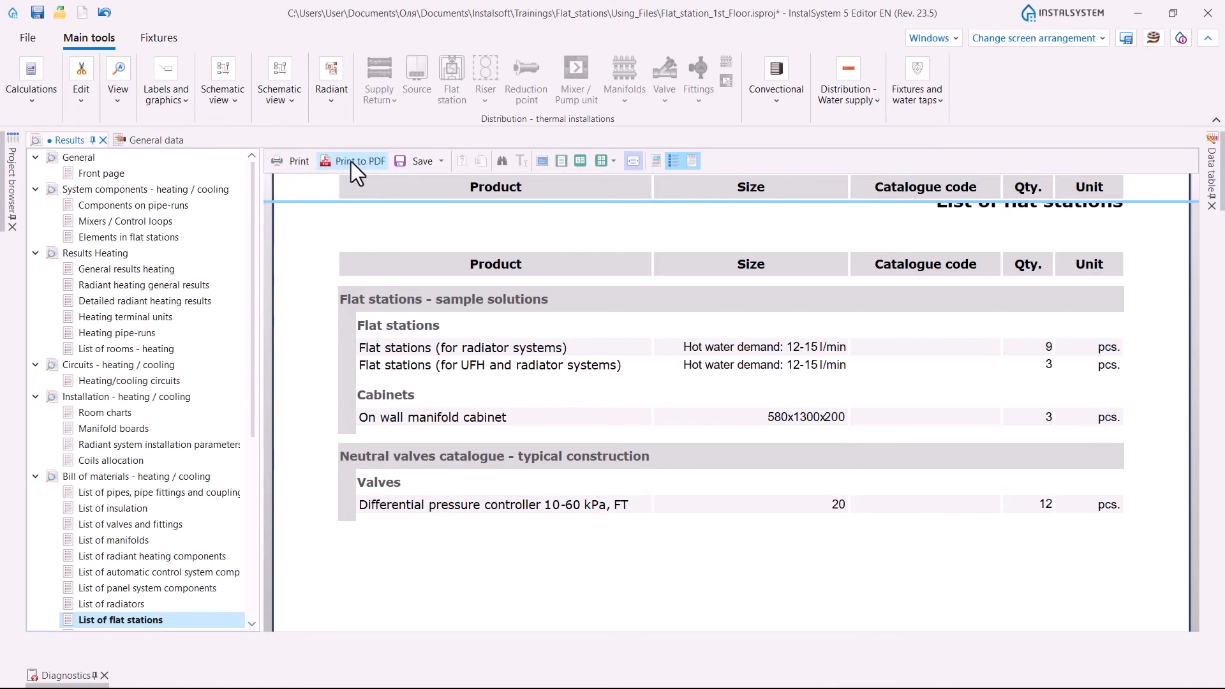
pyautogui.click(436, 161)
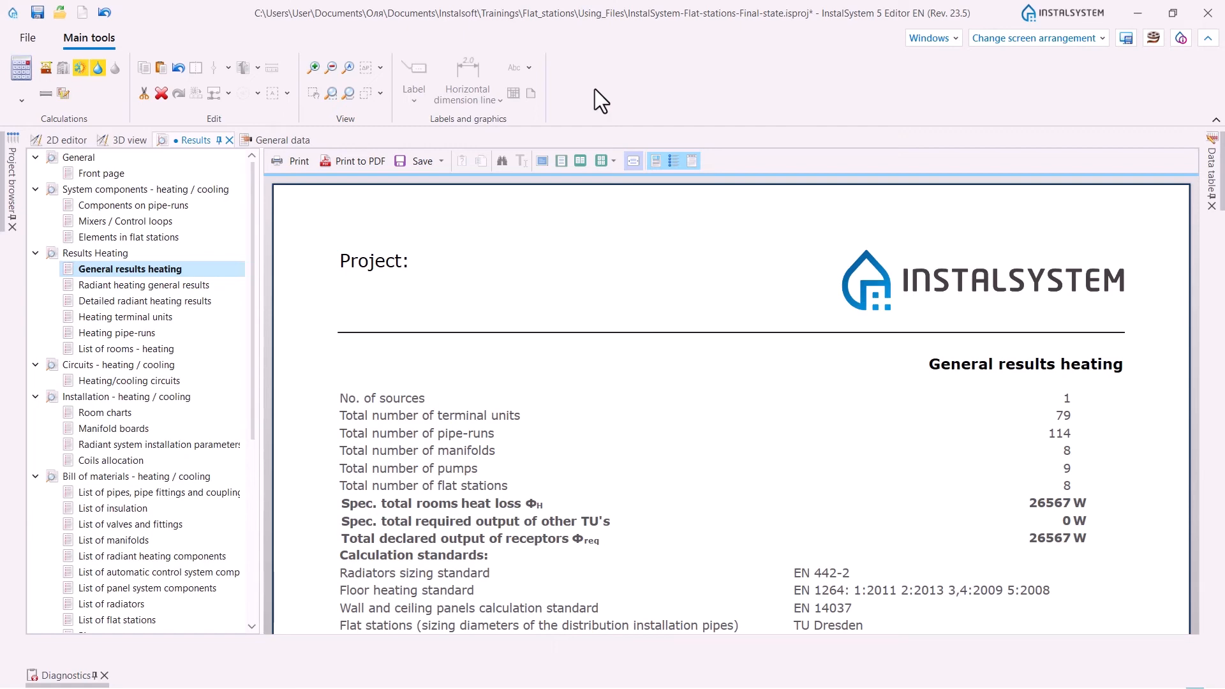
# - Review the general heating results of the final-state project, including the source's outputs, temperatures and available pressure
pyautogui.scroll(-6, 893, 568)
pyautogui.scroll(-2, 897, 558)
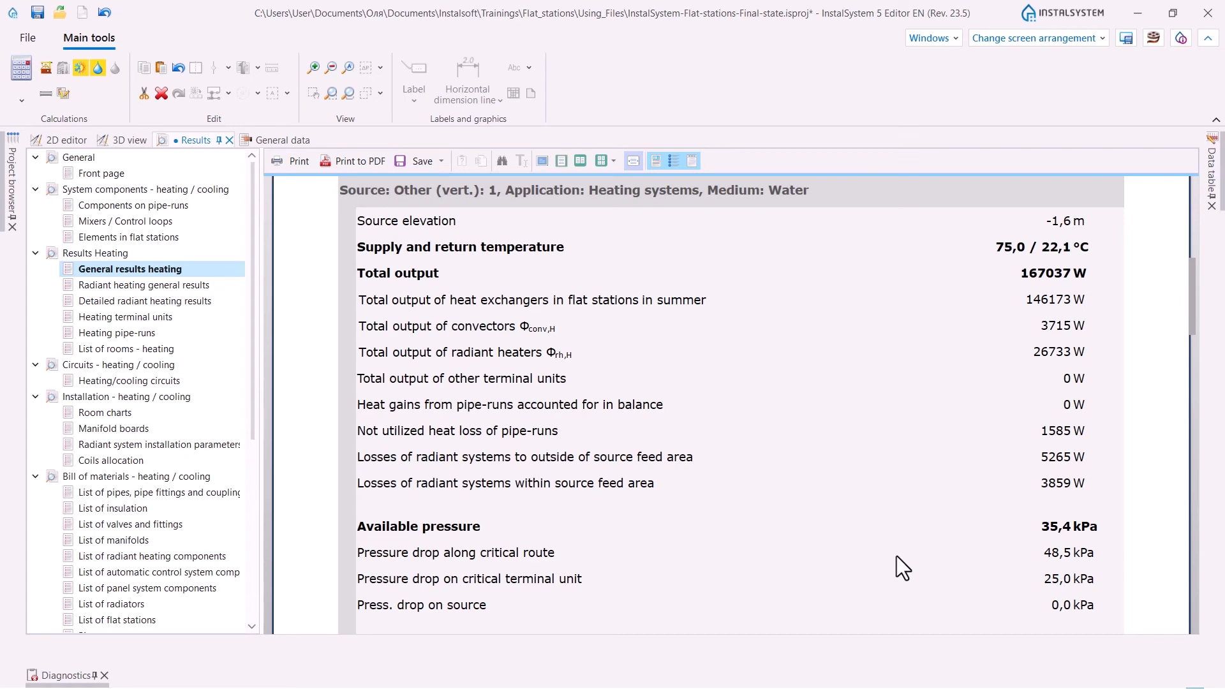
pyautogui.scroll(6, 1088, 530)
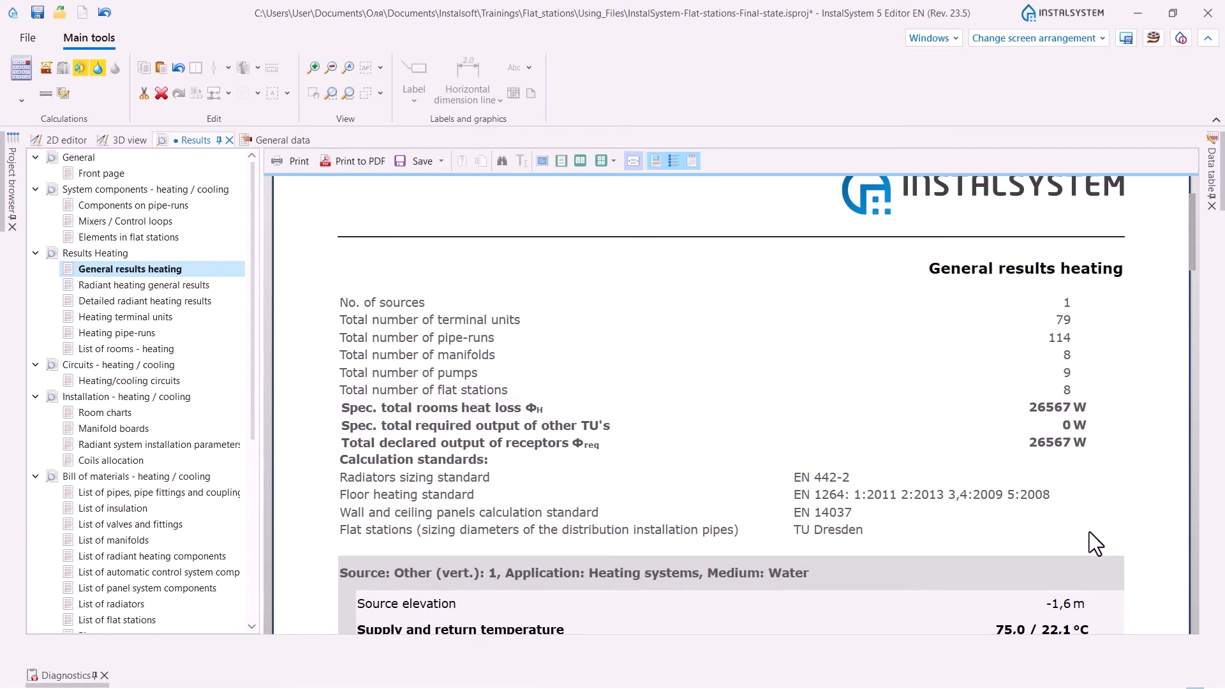
pyautogui.scroll(-5, 1089, 531)
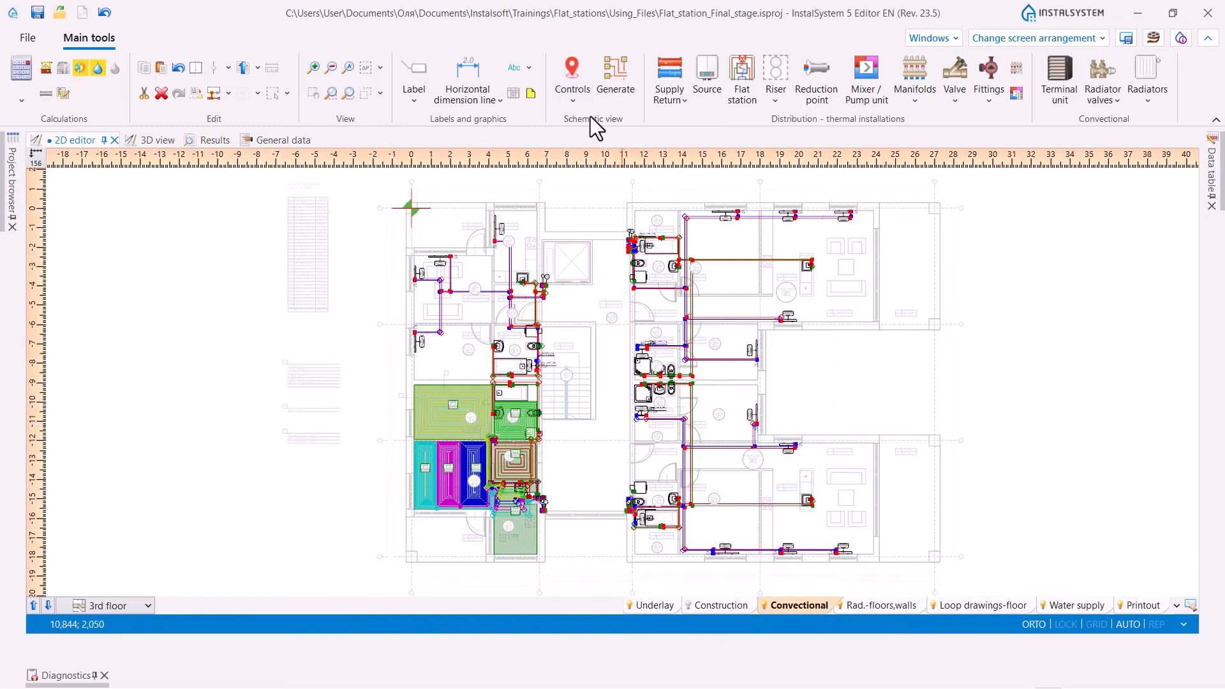
# - Insert a thermal installations starting point on the heat source in the Basement plan
pyautogui.click(590, 120)
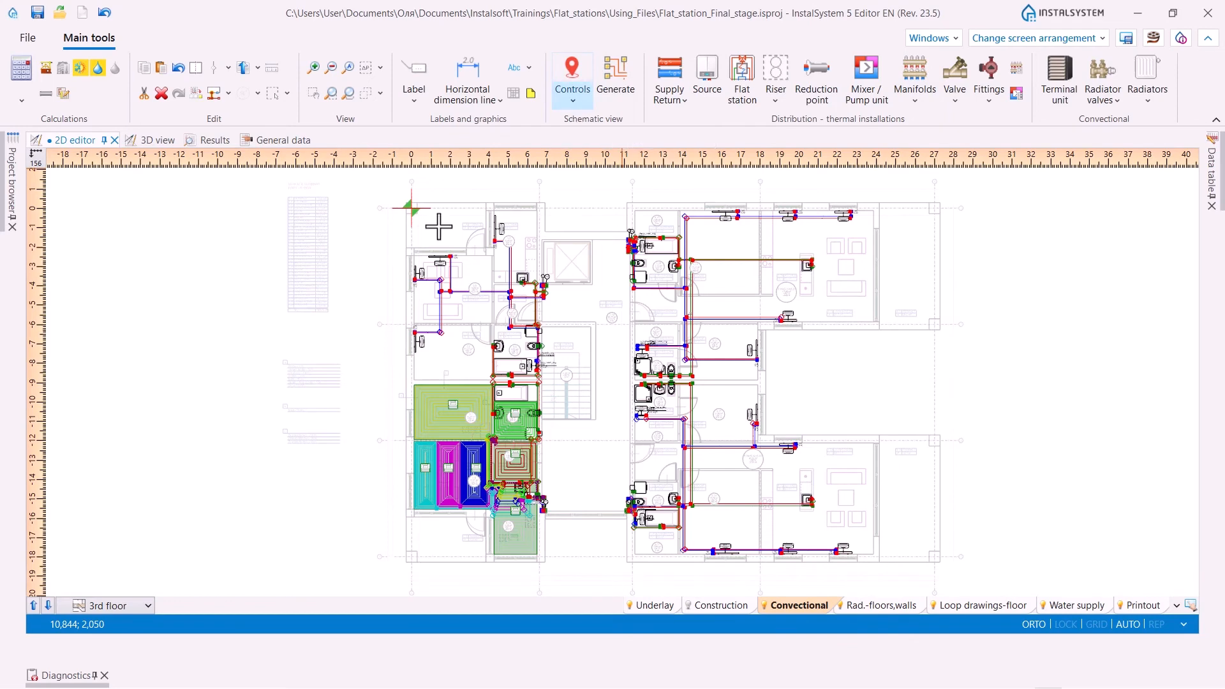
pyautogui.click(148, 605)
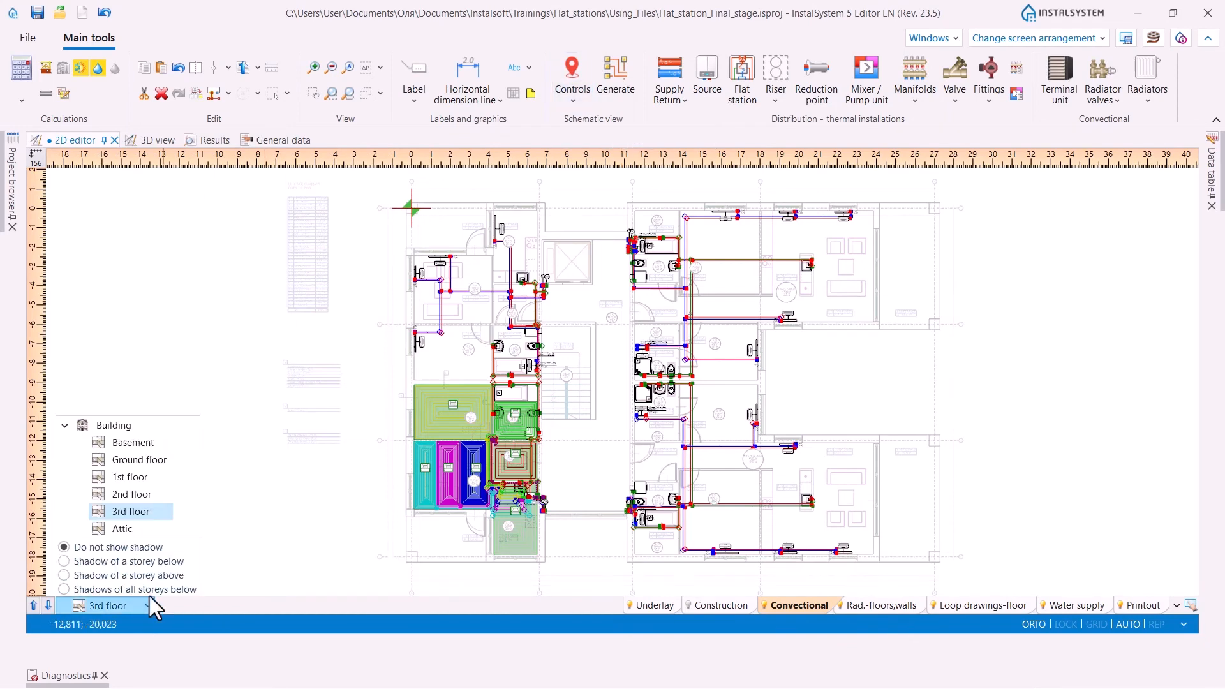
pyautogui.click(134, 442)
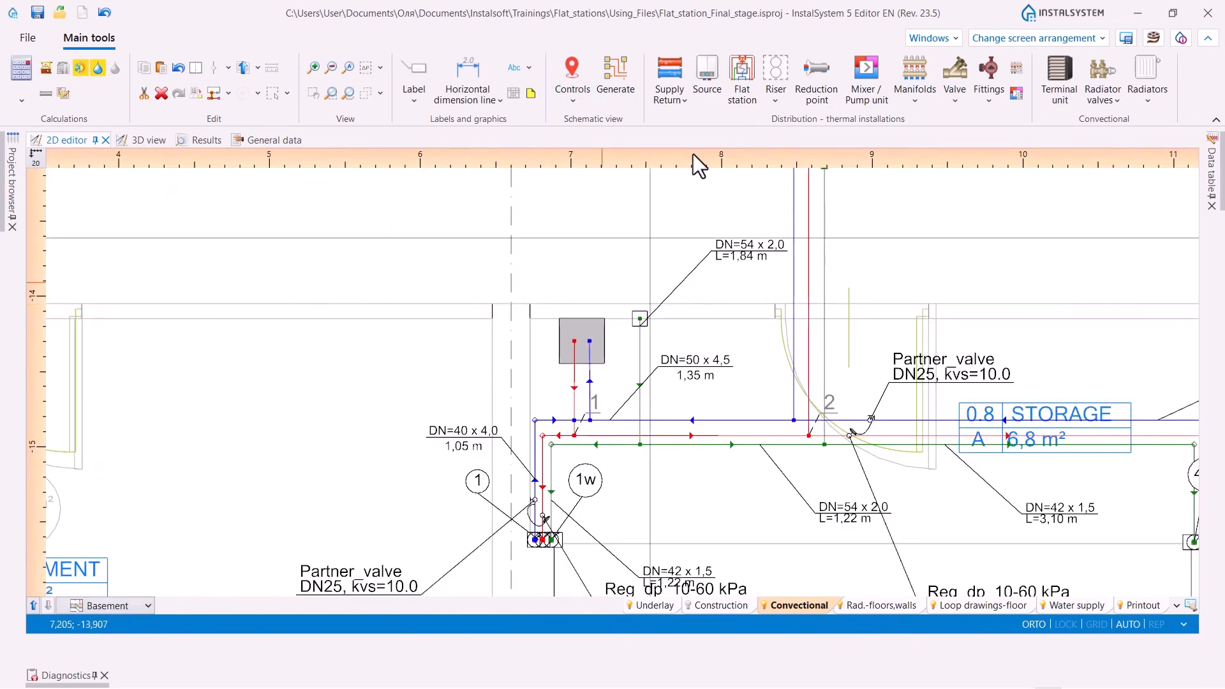
pyautogui.click(573, 90)
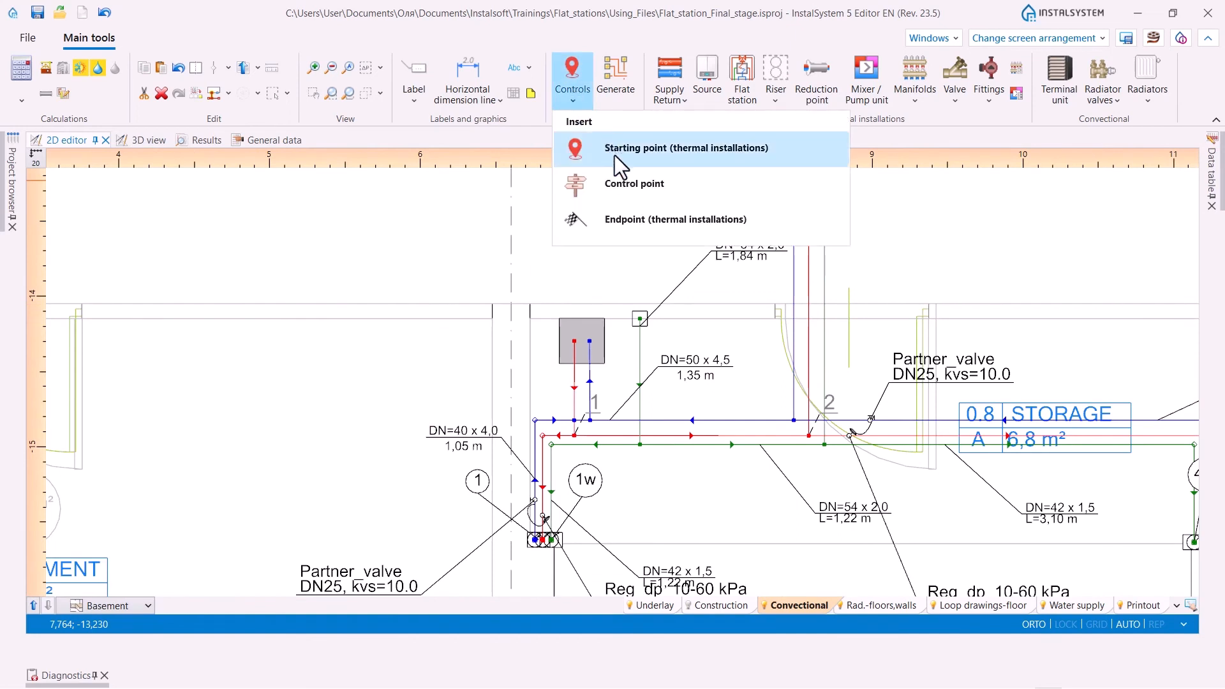
pyautogui.click(614, 155)
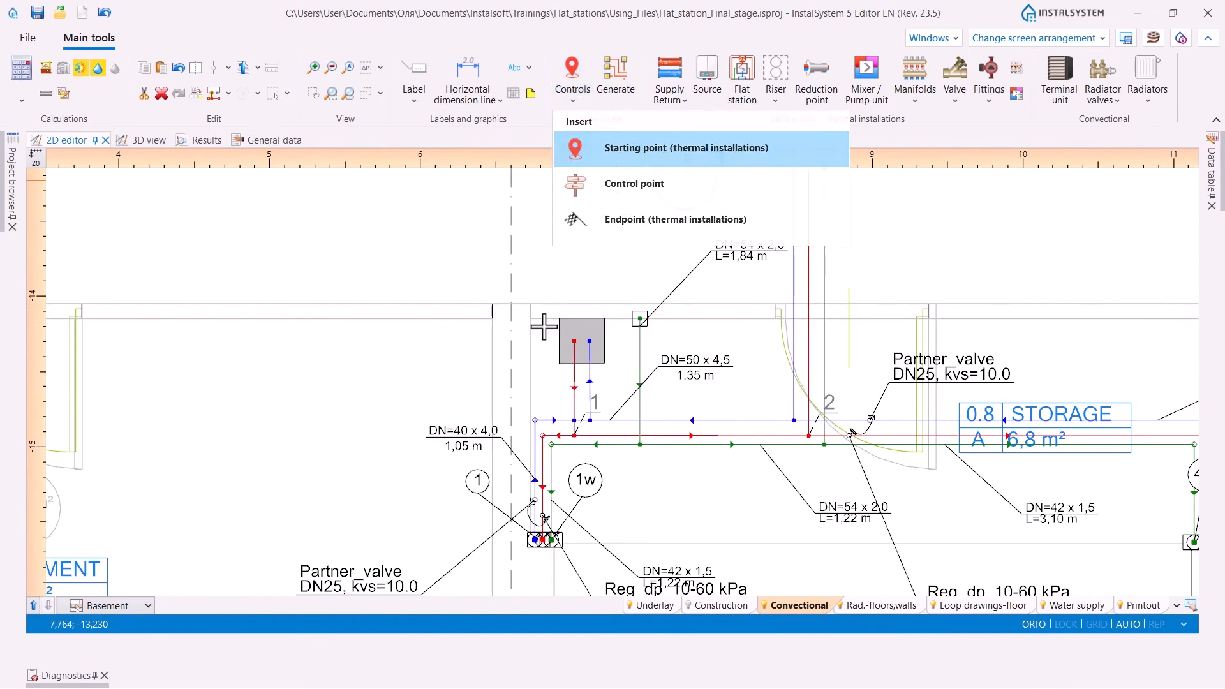
pyautogui.click(581, 340)
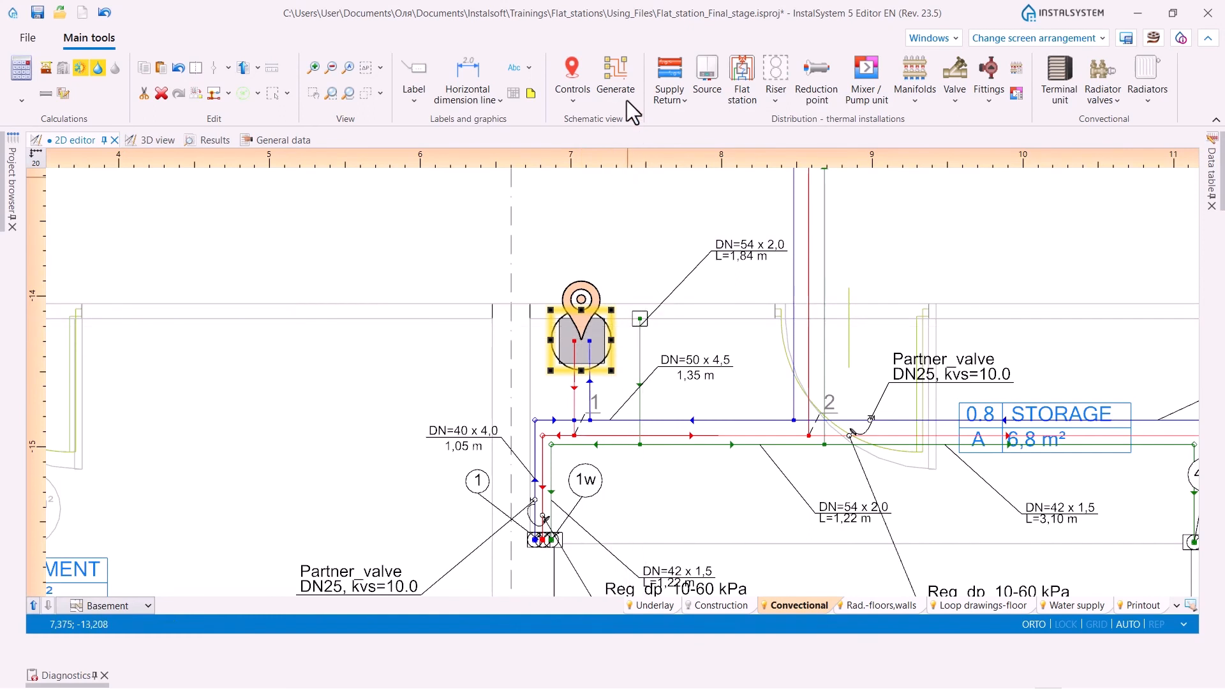
# - Generate the schematic view from the starting point and open heating and cooling schematic A
pyautogui.click(615, 82)
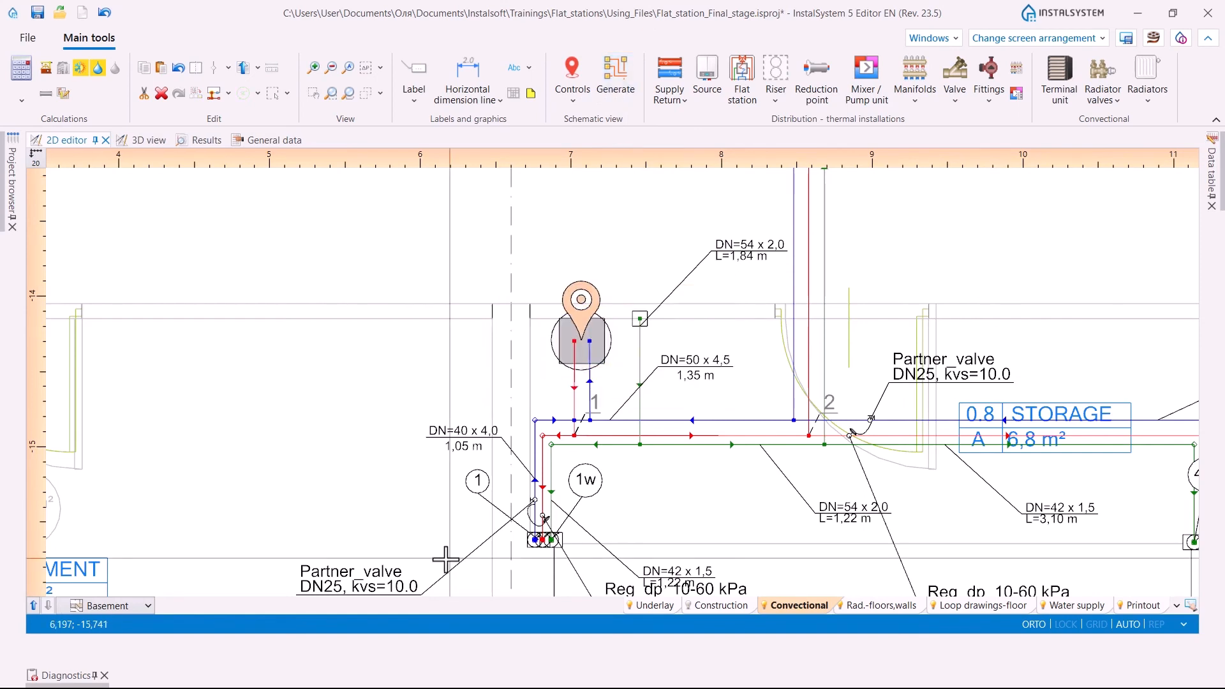
pyautogui.click(146, 603)
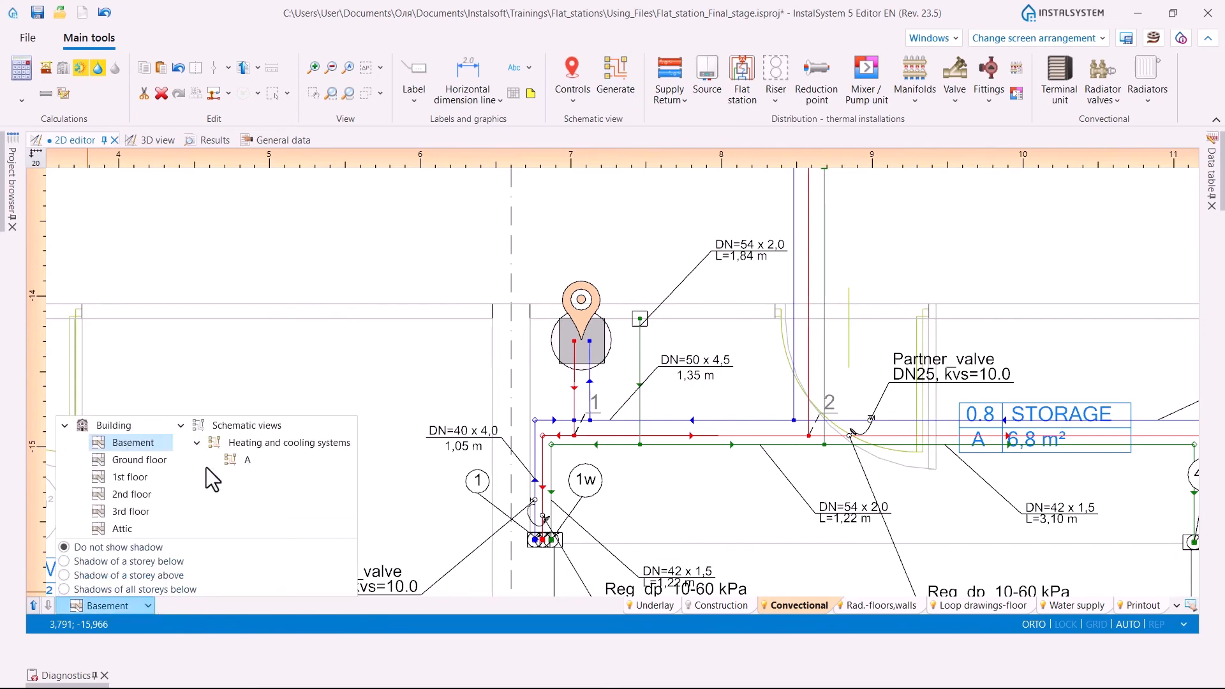
pyautogui.click(247, 447)
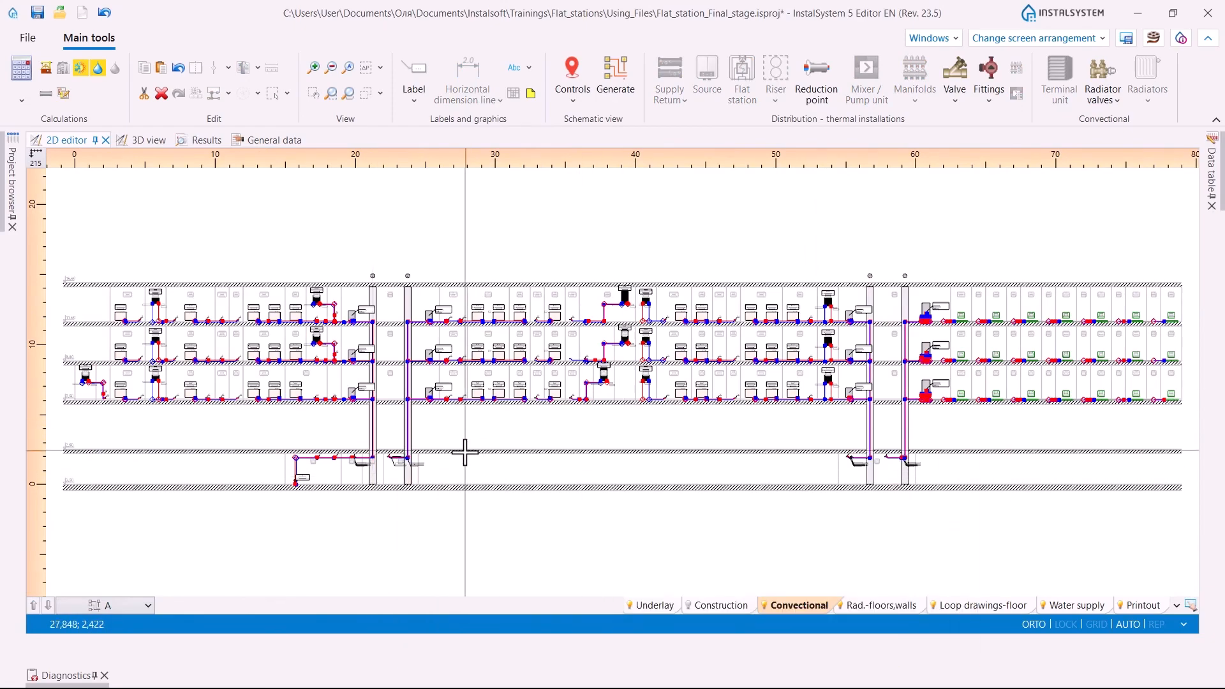
# - Examine schematic A from the source and risers to the flat stations, radiators and floor heating loops on every storey
pyautogui.scroll(10, 313, 497)
pyautogui.scroll(-6, 307, 470)
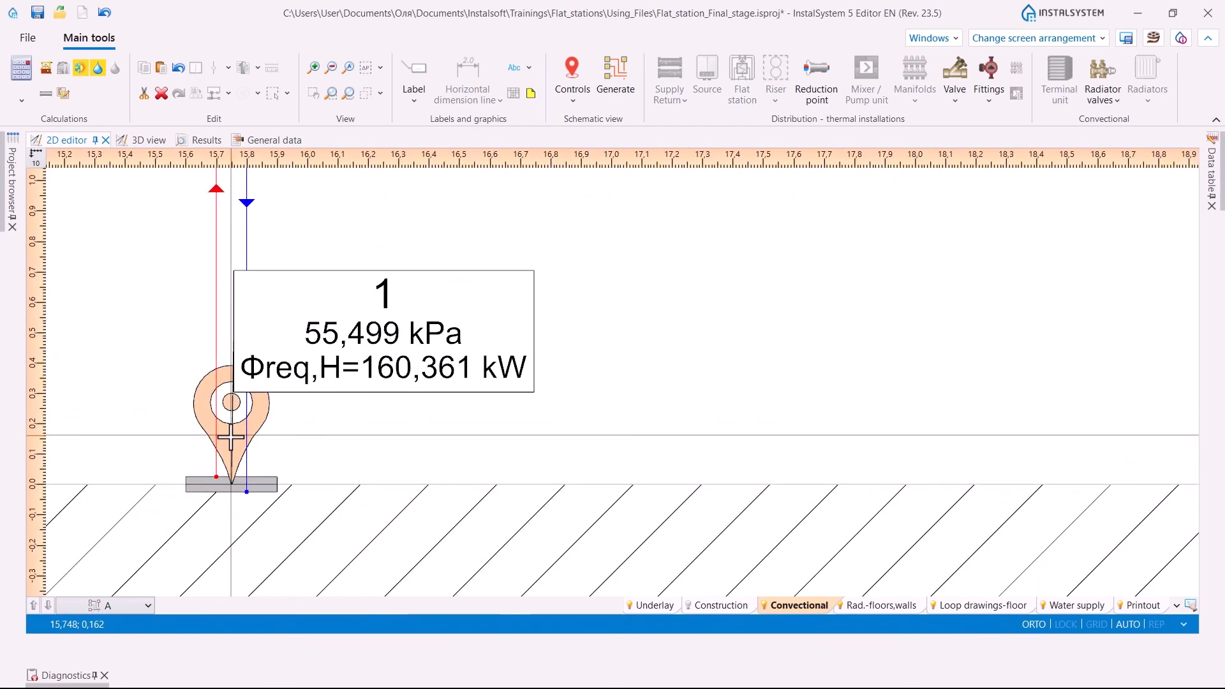
pyautogui.scroll(-6, 470, 418)
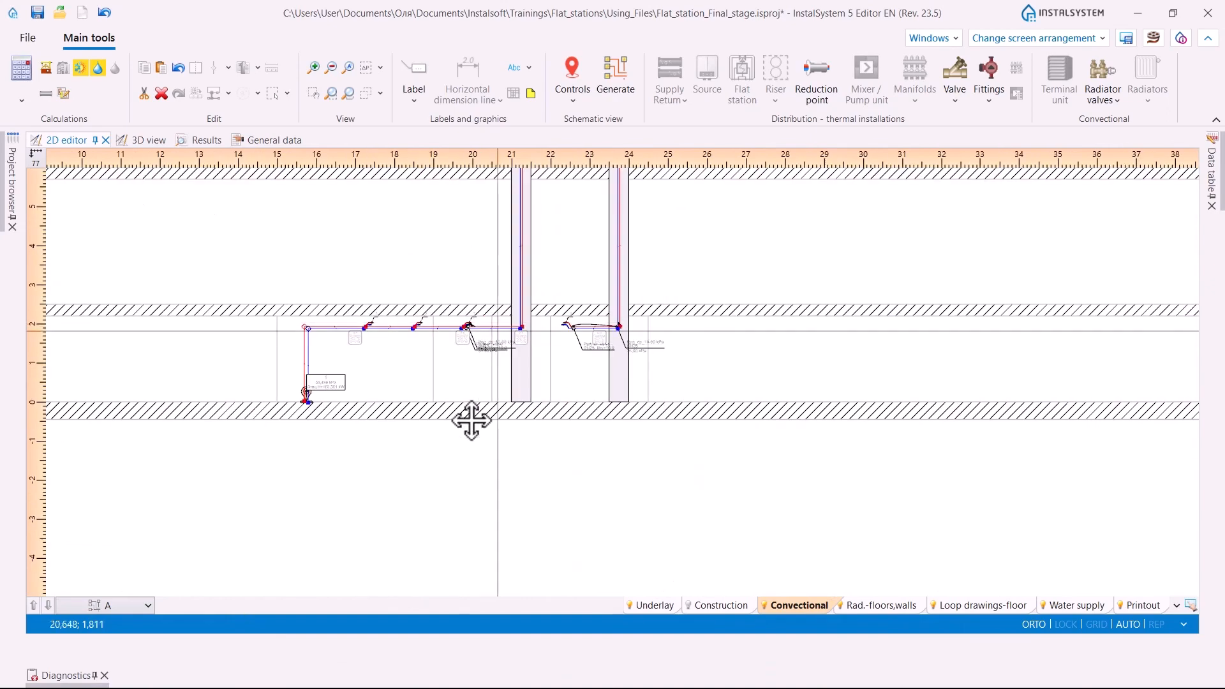
pyautogui.scroll(5, 447, 391)
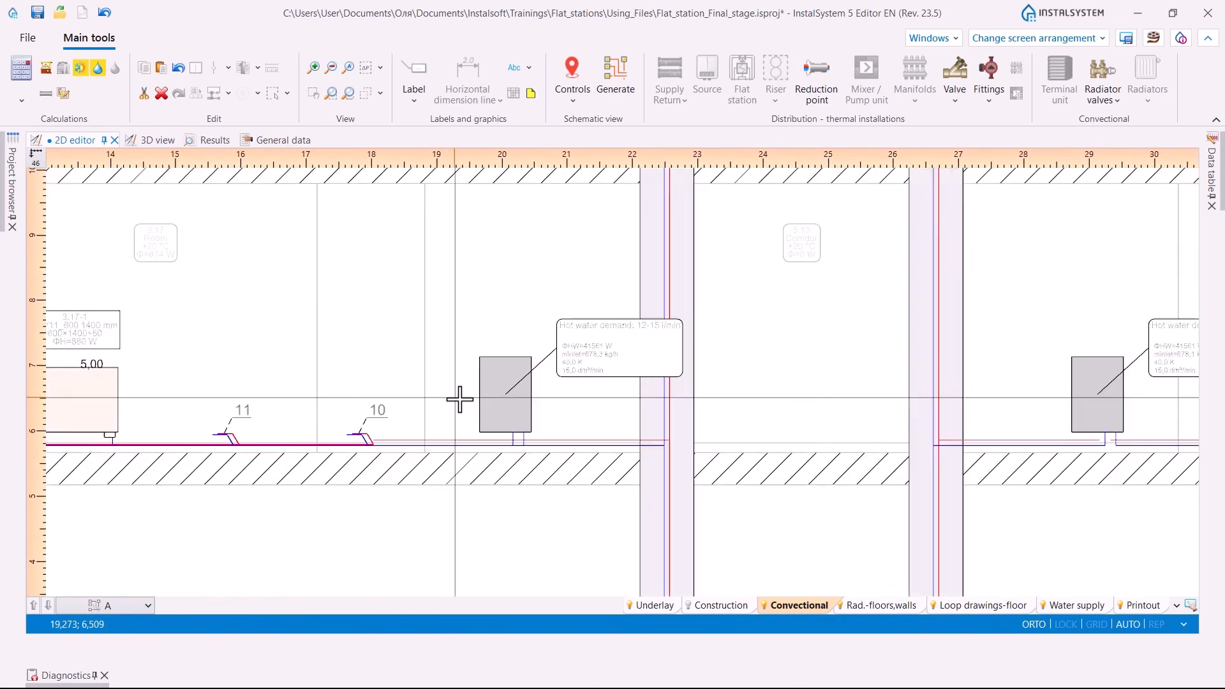
pyautogui.scroll(-3, 492, 401)
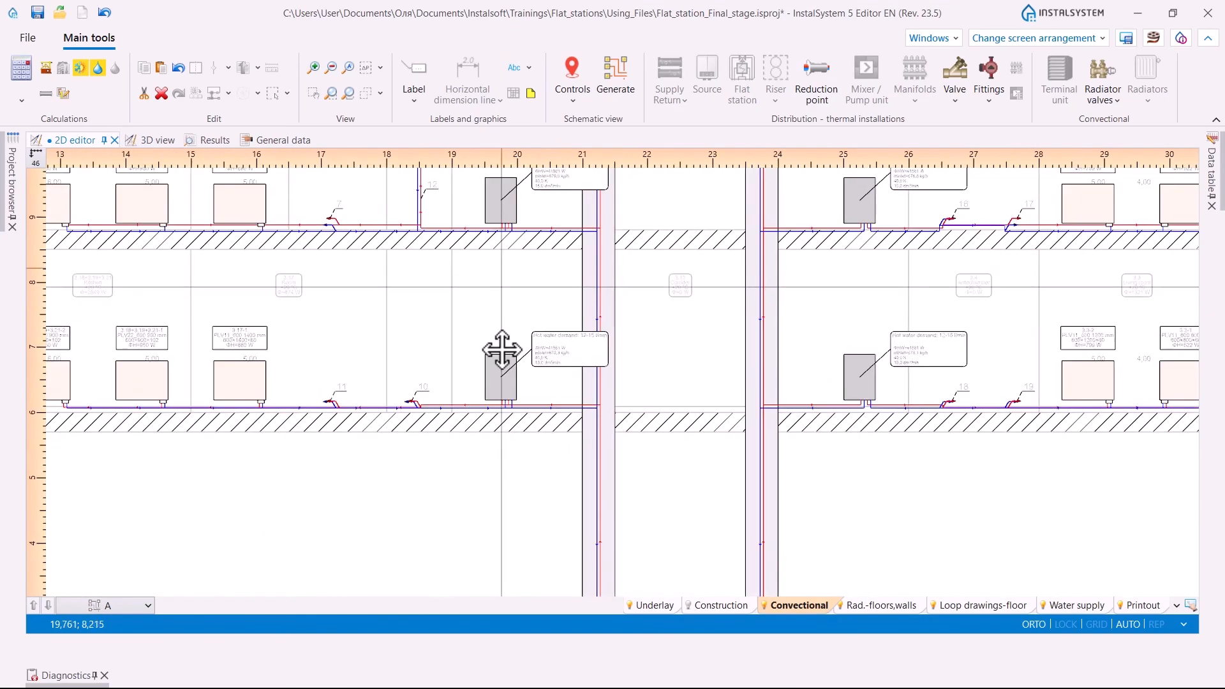
pyautogui.scroll(-3, 259, 259)
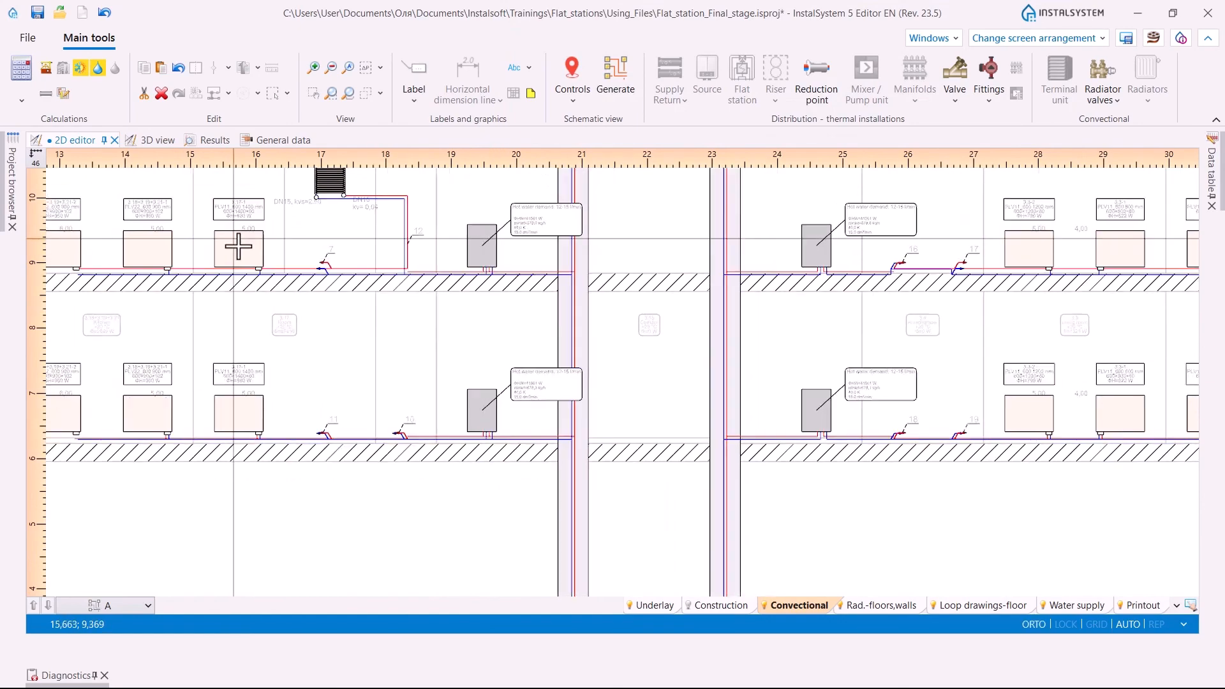
pyautogui.scroll(-3, 784, 360)
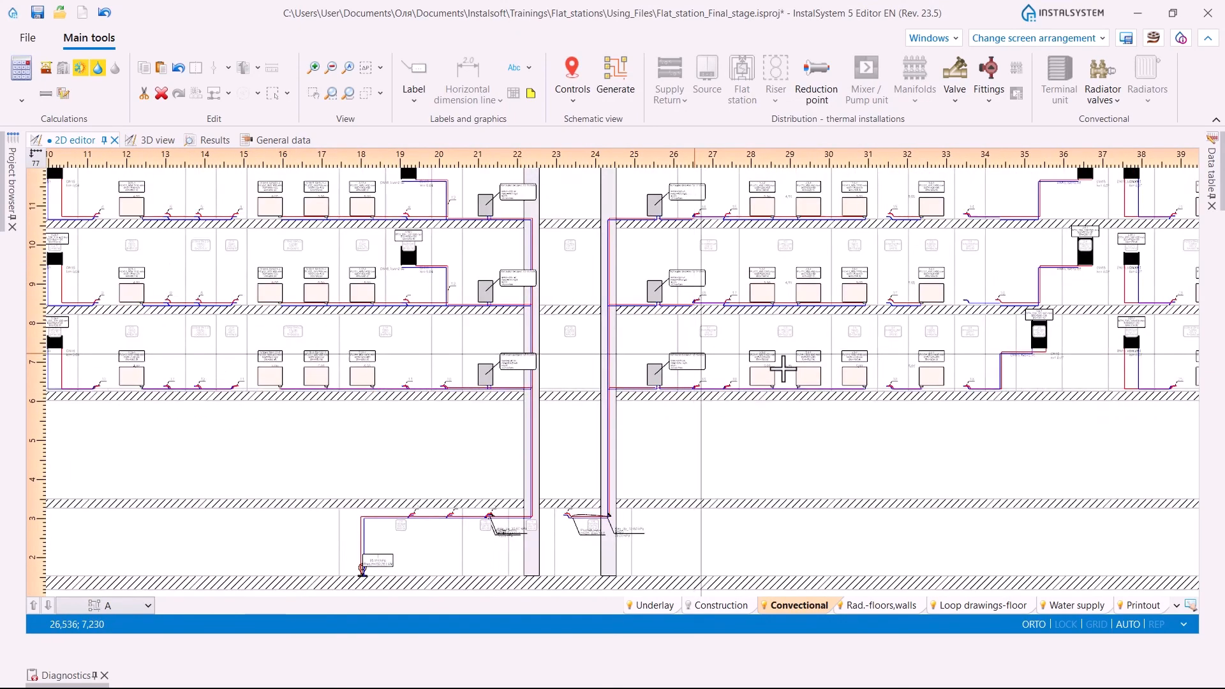
pyautogui.moveTo(987, 388); pyautogui.dragTo(670, 405, button='middle')
pyautogui.scroll(5, 871, 383)
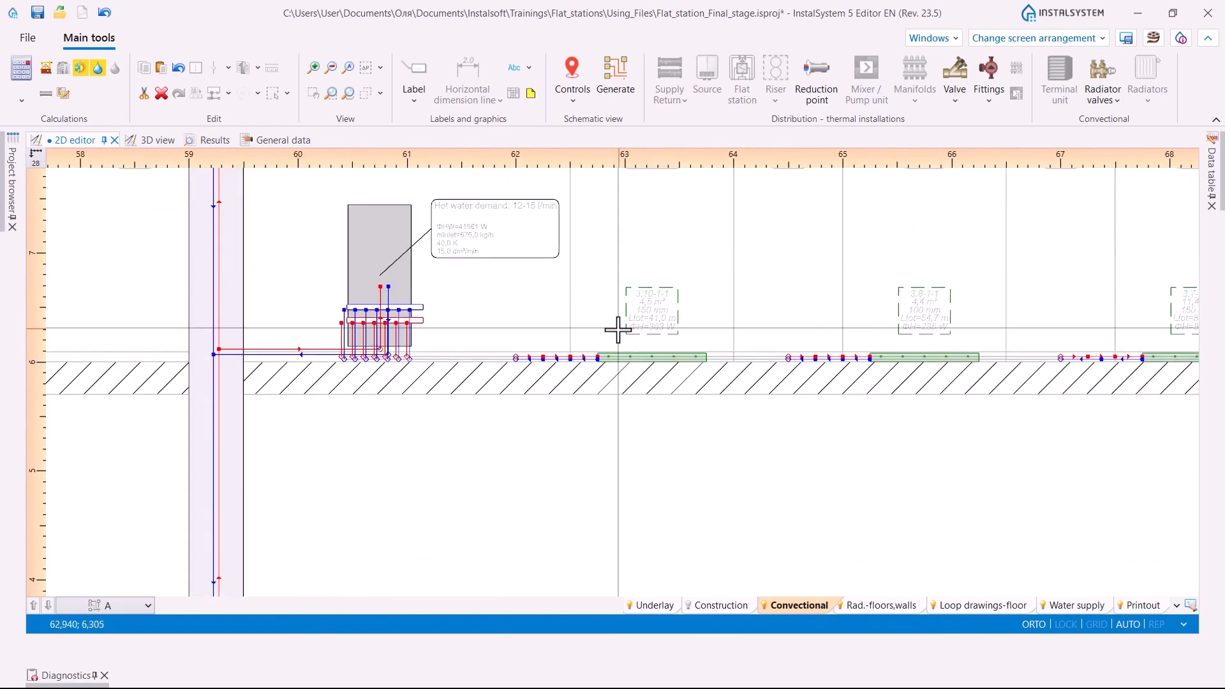
pyautogui.scroll(-8, 617, 330)
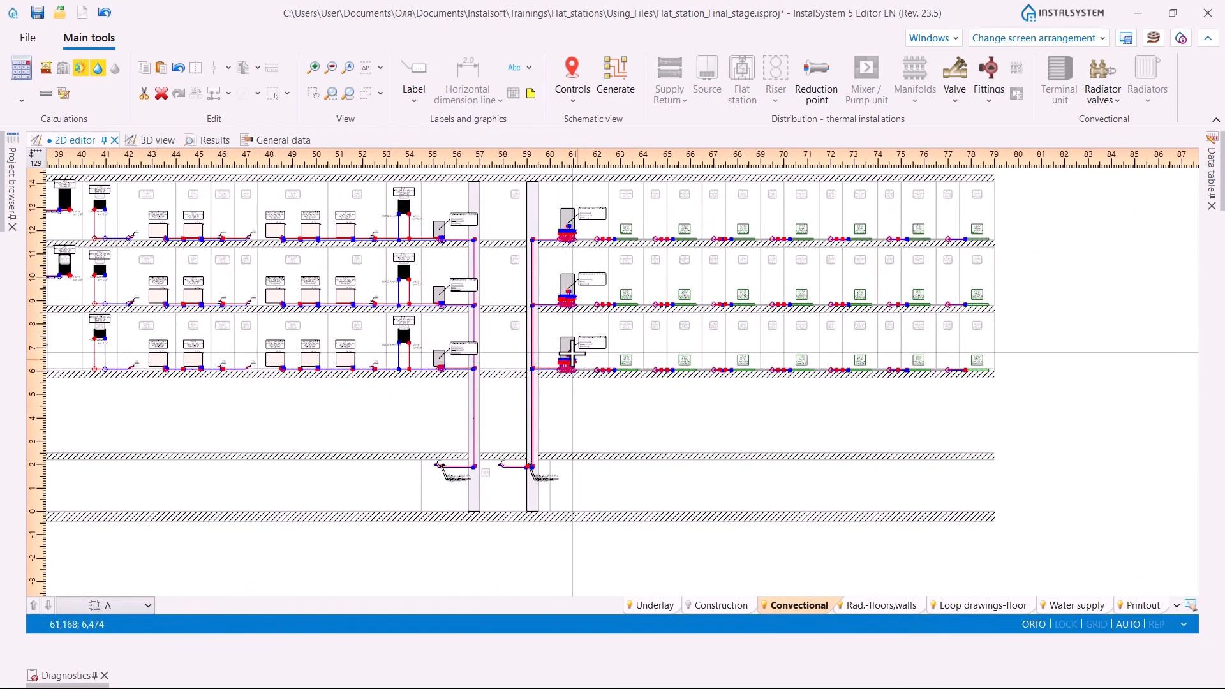
pyautogui.scroll(-5, 570, 352)
pyautogui.moveTo(542, 342); pyautogui.dragTo(583, 346, button='middle')
pyautogui.moveTo(490, 359); pyautogui.dragTo(549, 325, button='middle')
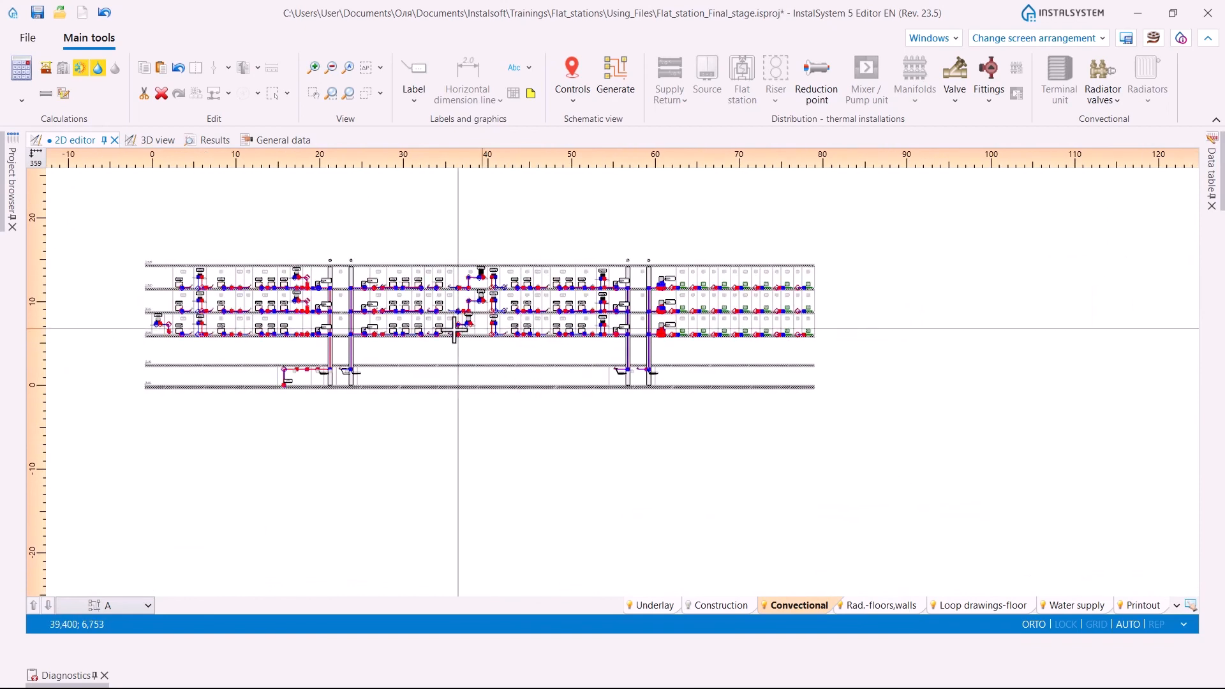
# - Exclude the installation behind manifold and behind flat stations from the starting point's schematic scope and regenerate the schematic view
pyautogui.click(1215, 185)
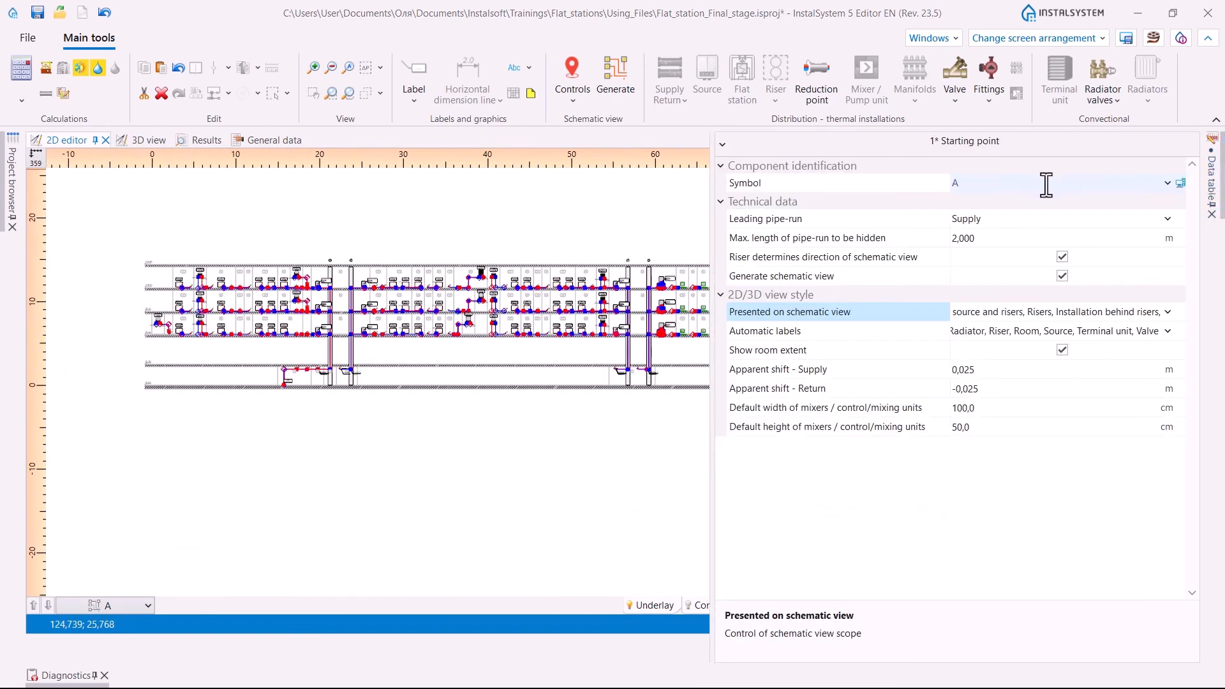
pyautogui.click(979, 185)
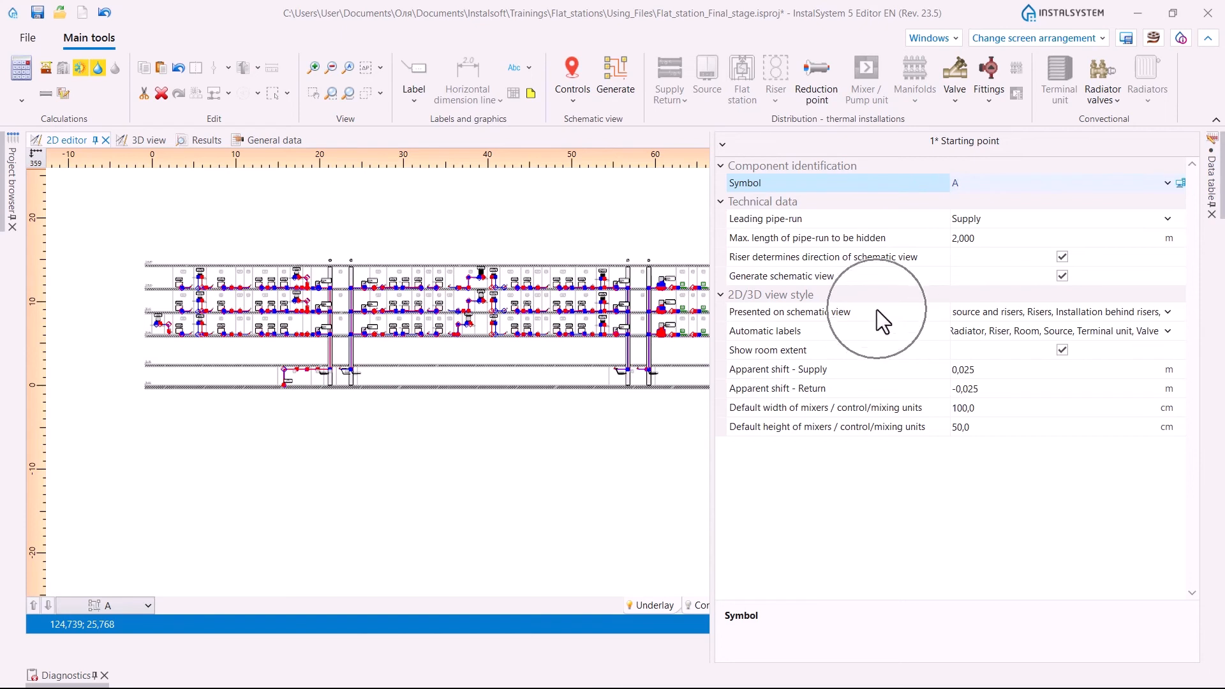
pyautogui.click(1167, 313)
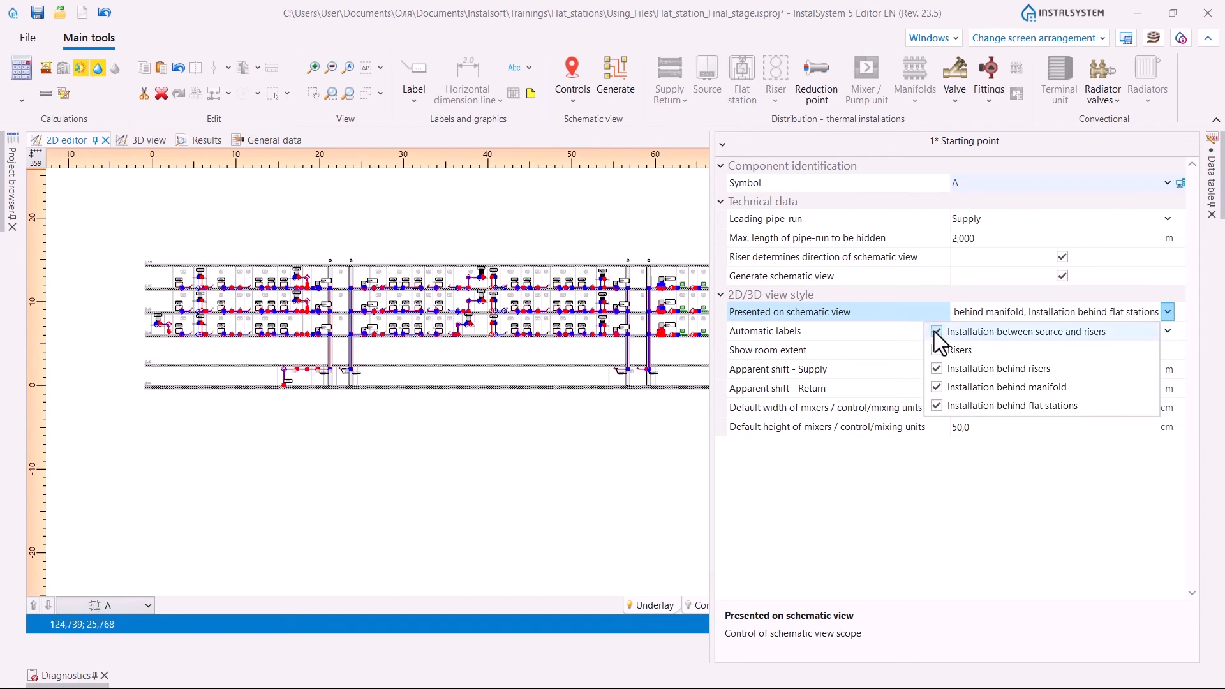
pyautogui.click(937, 406)
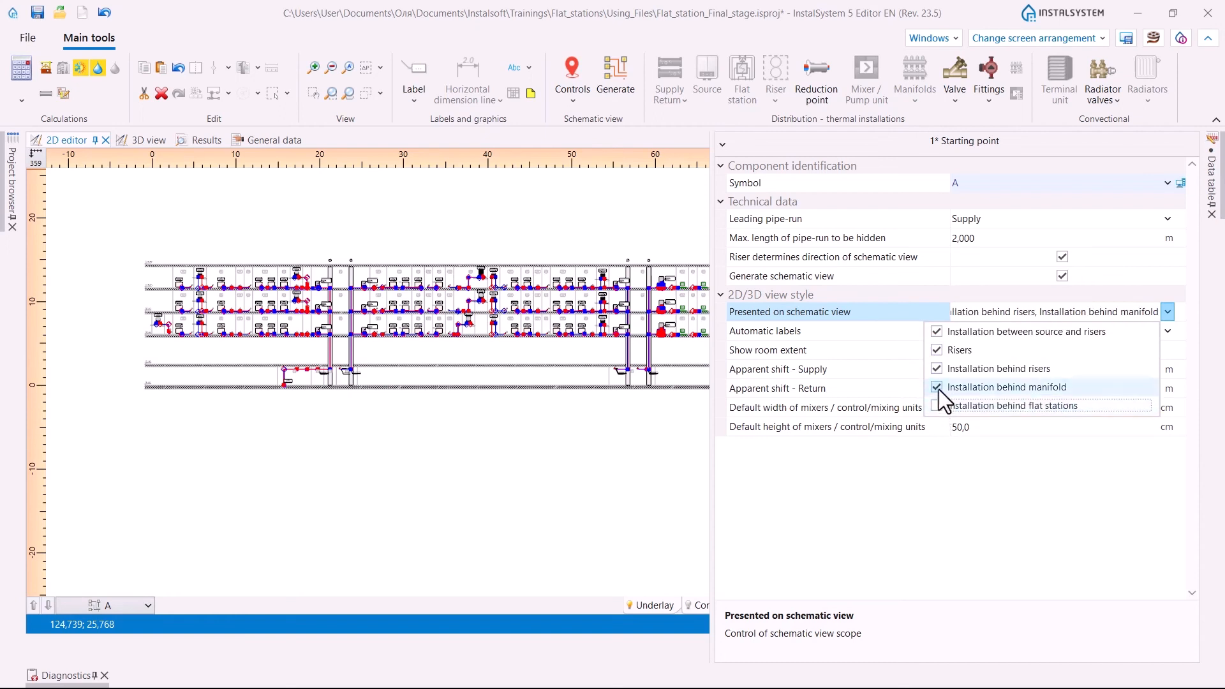
pyautogui.click(939, 389)
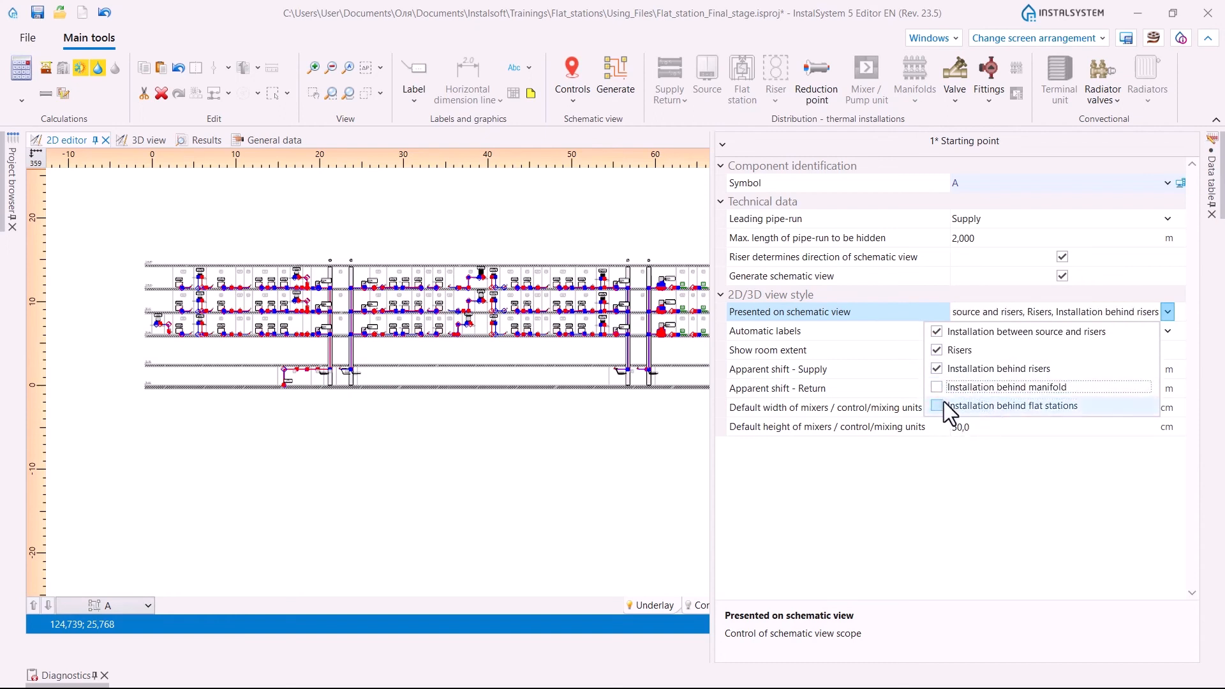
pyautogui.click(613, 74)
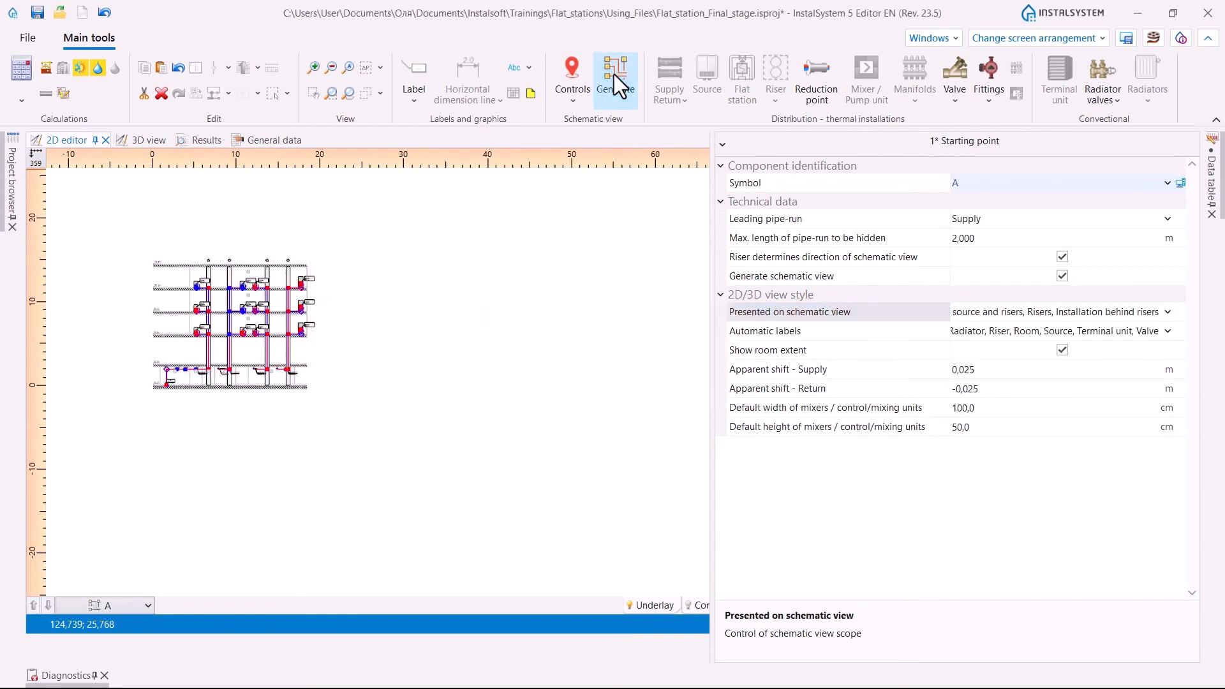
# - Examine the risers and flat stations in the reduced schematic A and redisplay the starting point's properties
pyautogui.scroll(5, 446, 354)
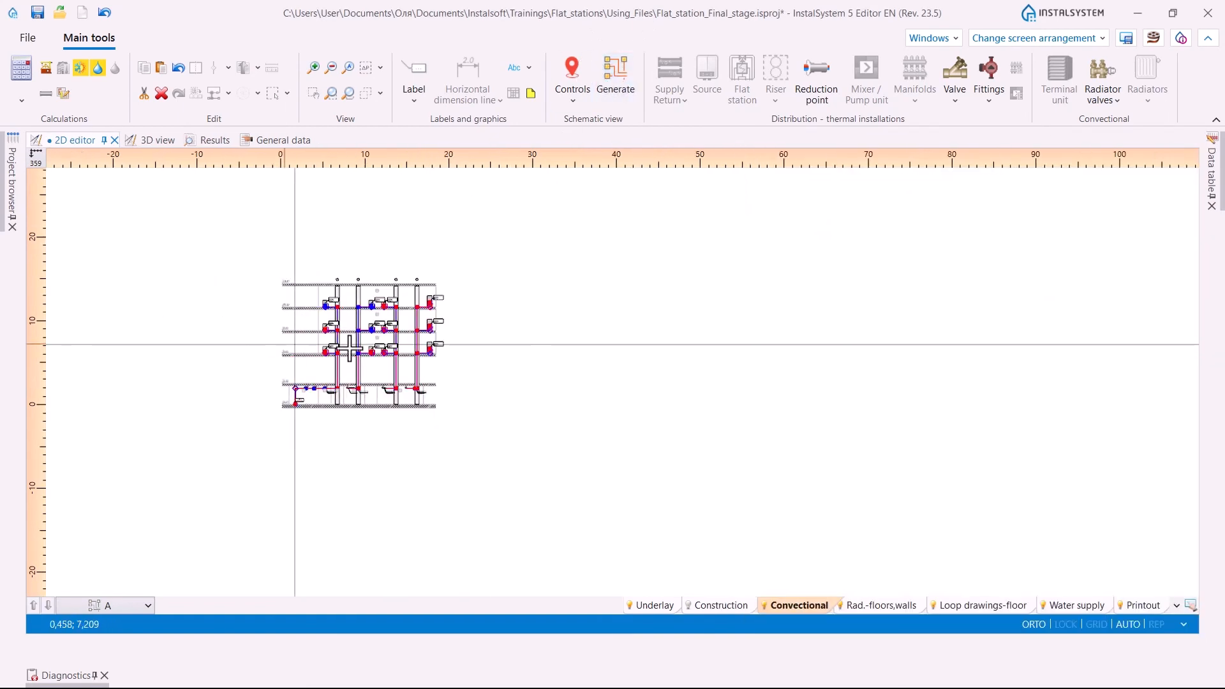
pyautogui.moveTo(432, 350); pyautogui.dragTo(448, 349, button='middle')
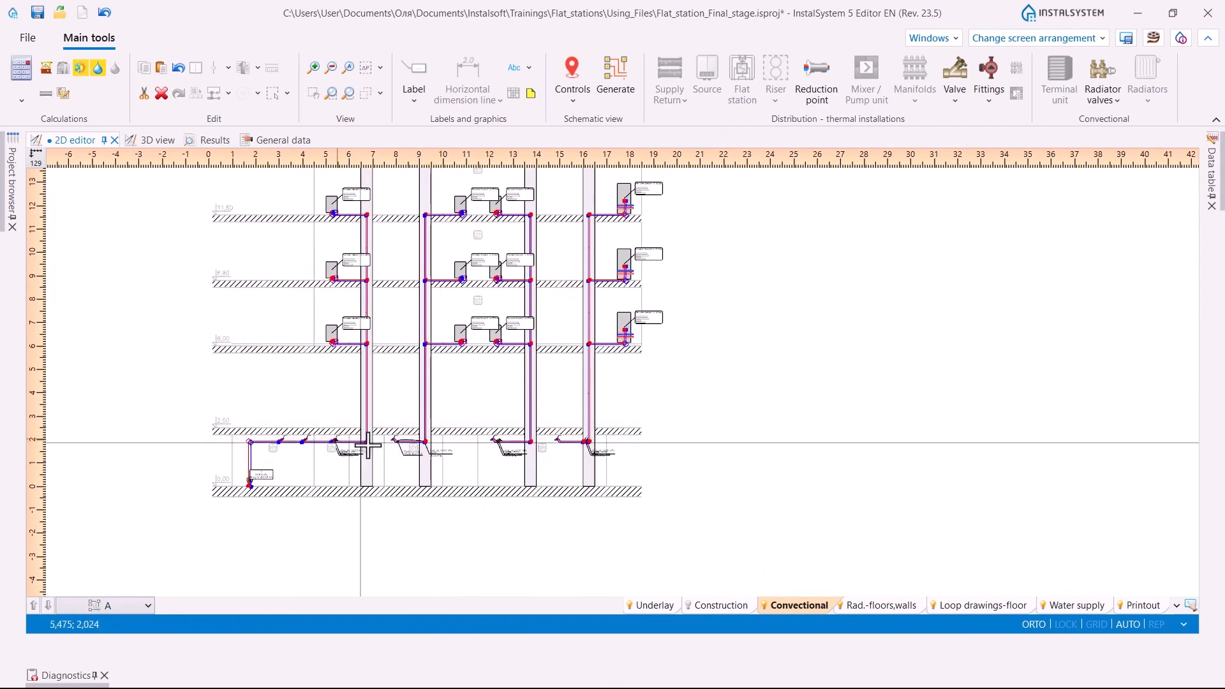
pyautogui.moveTo(368, 443)
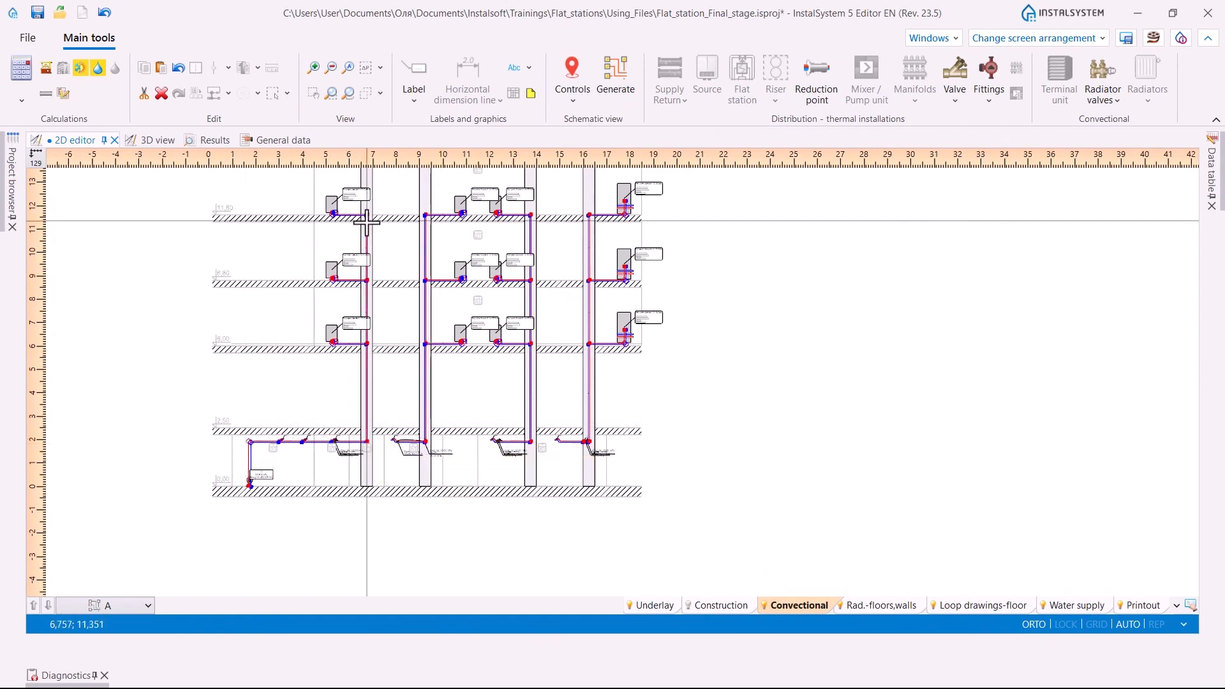
pyautogui.scroll(3, 388, 279)
pyautogui.scroll(3, 331, 306)
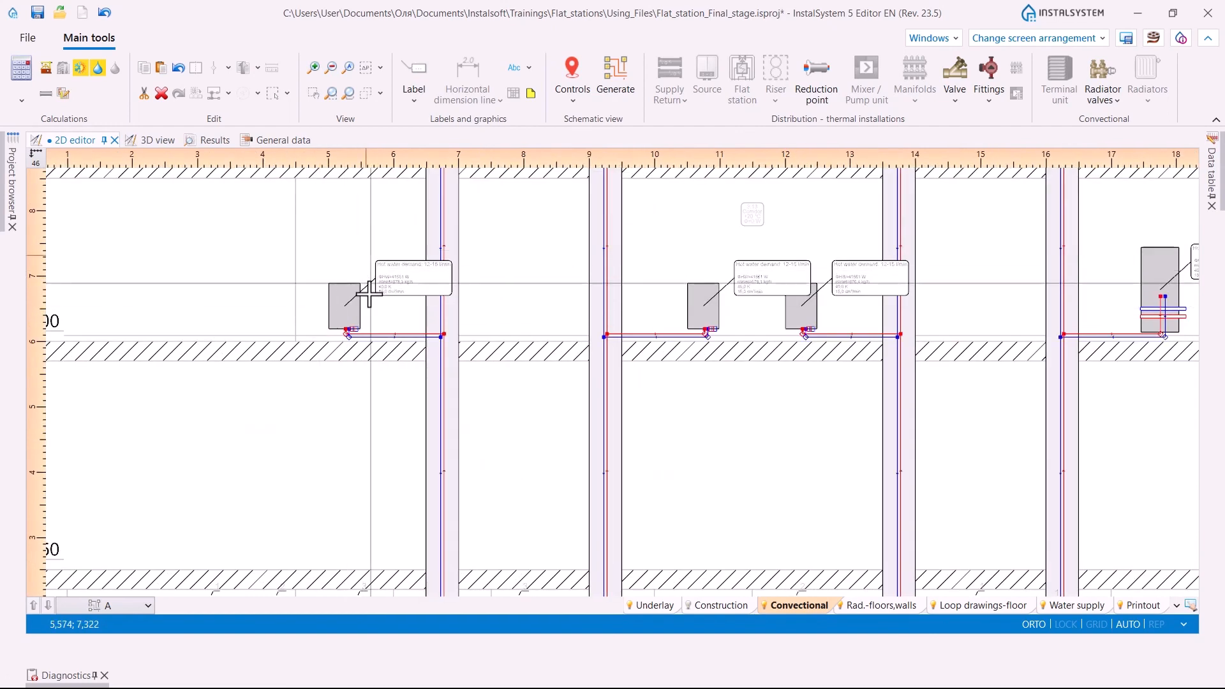
pyautogui.scroll(-3, 368, 294)
pyautogui.scroll(3, 408, 402)
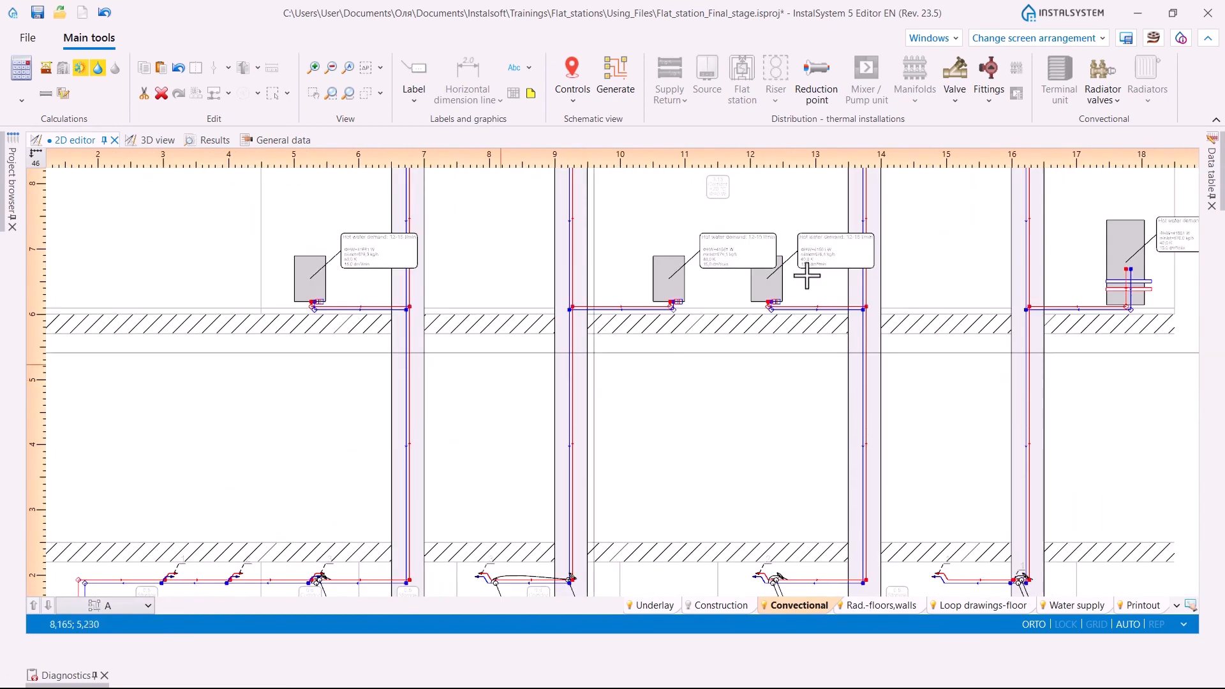
pyautogui.click(1214, 186)
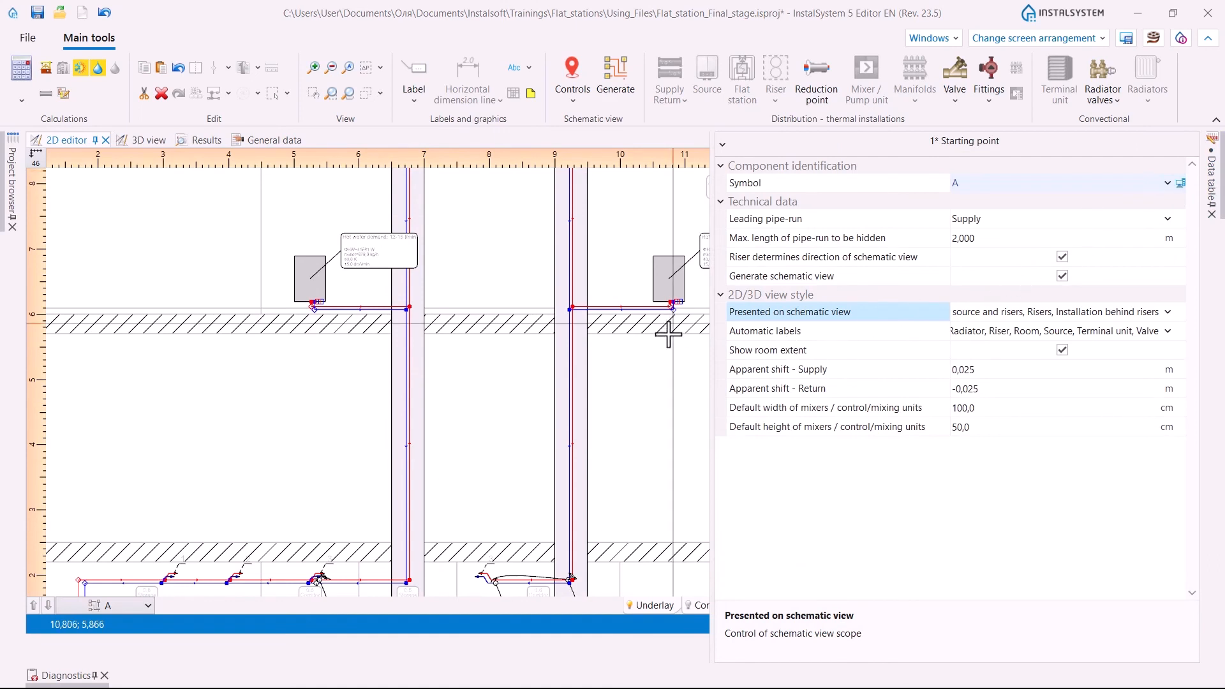
# - Check the starting point's automatic label types and open the component styles for the heating/cooling flat station in the general data
pyautogui.click(1168, 330)
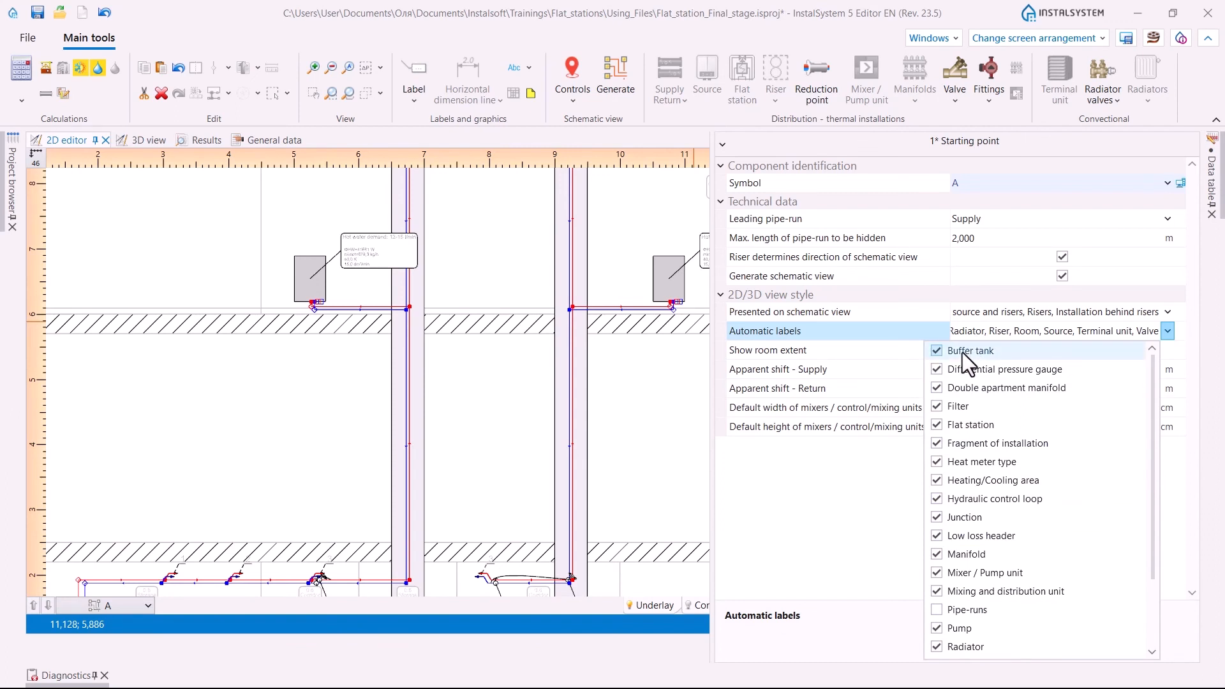
pyautogui.press('Escape')
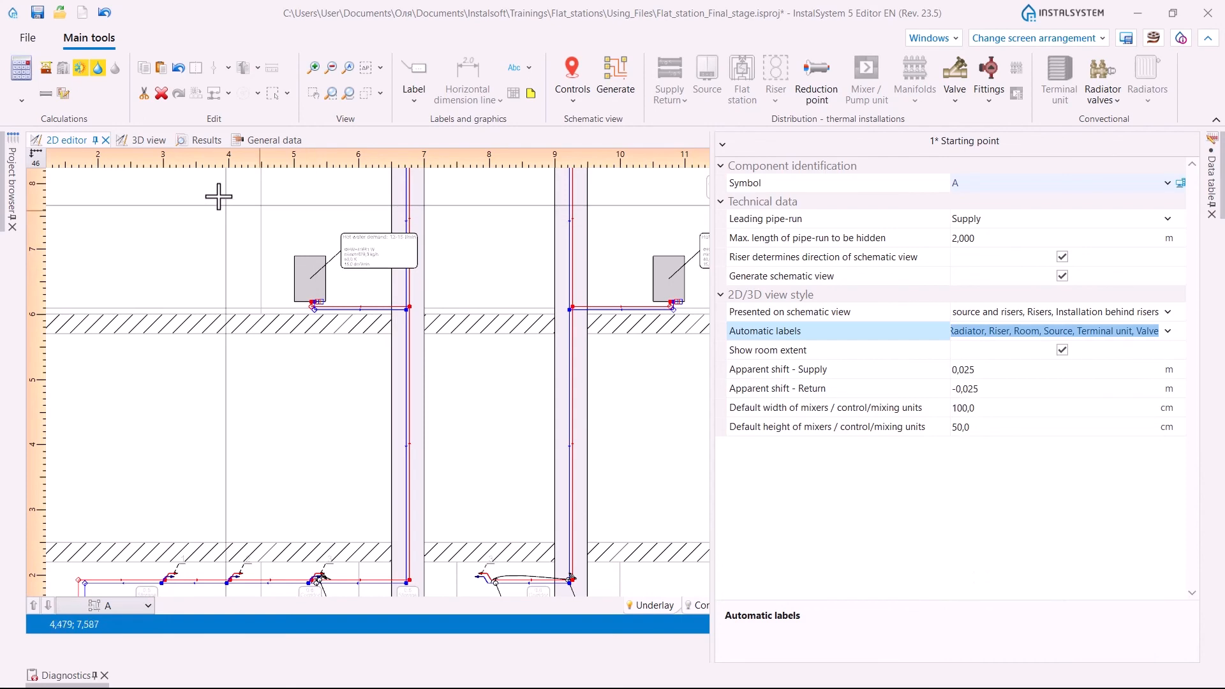
pyautogui.click(276, 139)
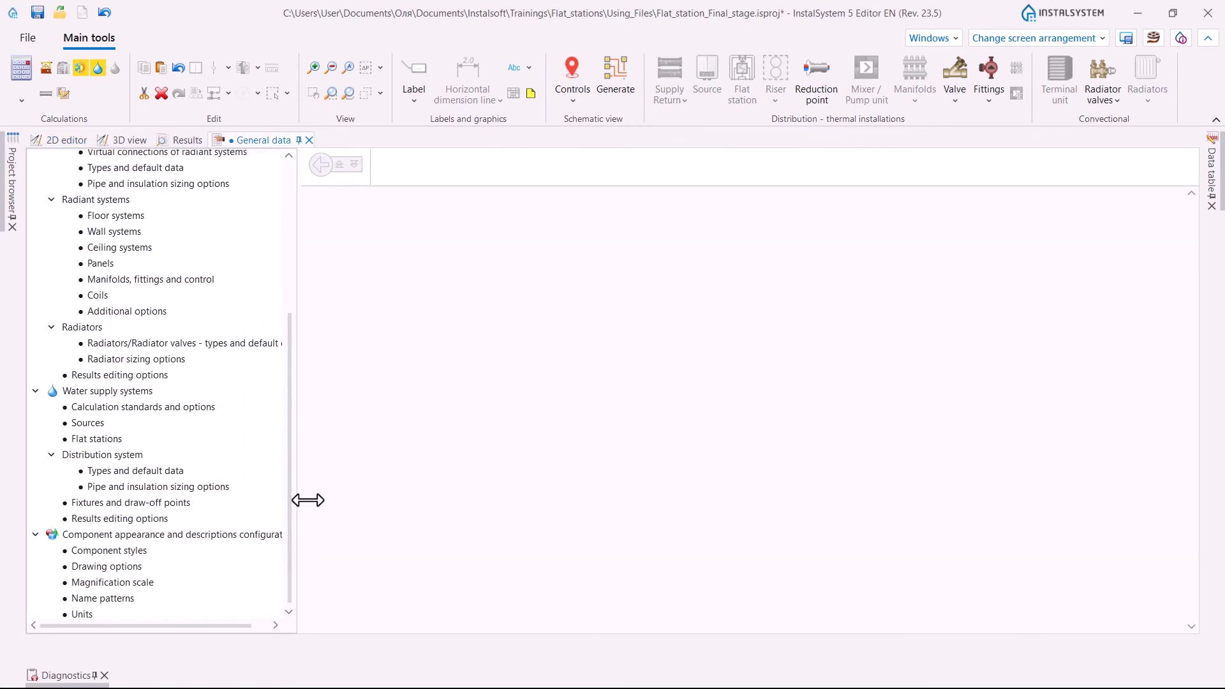
pyautogui.moveTo(307, 500); pyautogui.dragTo(334, 498)
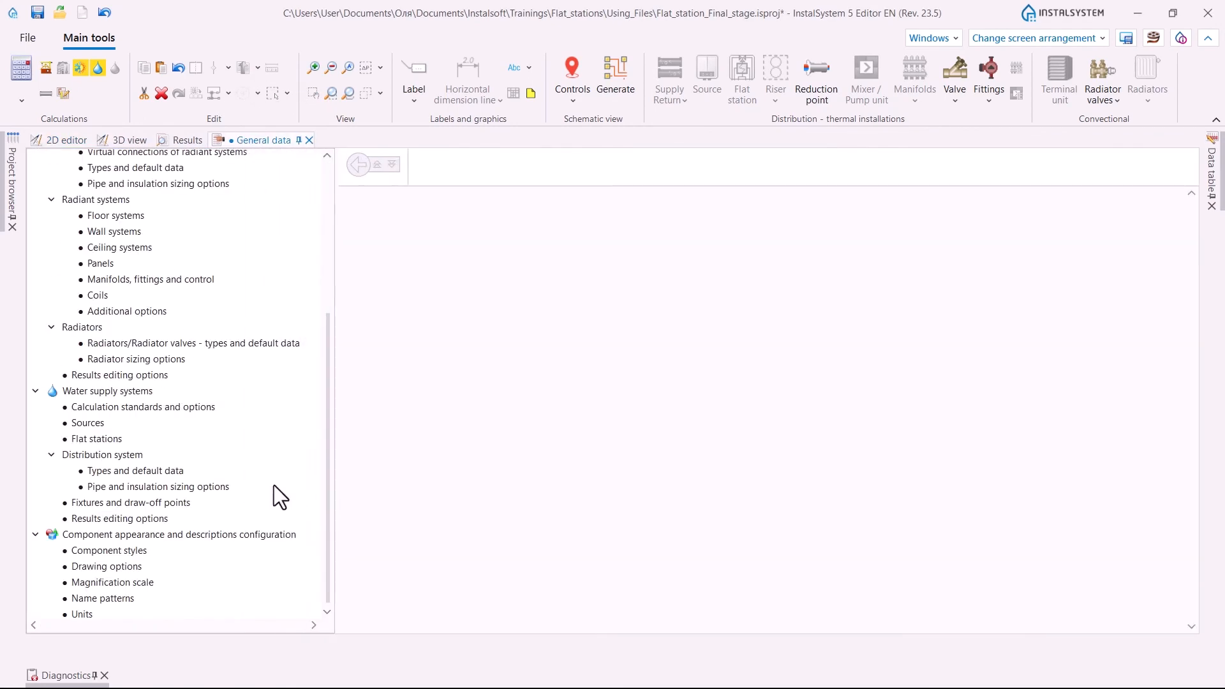
pyautogui.click(111, 549)
pyautogui.click(351, 259)
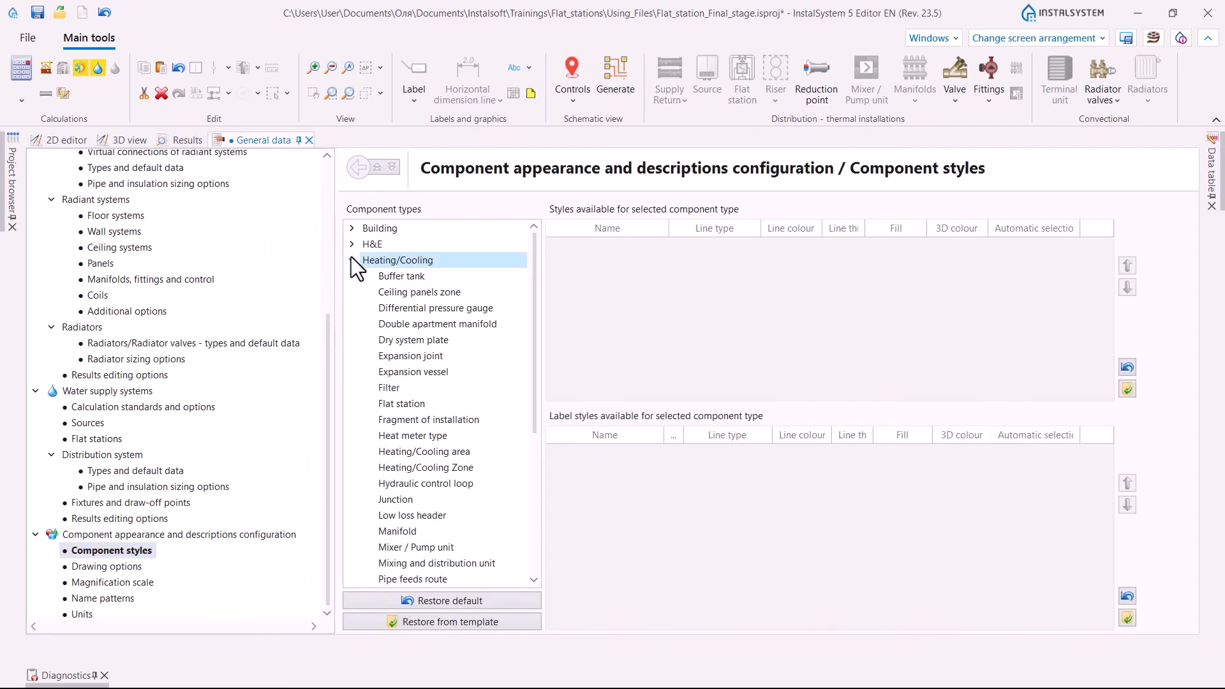
pyautogui.click(401, 403)
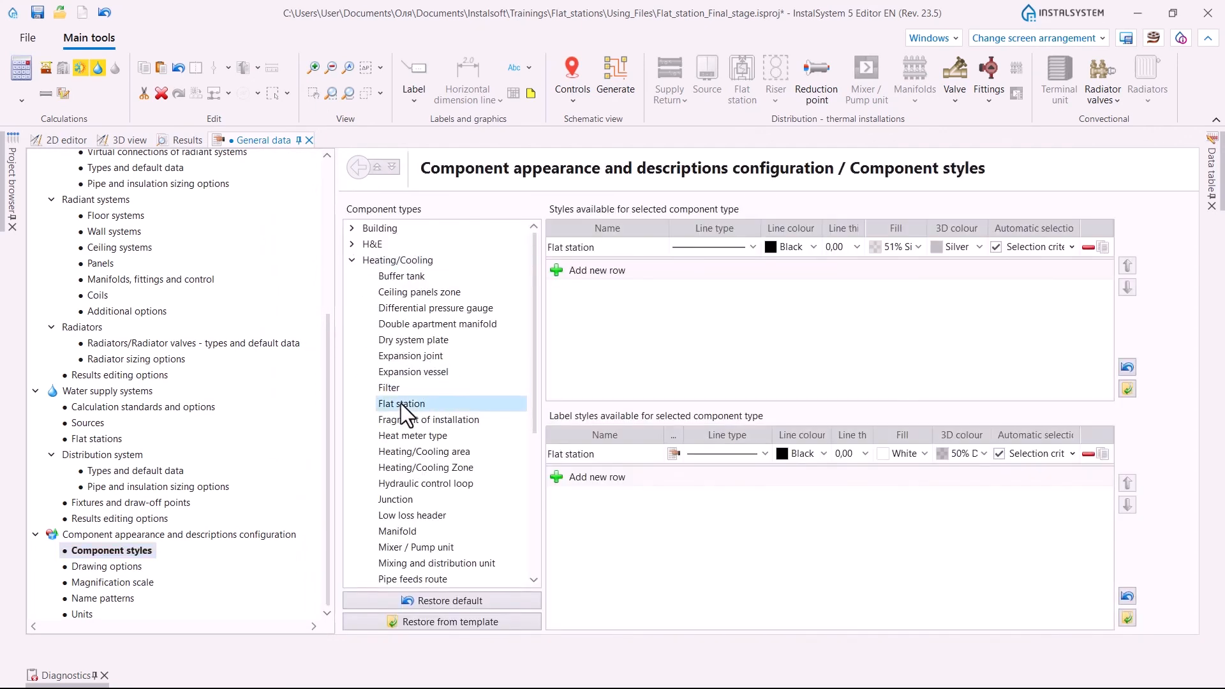
# - Review the flat station label style's shape and fill, position, font and data/results field settings
pyautogui.click(675, 454)
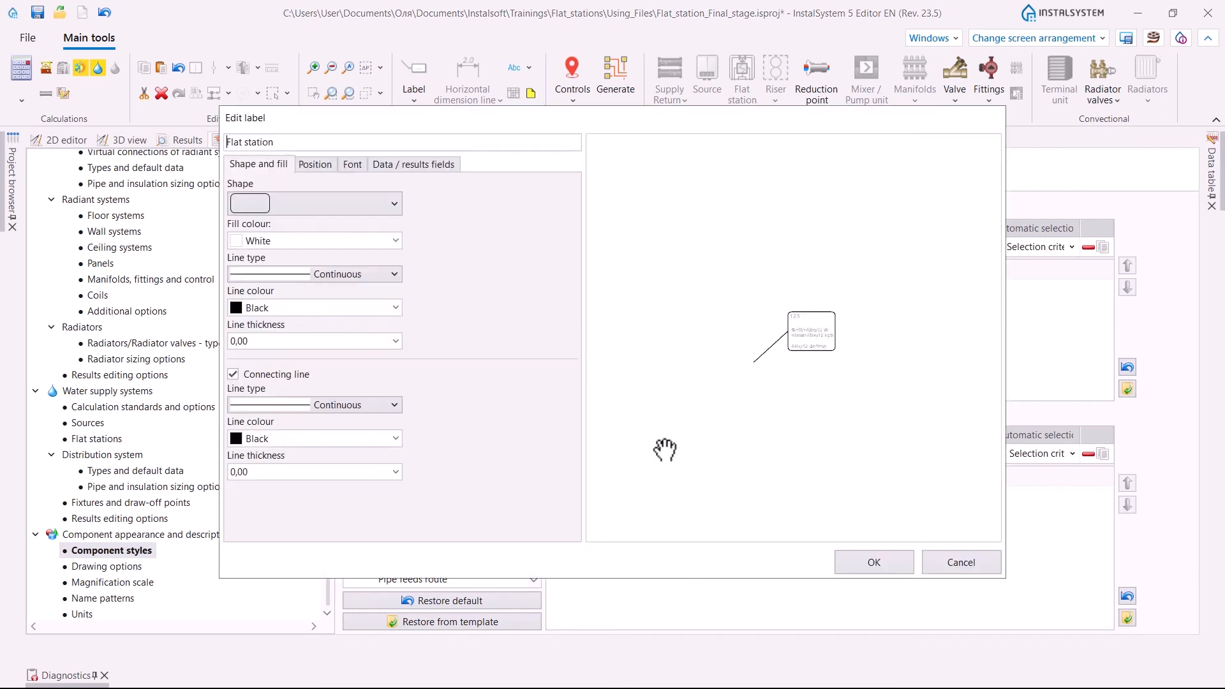
pyautogui.click(312, 164)
pyautogui.click(354, 166)
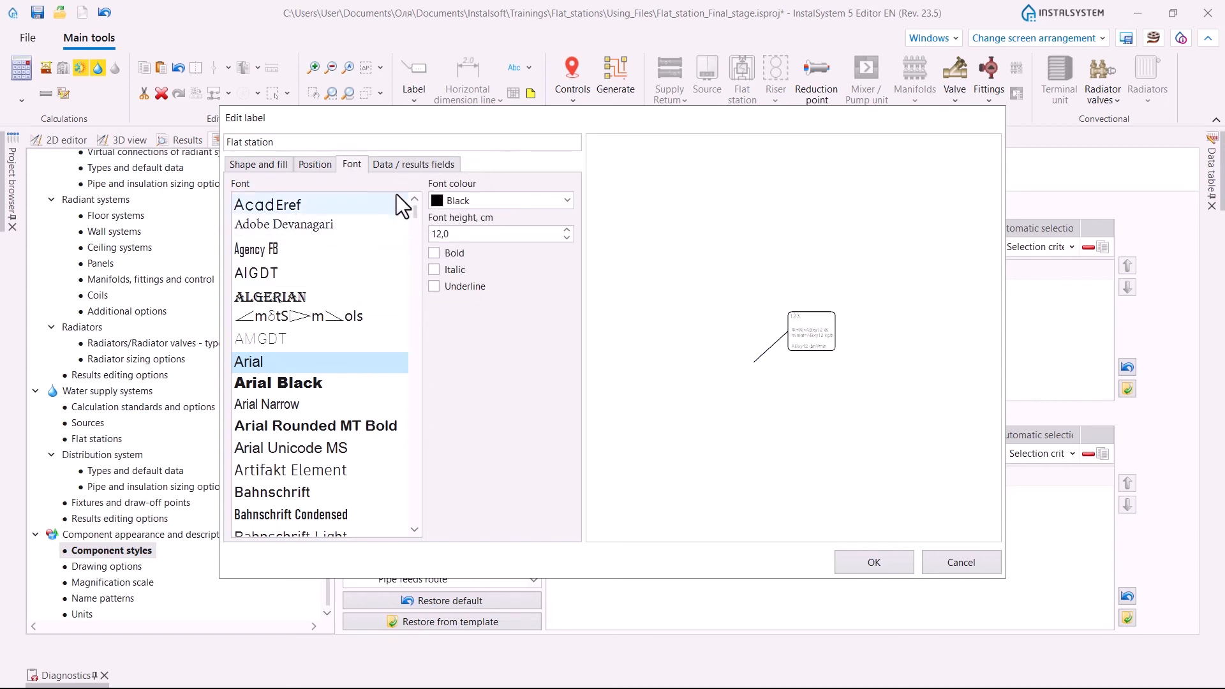
pyautogui.click(401, 158)
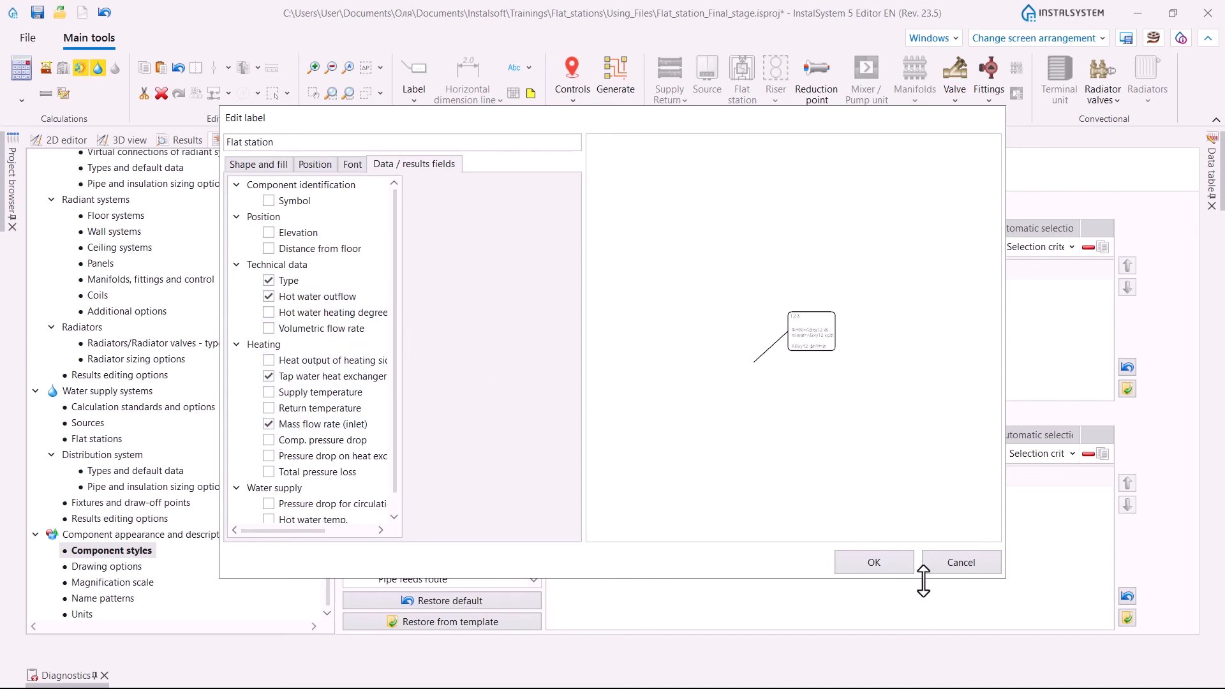
pyautogui.click(876, 561)
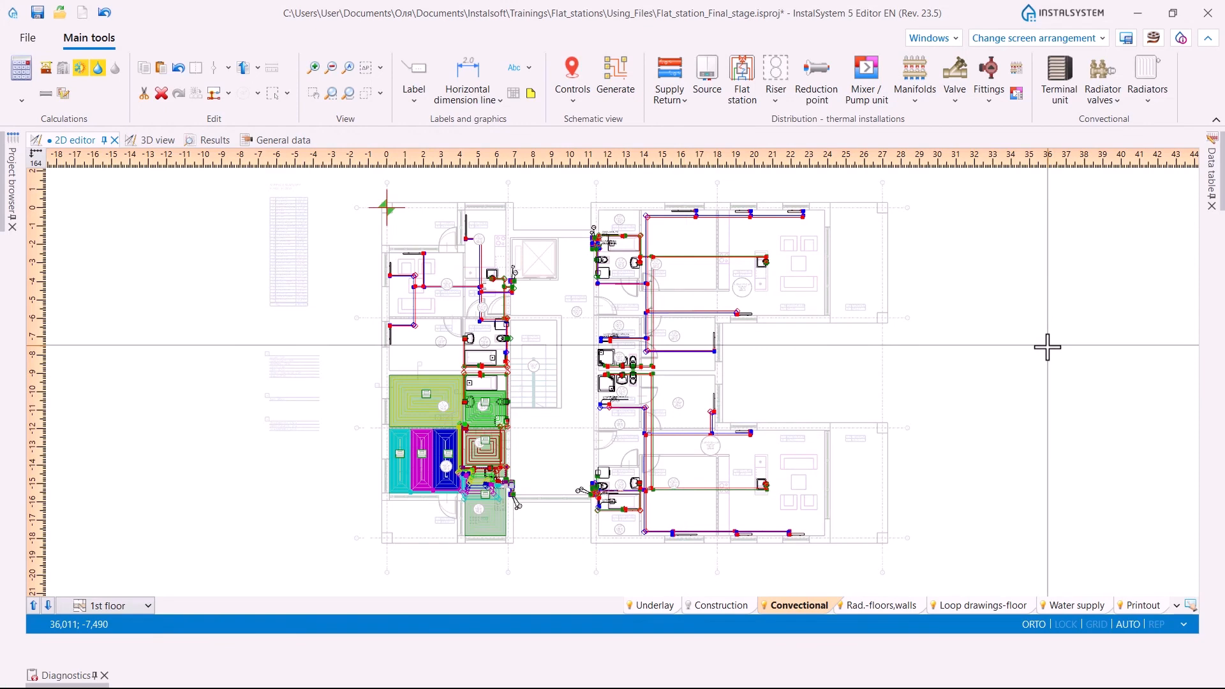
# - Insert a two-page printout layout side by side over the 1st floor plan and shift it down to frame the drawing
pyautogui.click(1138, 605)
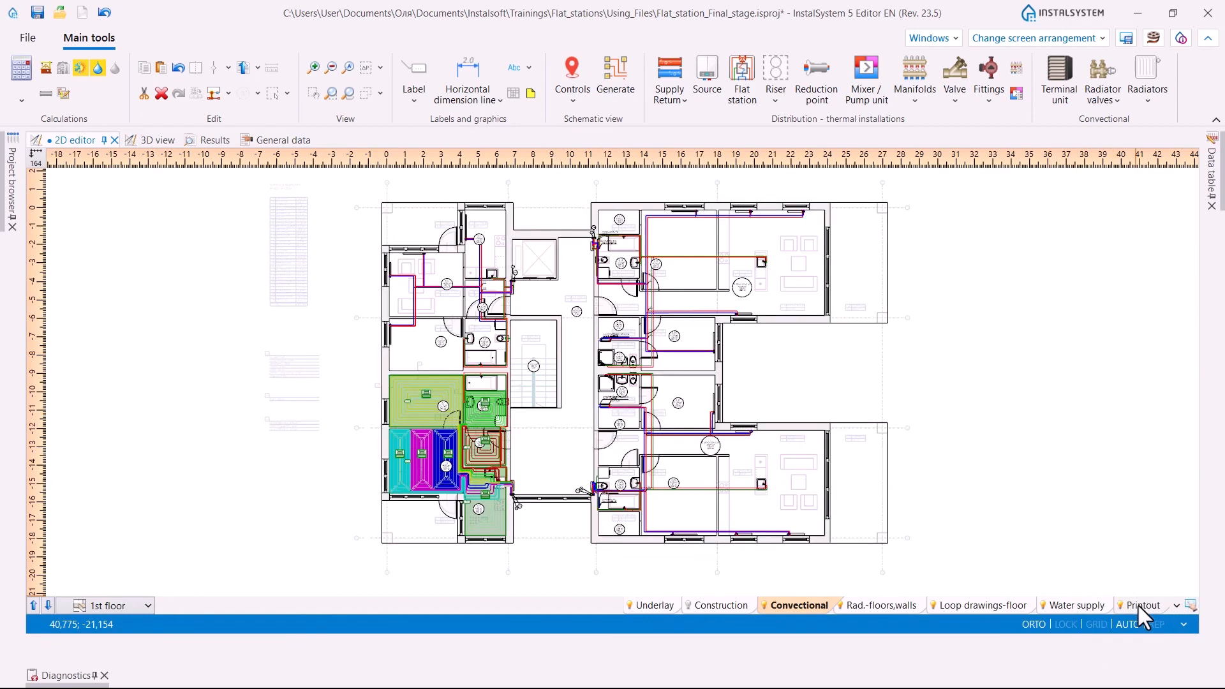
pyautogui.click(1138, 605)
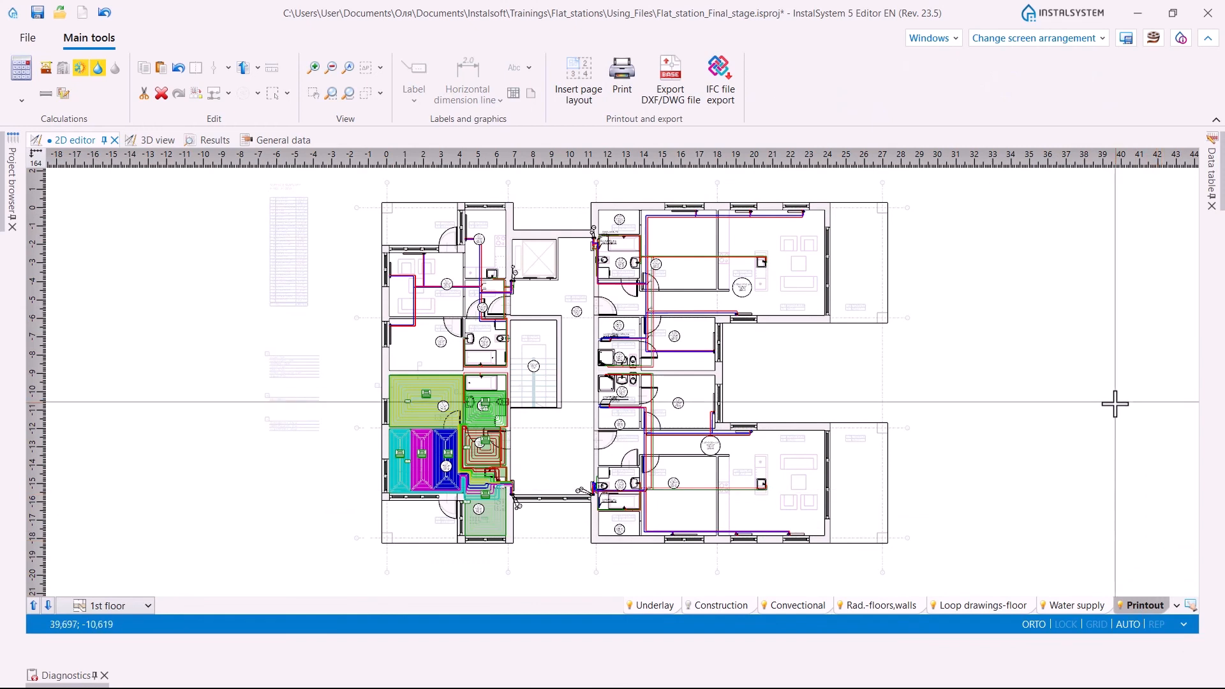
pyautogui.click(580, 87)
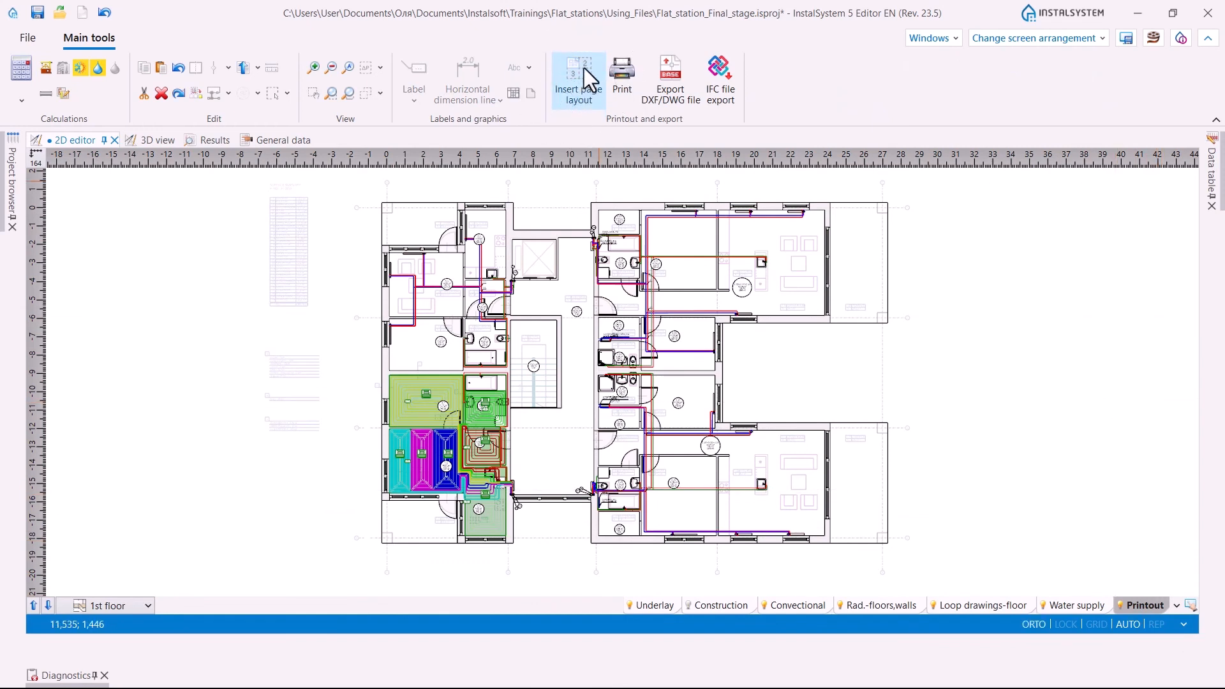
pyautogui.scroll(3, 566, 266)
pyautogui.scroll(-8, 566, 266)
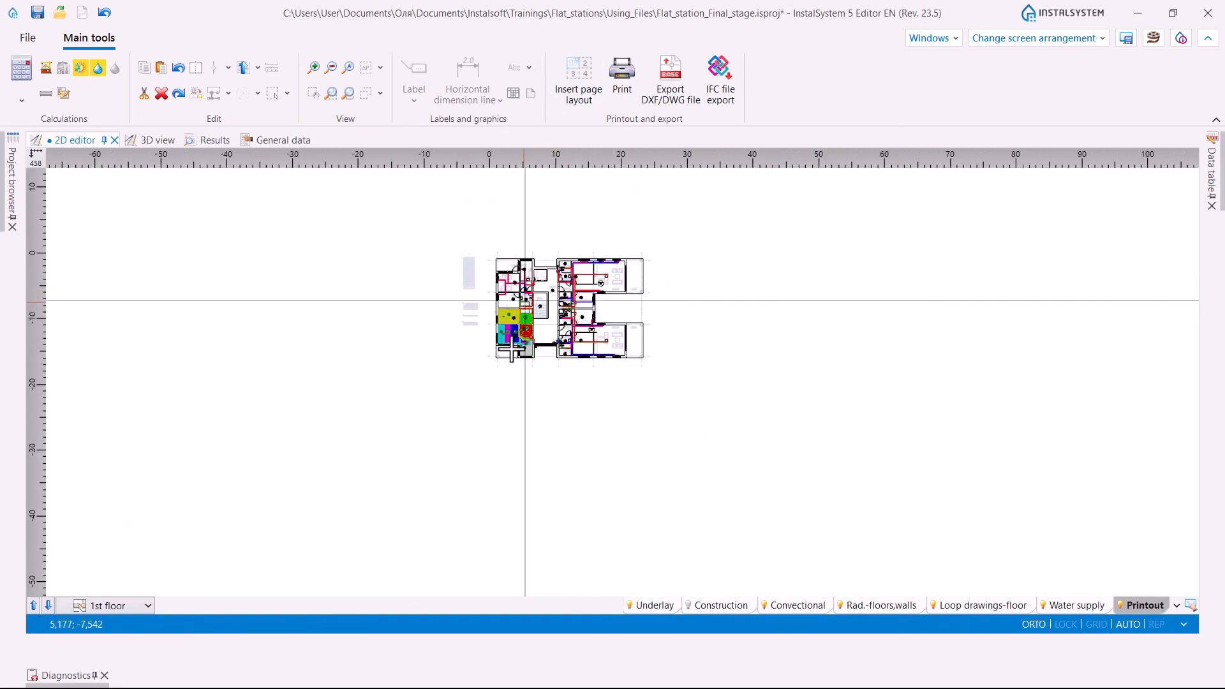
pyautogui.scroll(-5, 491, 354)
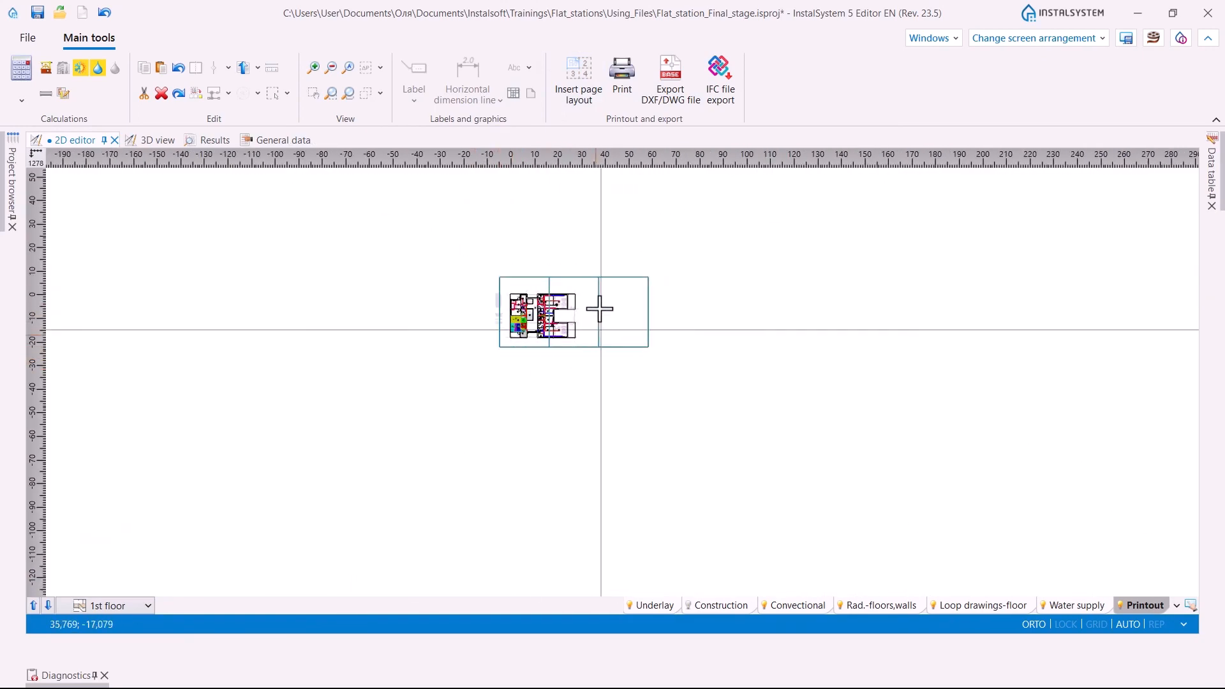
pyautogui.scroll(7, 600, 309)
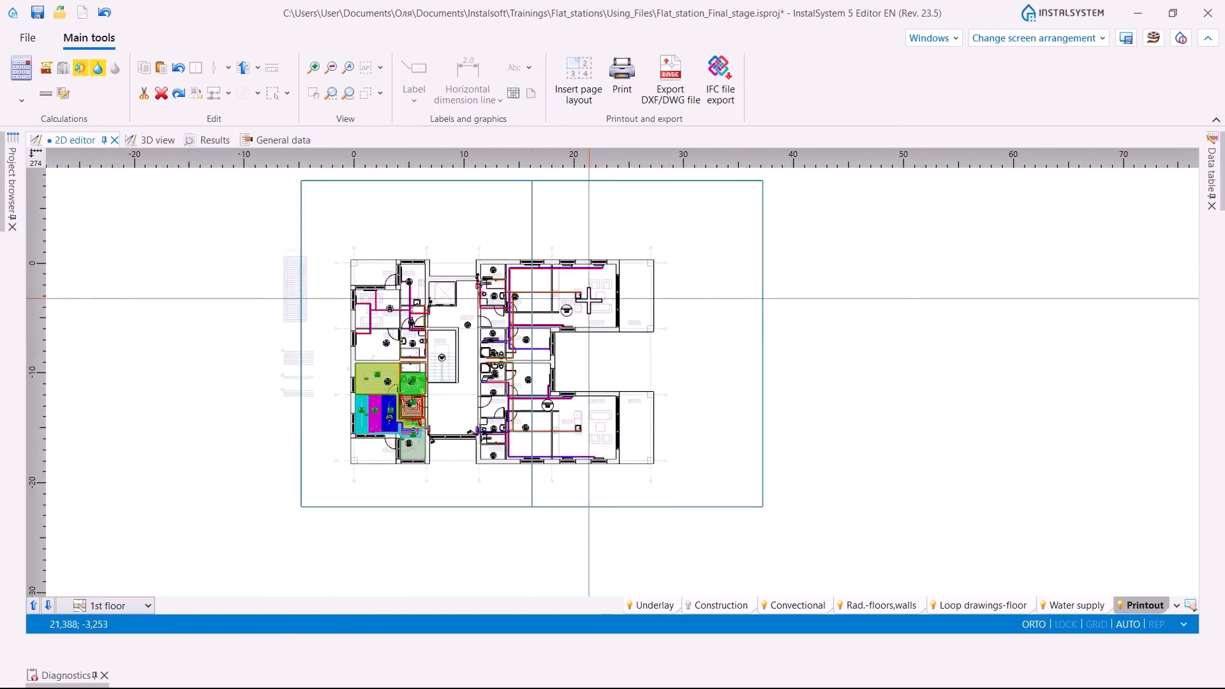
pyautogui.click(588, 299)
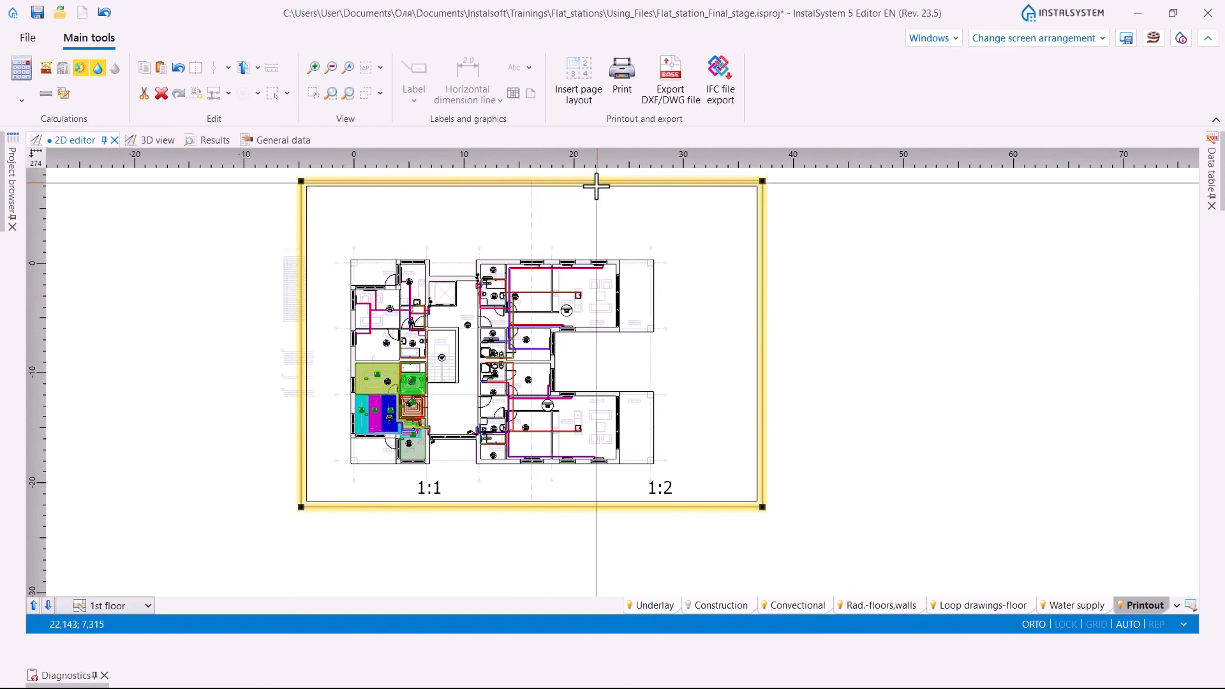
pyautogui.moveTo(596, 186); pyautogui.dragTo(596, 210)
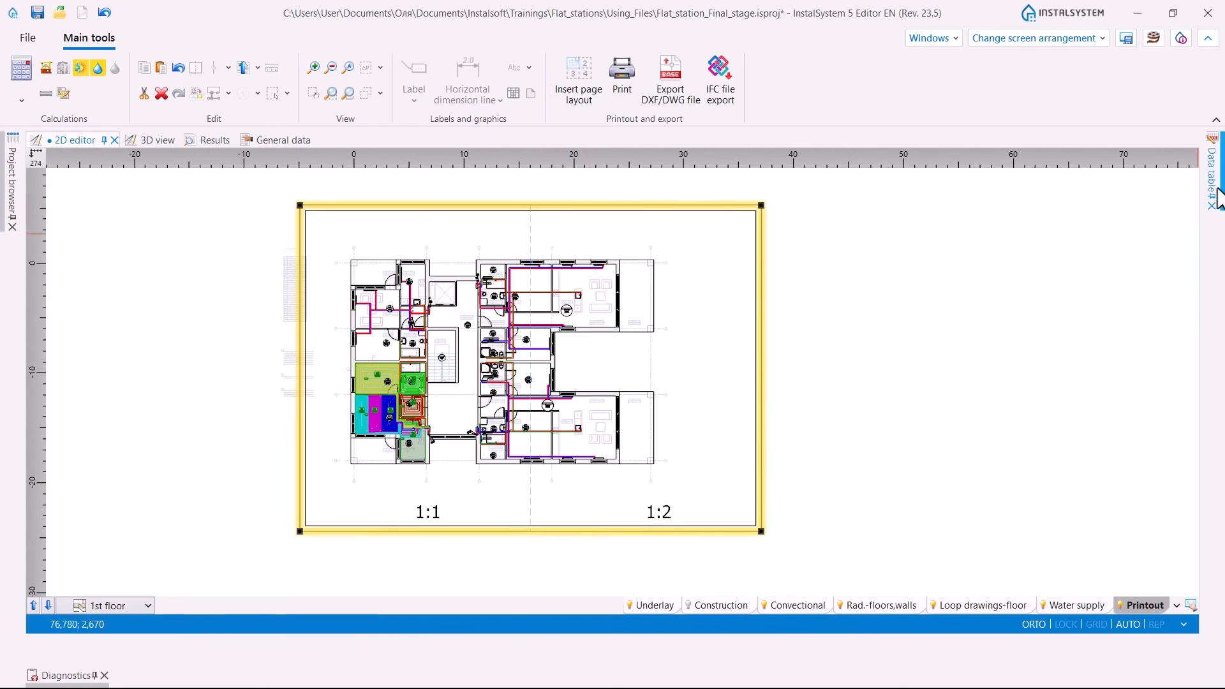
# - Review the paper format and orientation options available for the inserted printout pages
pyautogui.click(1215, 169)
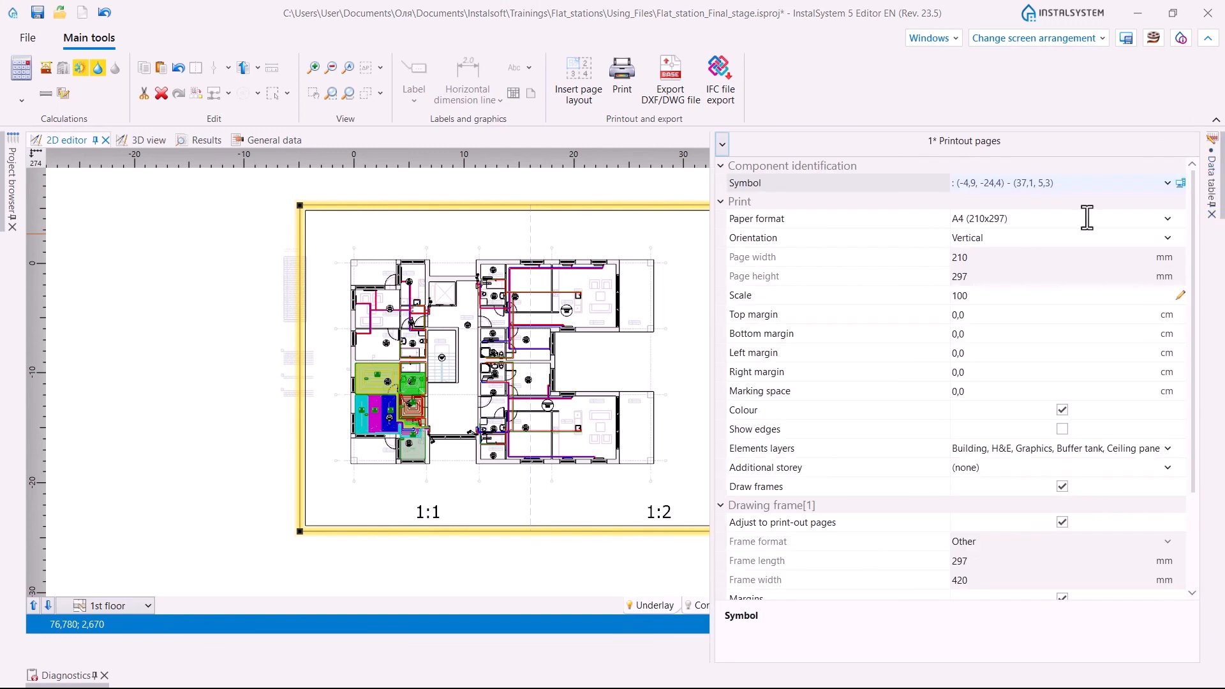
pyautogui.click(1167, 218)
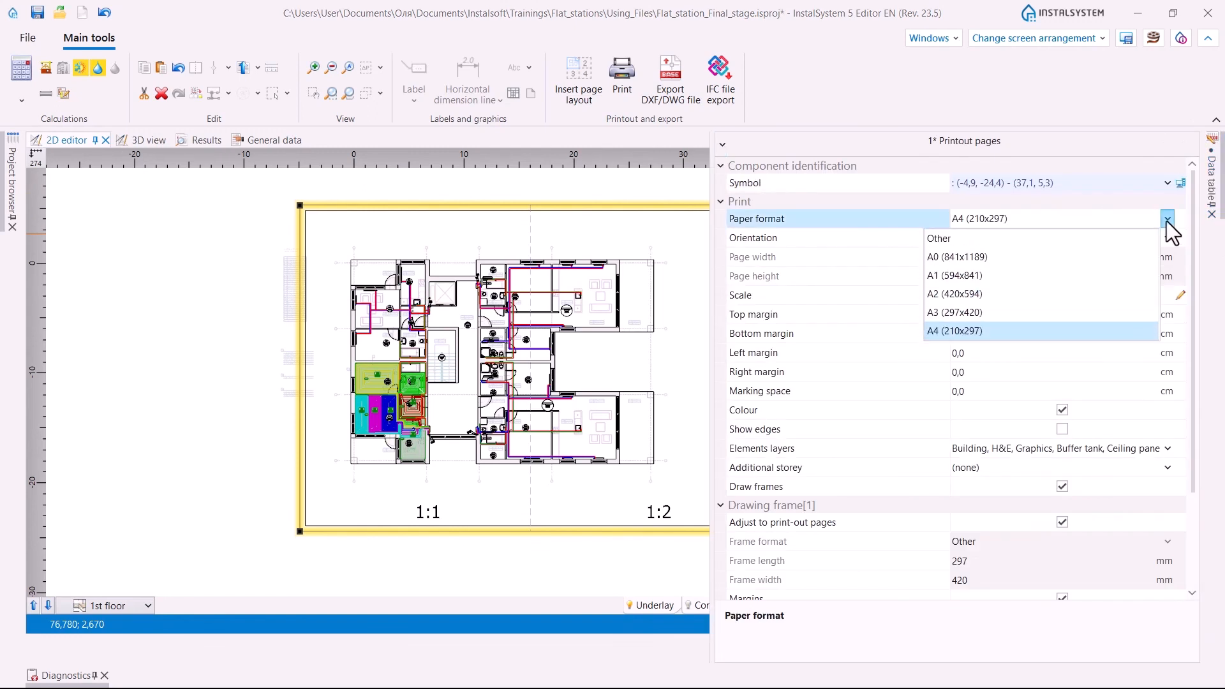
pyautogui.click(1167, 219)
pyautogui.click(1166, 238)
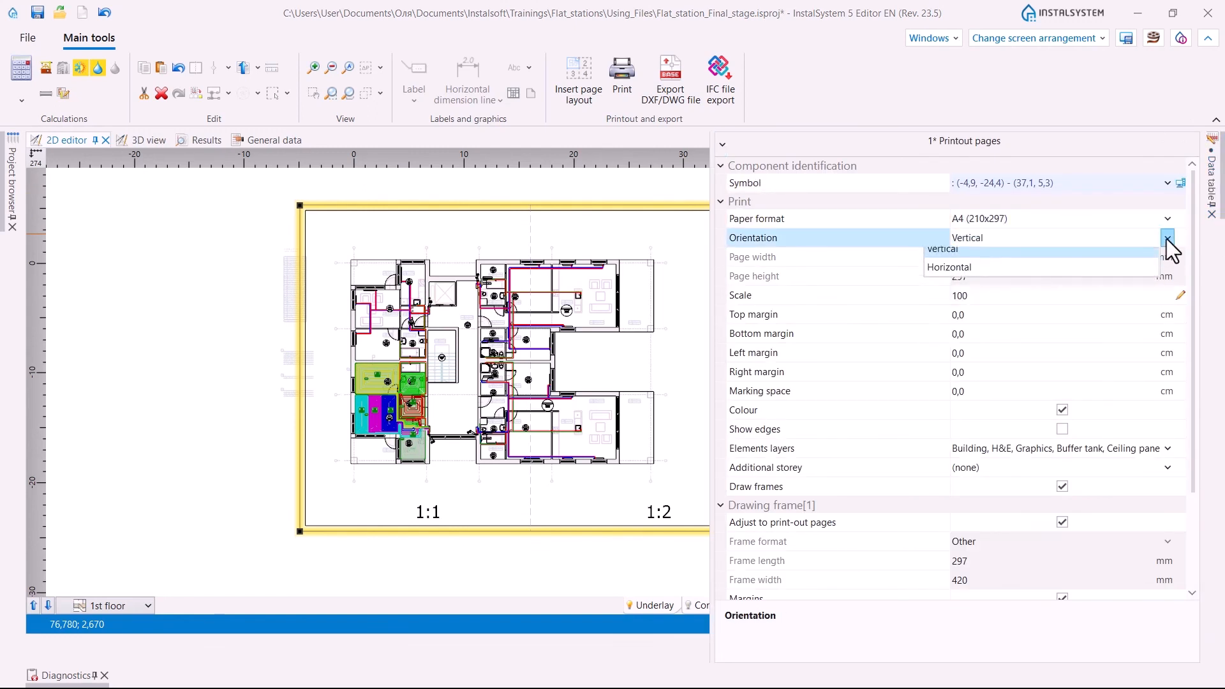
pyautogui.click(1167, 238)
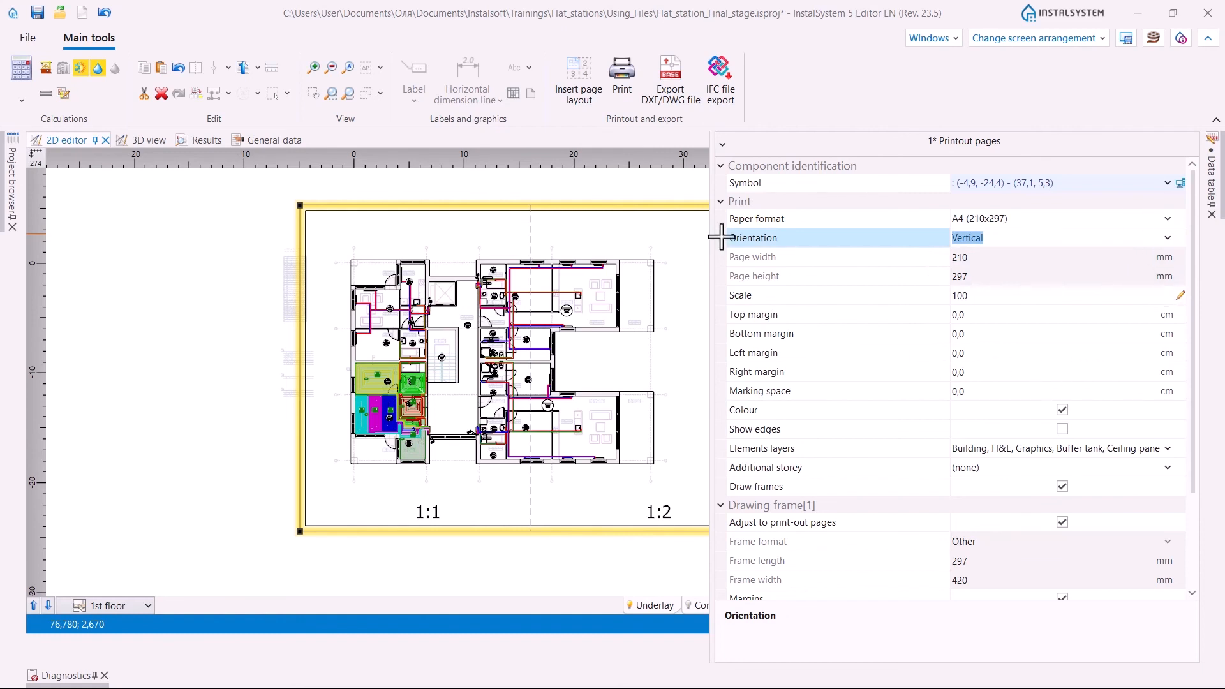
# - Insert a drawing chart in the lower right corner of the printout frame
pyautogui.click(513, 93)
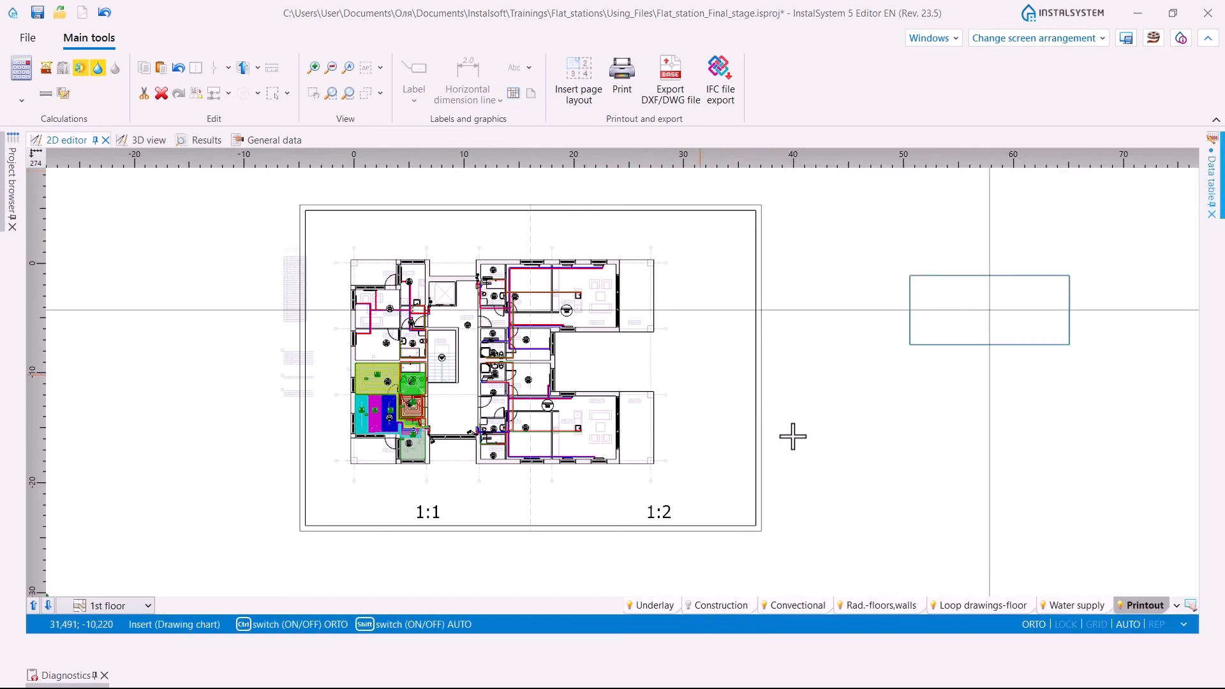
pyautogui.click(680, 489)
pyautogui.scroll(2, 734, 497)
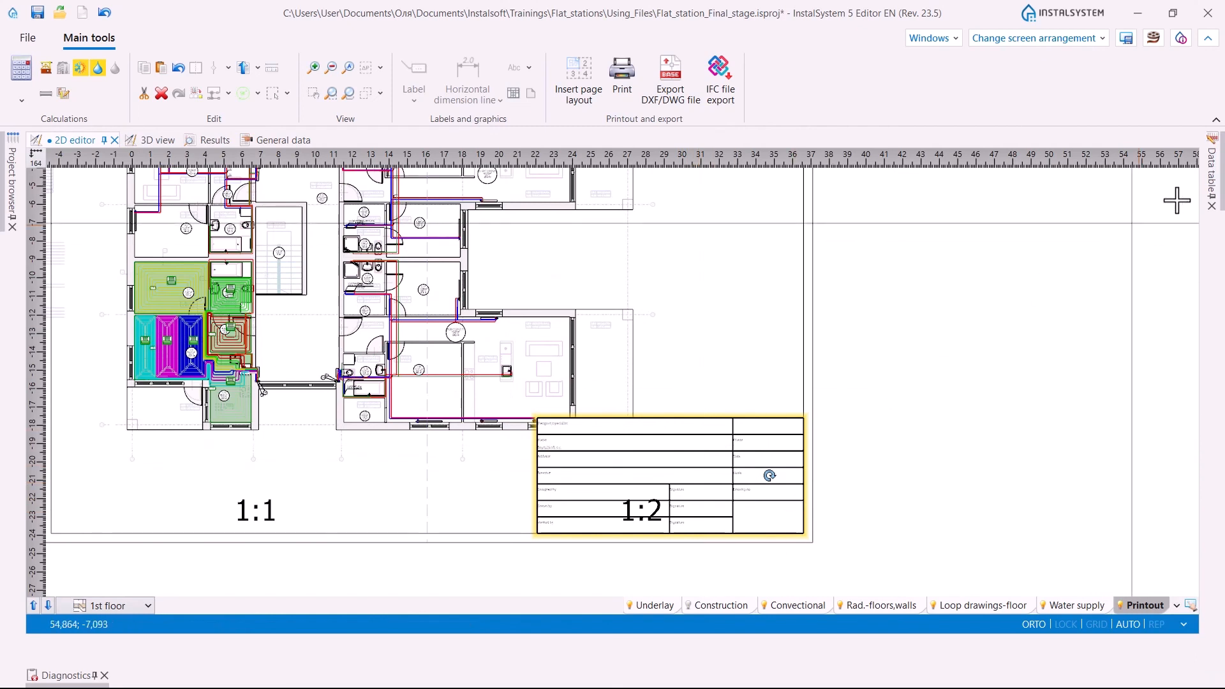
# - Review the drawing chart's table templates, keeping Tab.1, and inspect its size, date, scale, drawing number and author fields
pyautogui.click(1211, 185)
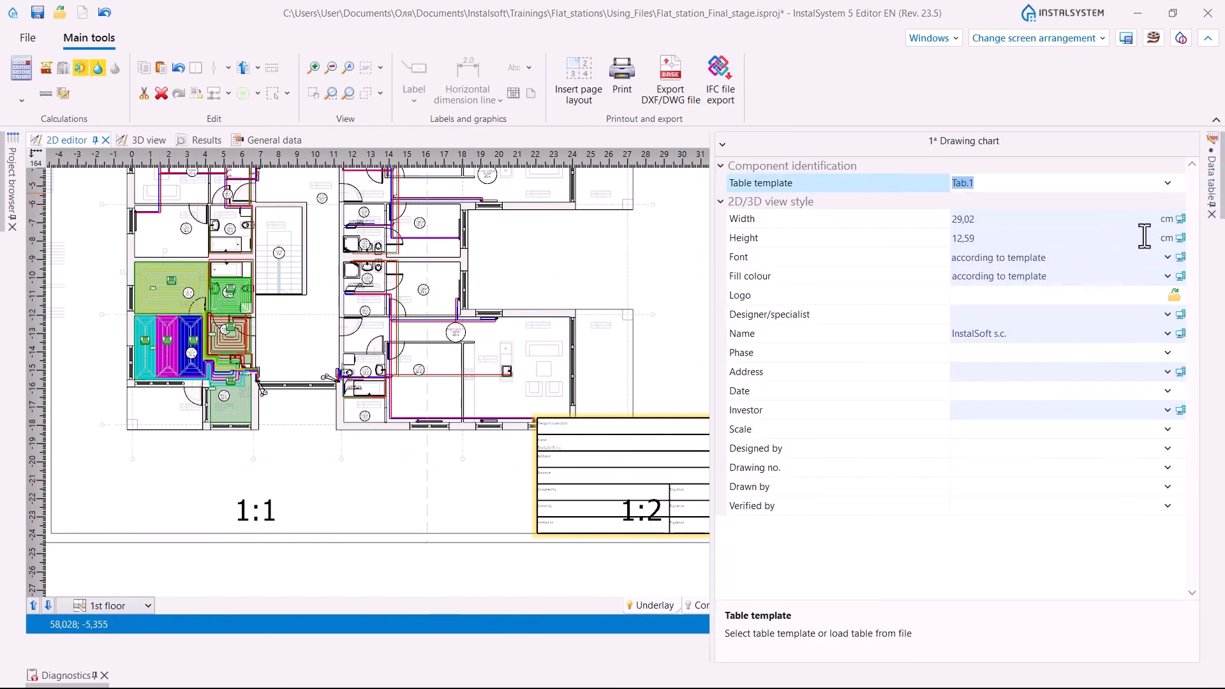
pyautogui.click(1167, 183)
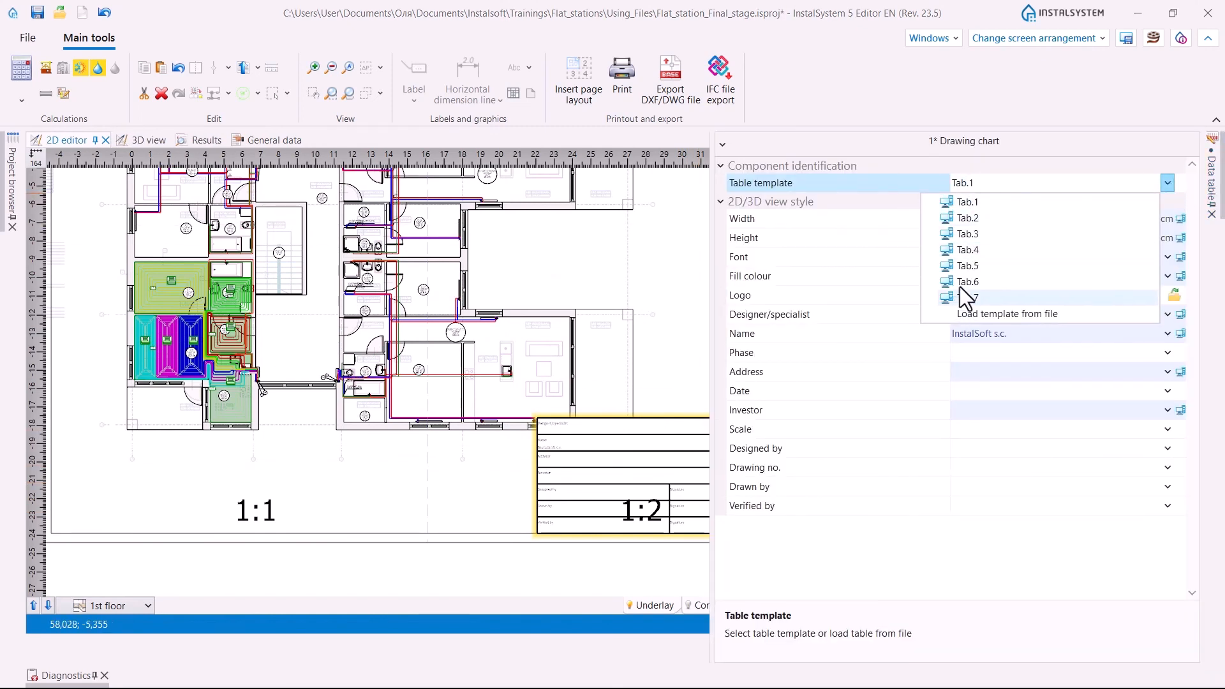
pyautogui.click(982, 202)
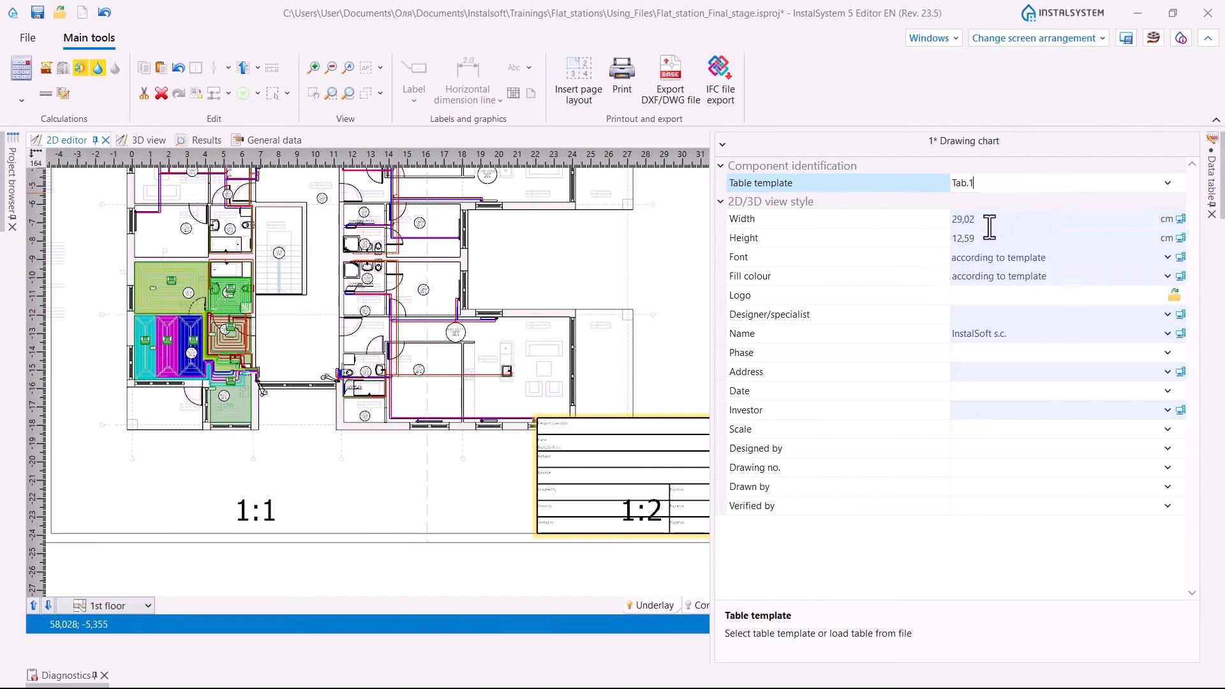
pyautogui.click(990, 225)
pyautogui.click(992, 236)
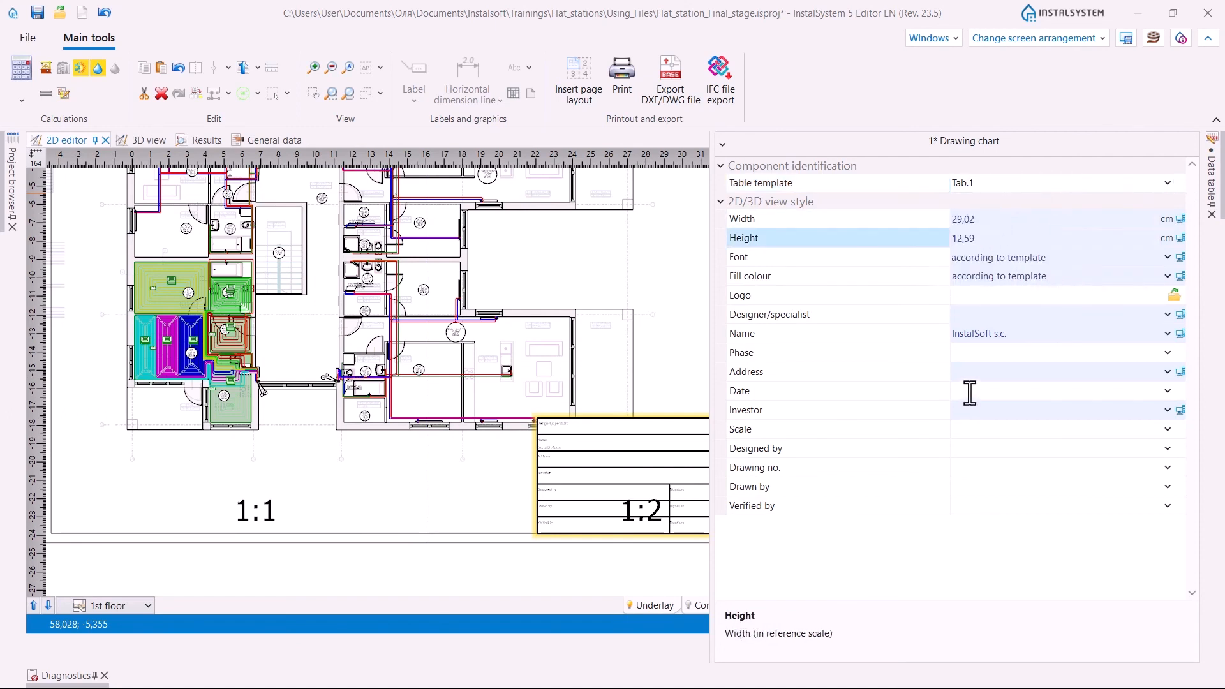
pyautogui.click(969, 392)
pyautogui.click(966, 426)
pyautogui.click(963, 466)
pyautogui.click(963, 486)
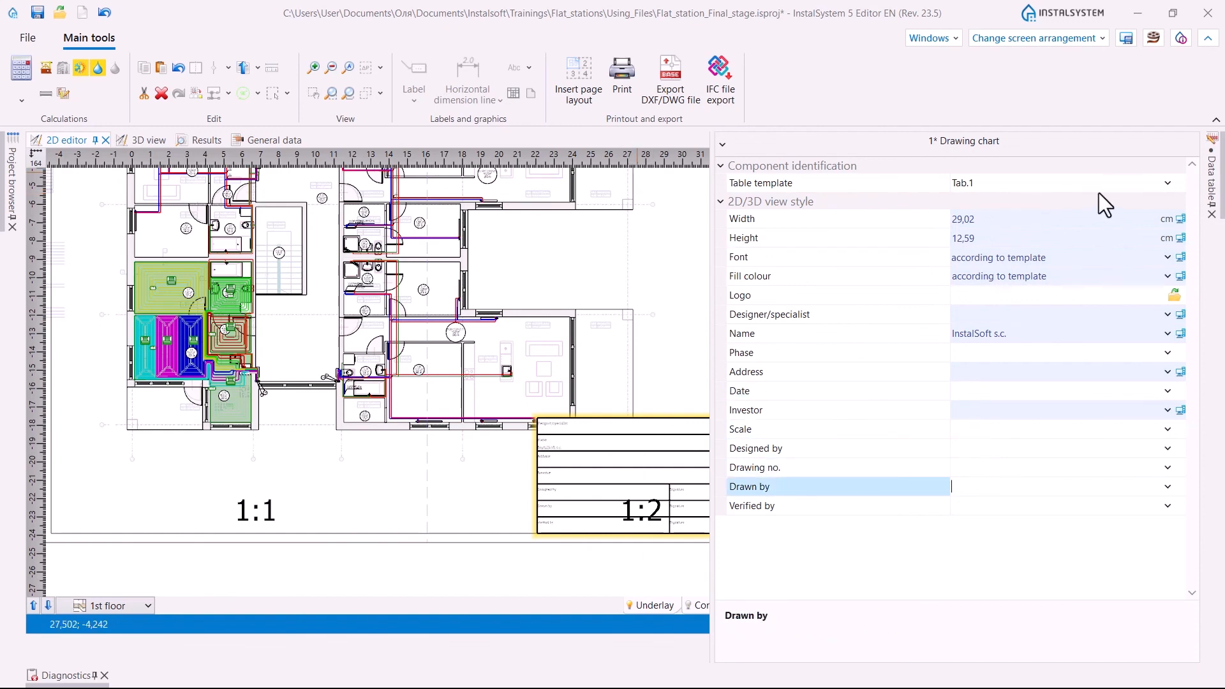
pyautogui.click(1211, 204)
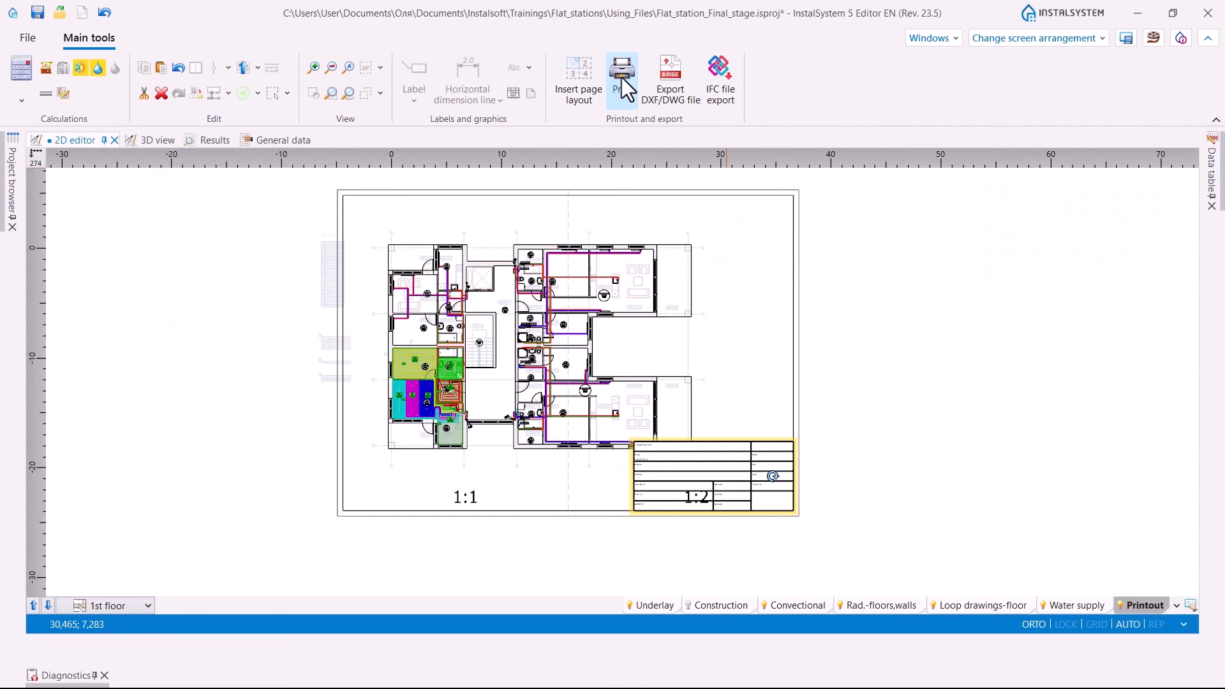
# - Review the DXF/DWG export's file types, file versions and element layers, and leave without exporting
pyautogui.click(675, 85)
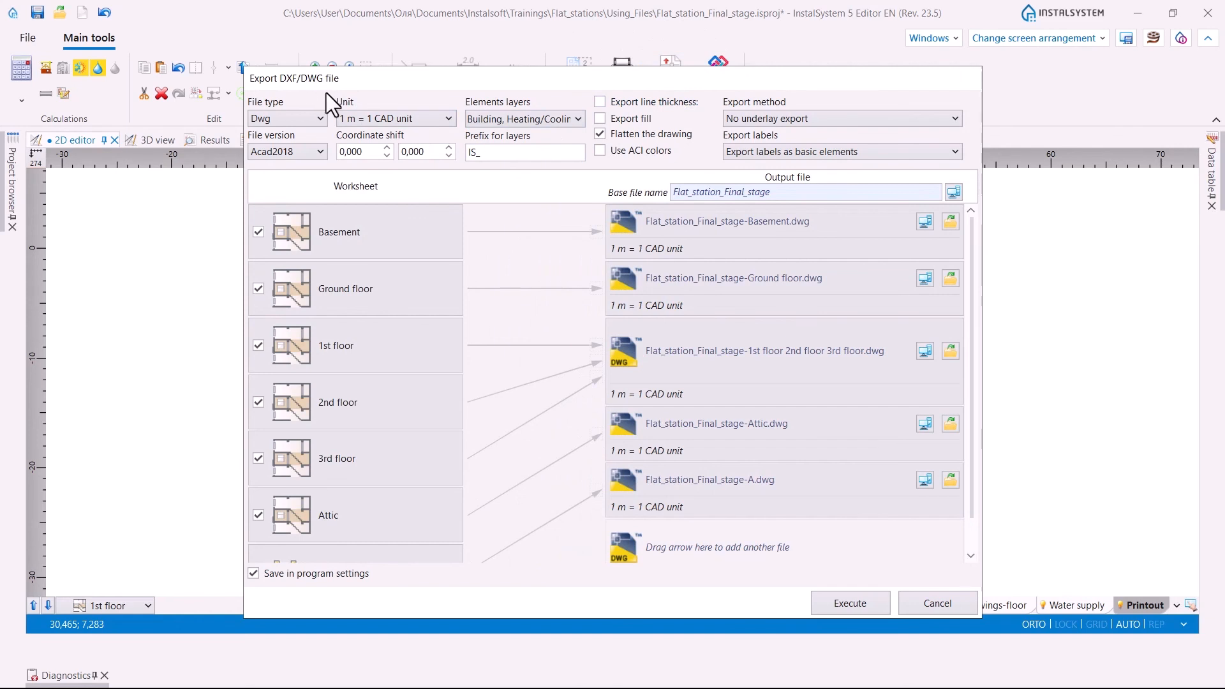
pyautogui.click(319, 118)
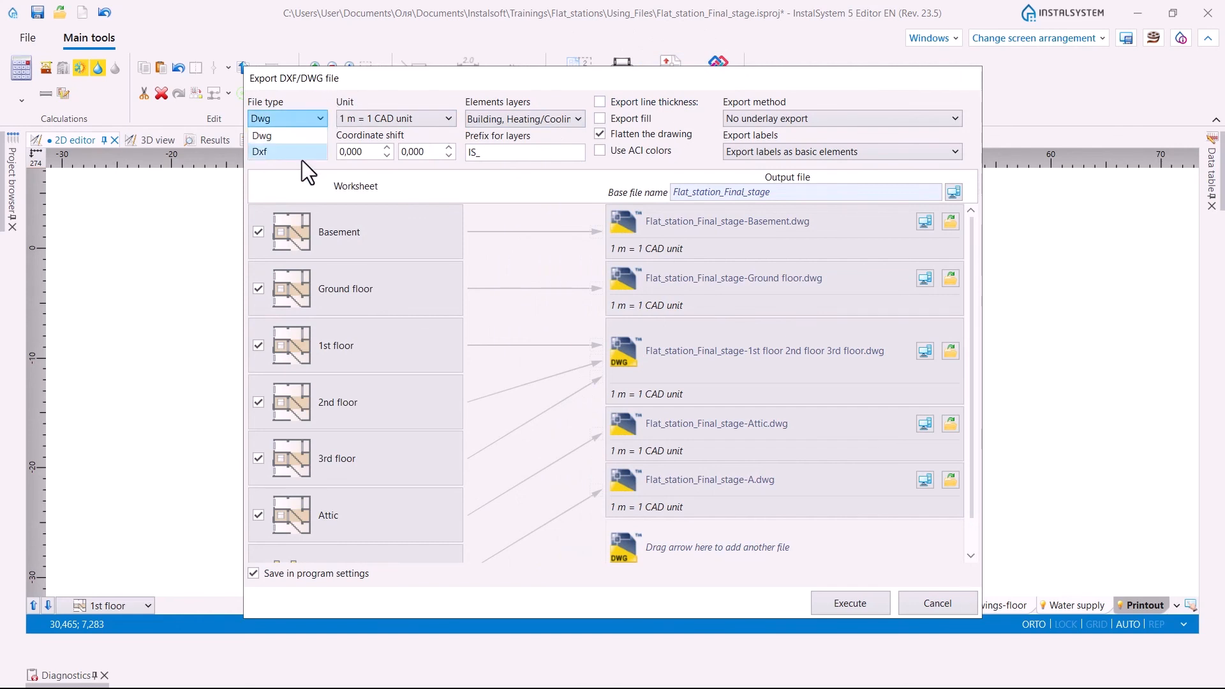
pyautogui.click(322, 118)
pyautogui.click(317, 150)
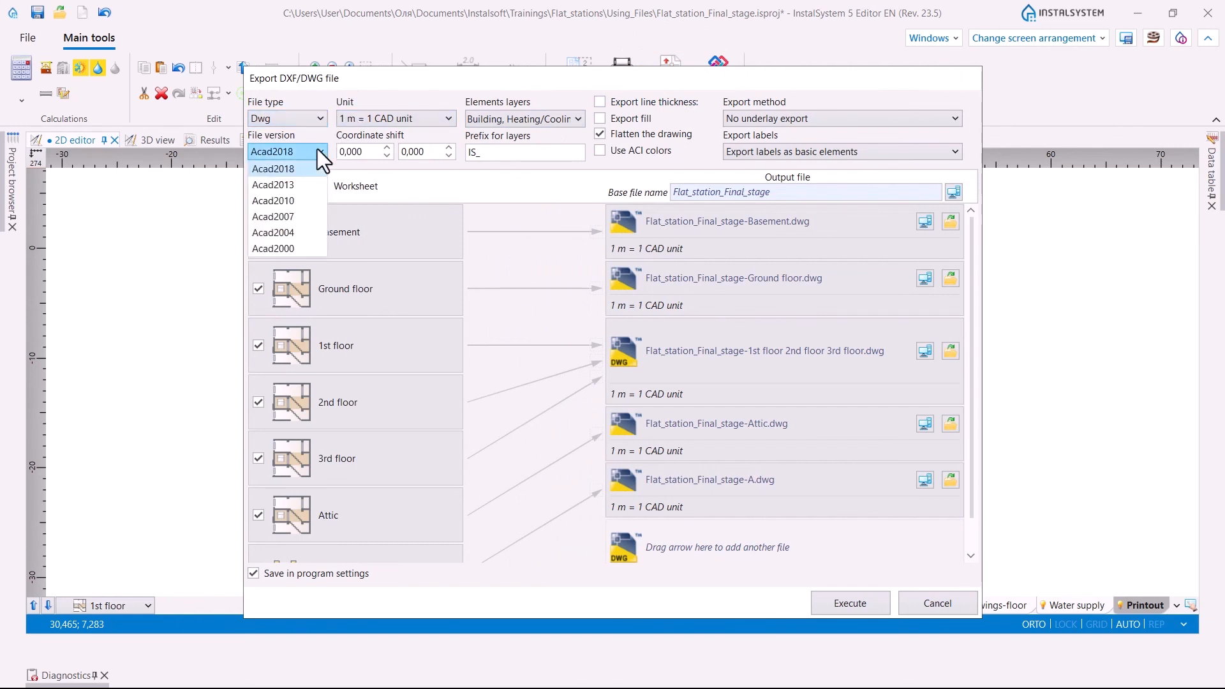
pyautogui.click(317, 148)
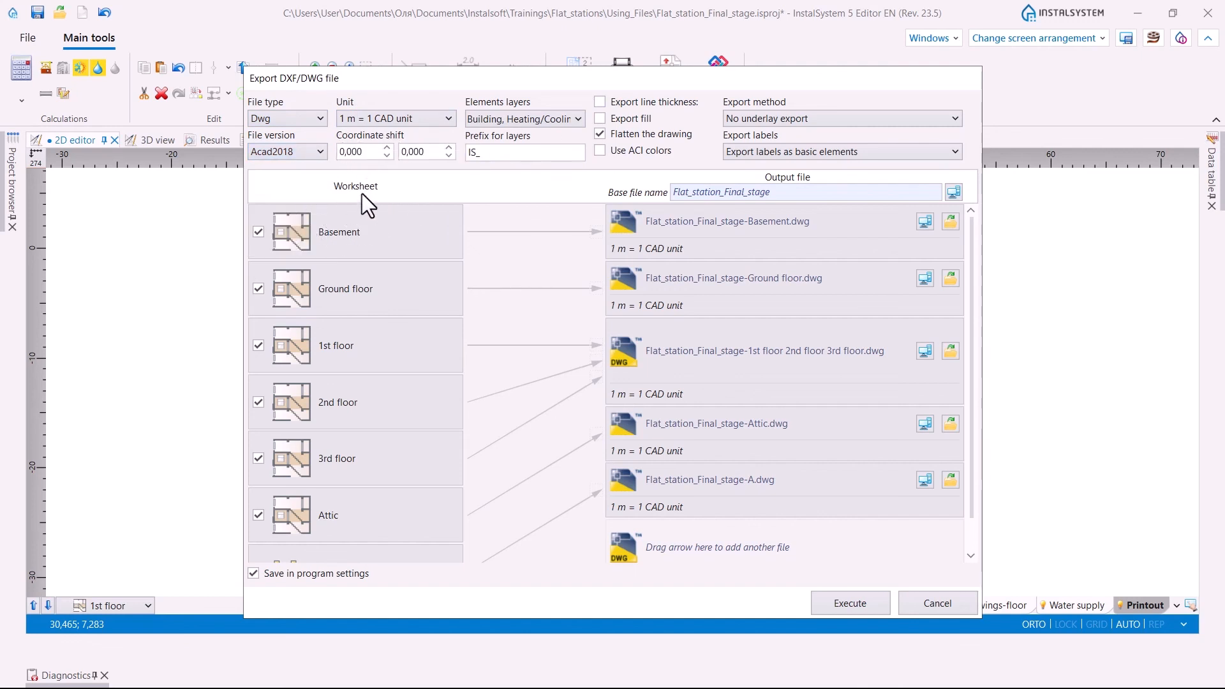
pyautogui.click(578, 119)
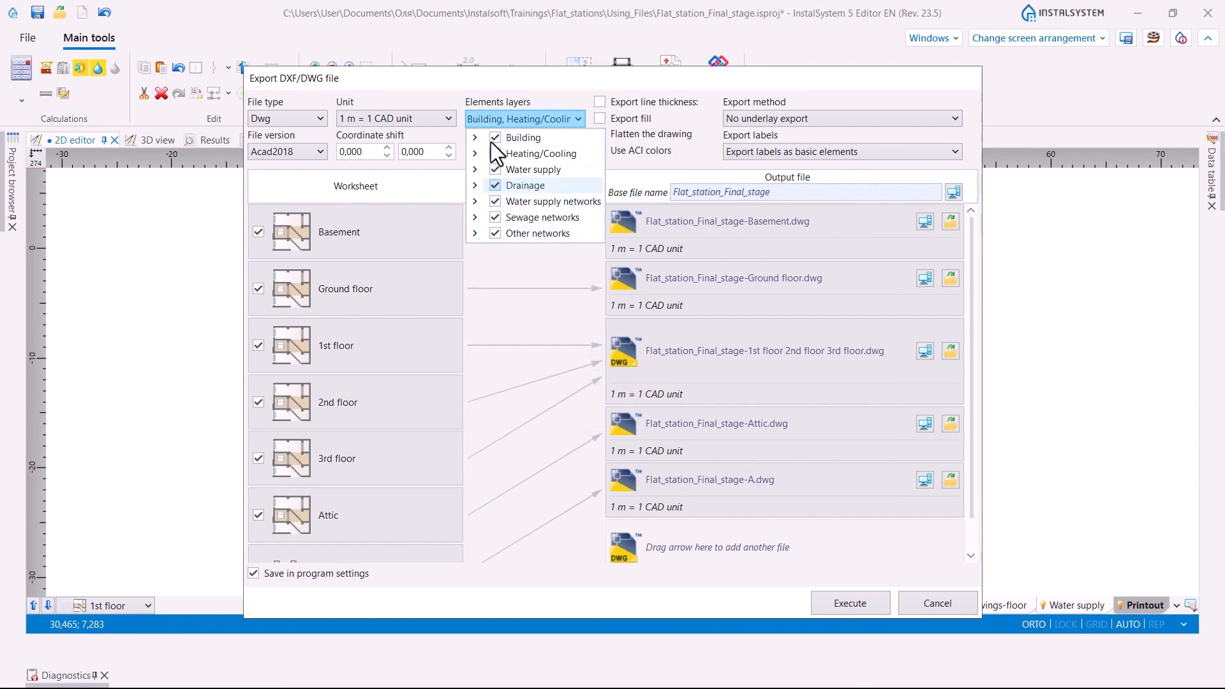
pyautogui.click(932, 603)
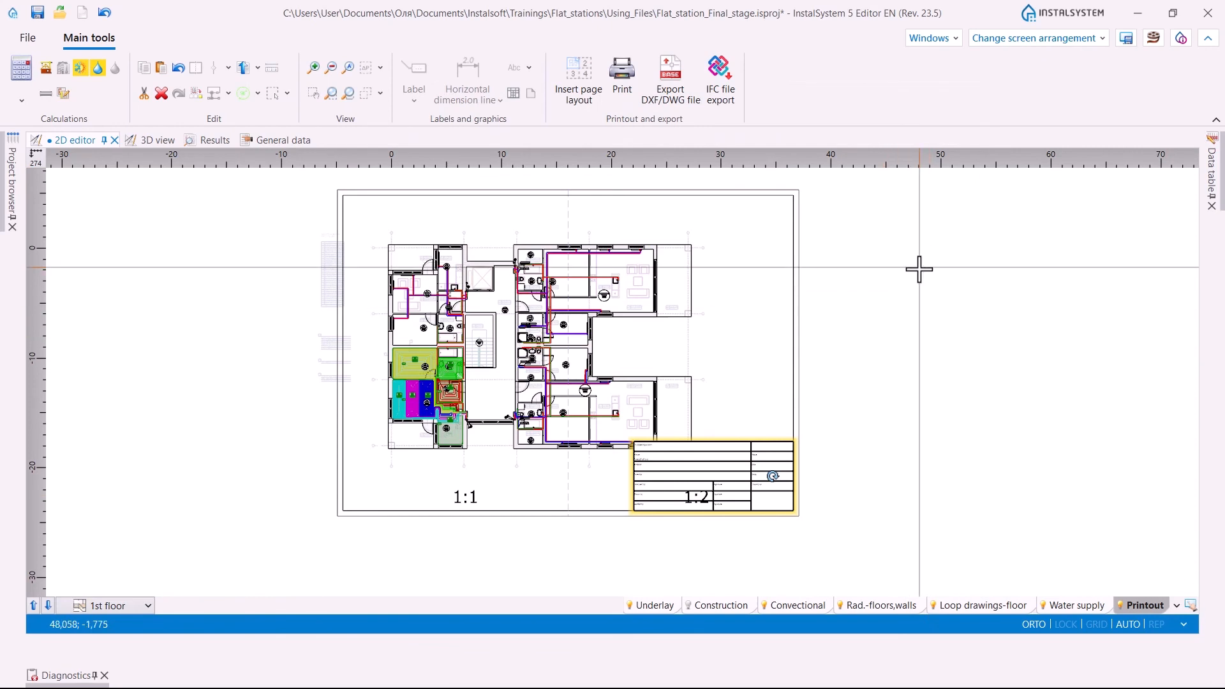
# - Review the IFC export's element layers and worksheet settings, and leave without exporting
pyautogui.click(723, 81)
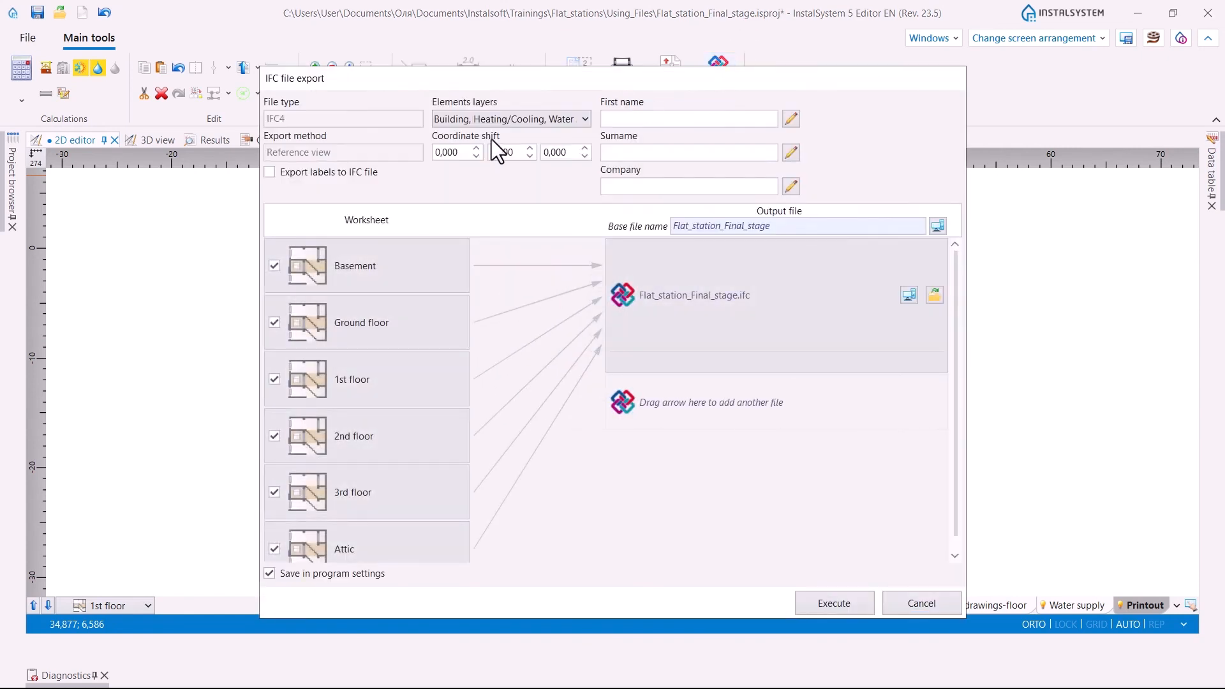
pyautogui.click(584, 118)
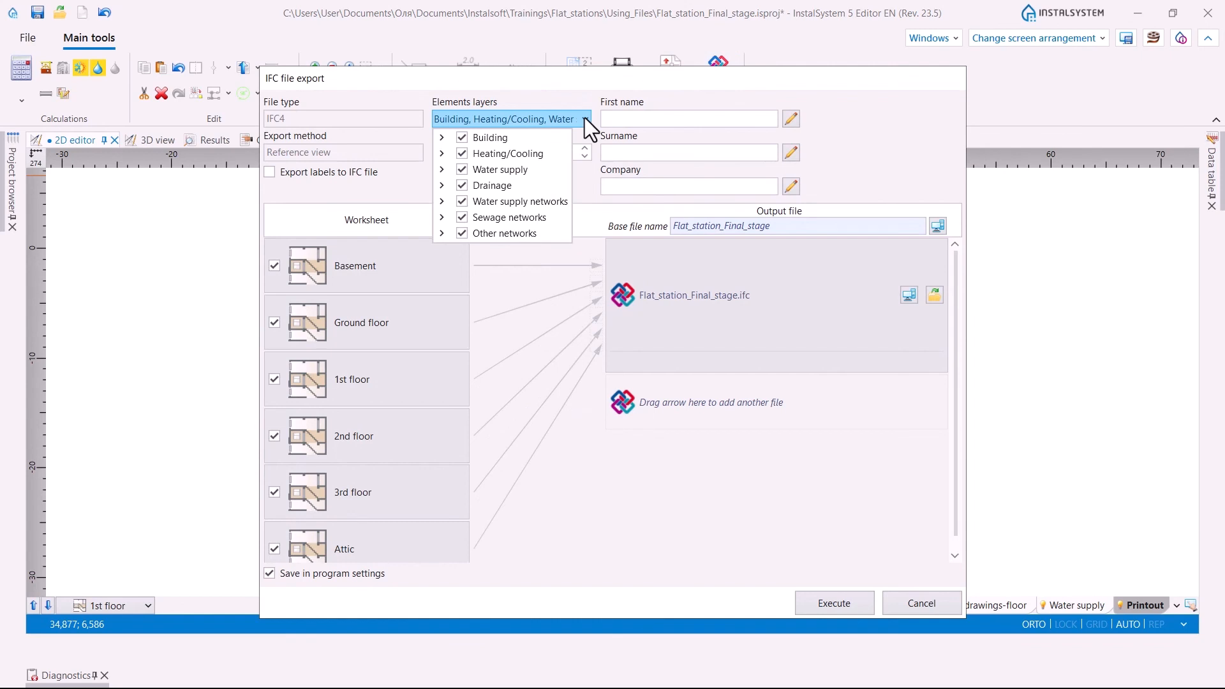
pyautogui.click(584, 119)
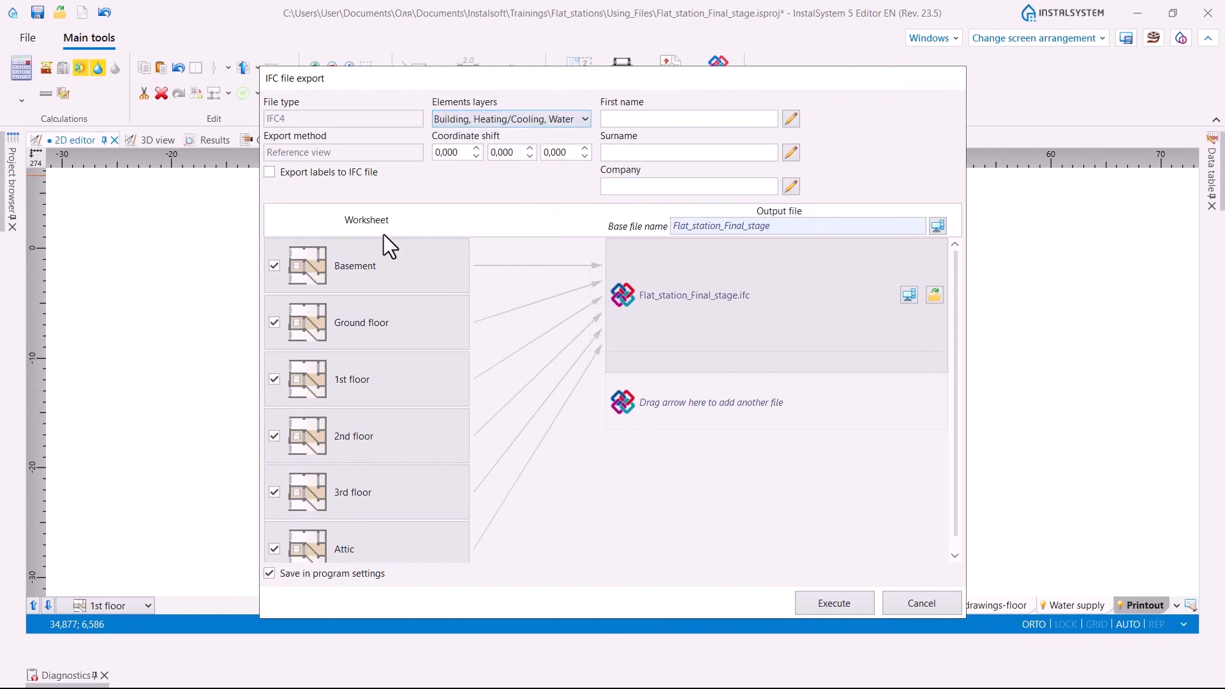
pyautogui.click(383, 234)
pyautogui.click(921, 608)
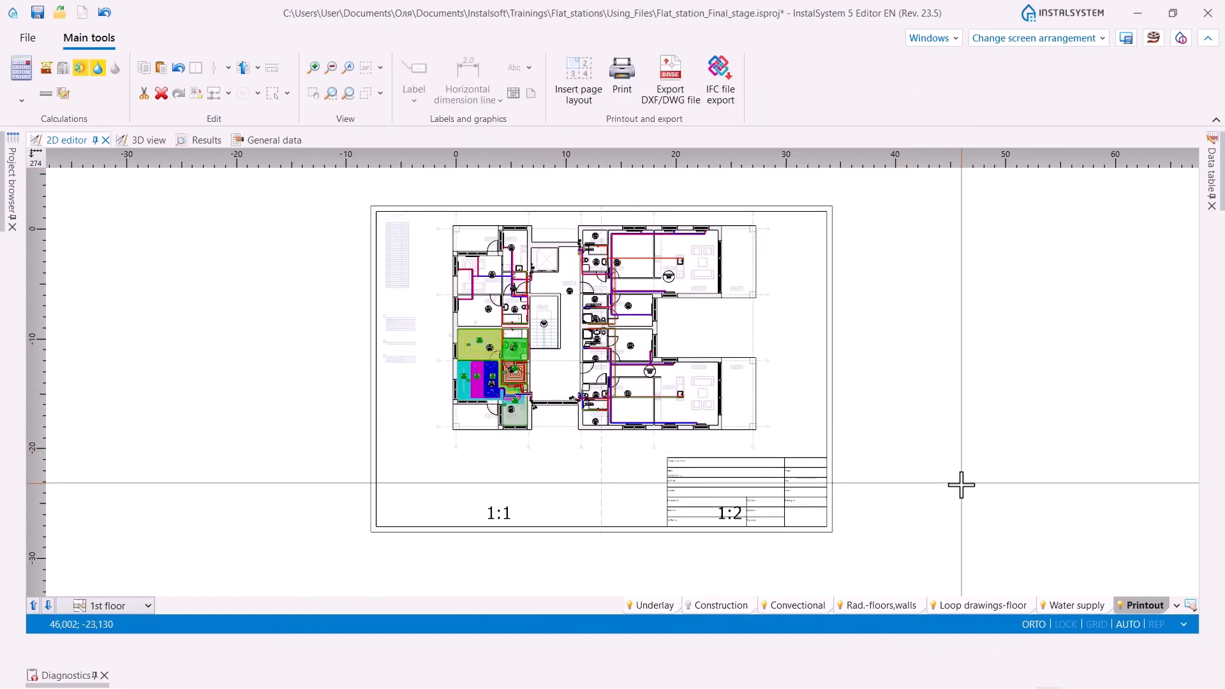